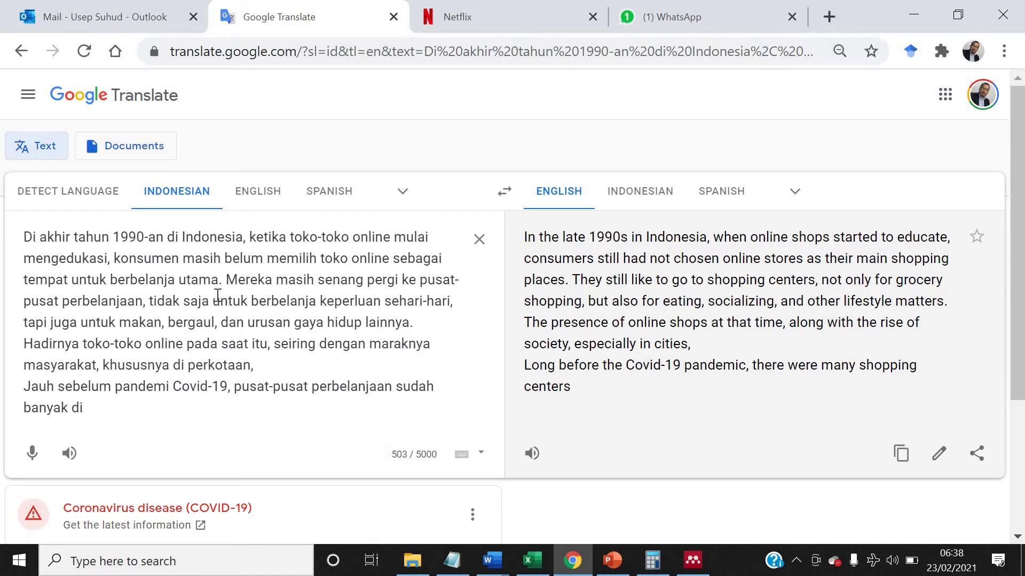
Remove the word "utama" after "berbelanja" to compare the English translation, and put the word back
double_click(179, 284)
key(BackSpace)
key(BackSpace)
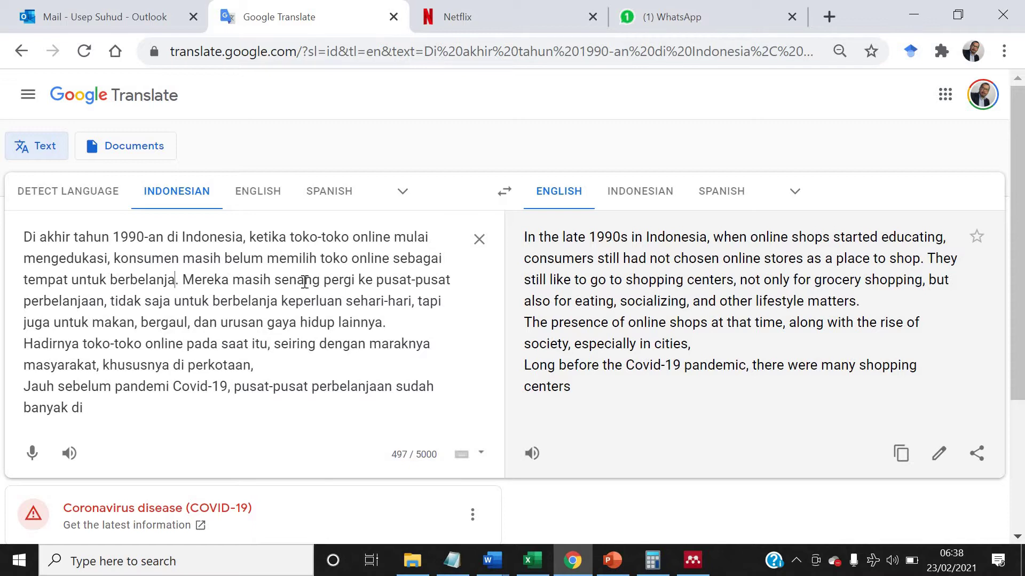
text(utama)
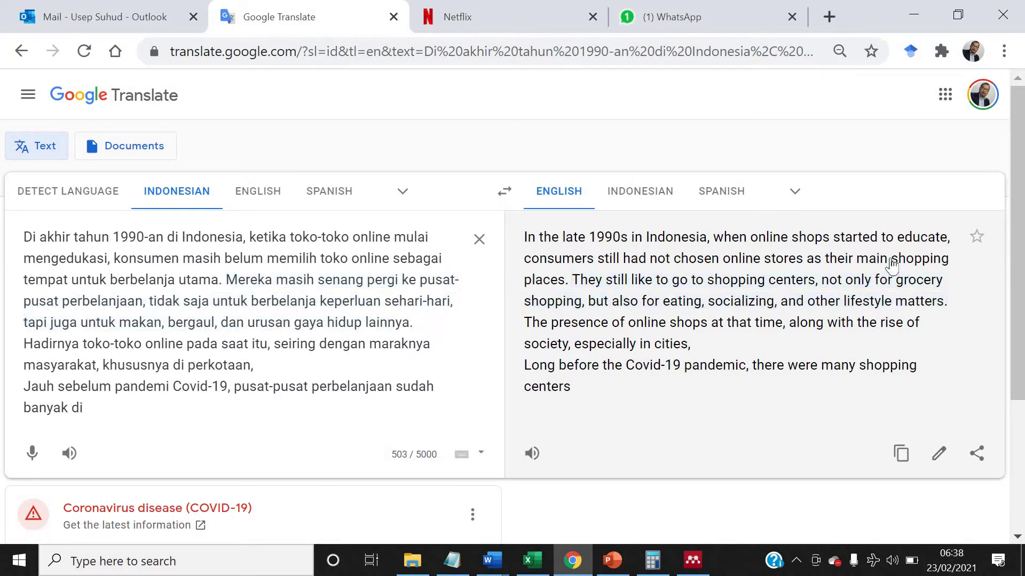
Continue the sentence after "khususnya di perkotaan," with "yang memilikiki komputer dan akses internet"
key(ctrl+shift+Home)
key(Right)
text(yang memili)
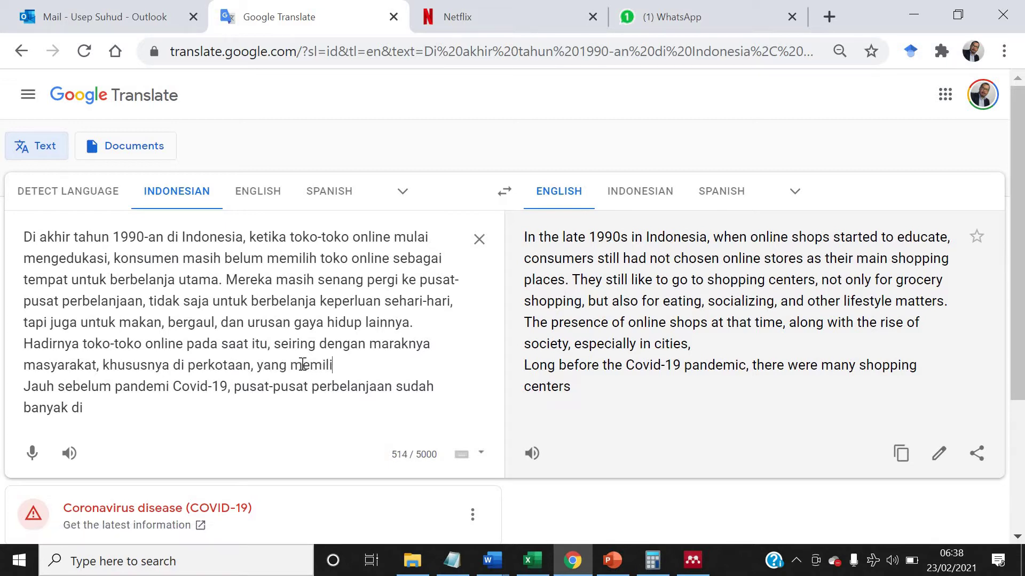
text(kiki komp)
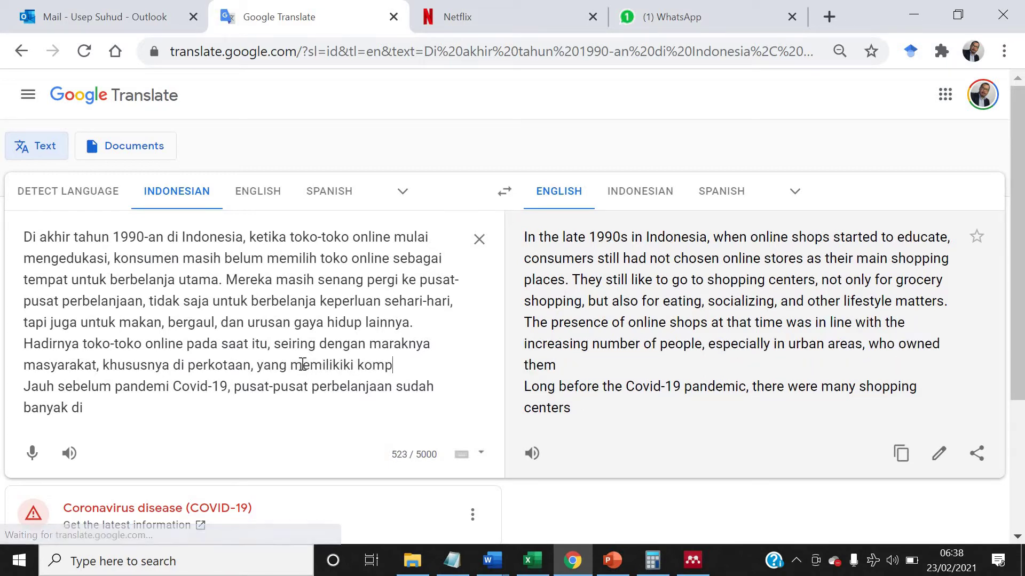
text(uter dan a)
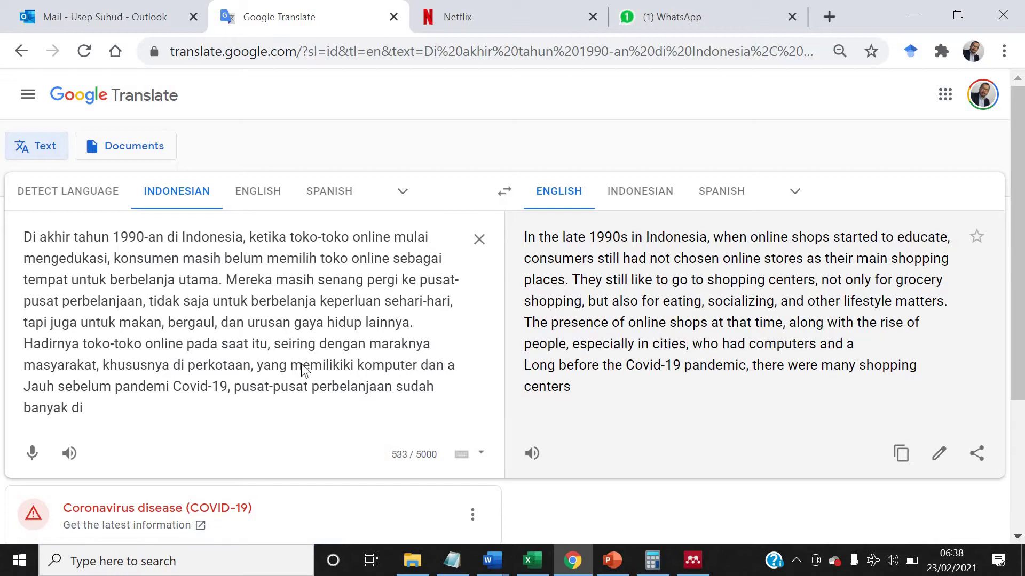
text(kses internet)
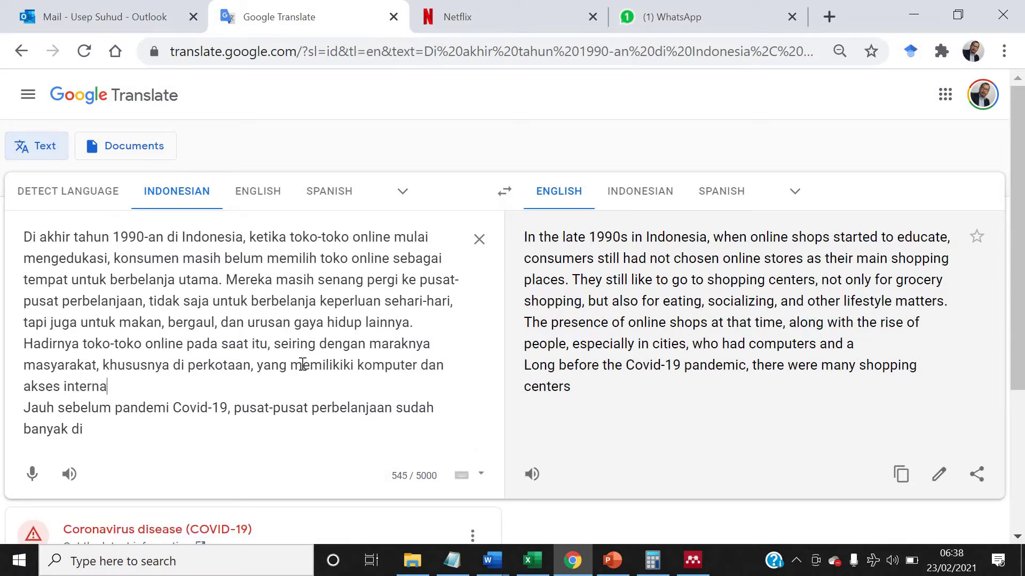
End the sentence about internet access and add "Namun demikian, toko-toko online itu banyak yang tutup"
text(. N)
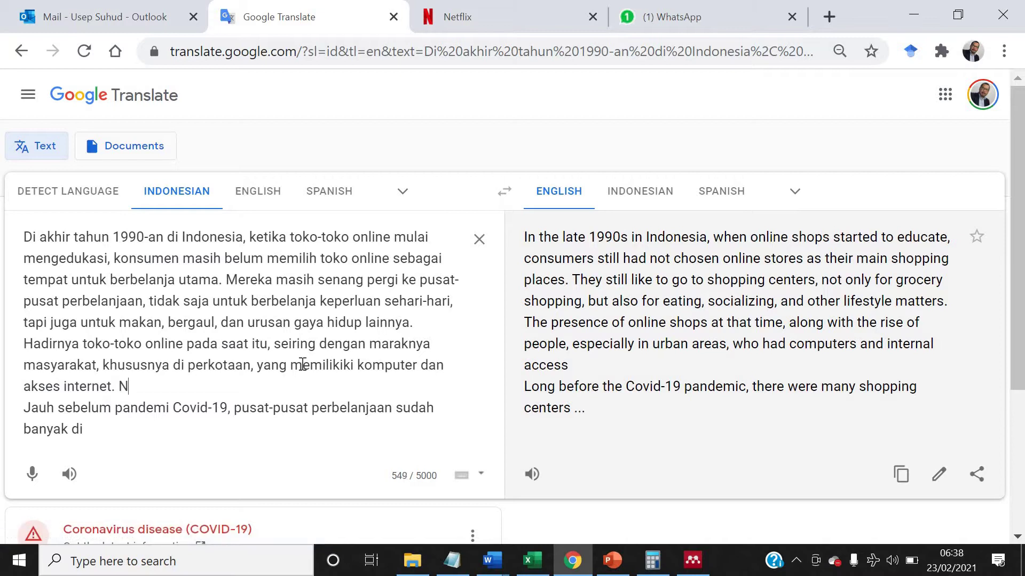
text(amun demikina,)
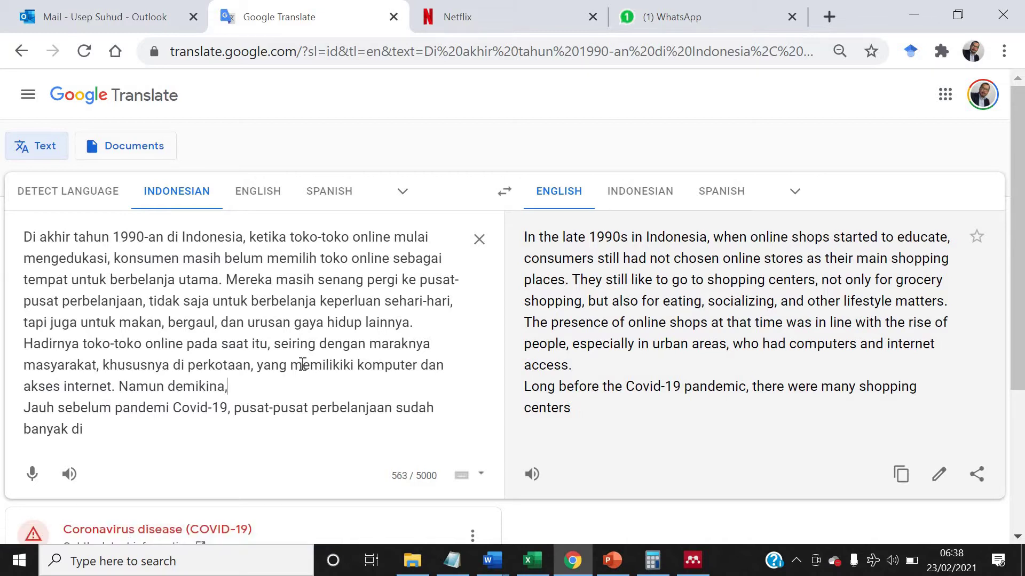
key(BackSpace)
key(BackSpace)
key(BackSpace)
text(an, toko-toko)
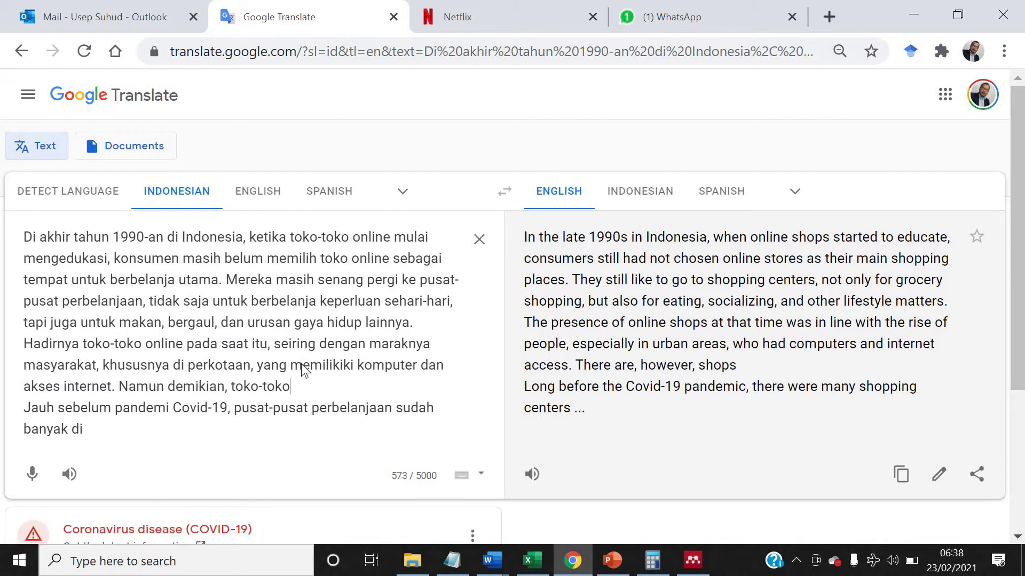
text( online itu )
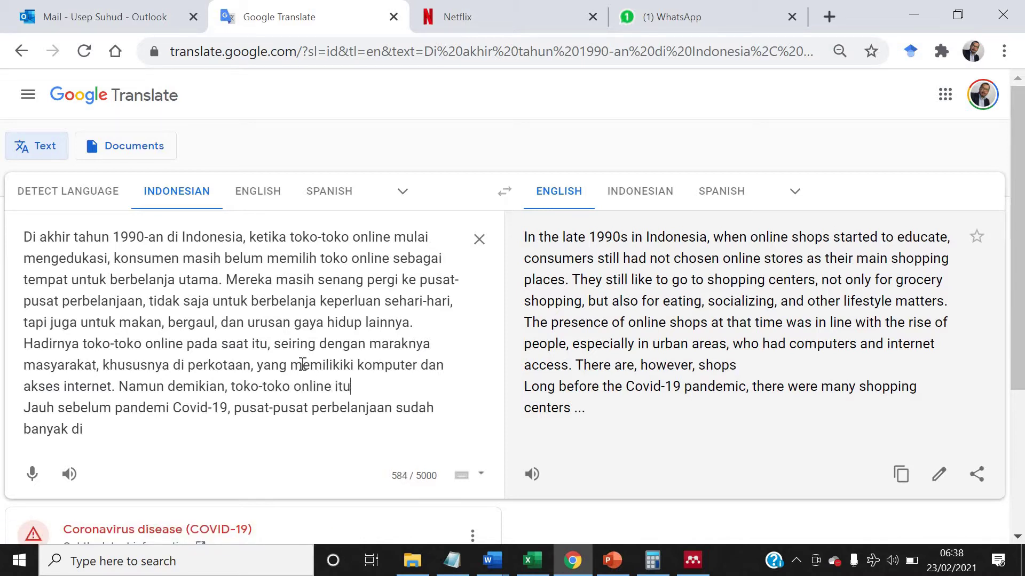
text(banyak ya)
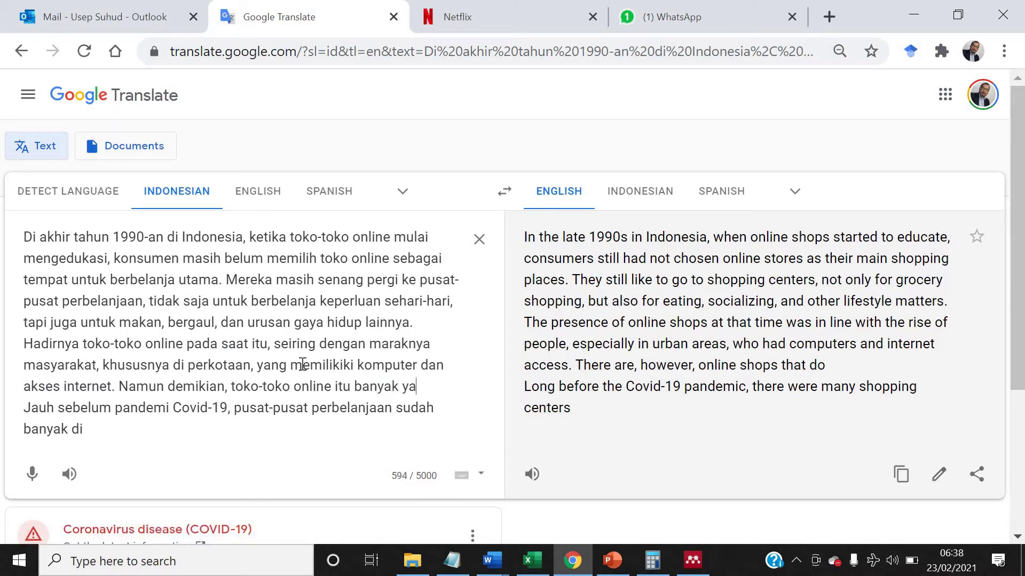
text(ng tutup)
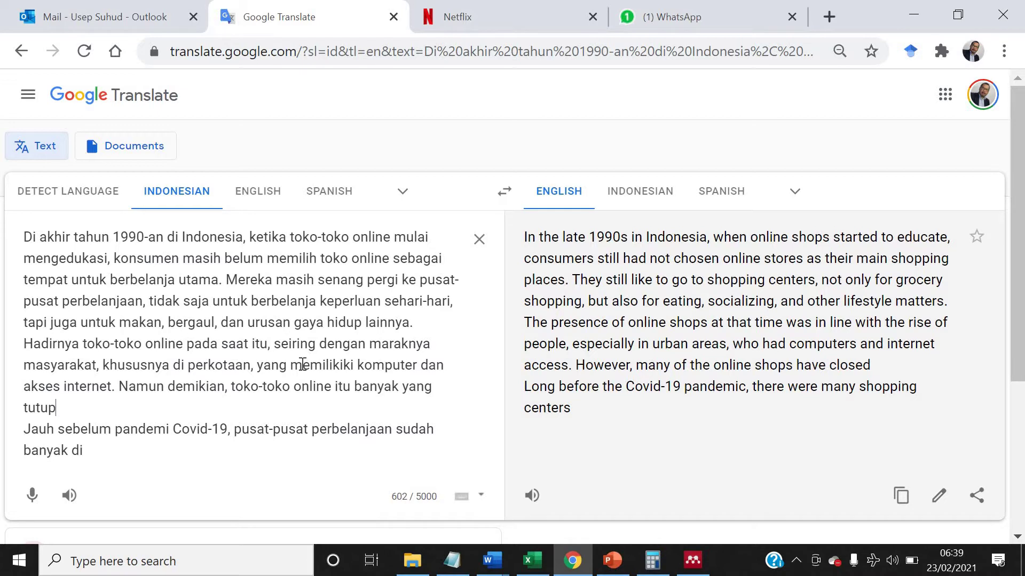
text(karena)
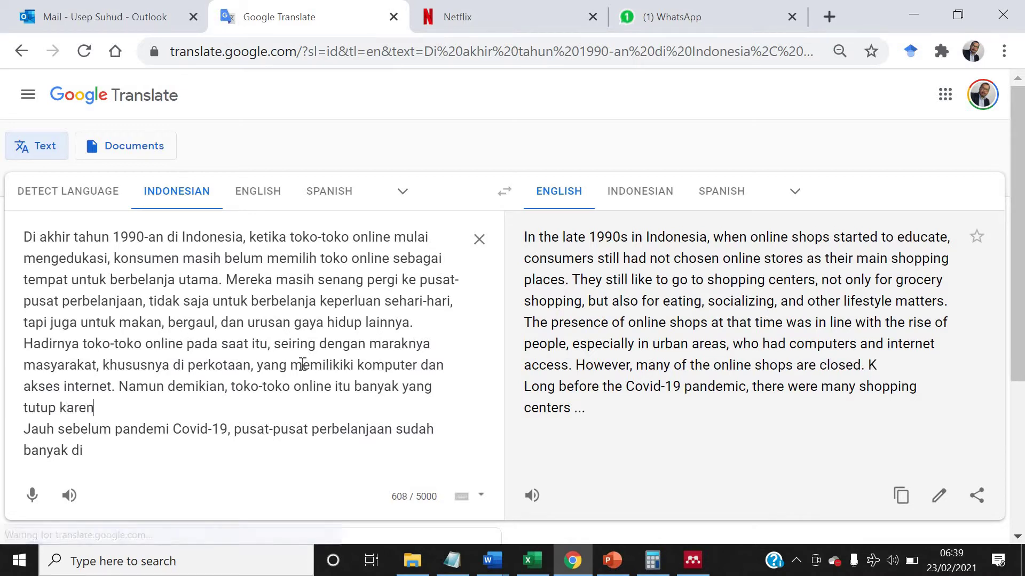
key(BackSpace)
key(BackSpace)
key(BackSpace)
key(BackSpace)
key(BackSpace)
key(BackSpace)
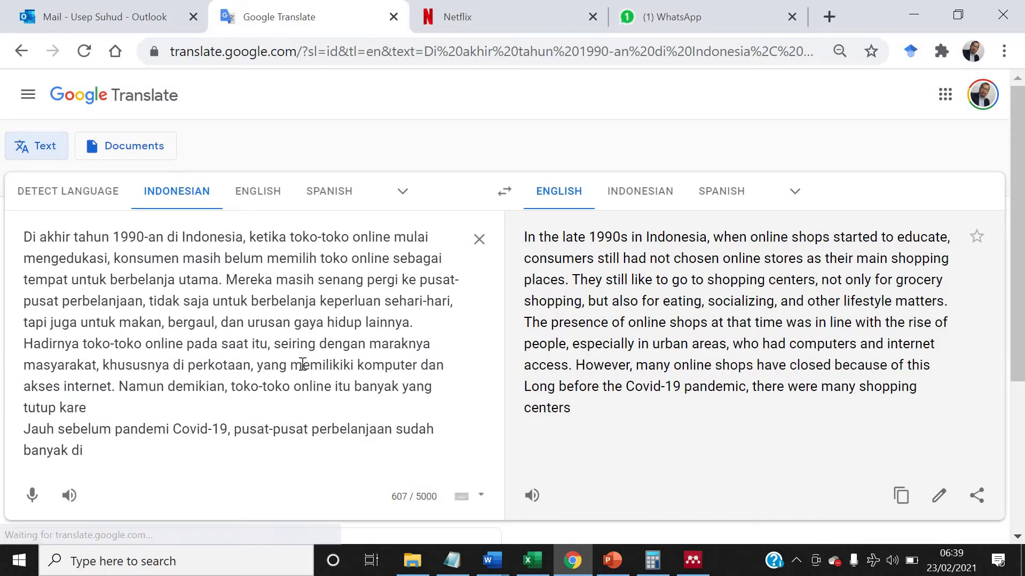
Close the sentence after "tutup" and start another one with "Salah satu penyebabnya ternyata,"
text(. Sa)
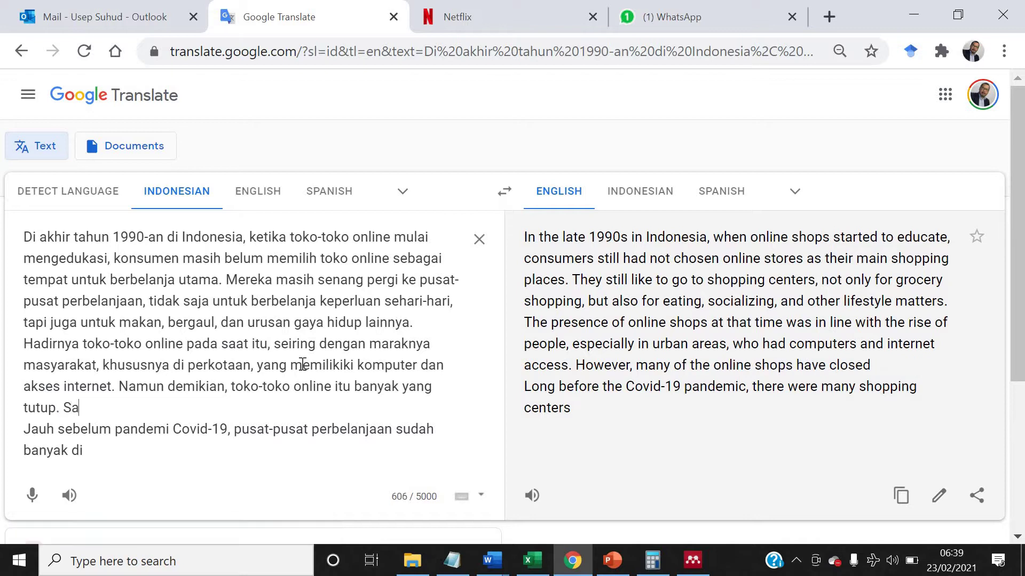
text(lah satu penyeb)
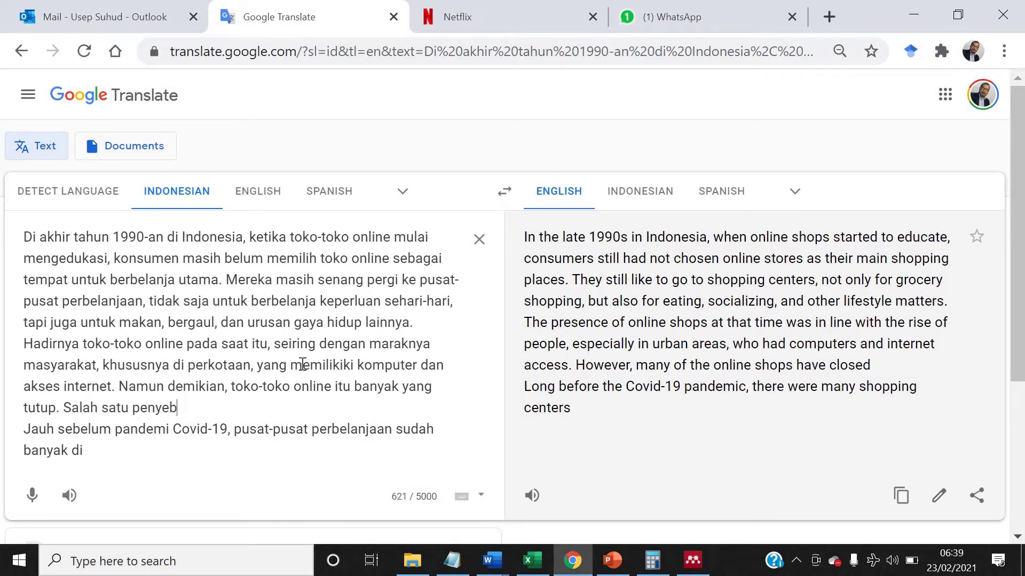
text(abnya,)
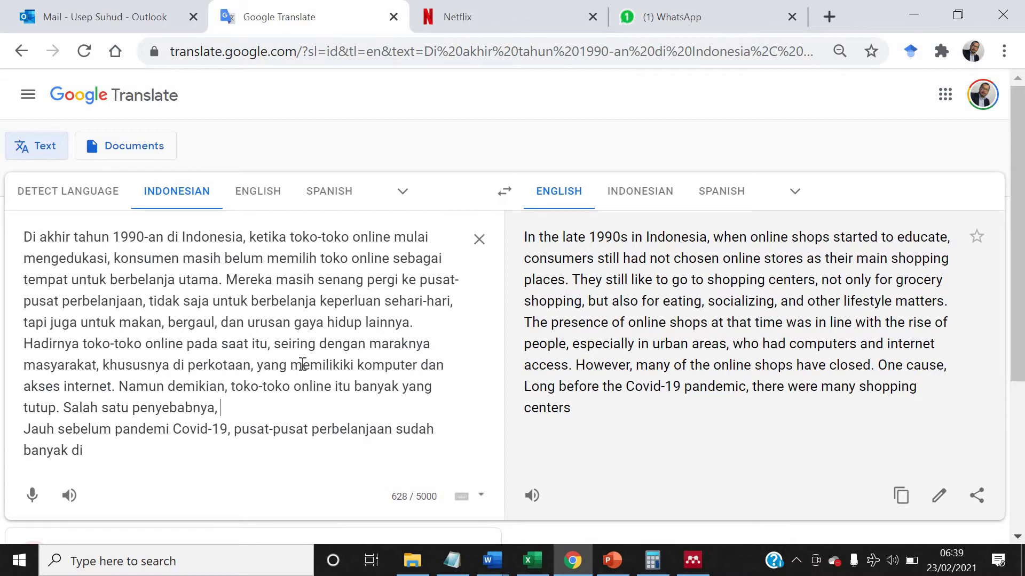
key(BackSpace)
key(BackSpace)
text(ternyata,)
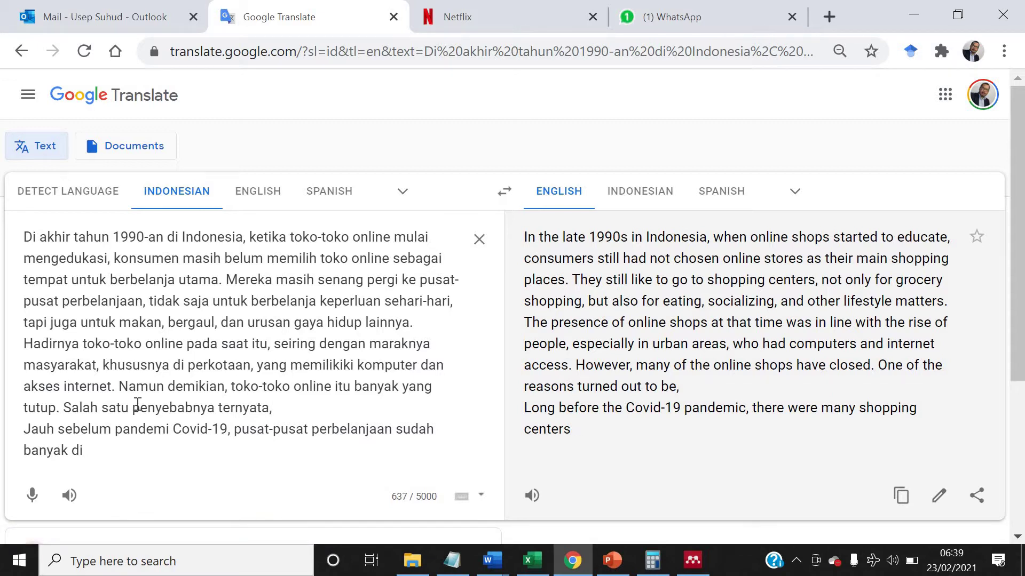
Replace "Salah satu" with "Beberapa" and continue the sentence after "ternyata," with "antara lain adalah"
drag(131, 406, 67, 408)
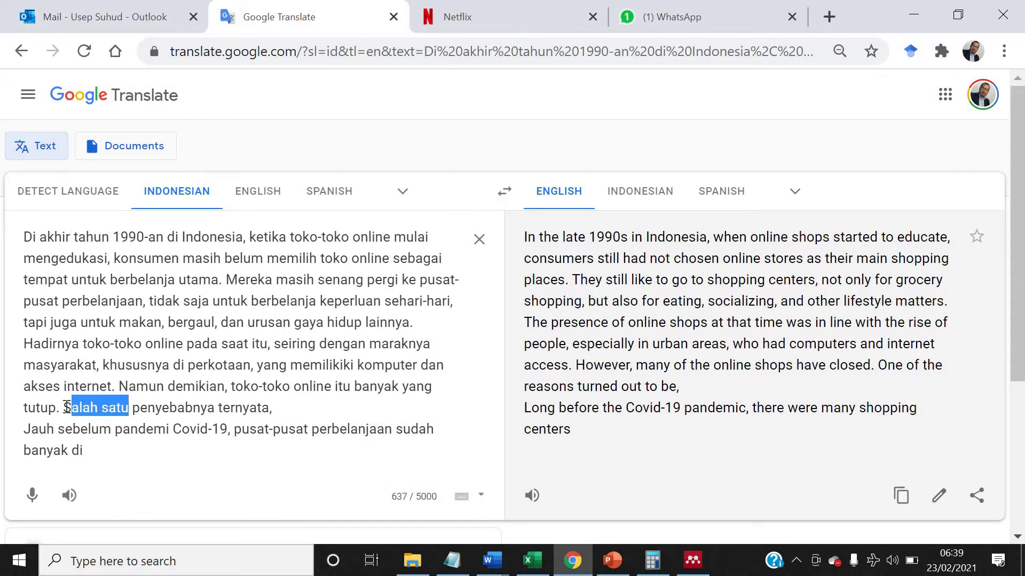
text(Beberapa)
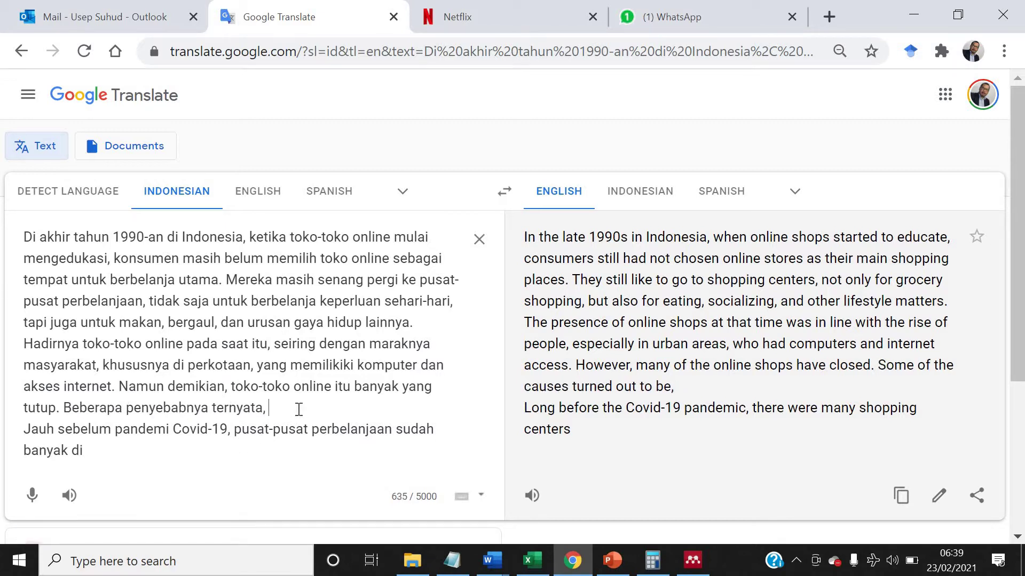
text(antara la)
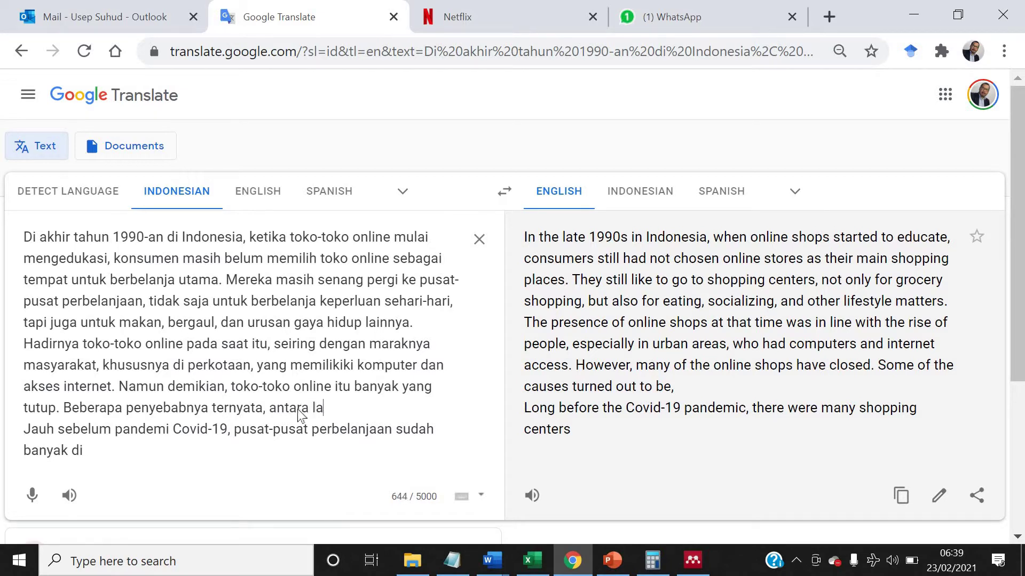
text(in adalah)
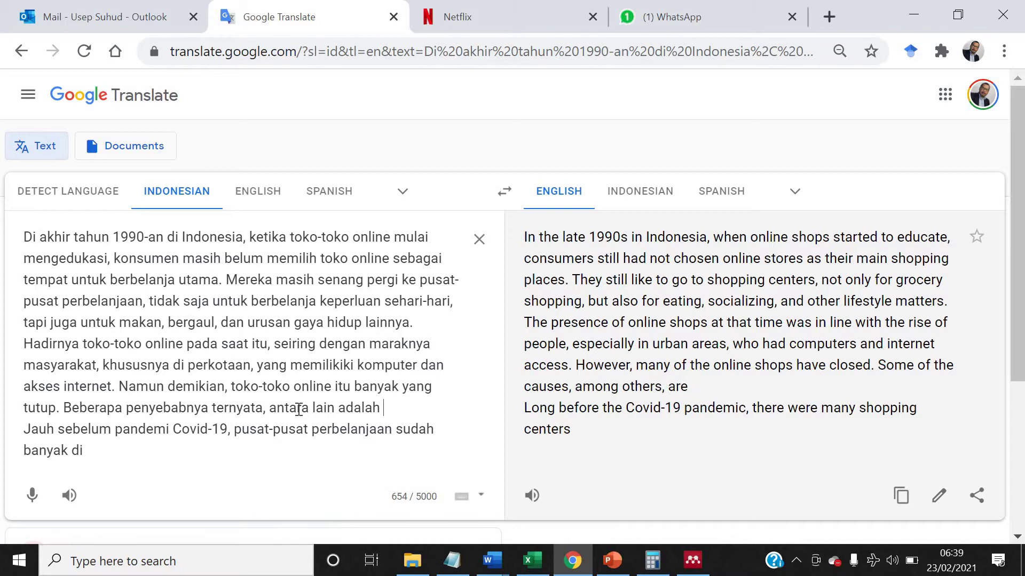
Add "konsumen-konsumen itu," after "antara lain adalah", correcting the misspelled second word
text( konsumen-kj)
key(BackSpace)
text(konsum)
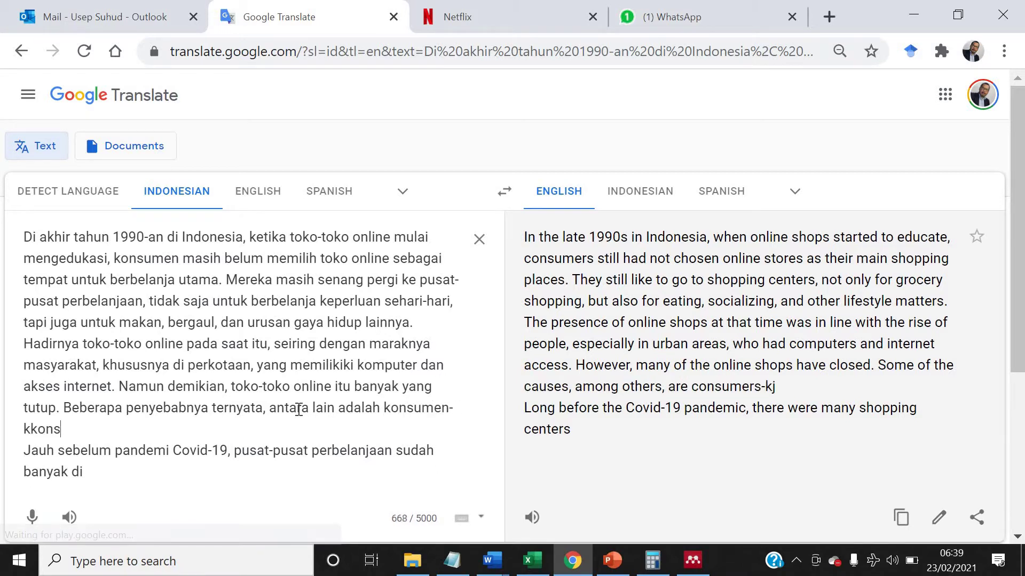
key(BackSpace)
key(BackSpace)
key(BackSpace)
key(BackSpace)
key(BackSpace)
key(BackSpace)
text(onsumen)
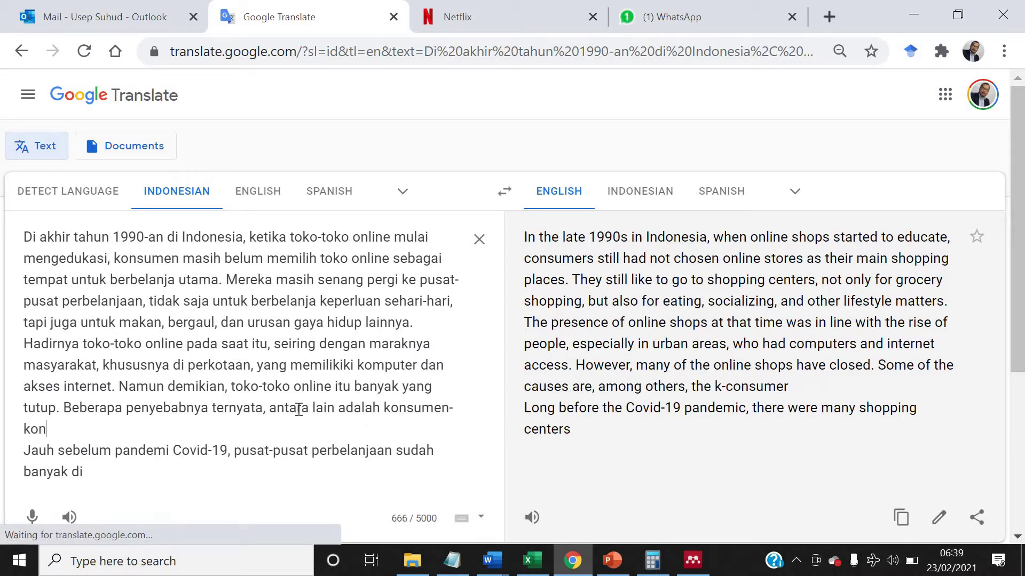
text( ini)
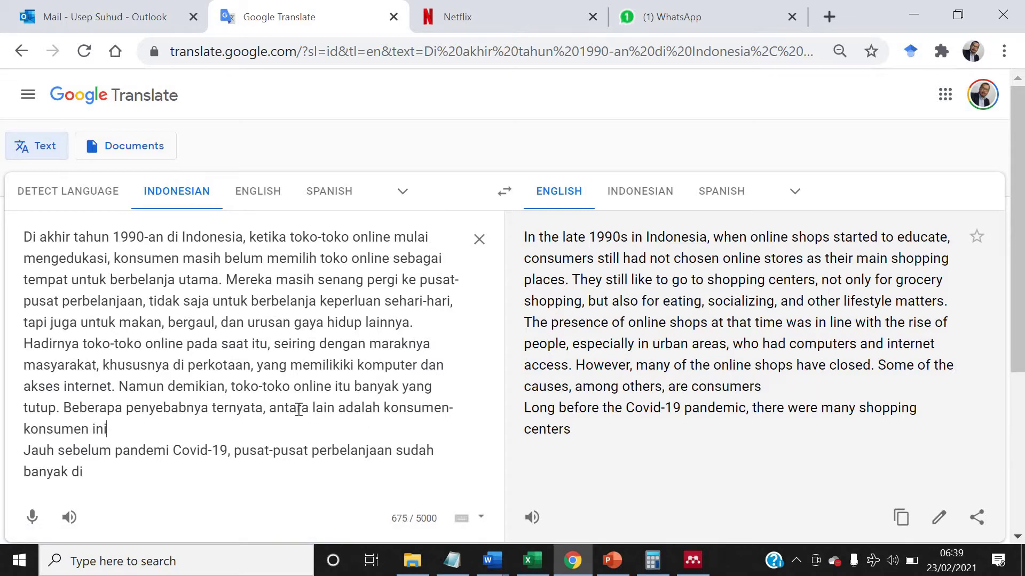
key(BackSpace)
key(BackSpace)
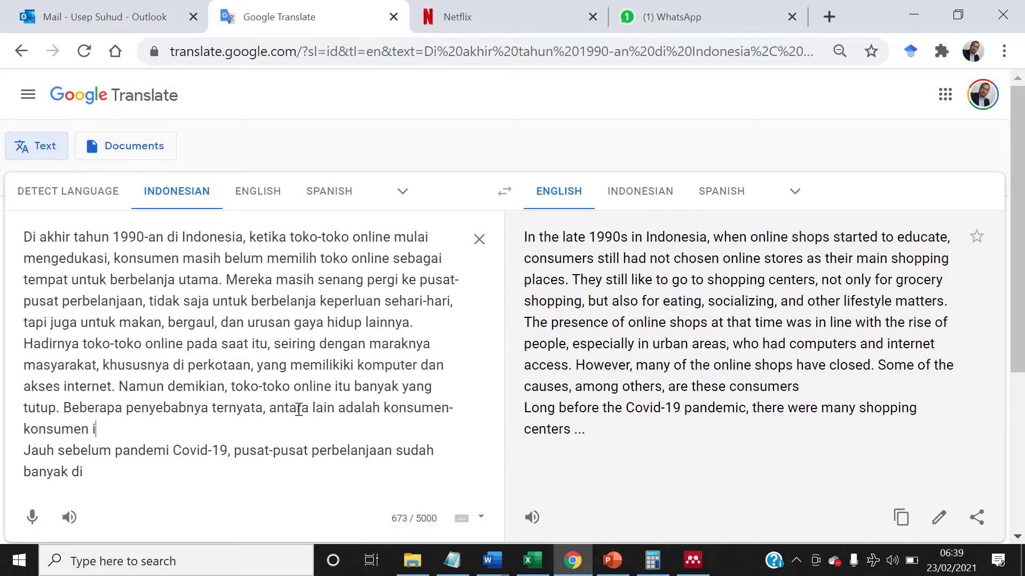
text(tu, me)
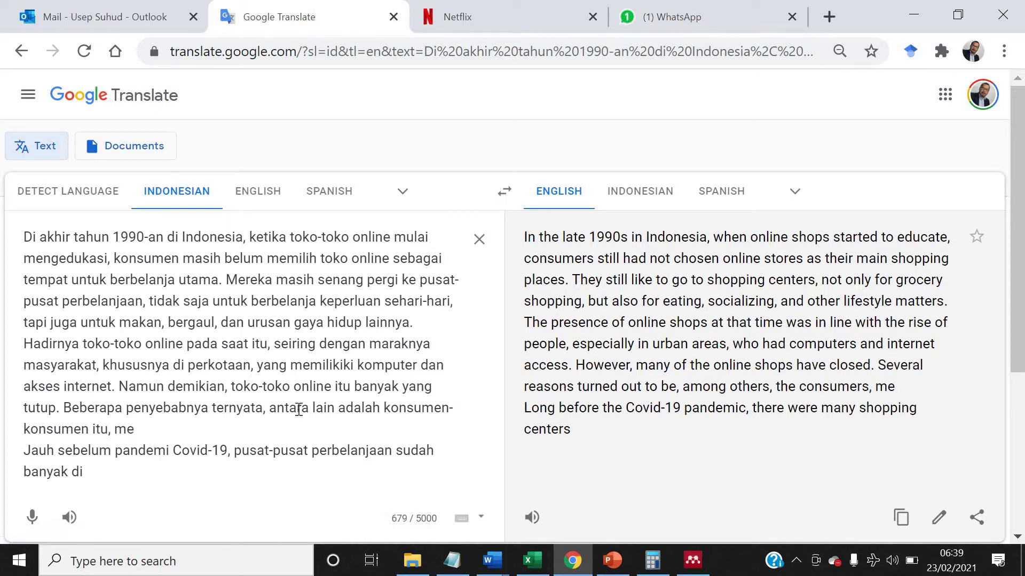
Extend the sentence after "konsumen-konsumen itu," with "mengakses internet di kantor mereka, bukan"
text(ngakses intern)
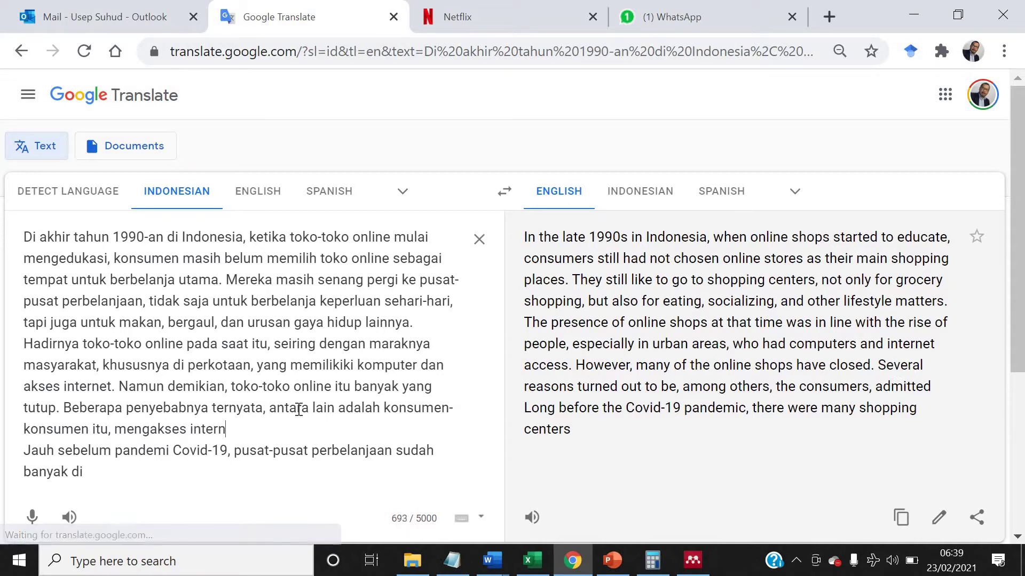
text(et di kantor,)
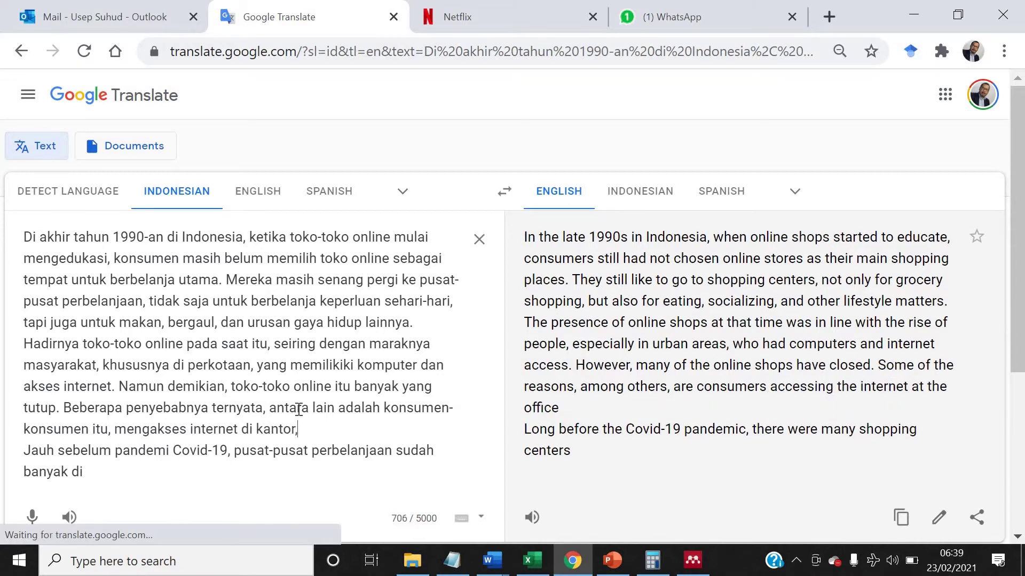
key(BackSpace)
text(merek)
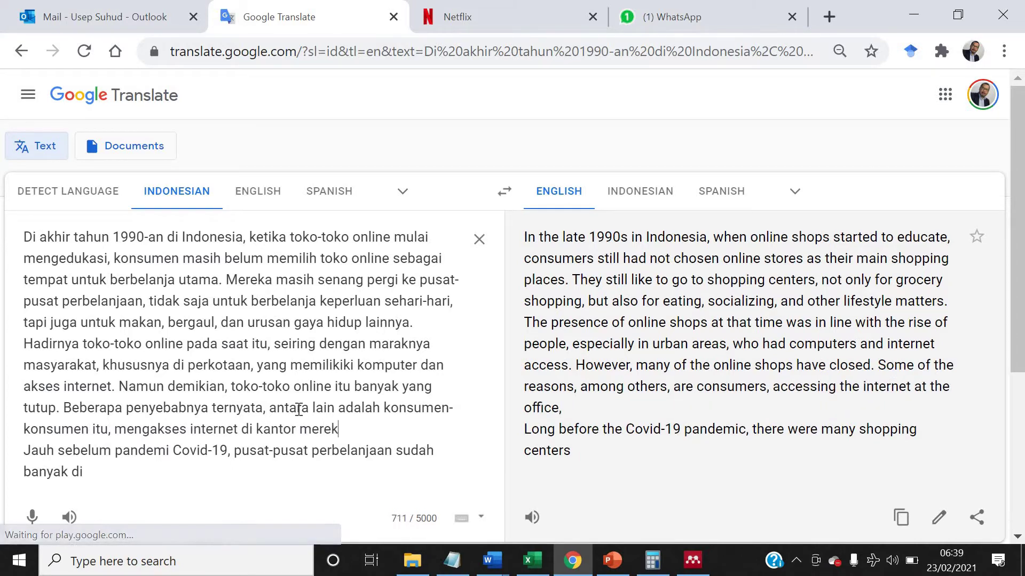
text(a, bukan)
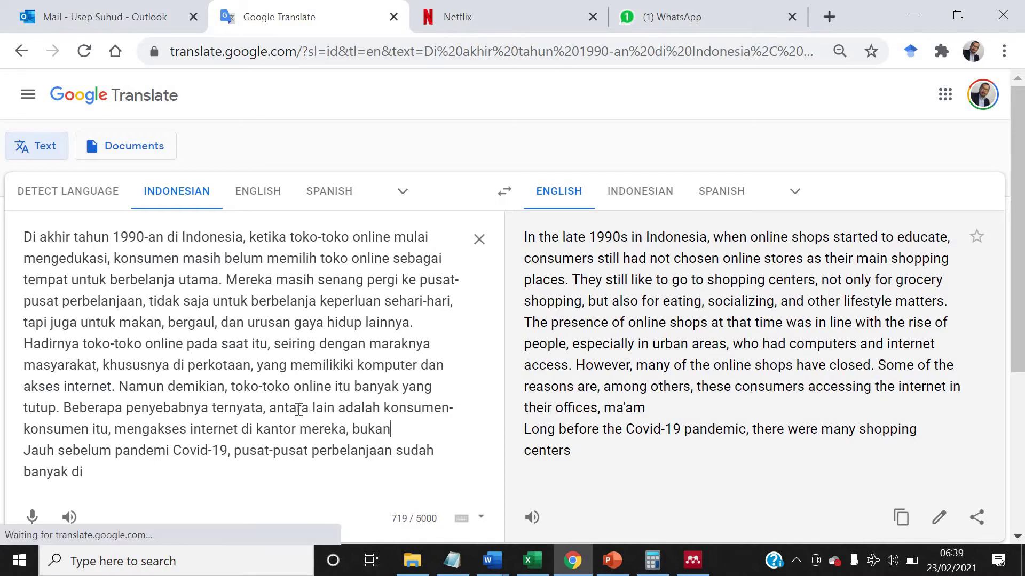
Finish the sentence with "karena kepemilikan sendiri." and start another one with "Mereka", removing the fragment "menga"
text( karena kepe)
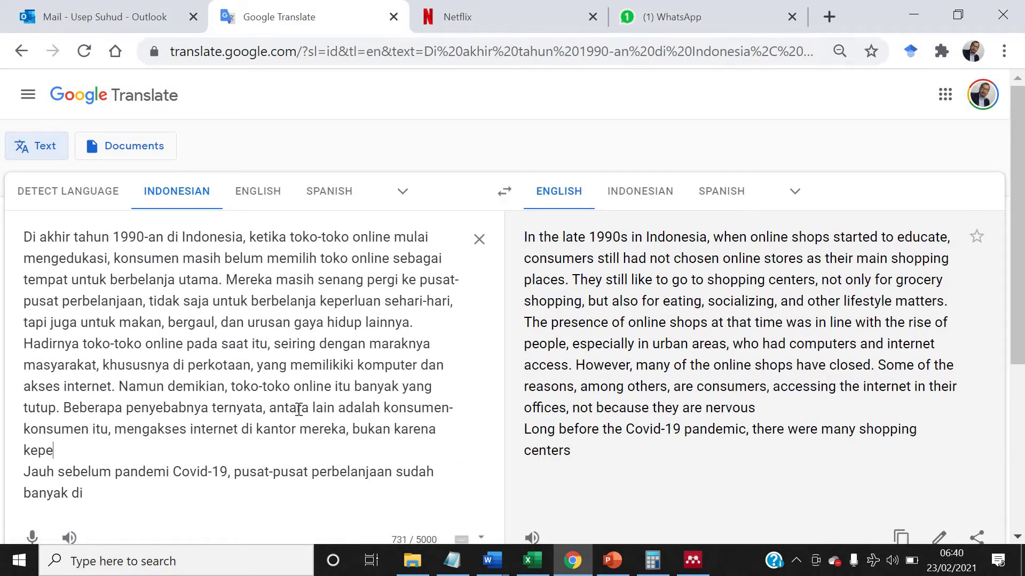
text(milika)
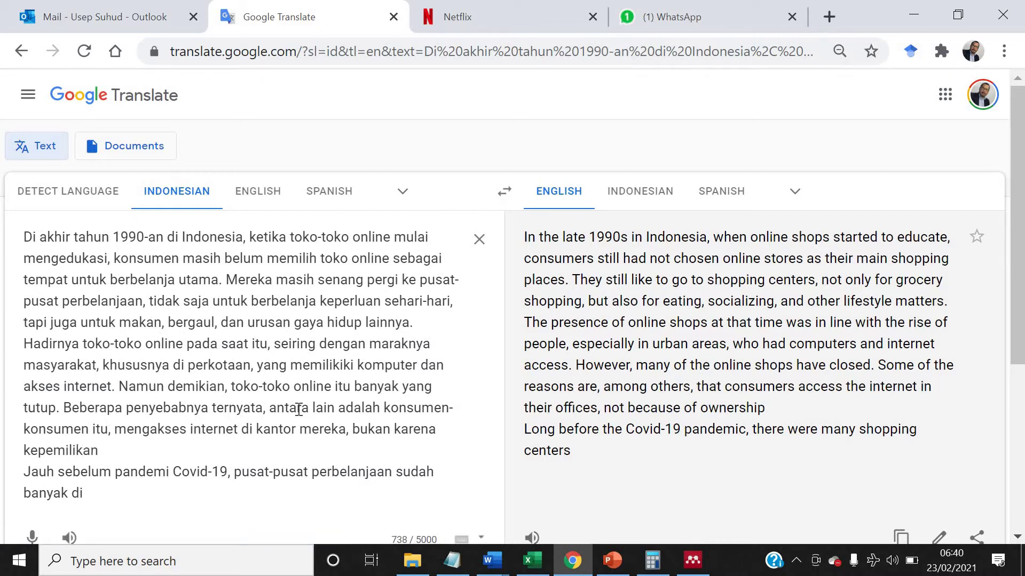
text(n sendiri. Mereka menga)
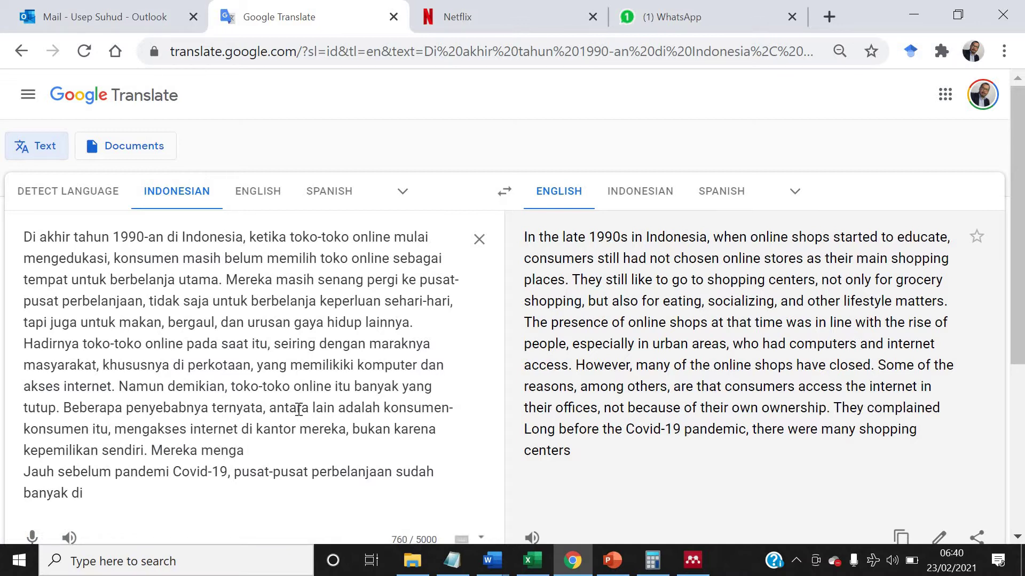
key(BackSpace)
key(BackSpace)
key(BackSpace)
key(BackSpace)
key(BackSpace)
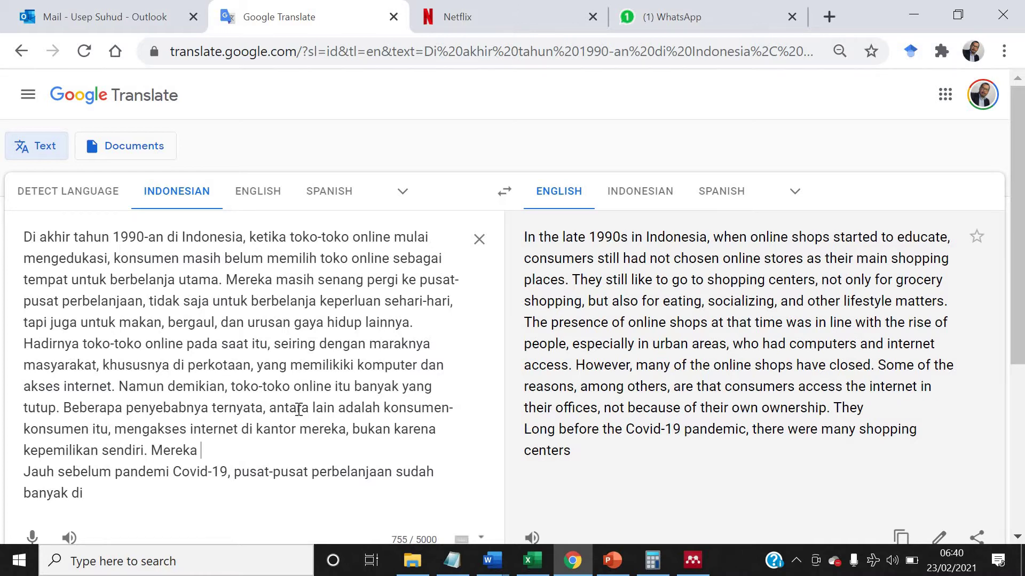
text(bisa mengun)
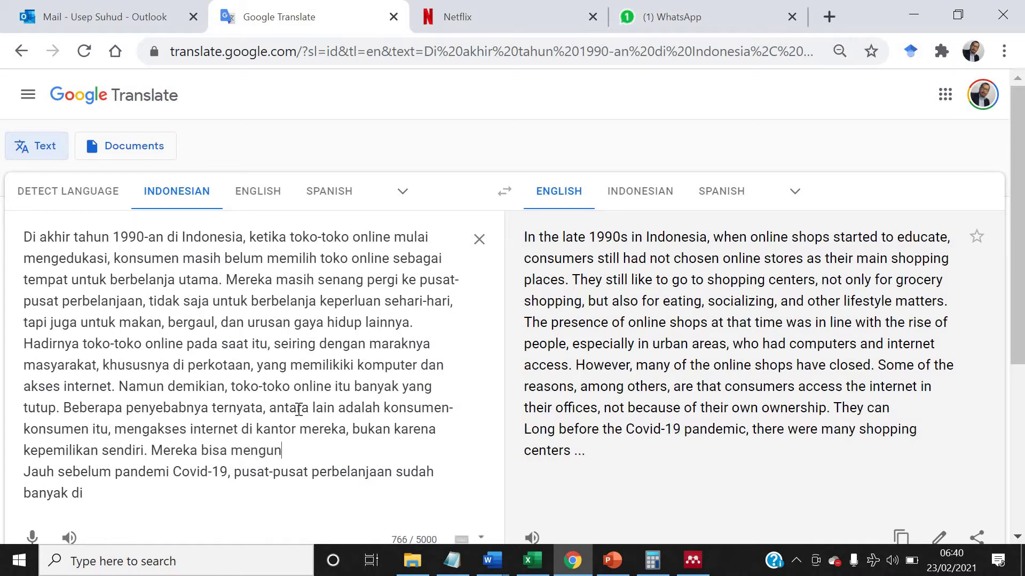
key(BackSpace)
key(BackSpace)
key(BackSpace)
key(BackSpace)
key(BackSpace)
key(BackSpace)
key(BackSpace)
key(BackSpace)
key(BackSpace)
key(BackSpace)
key(BackSpace)
Continue the sentence after "Mereka" with "mengunjungi toko-toko online di saat mereka sedang bekerja,"
text(mengu)
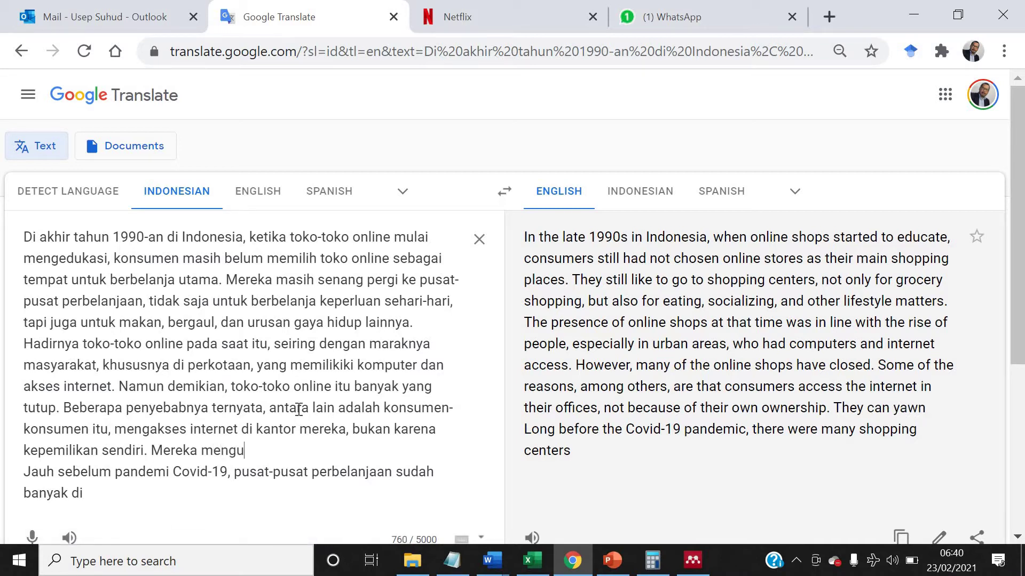
text(njungi toko-=)
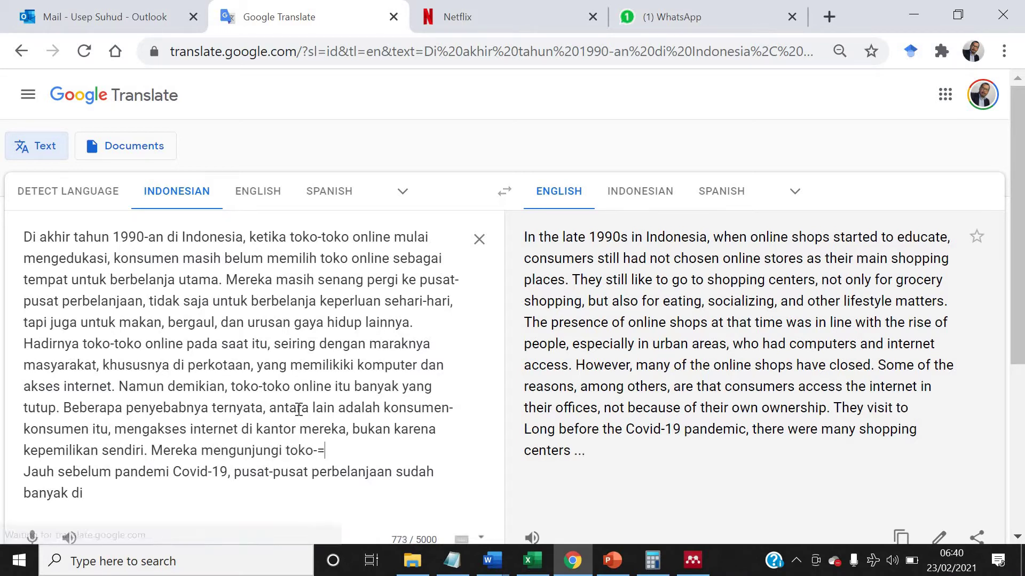
key(BackSpace)
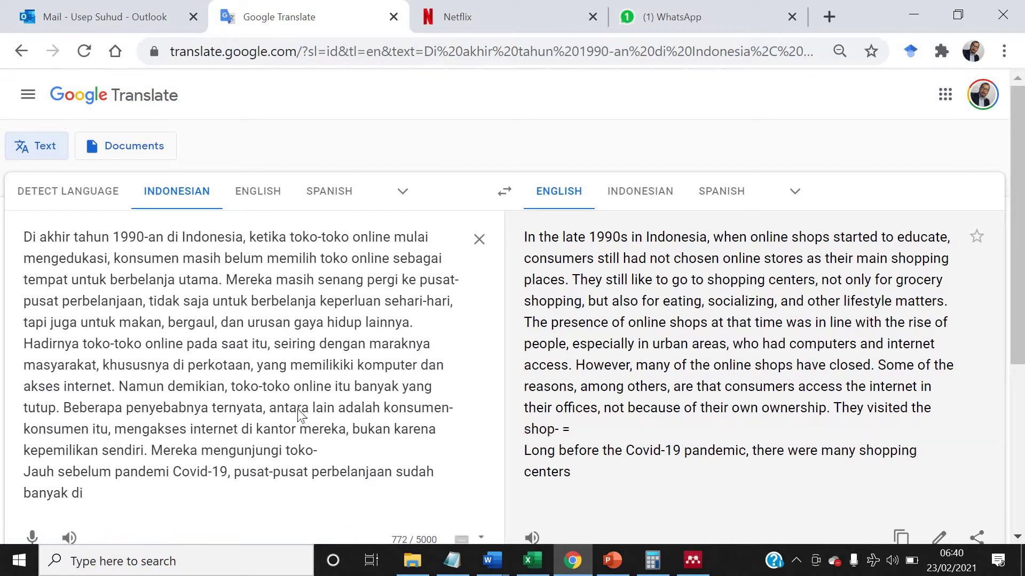
text(toko online)
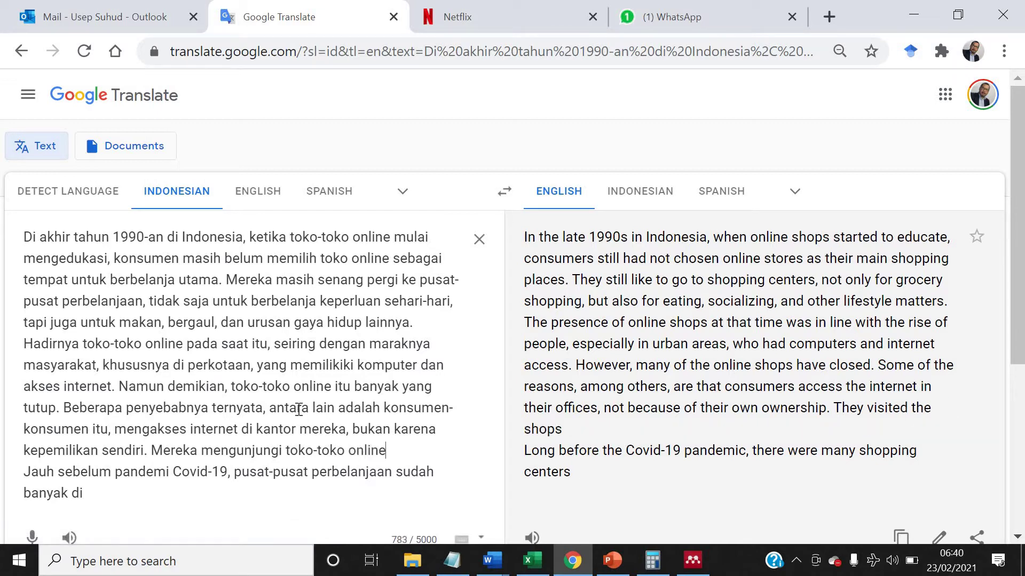
text( di saat)
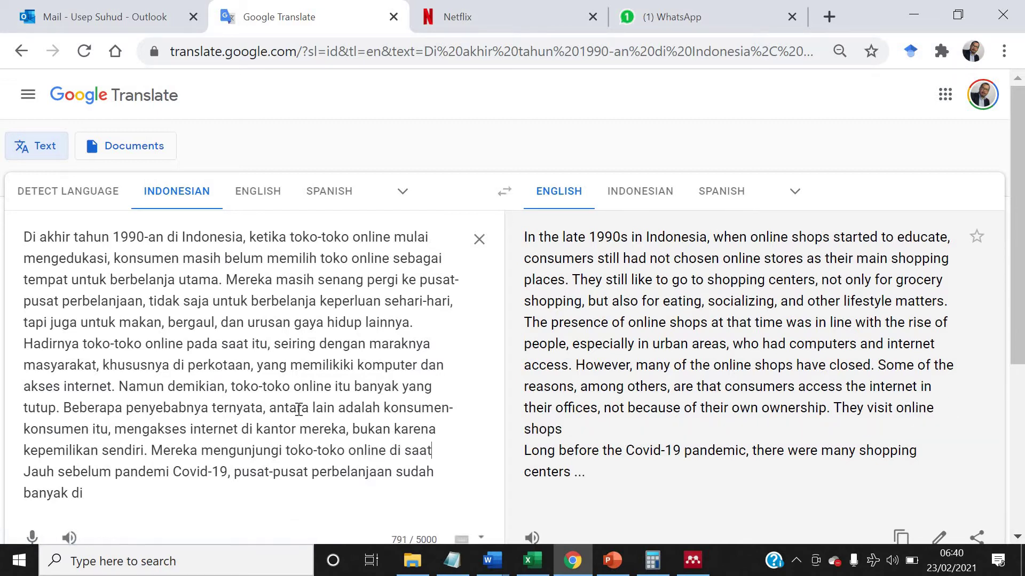
text( mereka sedang be)
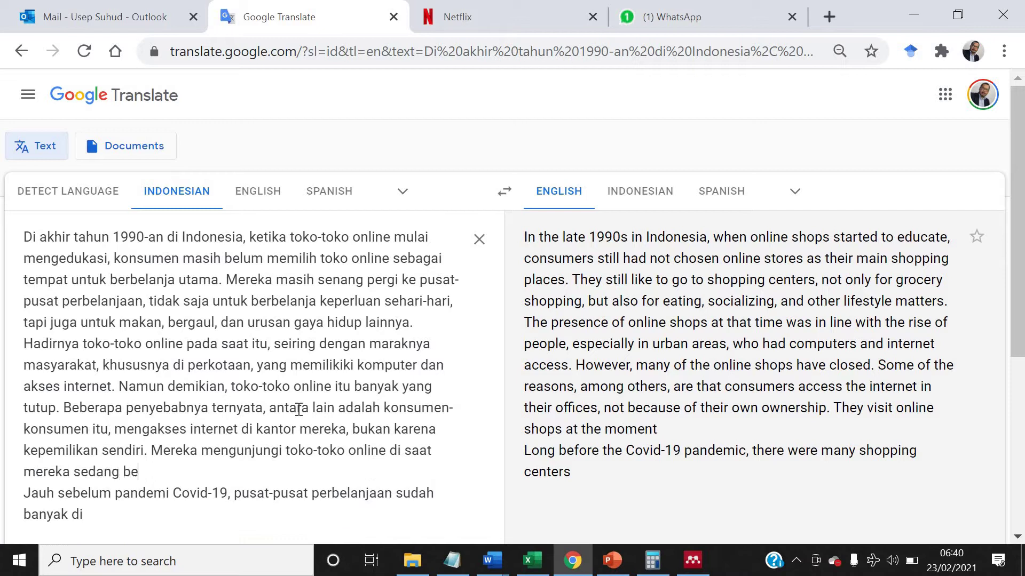
text(kerja,)
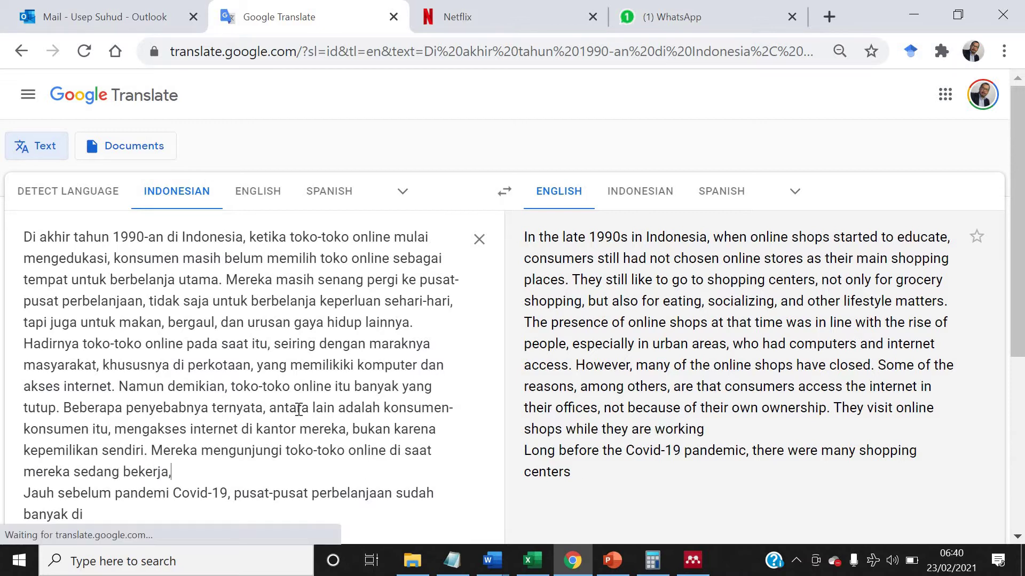
Finish the sentence about visiting online shops with "namun tidak untuk berbelanja."
text( namun t)
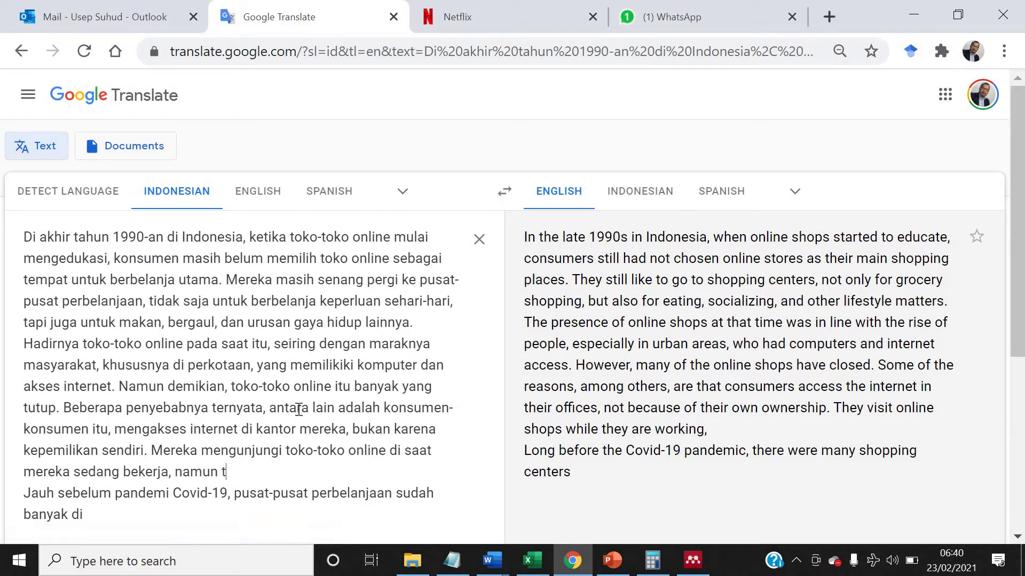
text(idak untuk ber)
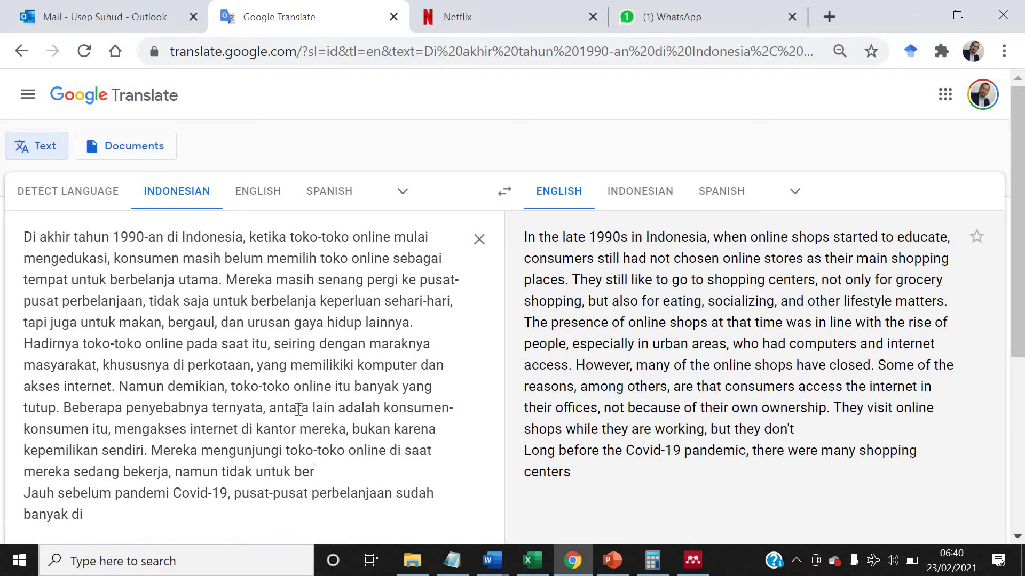
text(belanja.)
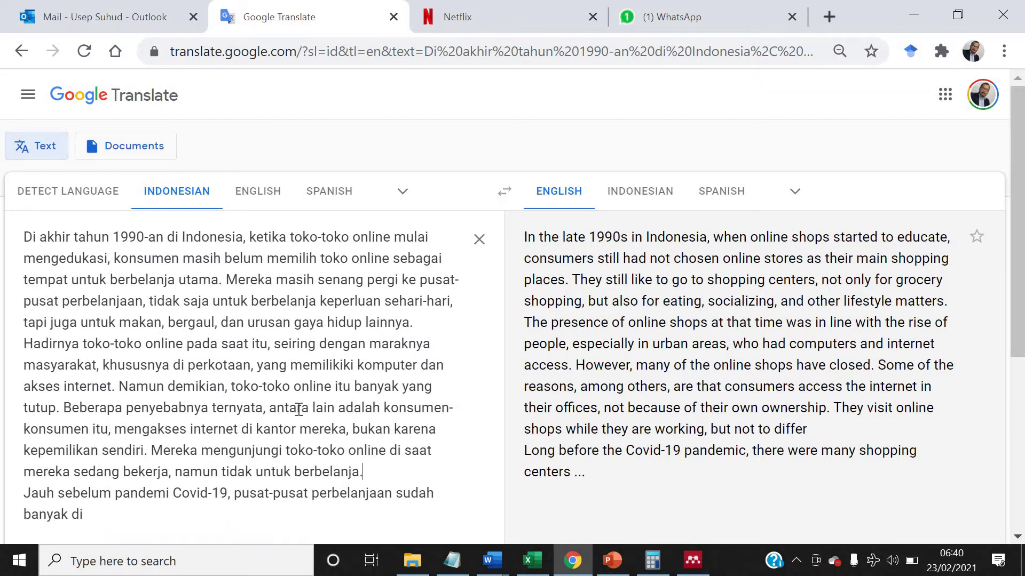
Start a new sentence after "berbelanja." with "Begitu jam kantor selesai, mereka tetap mengunjungi"
scroll(373, 406, down, 2)
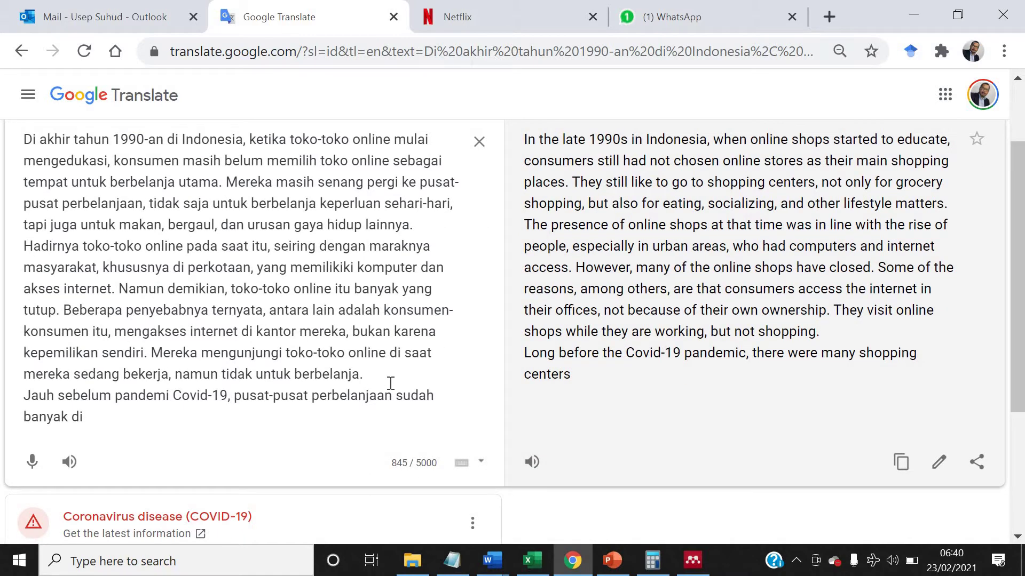
text(Begitu jam kantor k)
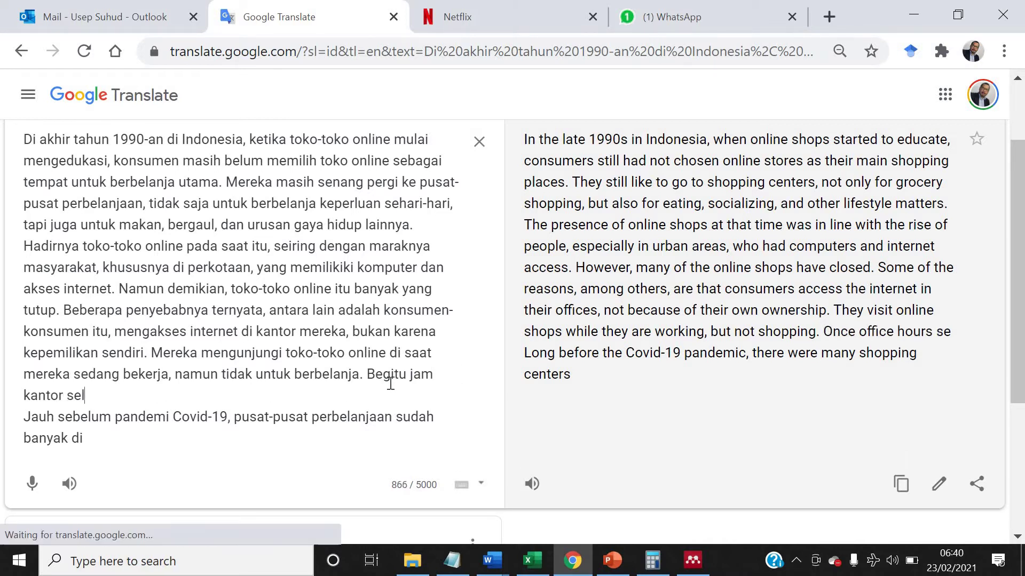
text(lesai, mereka)
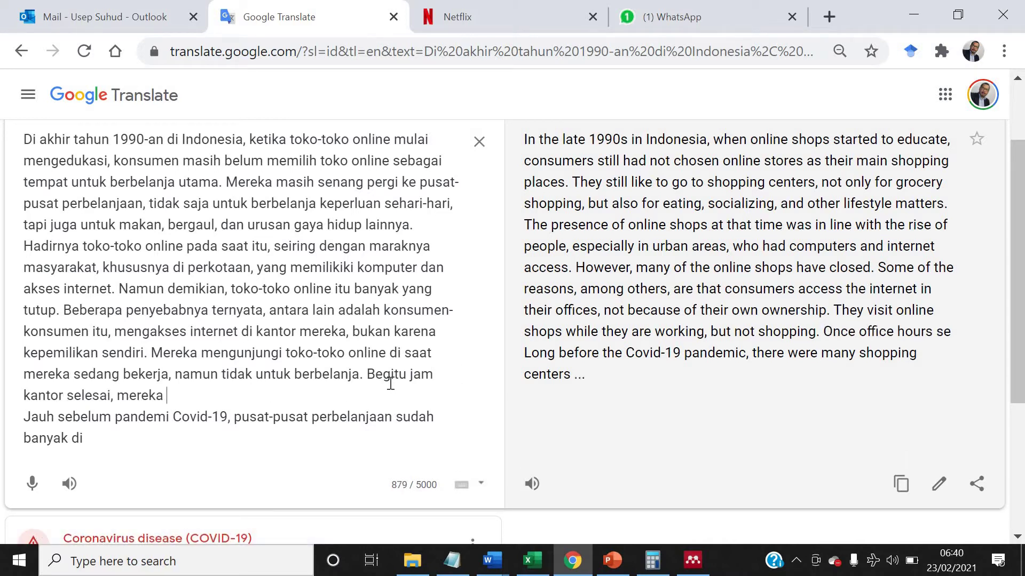
text( tet)
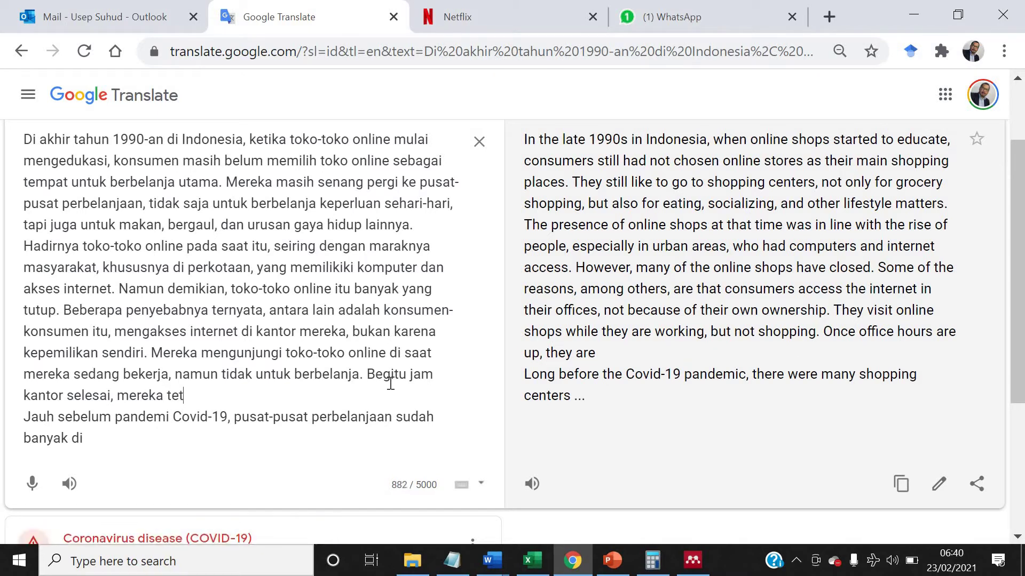
text(ap mengunjungi )
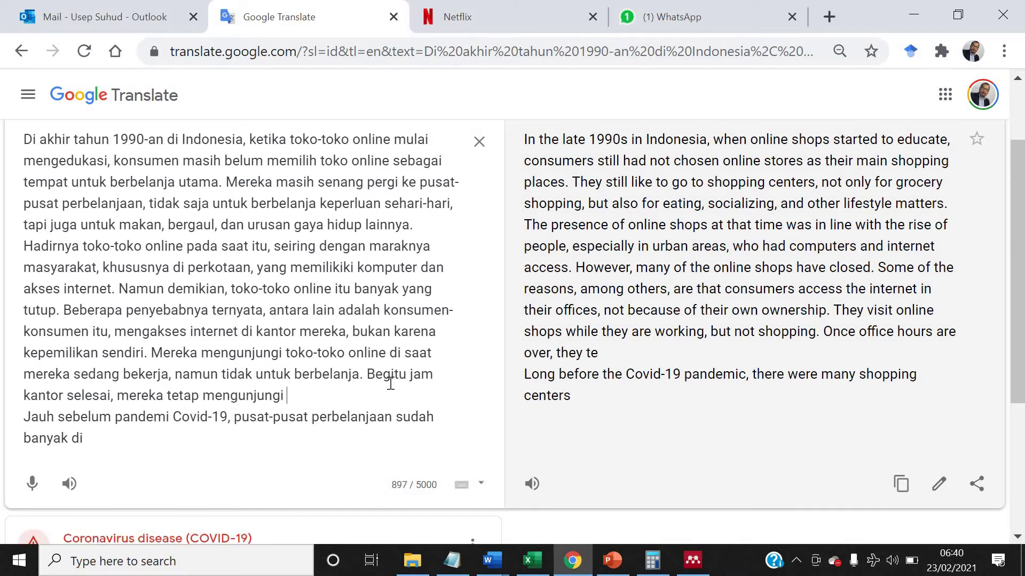
Complete the sentence after "mengunjungi" with "toko-toko konvensional untuk berbagai macam keperluan mereka."
text(toko-t)
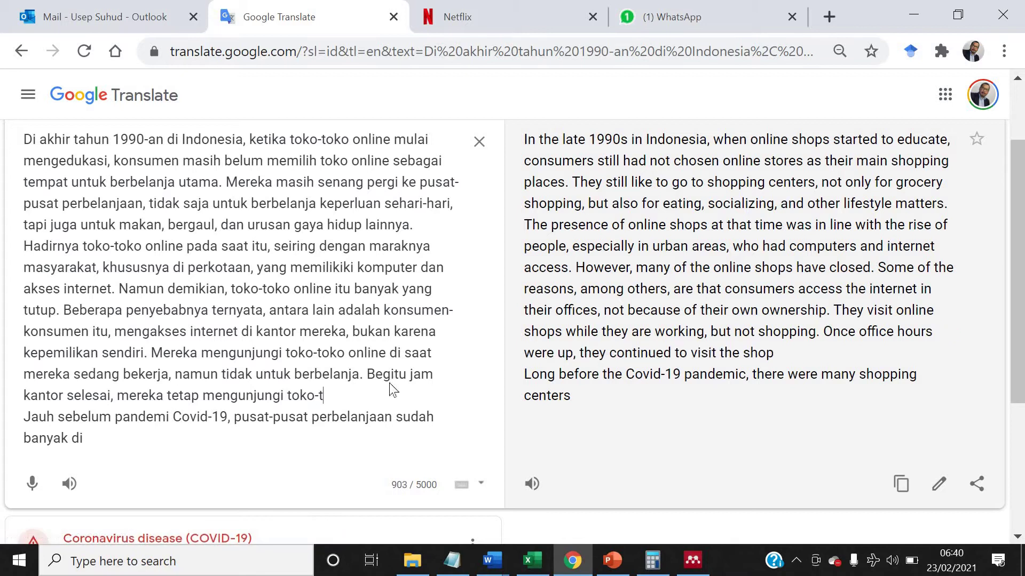
text(oko konvensi)
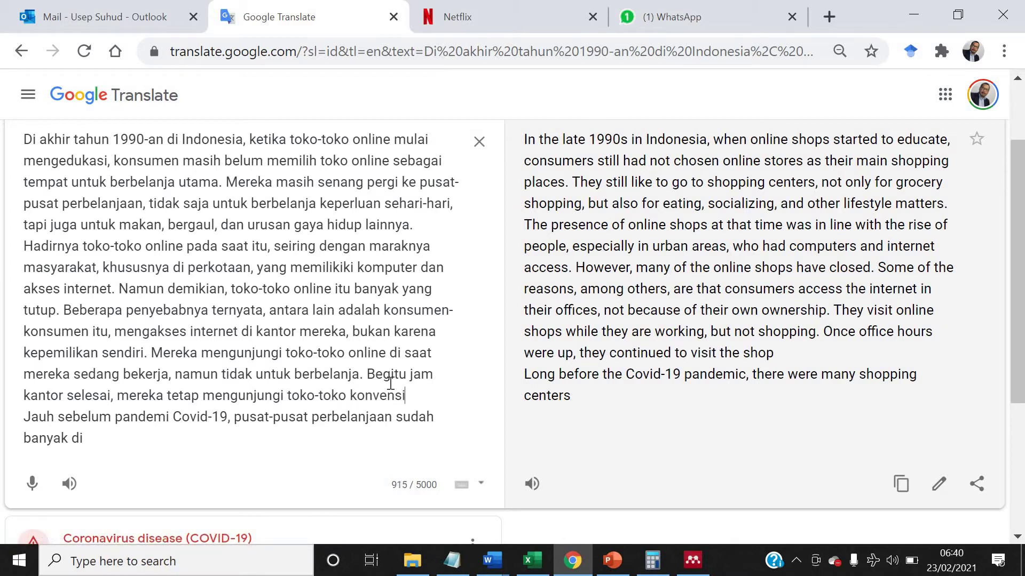
text(onal untuk ber)
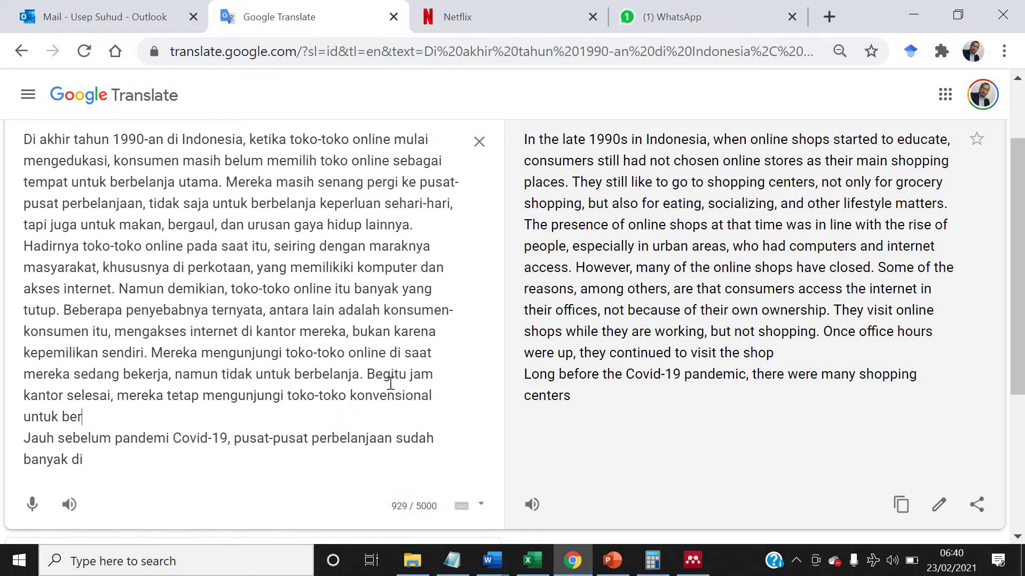
text(bagai macam kep)
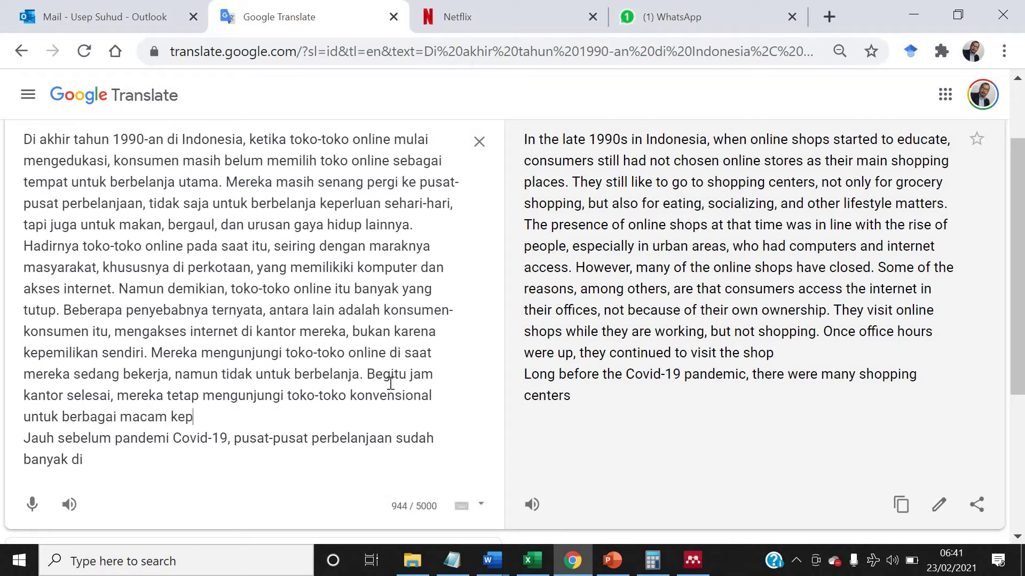
text(erluan mereka.)
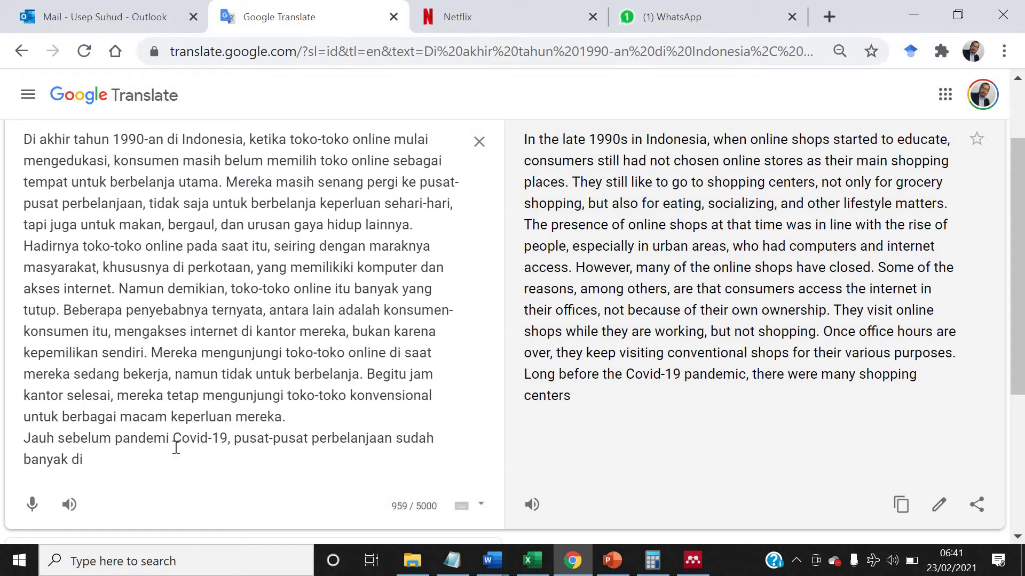
Delete the unfinished last sentence starting with "Jauh sebelum pandemi Covid-19" and copy the English translation
drag(97, 469, 5, 447)
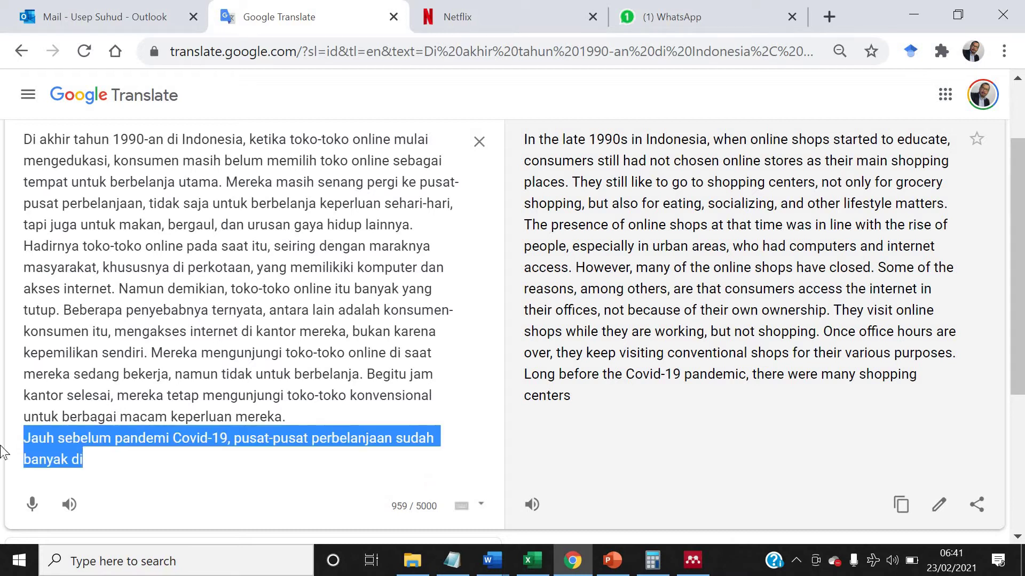
key(BackSpace)
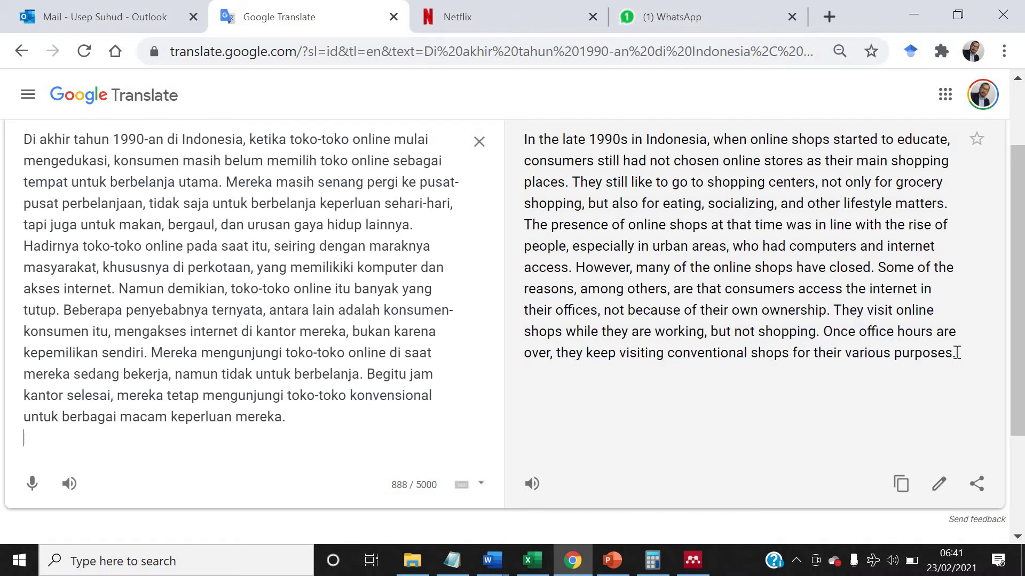
drag(954, 357, 518, 145)
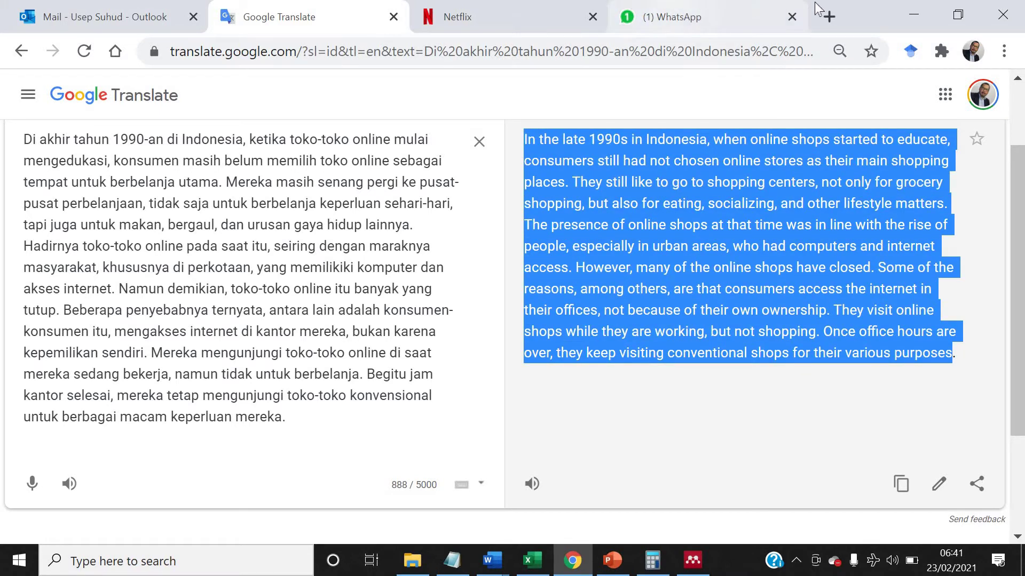
Go to grammarly.com in a new browser tab and open the existing document "The quantitative data"
click(829, 17)
text(grammarly.com)
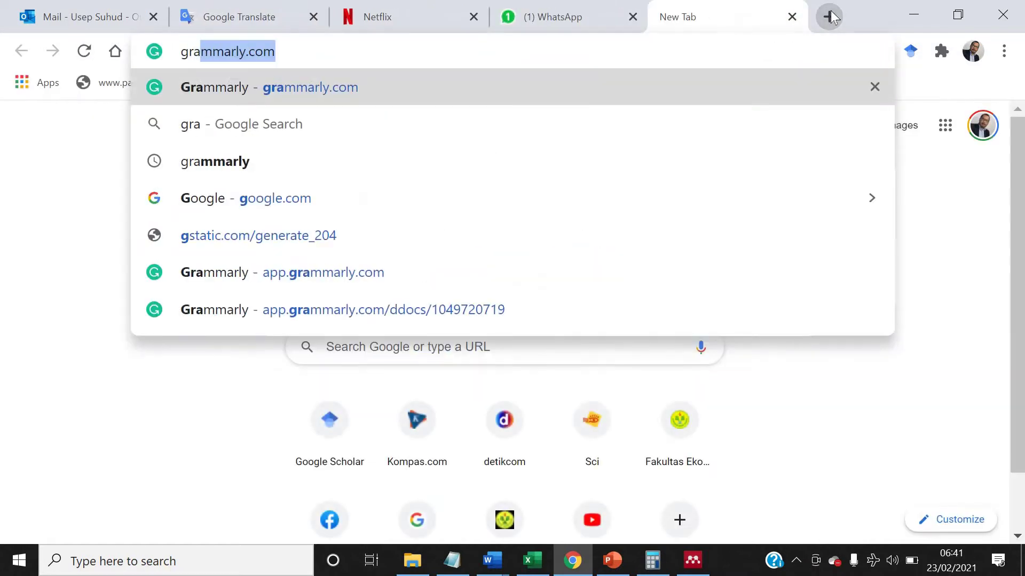
key(Return)
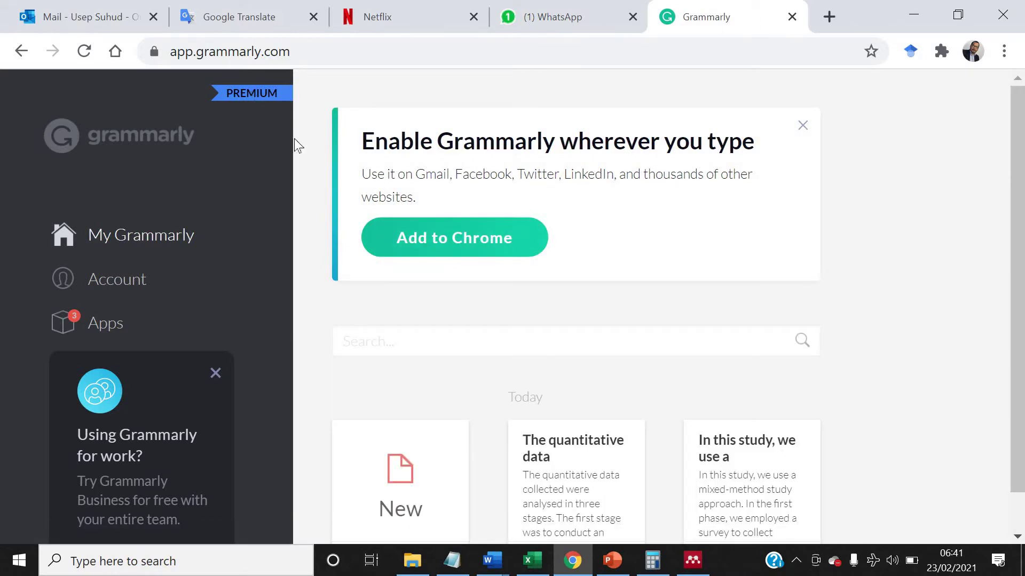
scroll(571, 419, down, 1)
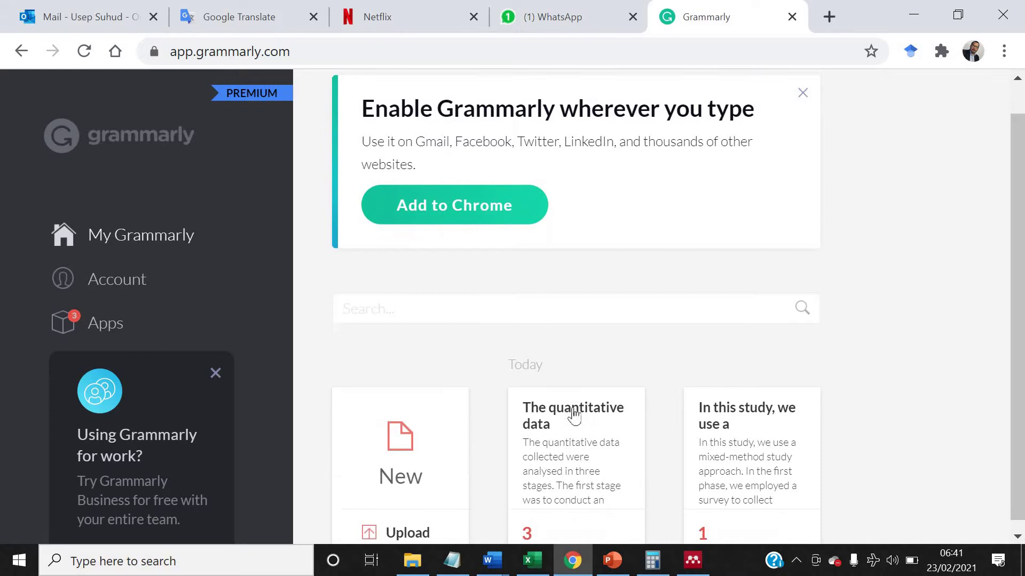
click(578, 435)
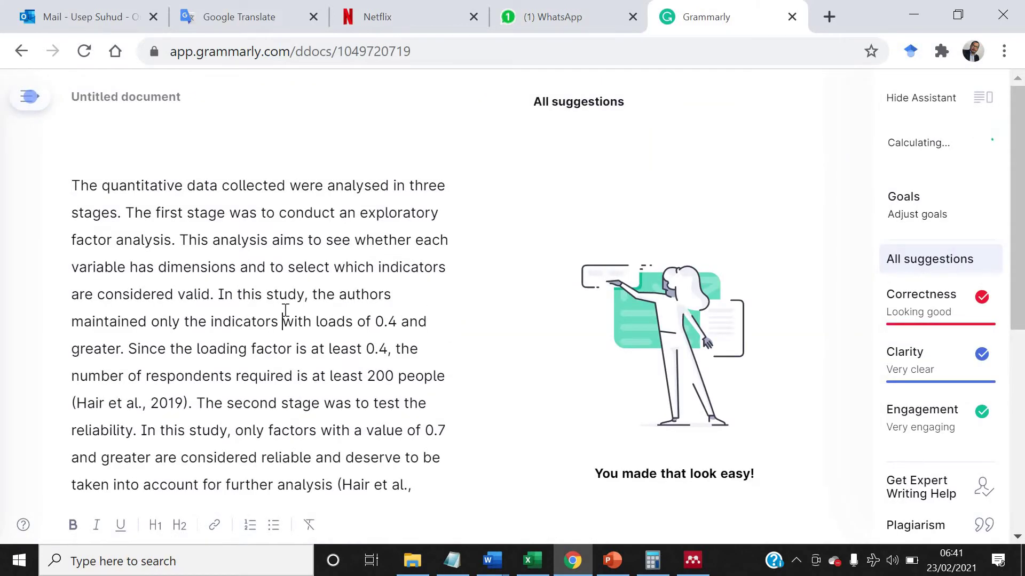
Replace the document's entire text with the copied translation and accept the suggestion changing "main" to "primary"
key(ctrl+a)
key(ctrl+v)
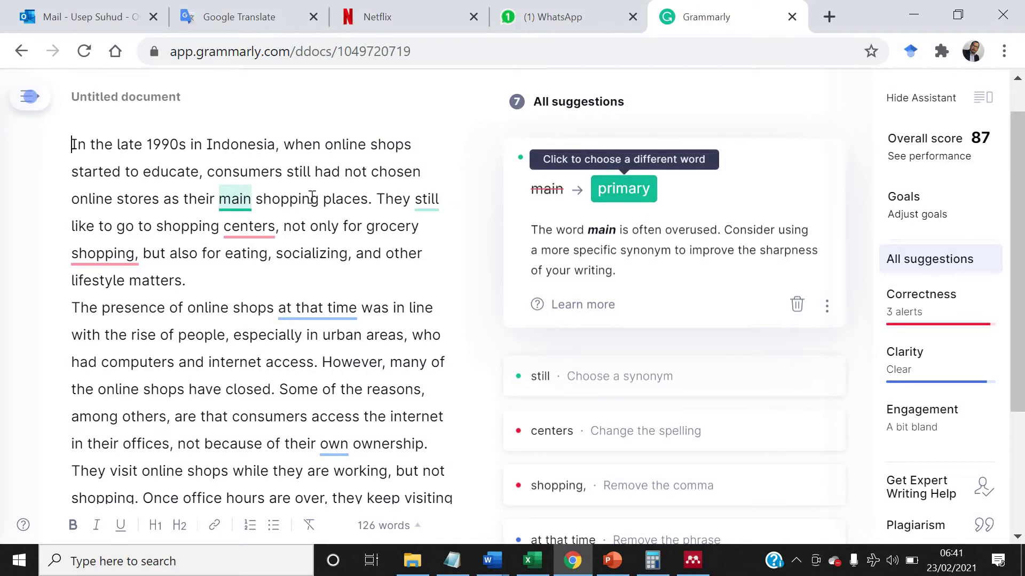
click(635, 195)
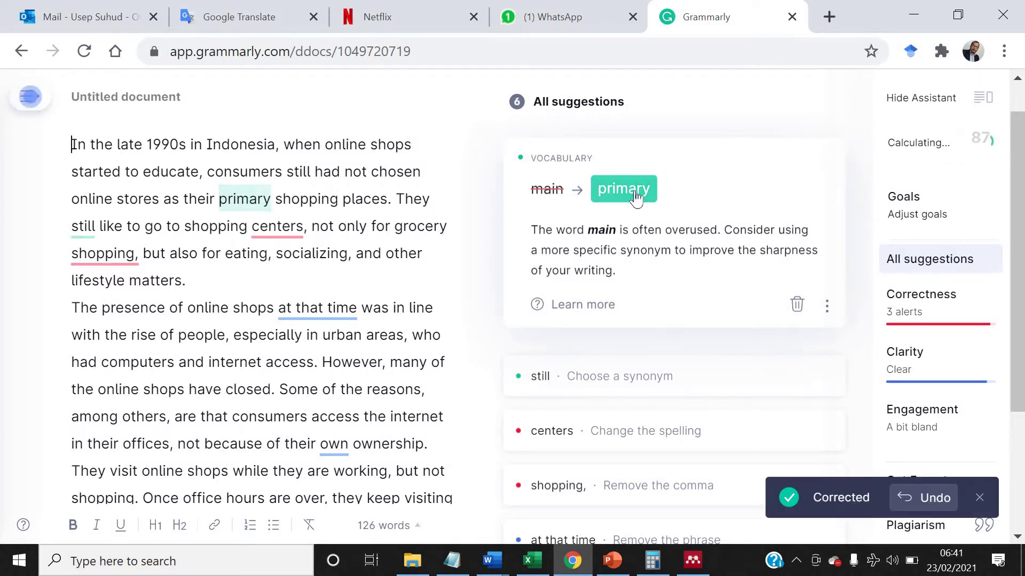
Accept the British spelling "centres" for "centers" in the first paragraph
click(277, 229)
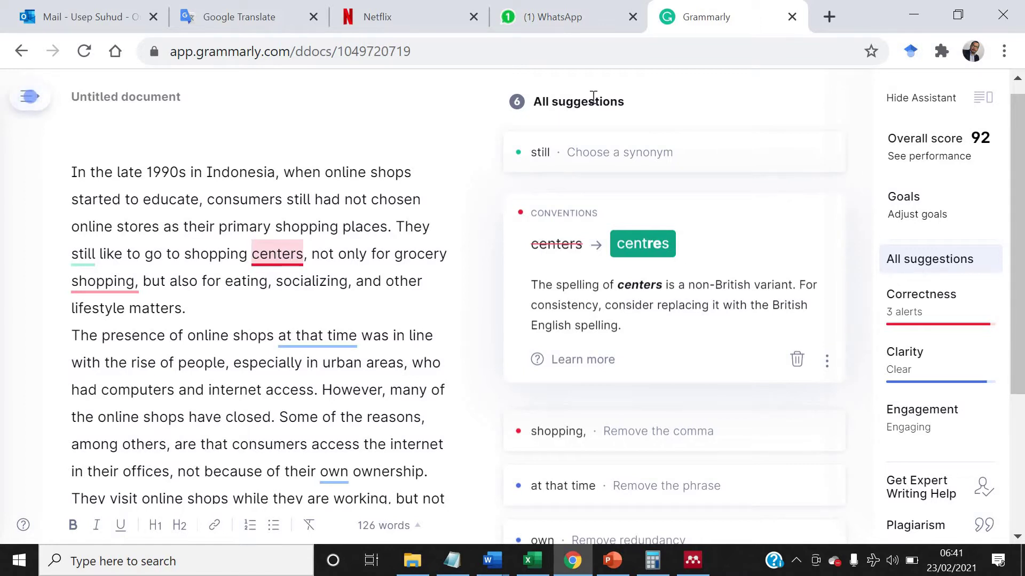
click(245, 21)
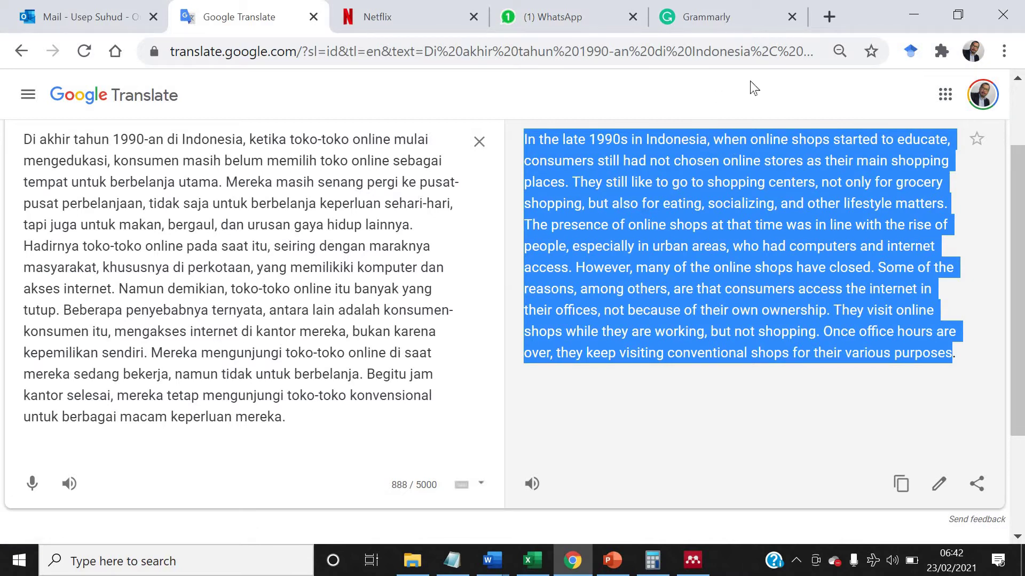
click(726, 21)
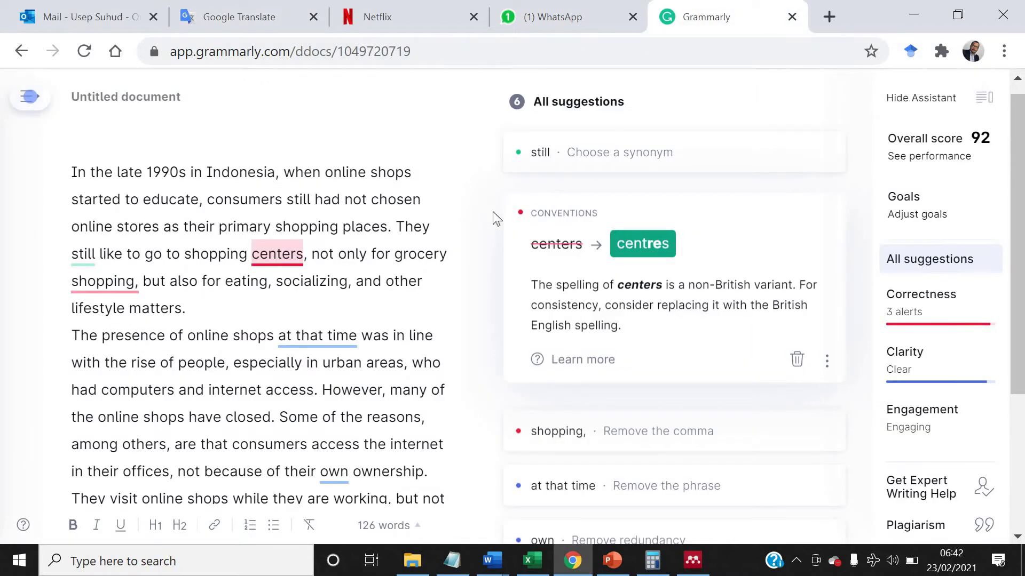
click(641, 247)
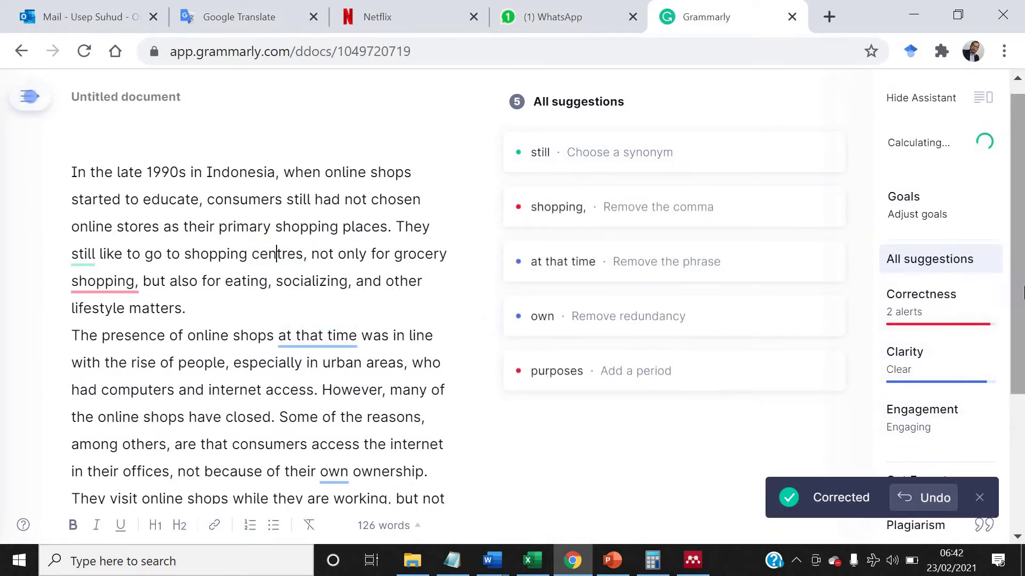
mouse_move(1020, 285)
mouse_down()
mouse_move(1020, 365)
mouse_move(1017, 275)
mouse_up()
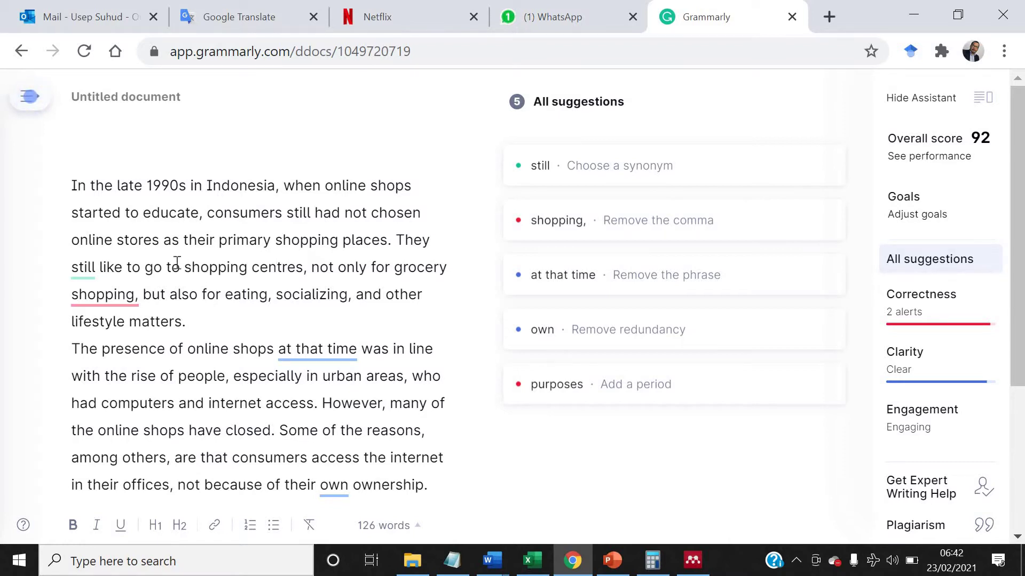
Adjust the document's writing goals to Formal formality, the Academic domain and an Expert audience
click(930, 207)
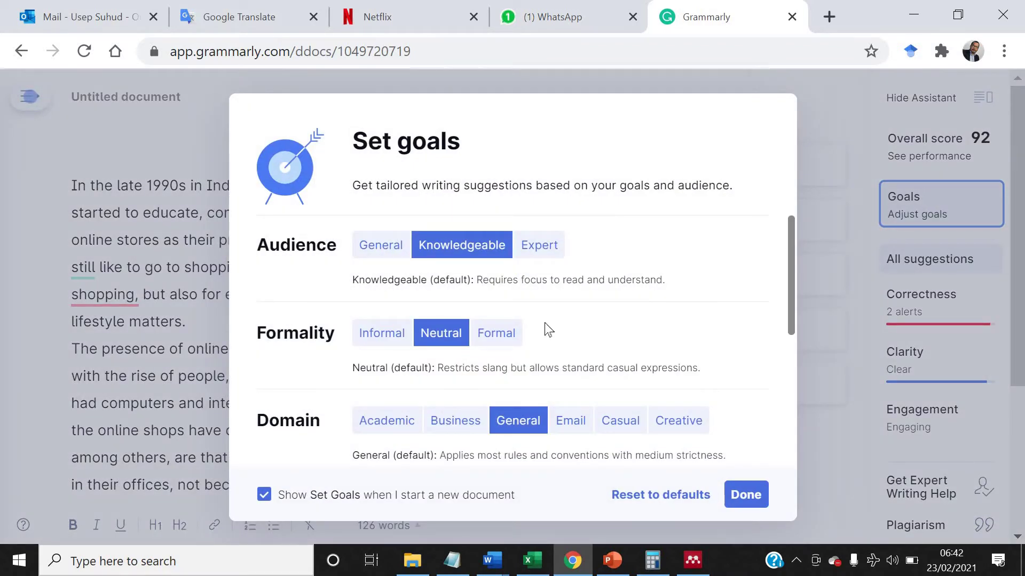
click(498, 333)
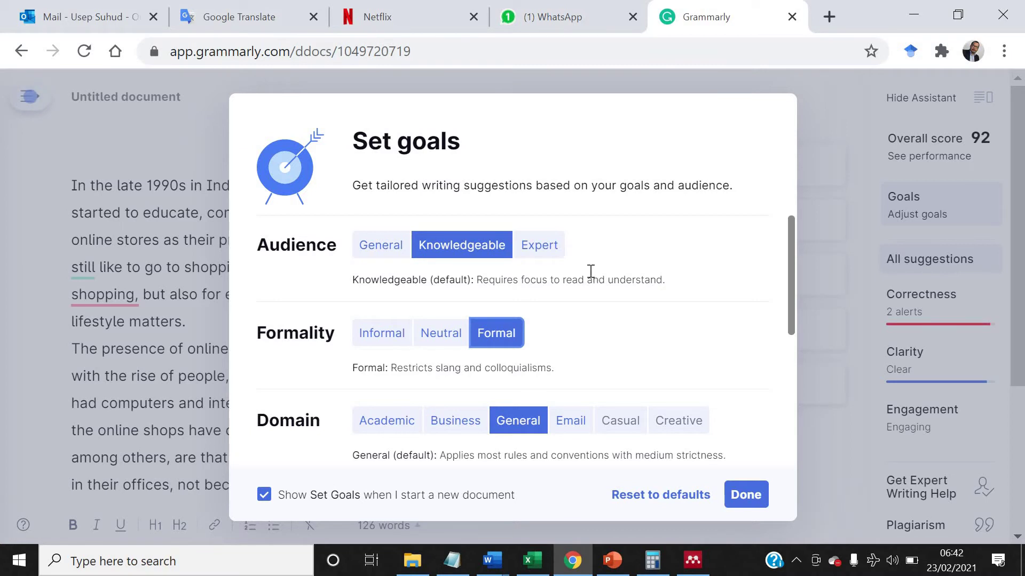
scroll(591, 271, down, 3)
scroll(591, 276, up, 3)
click(386, 422)
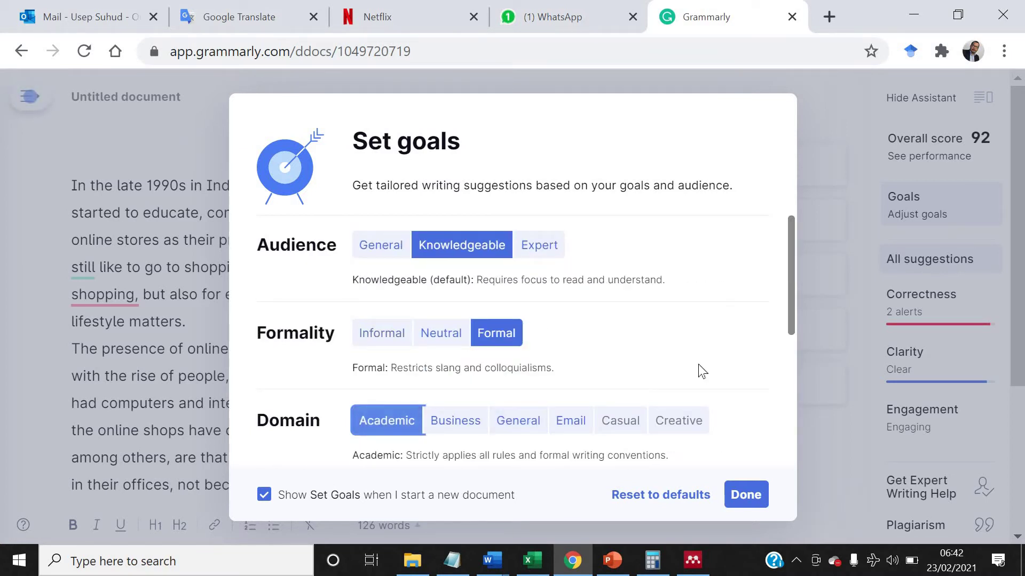
click(543, 248)
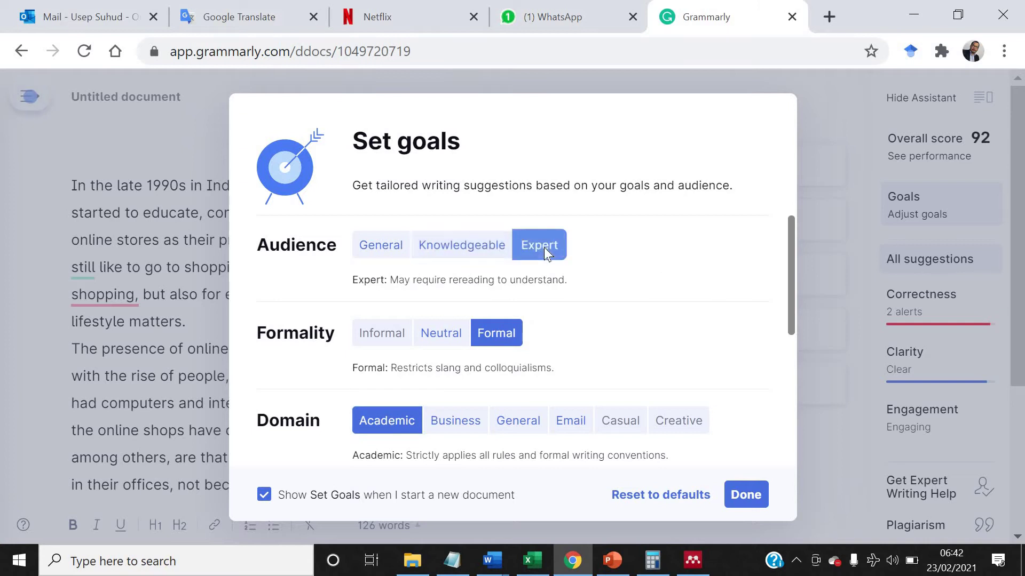
Set the goal tone to Confident and the intent to Convince, and apply the writing goals
scroll(685, 368, down, 3)
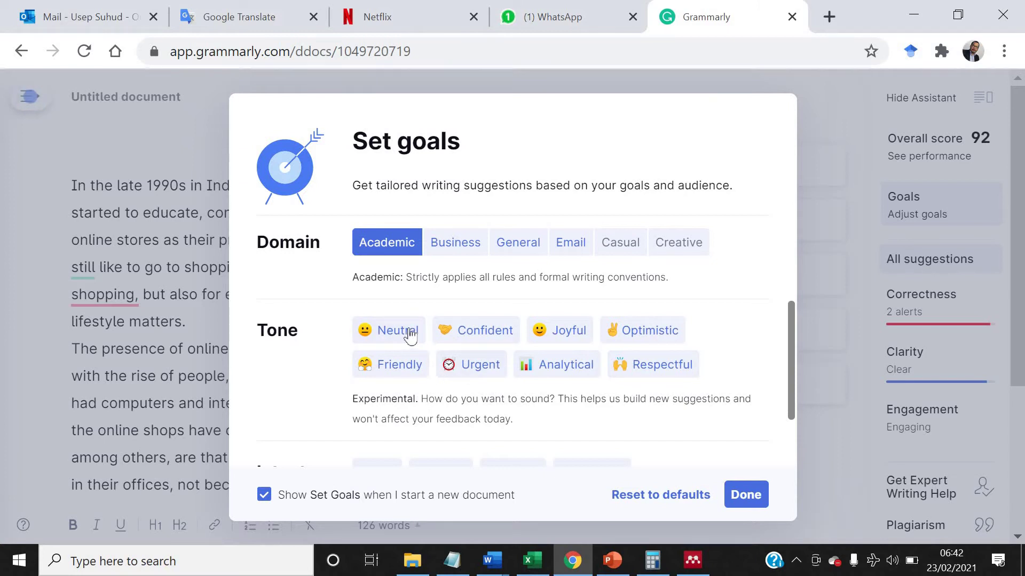
click(487, 330)
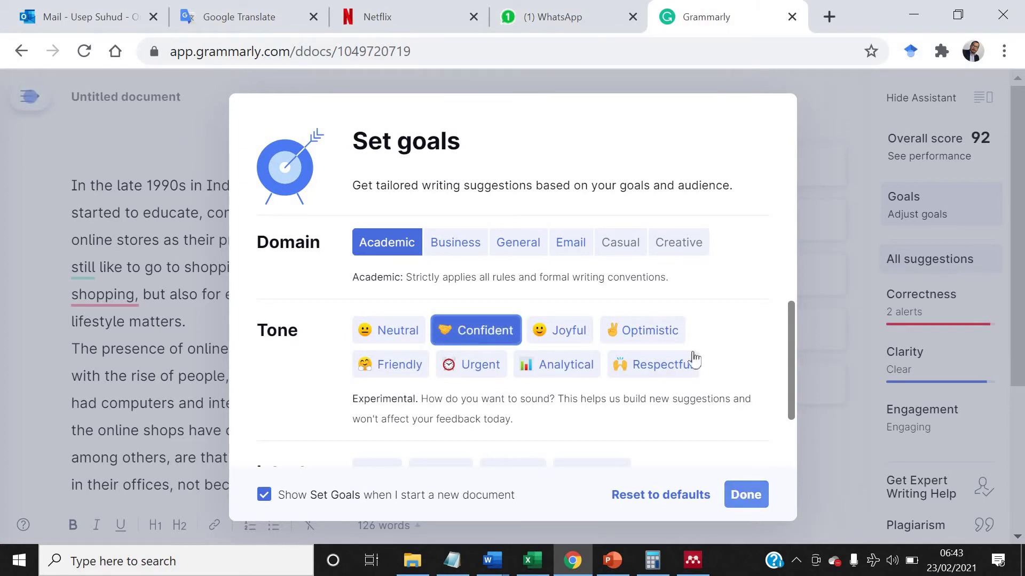
scroll(559, 288, down, 2)
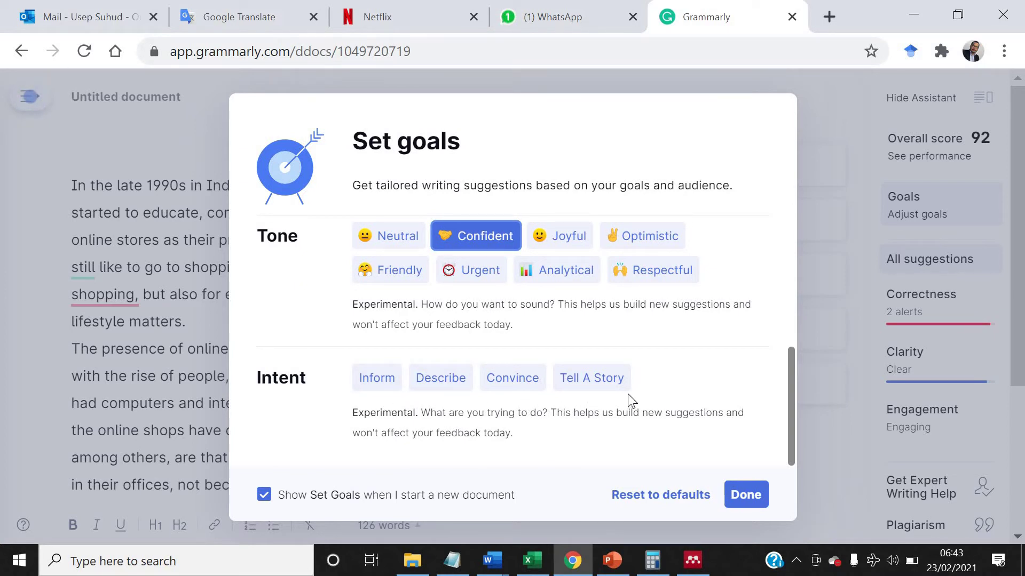
click(521, 380)
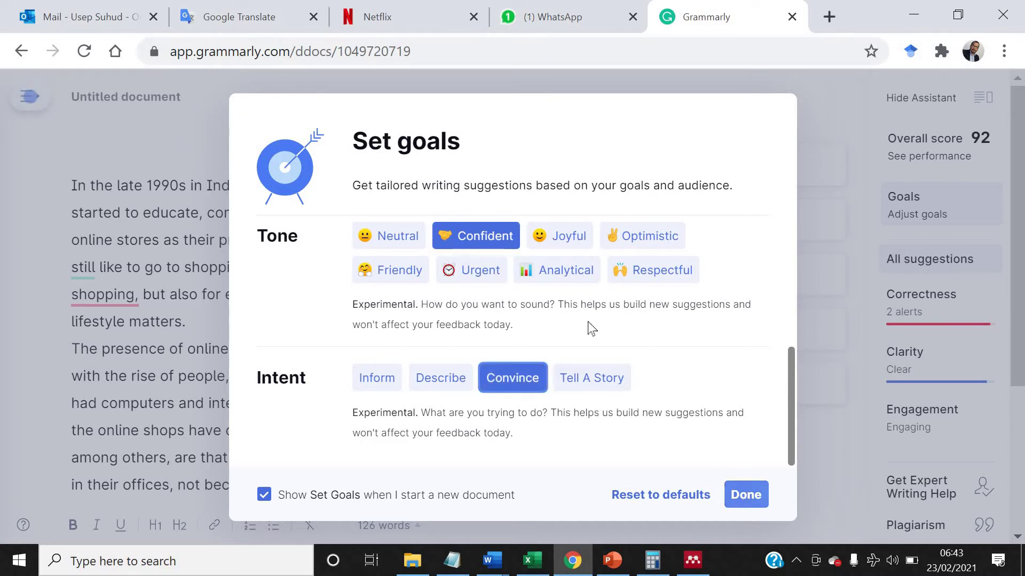
click(735, 501)
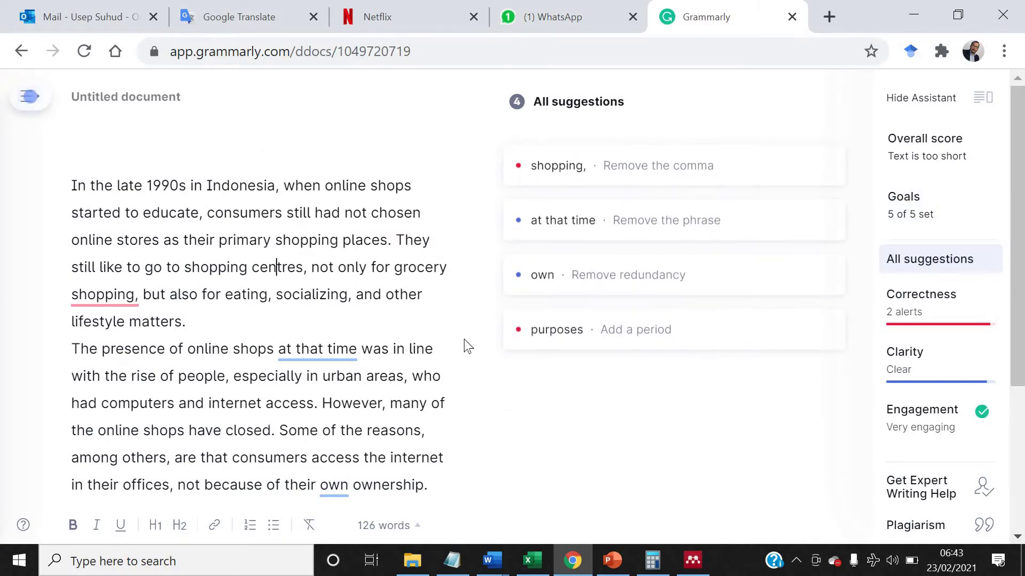
Accept the removal of the comma after "grocery shopping" and change "socializing" to the British spelling "socialising"
click(106, 301)
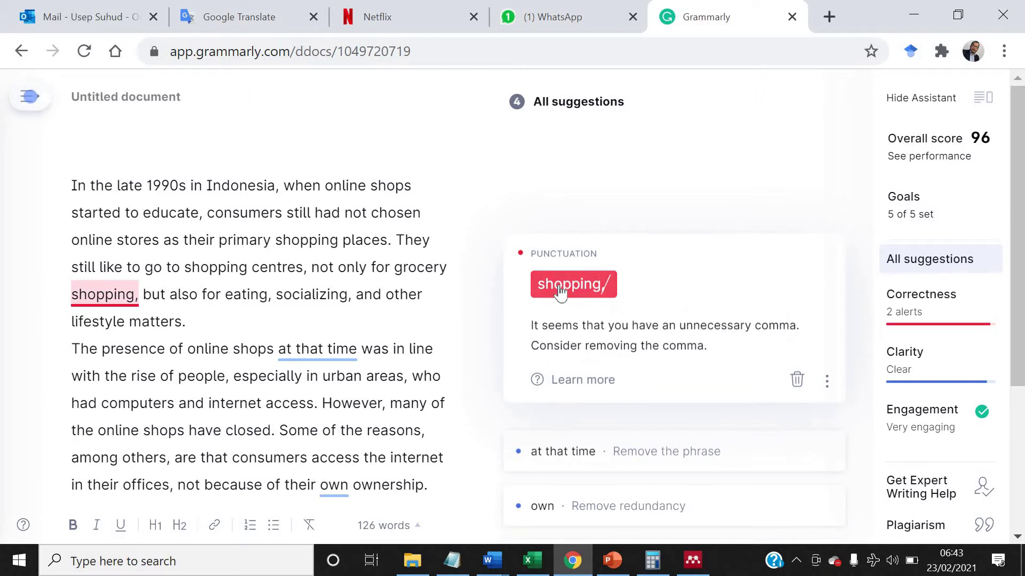
click(558, 287)
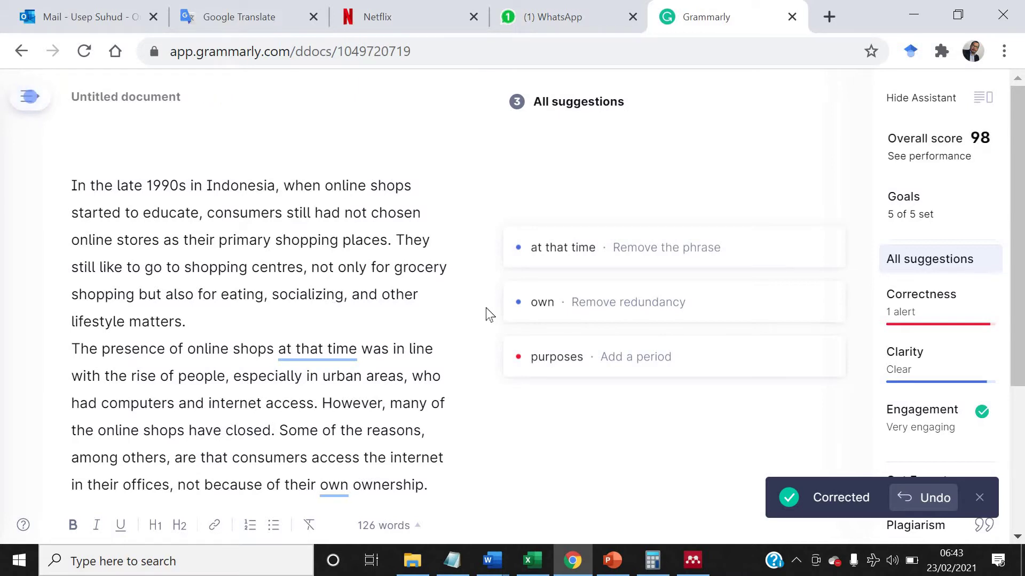
key(BackSpace)
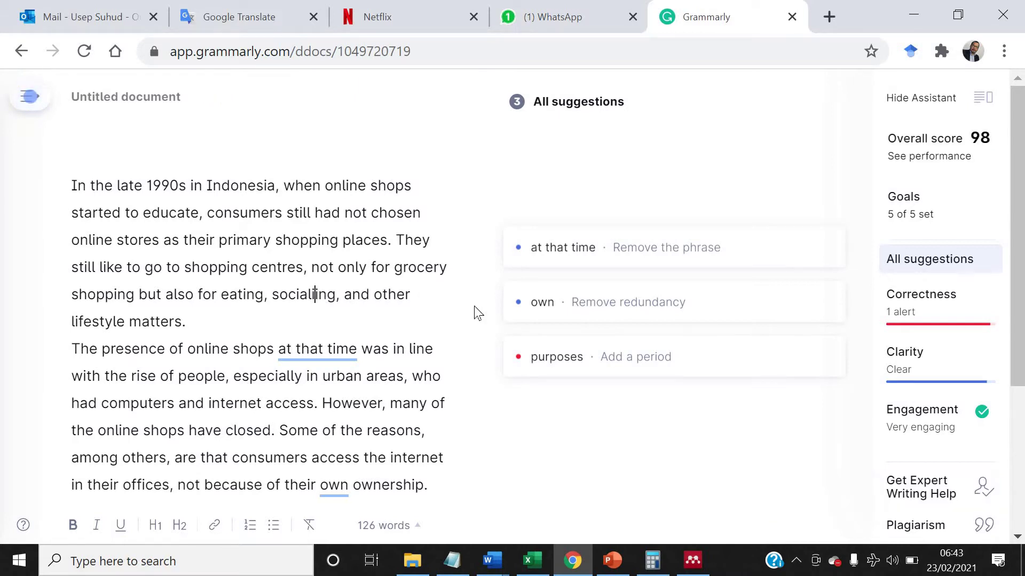
text(si)
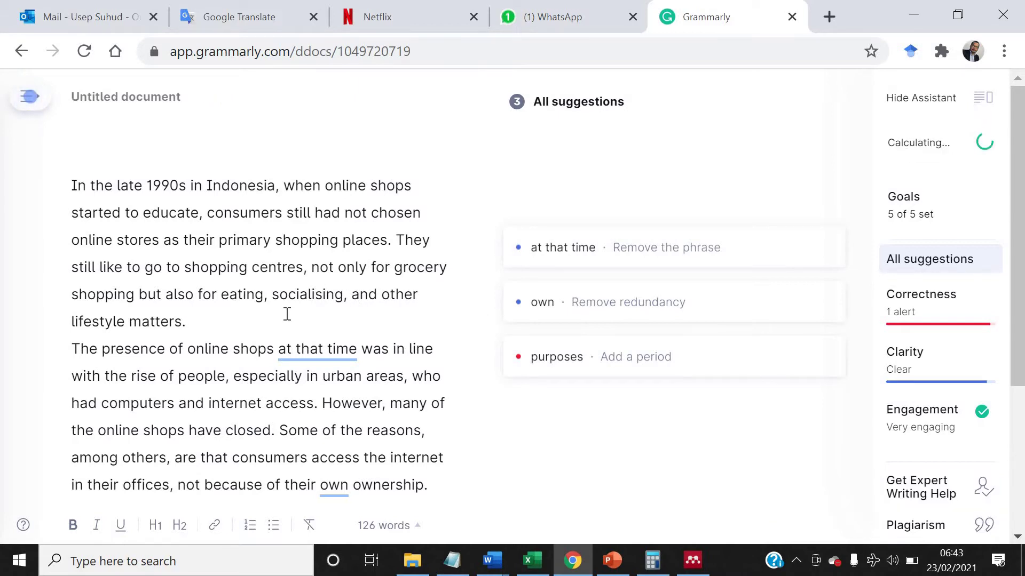
Accept the removal of the phrase "at that time" and join the second paragraph to the end of the first
scroll(287, 314, down, 2)
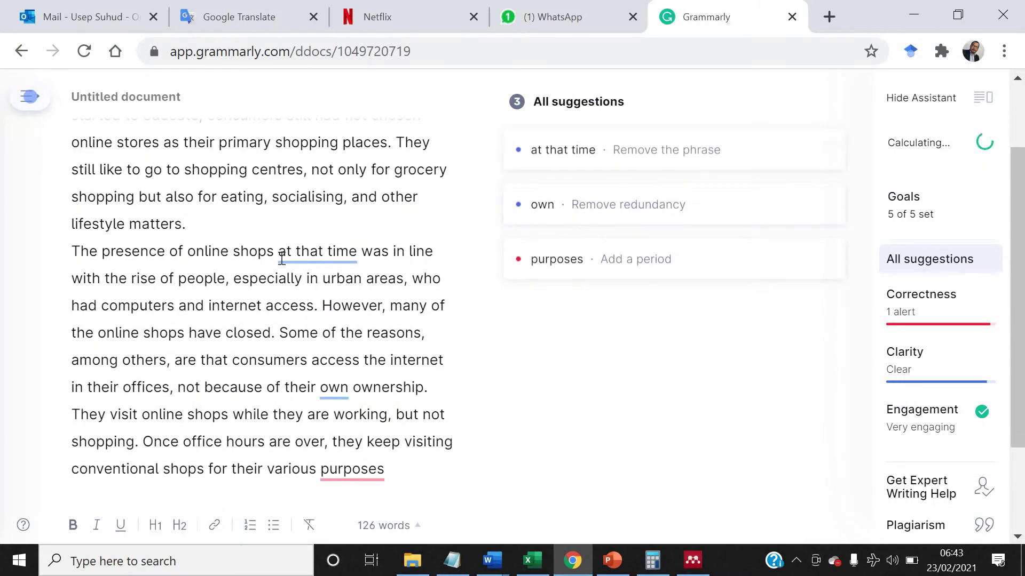
click(328, 252)
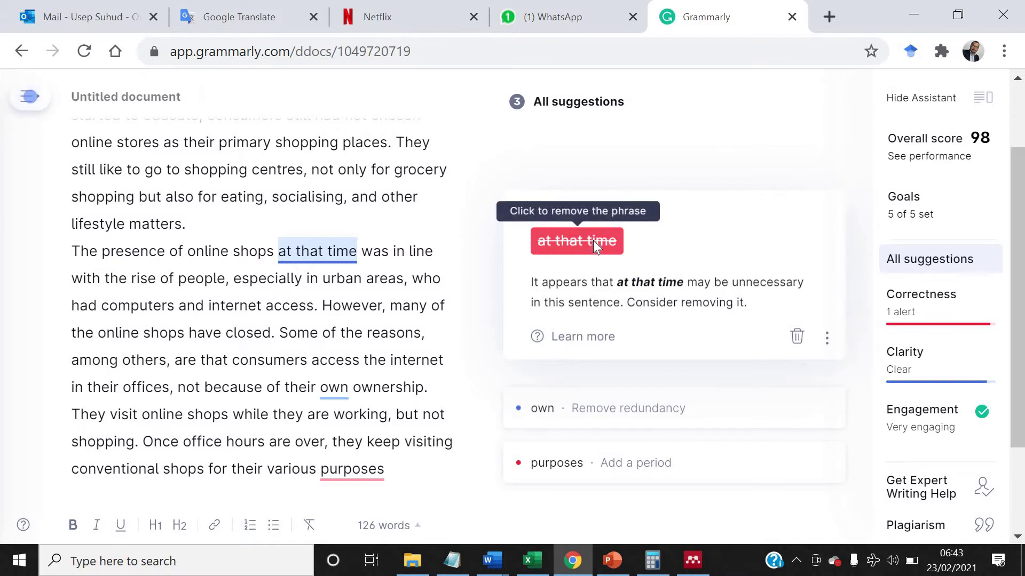
click(594, 243)
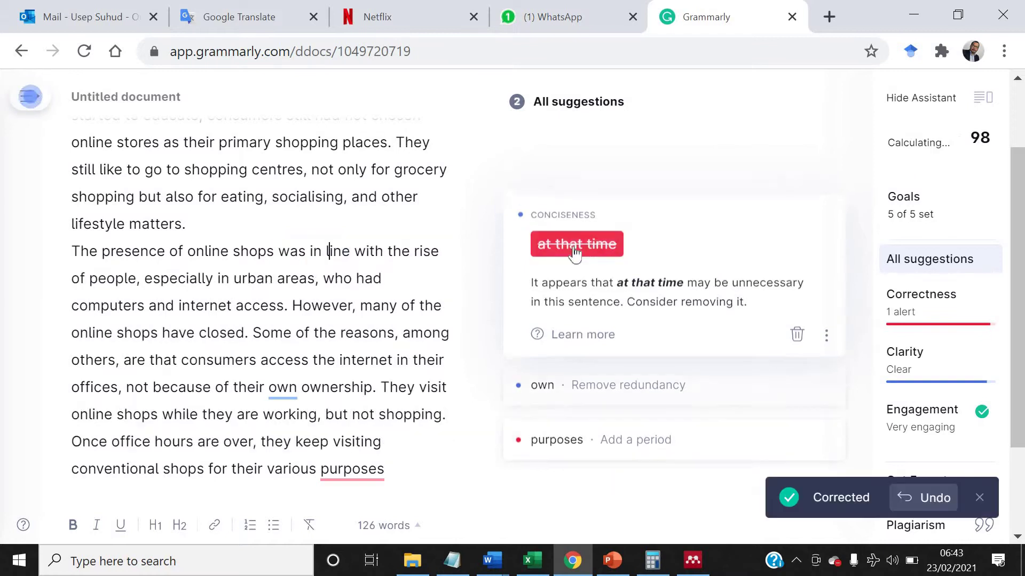
click(260, 225)
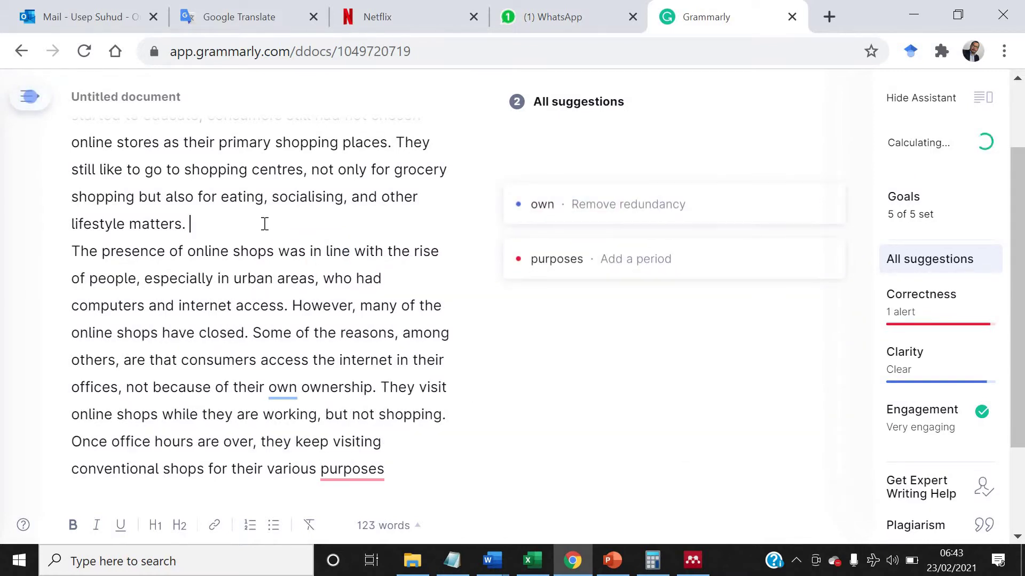
key(Delete)
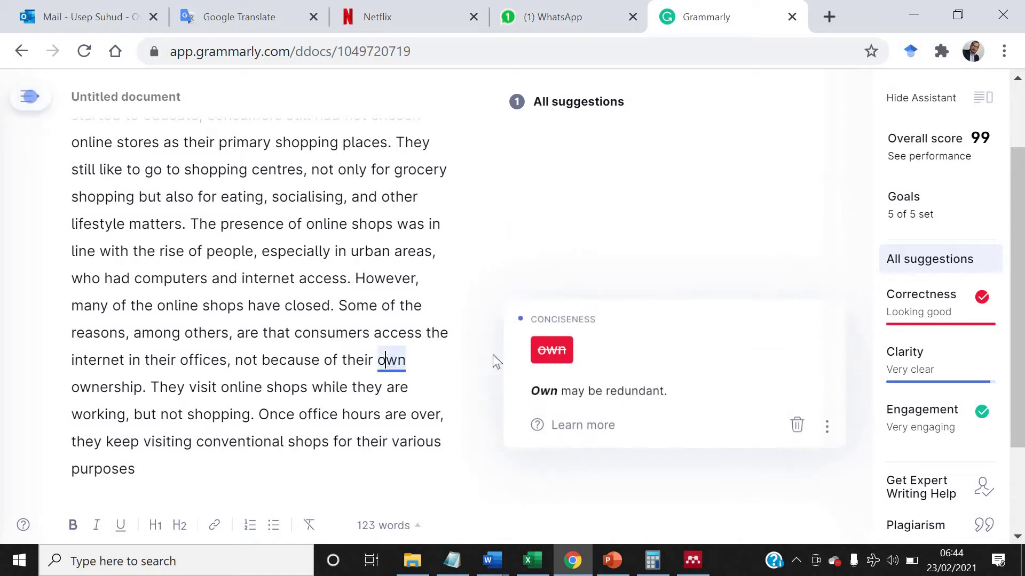
Accept the removal of "own" before "ownership" and resolve the wordy sentence by replacing "Some of the reasons" with "Several reasons"
click(552, 351)
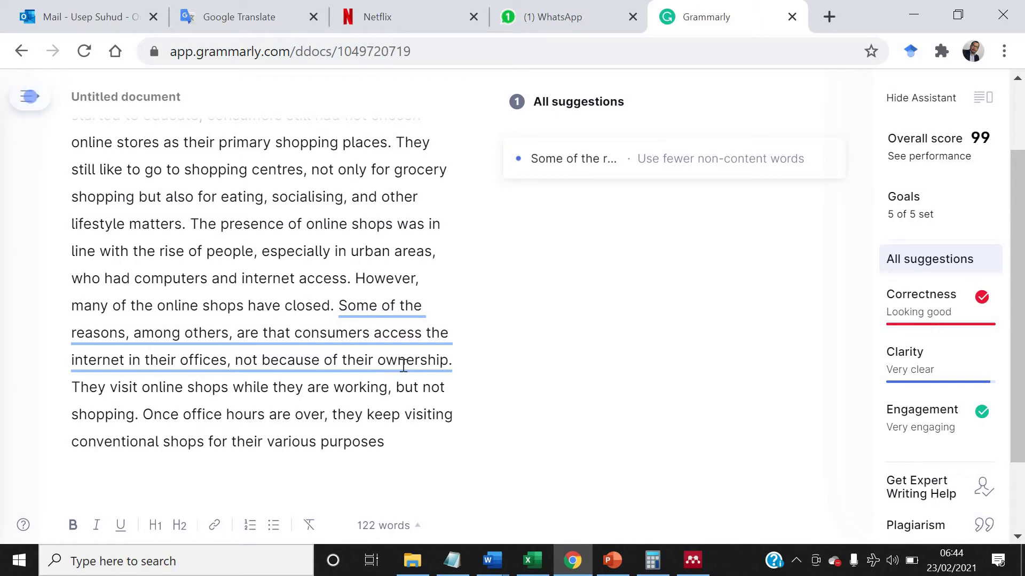
click(381, 333)
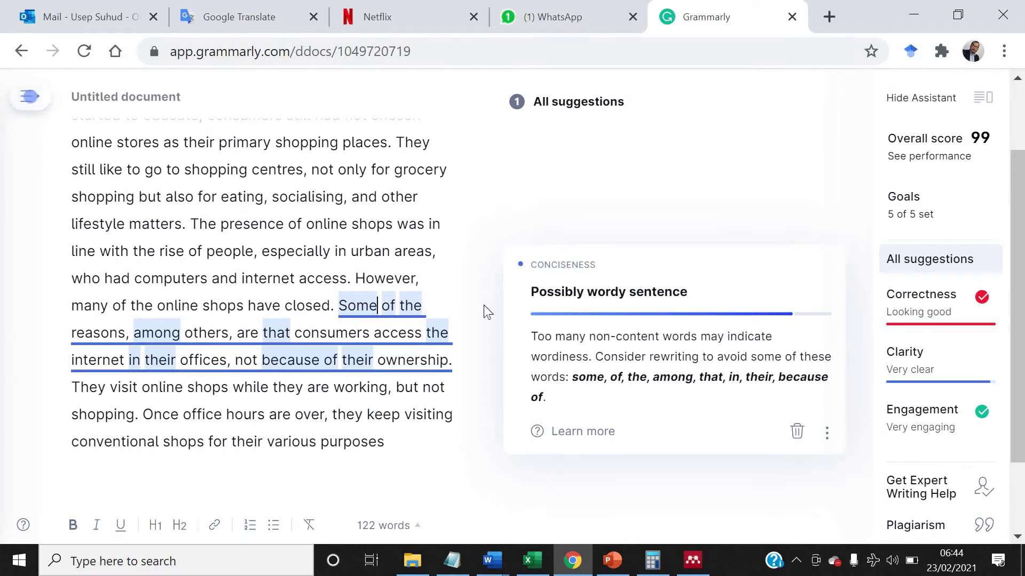
key(End)
key(BackSpace)
key(BackSpace)
key(BackSpace)
key(BackSpace)
key(BackSpace)
key(BackSpace)
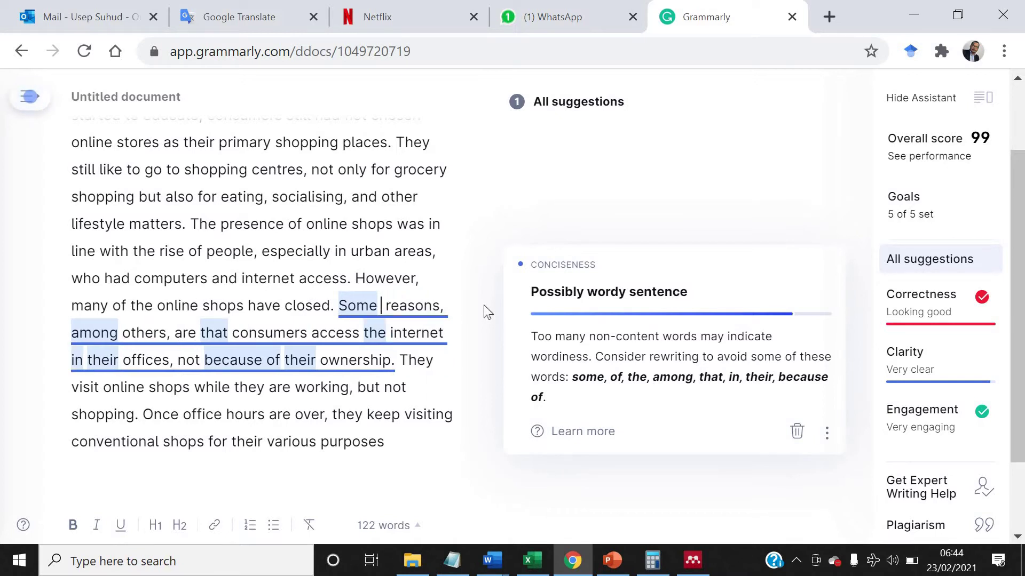
key(BackSpace)
key(BackSpace)
key(BackSpace)
key(BackSpace)
text(evera)
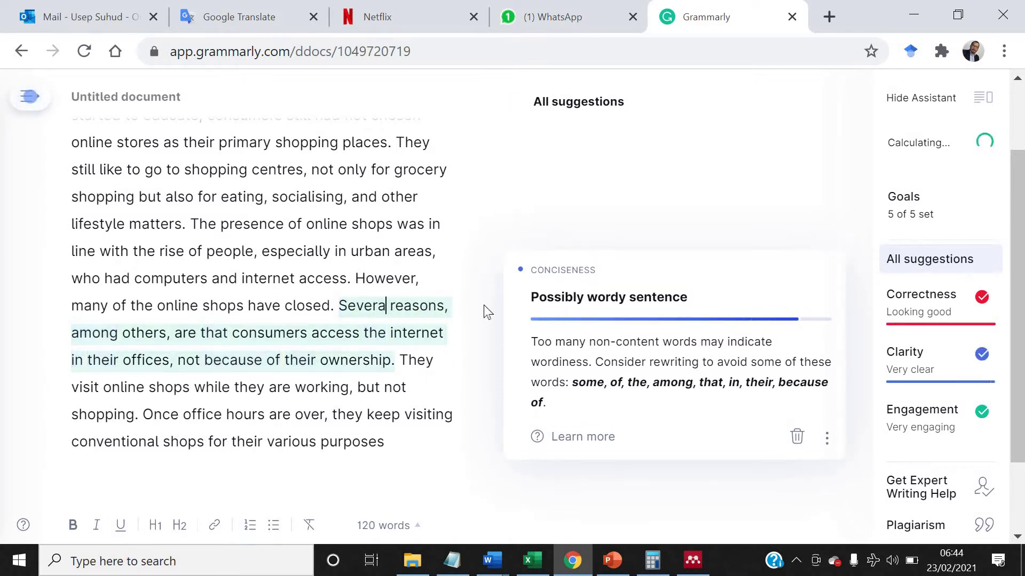
text(l)
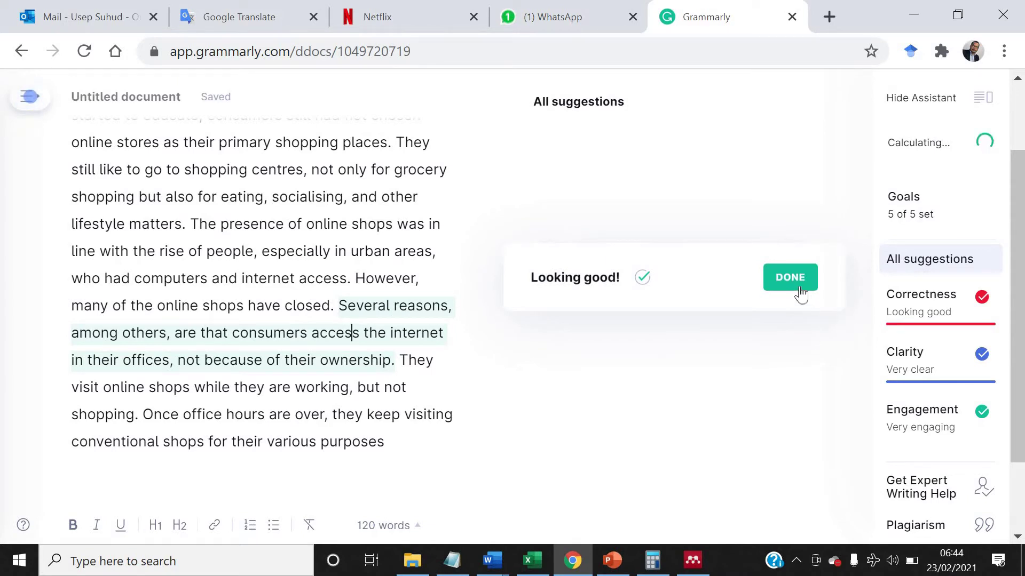
click(772, 290)
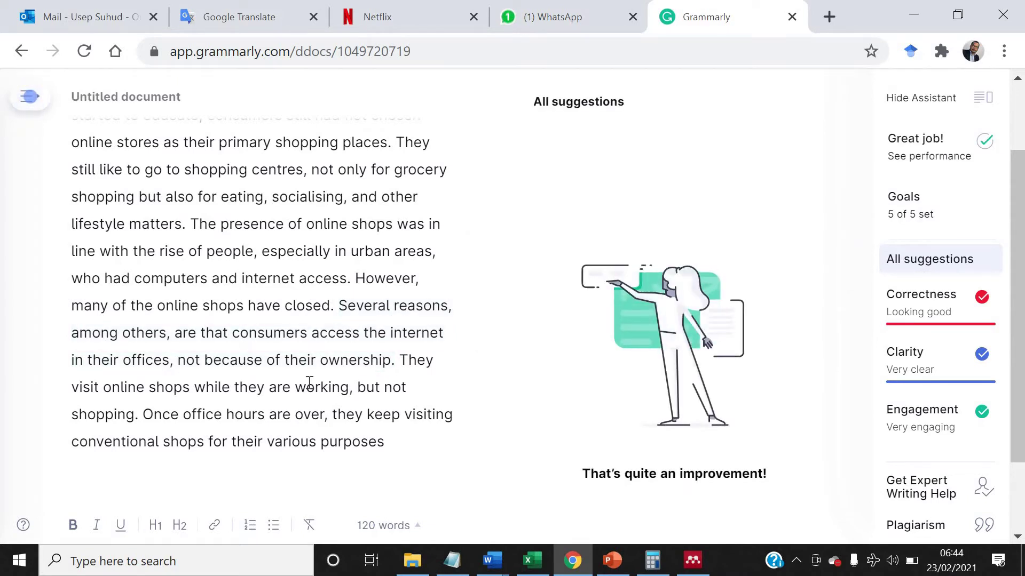
Read through the whole corrected text from its first sentence to its last
scroll(309, 382, up, 2)
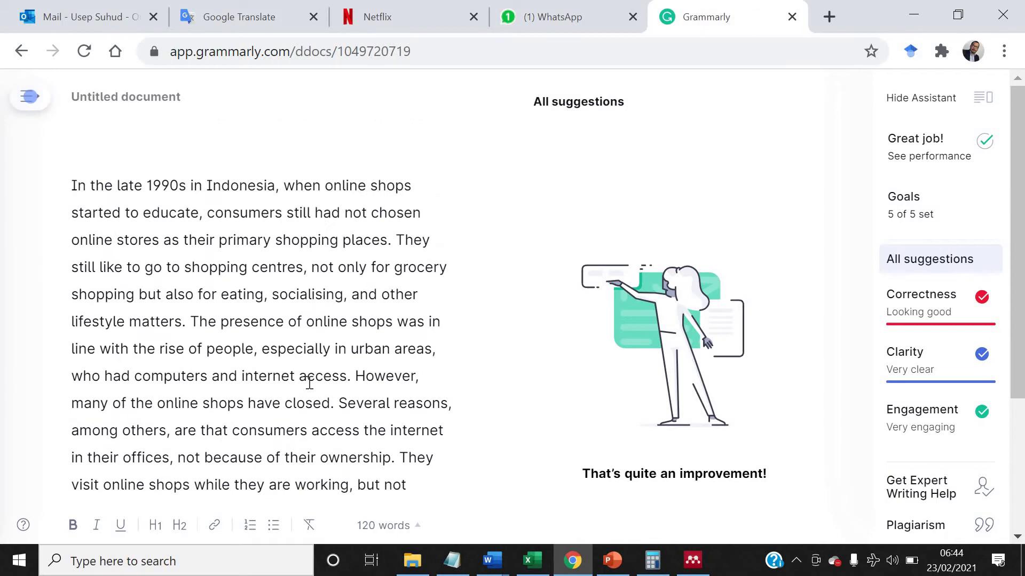
scroll(308, 382, down, 4)
scroll(309, 382, up, 2)
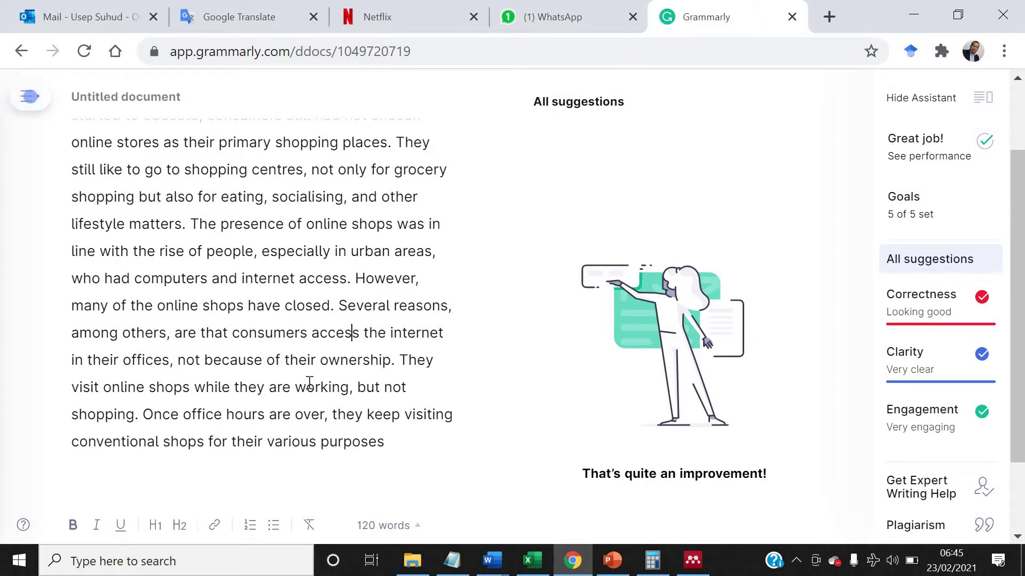
scroll(310, 384, up, 2)
scroll(309, 383, down, 2)
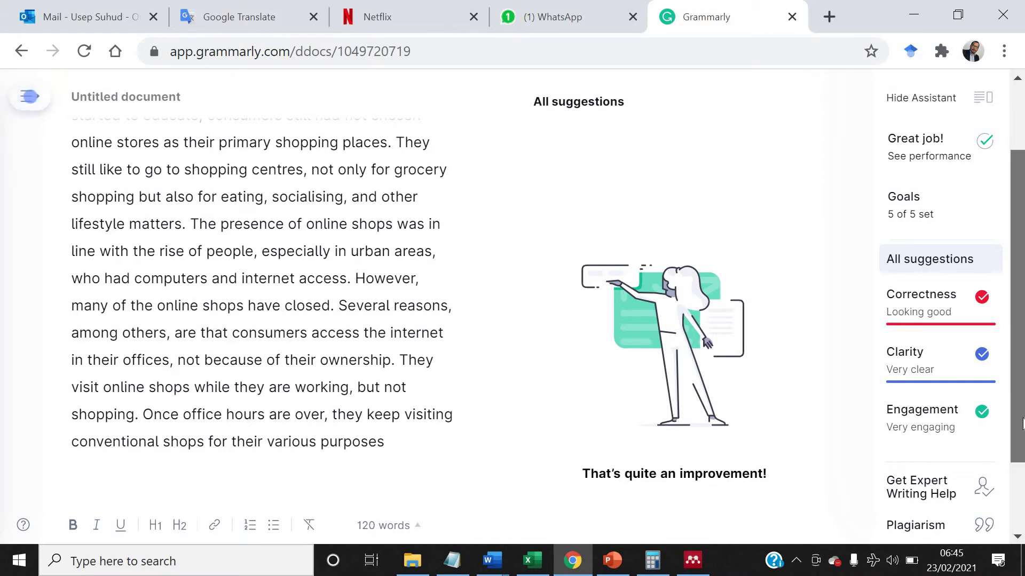
scroll(1022, 423, down, 2)
scroll(1023, 423, up, 2)
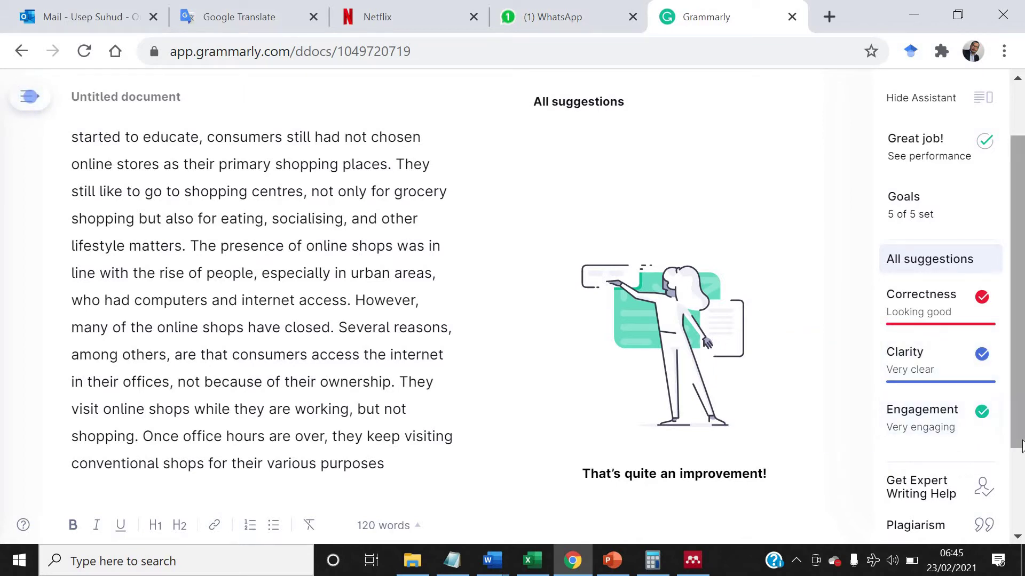
drag(1019, 429, 1022, 443)
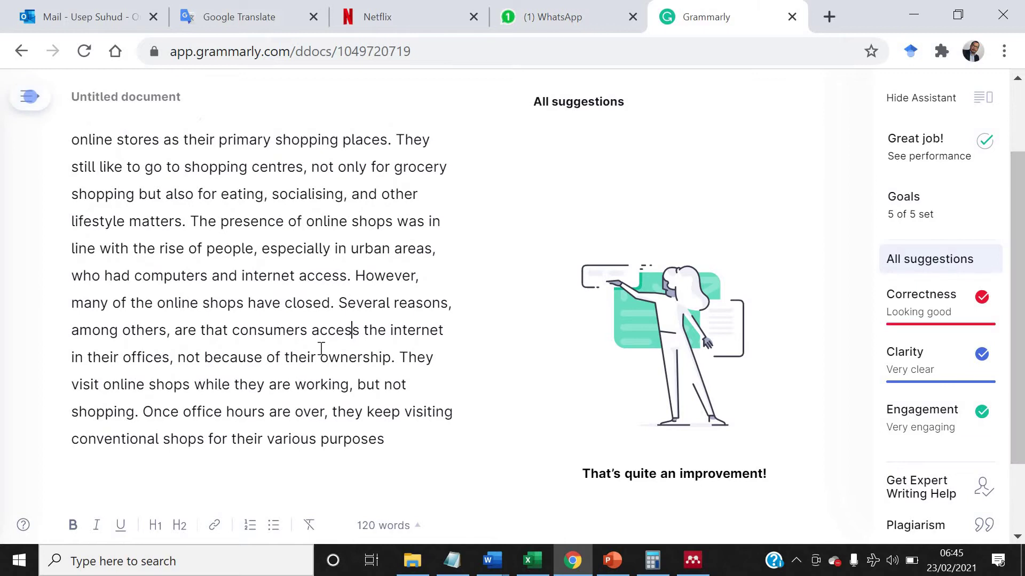
scroll(321, 348, up, 2)
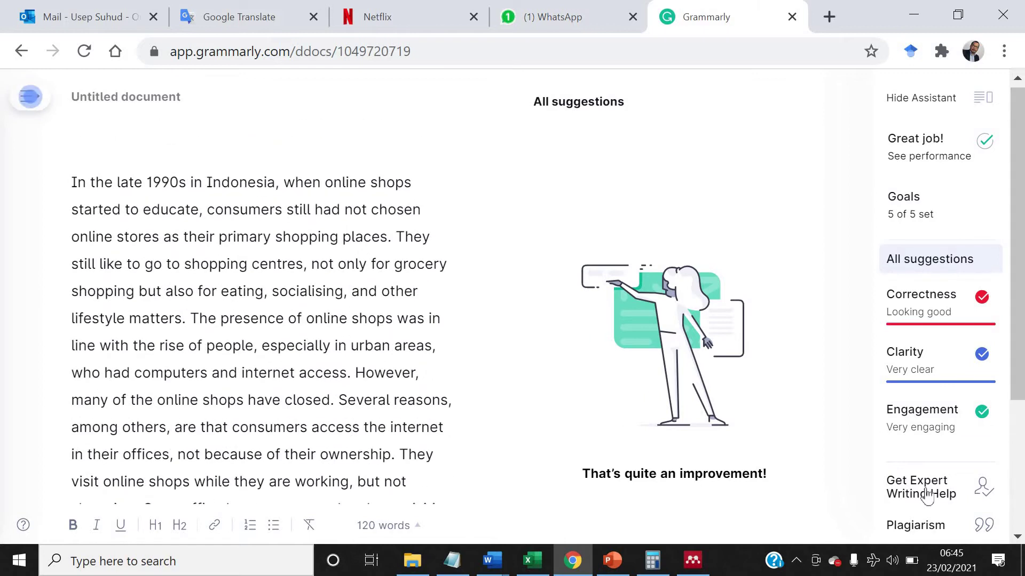
Run the plagiarism check on the corrected text and look over the text again
click(944, 525)
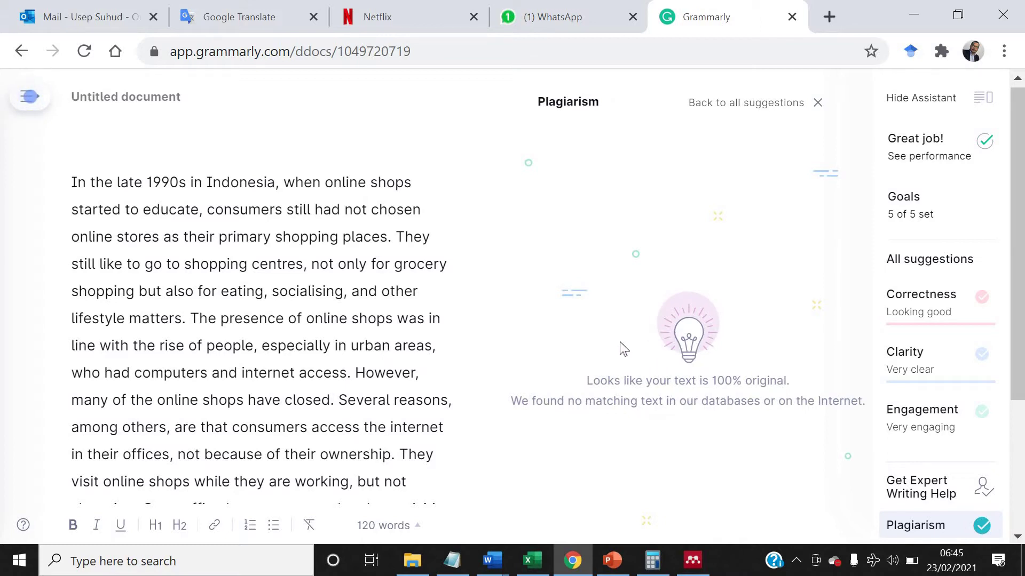
scroll(352, 339, down, 2)
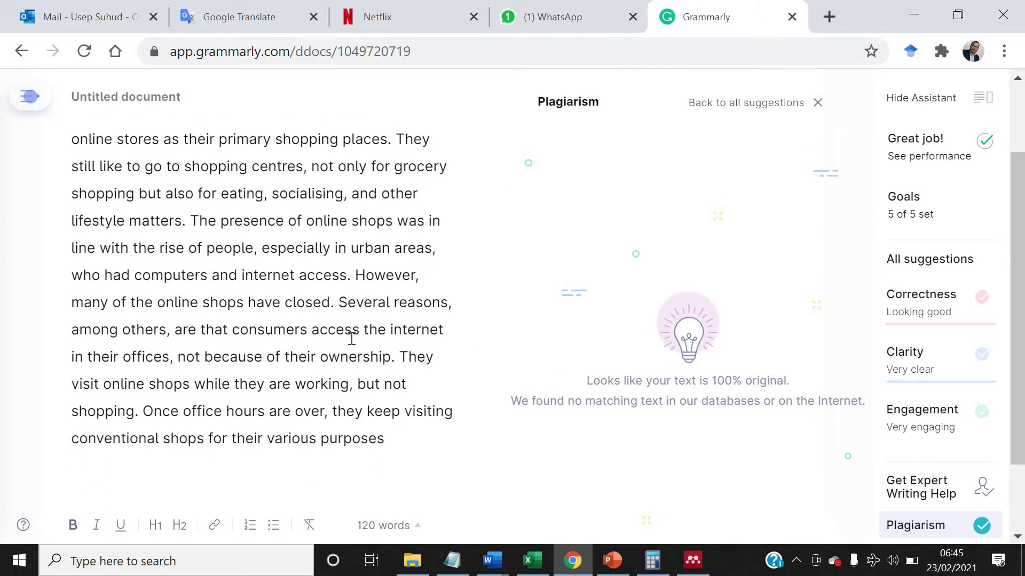
click(352, 338)
scroll(352, 338, up, 2)
scroll(352, 338, down, 2)
Switch to the "2021 Halal shop" document in Word and create a new blank document
click(491, 561)
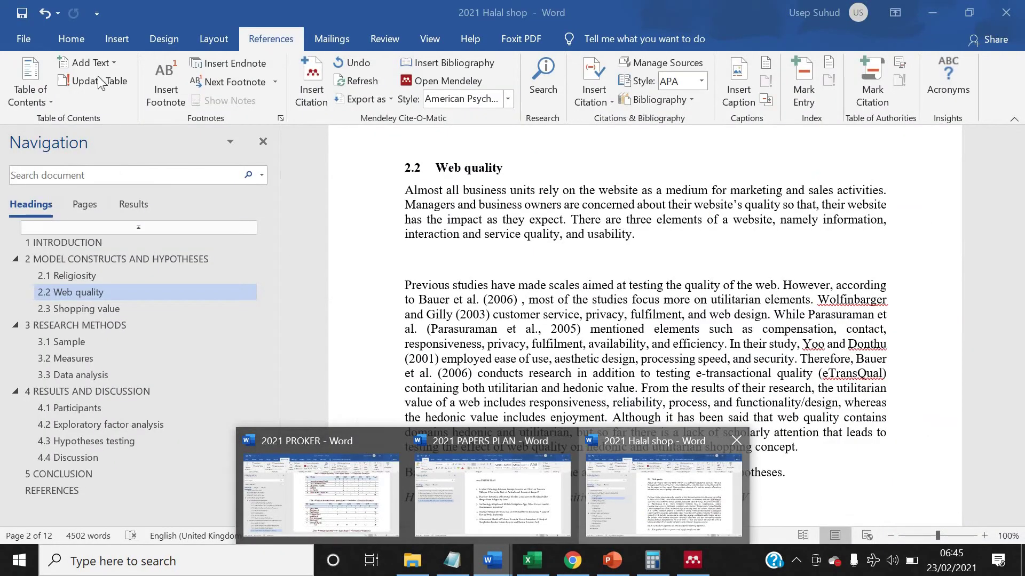
click(638, 483)
click(17, 39)
click(46, 114)
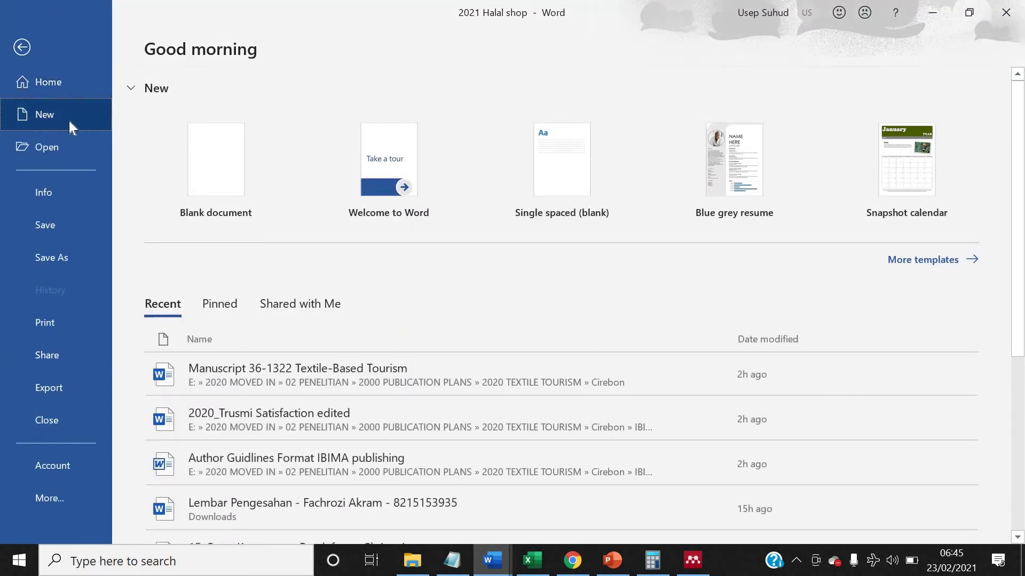
click(201, 187)
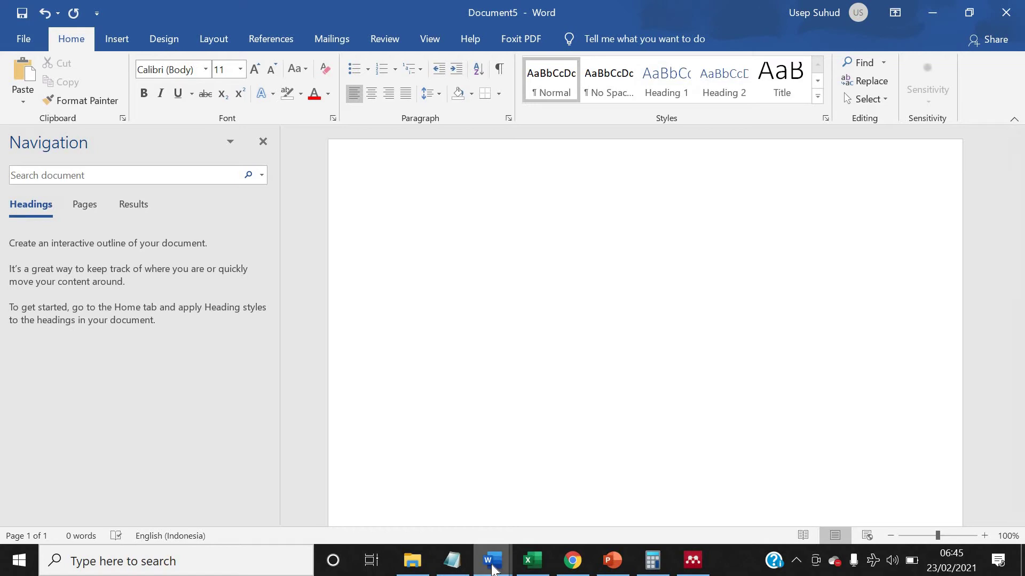
Copy the whole corrected text from Grammarly into the blank Word document and close the Navigation pane
click(492, 566)
click(617, 488)
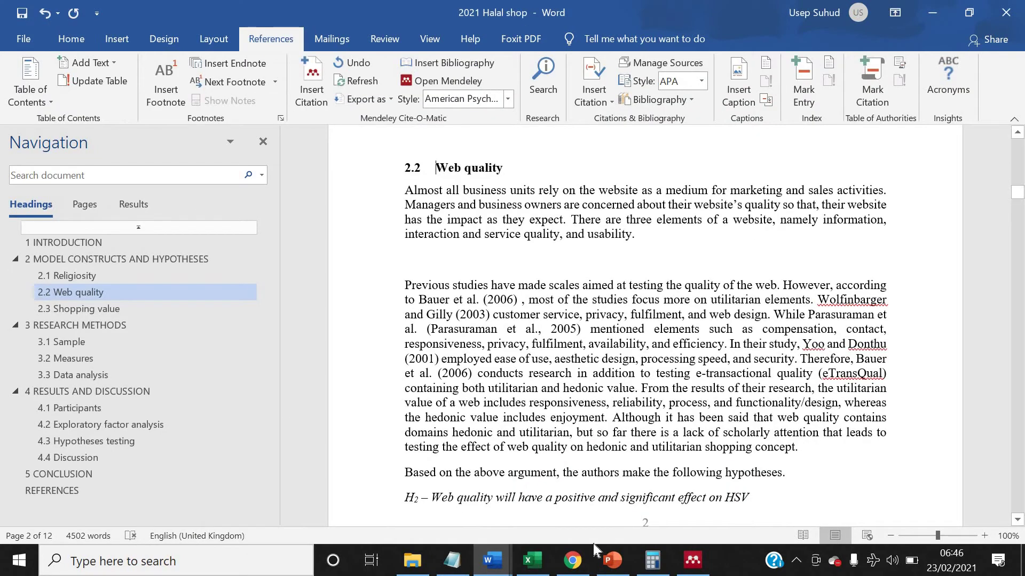
click(582, 563)
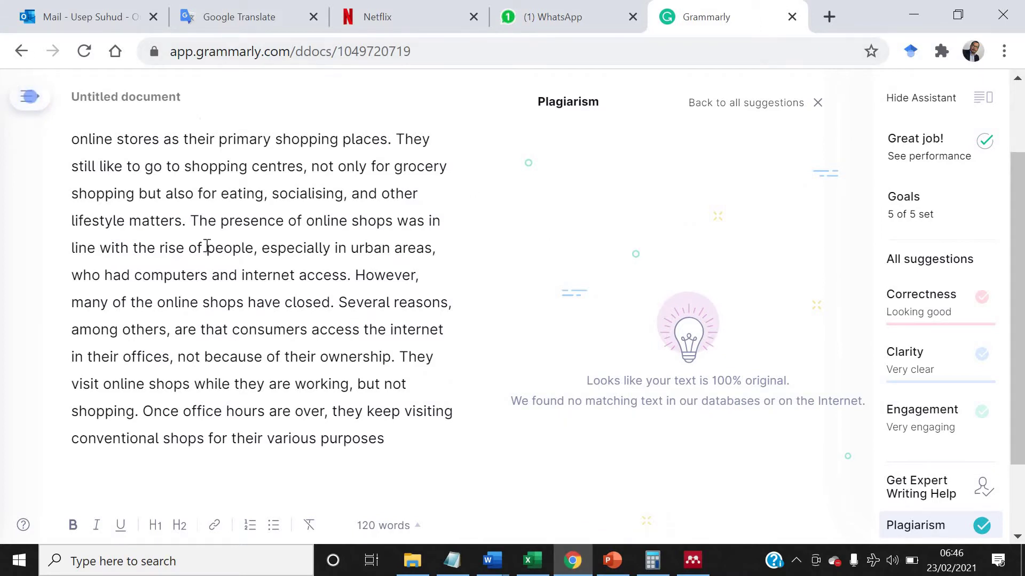
key(ctrl+a)
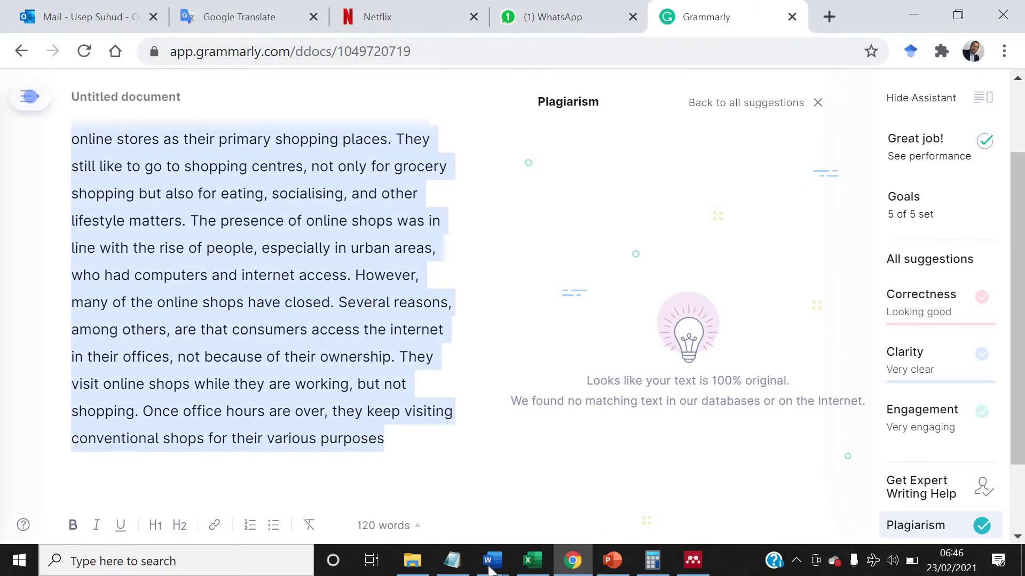
mouse_move(491, 561)
click(739, 521)
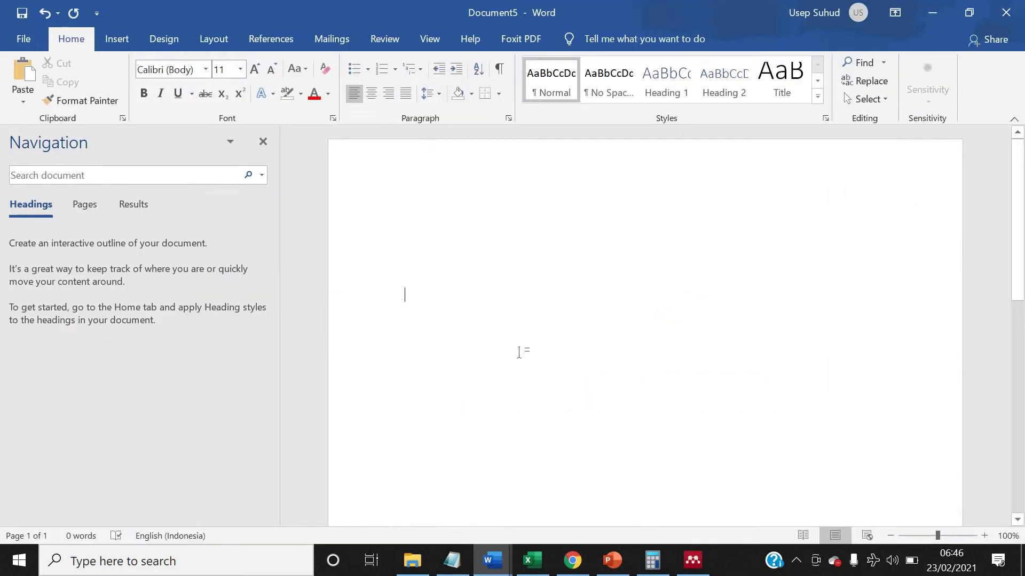
text(In the late 1990s in Indonesia, when online shops started to educate, consumers still had not chosen online stores as their primary shopping places. They still like to go to shopping centres, not only for grocery shopping but also for eating, socialising, and other lifestyle matters. The presence of online shops was in line with the rise of people, especially in urban areas, who had computers and internet access. However, many of the online shops have closed. Several reasons, among others, are that consumers access the internet in their offices, not because of their ownership. They visit online shops while they are working, but not shopping. Once office hours are over, they keep visiting conventional shops for their various purposes)
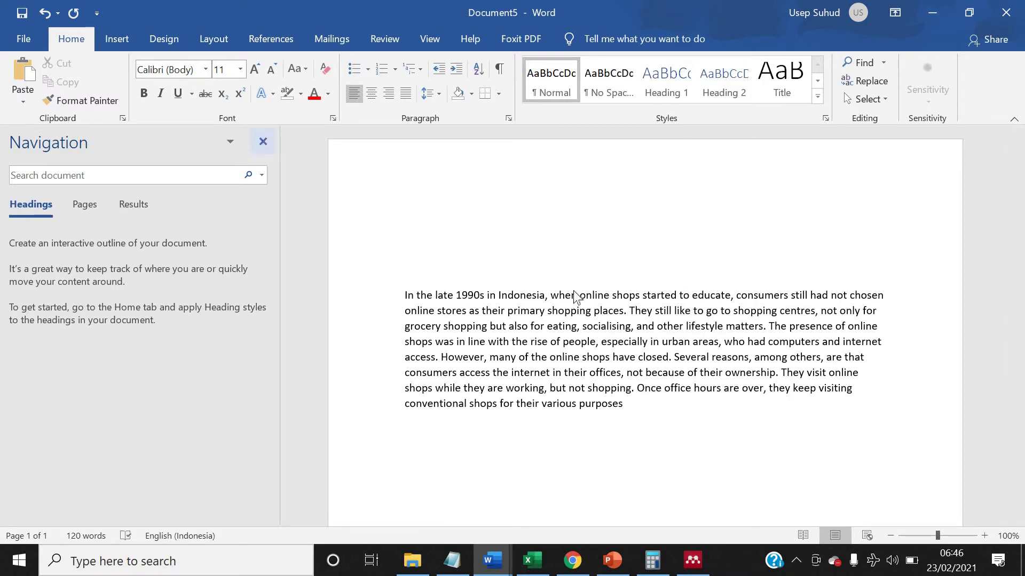
click(263, 142)
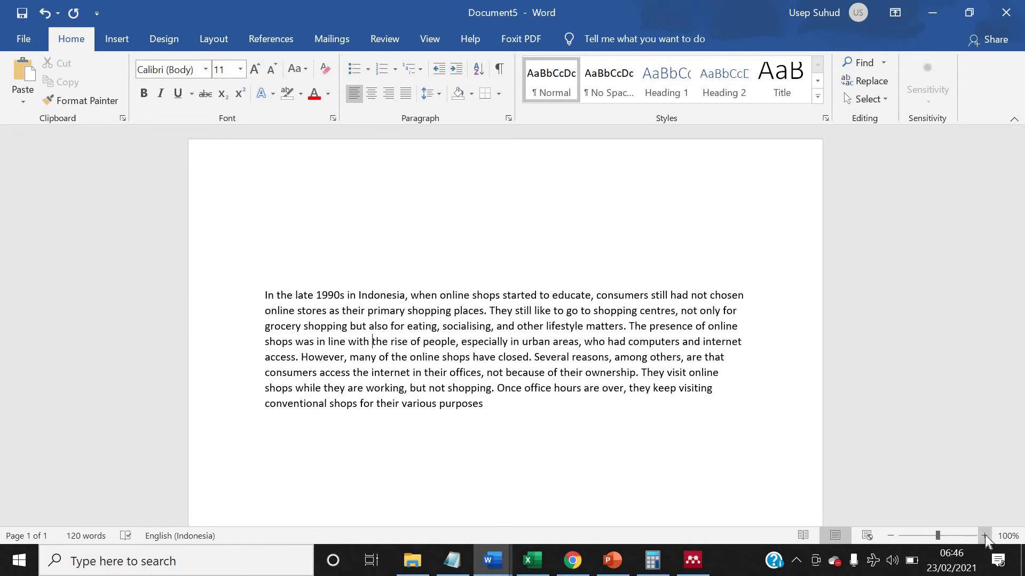
Insert empty citation brackets "[ ]" after "shopping places", "lifestyle matters", "internet access" and "various purposes", and end the last sentence with a period
click(985, 535)
click(984, 536)
click(985, 535)
click(984, 536)
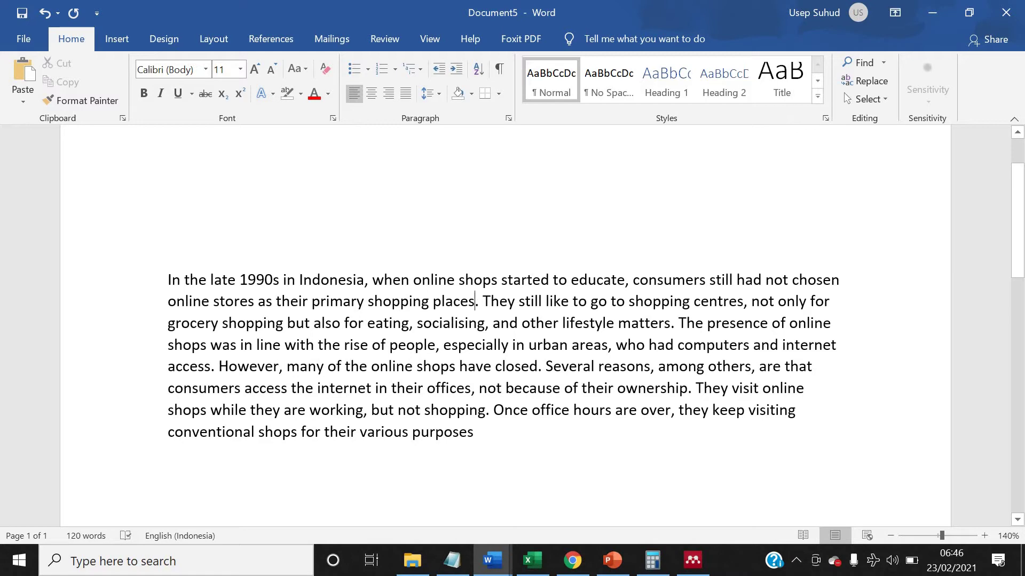
text([   ])
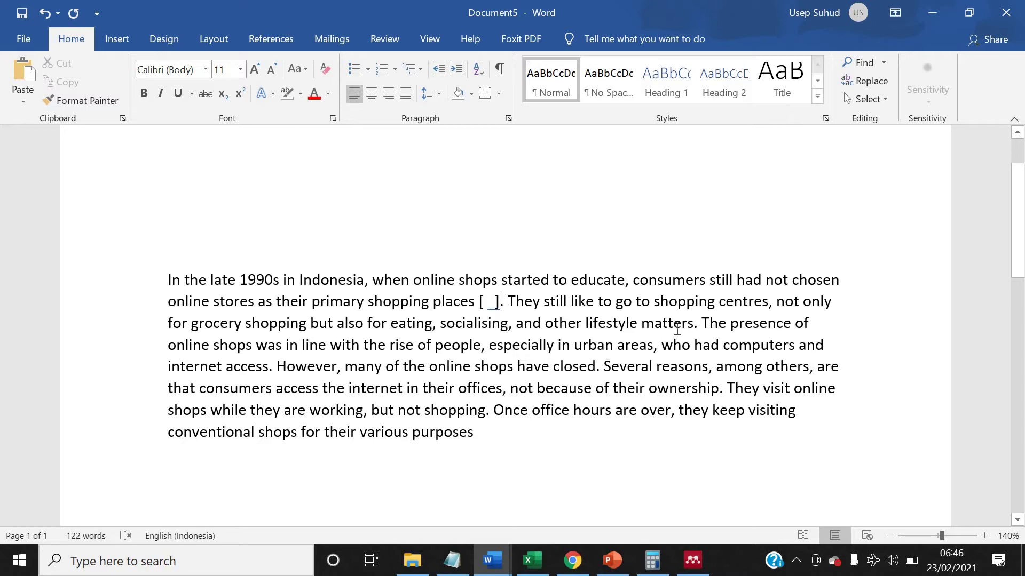
click(693, 323)
text([ )
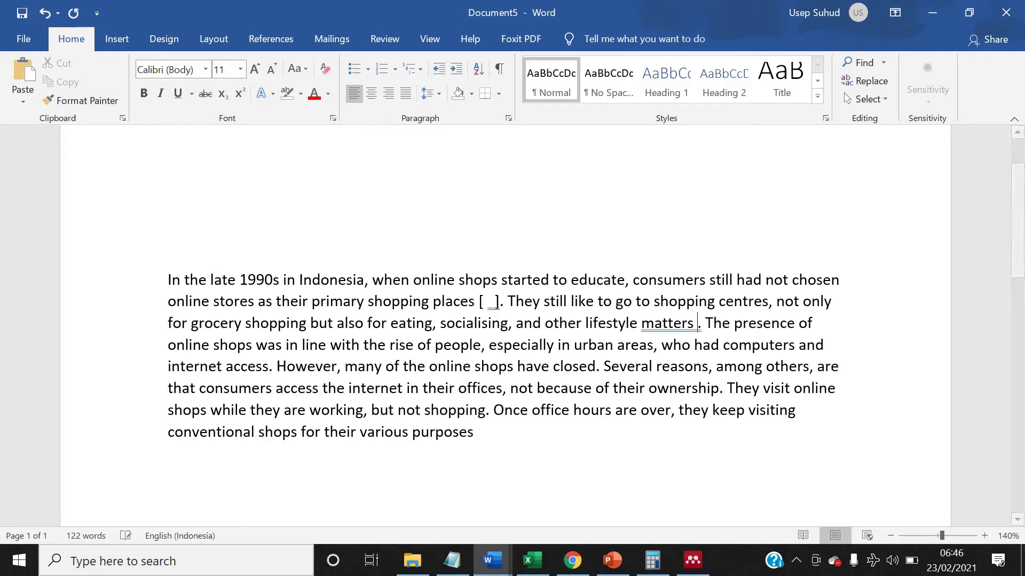
text( ])
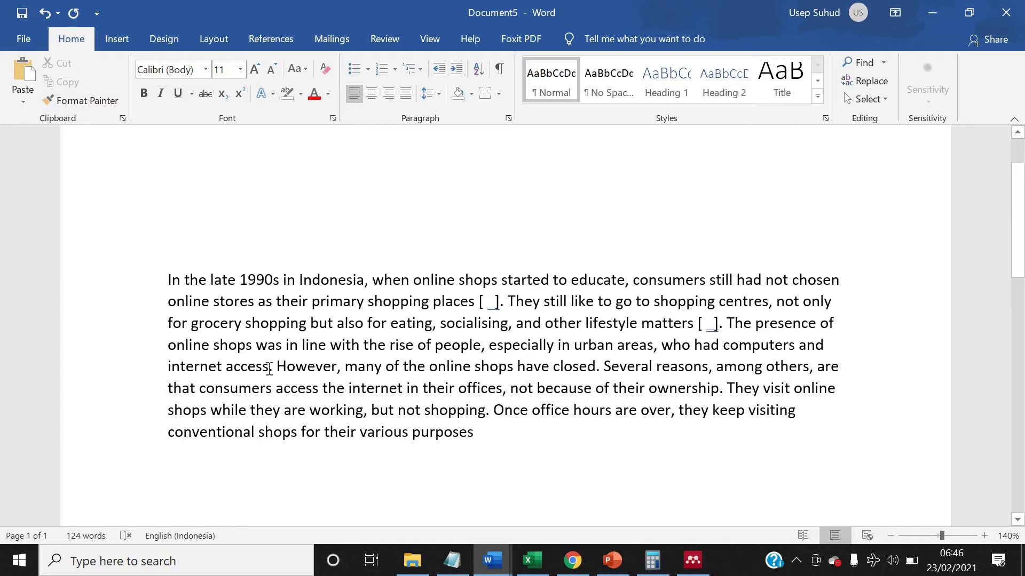
text( [  ])
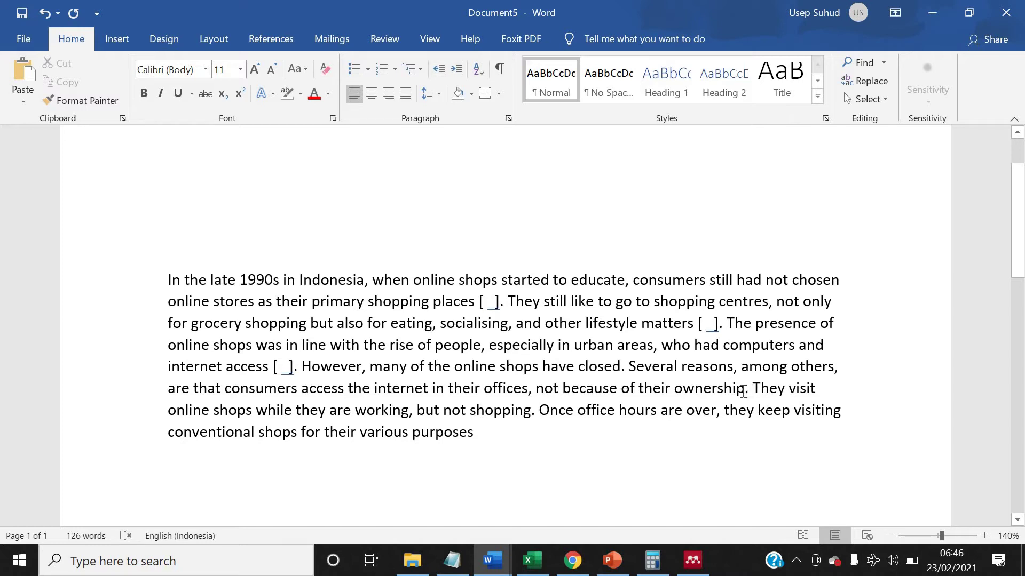
click(531, 411)
text([)
key(Return)
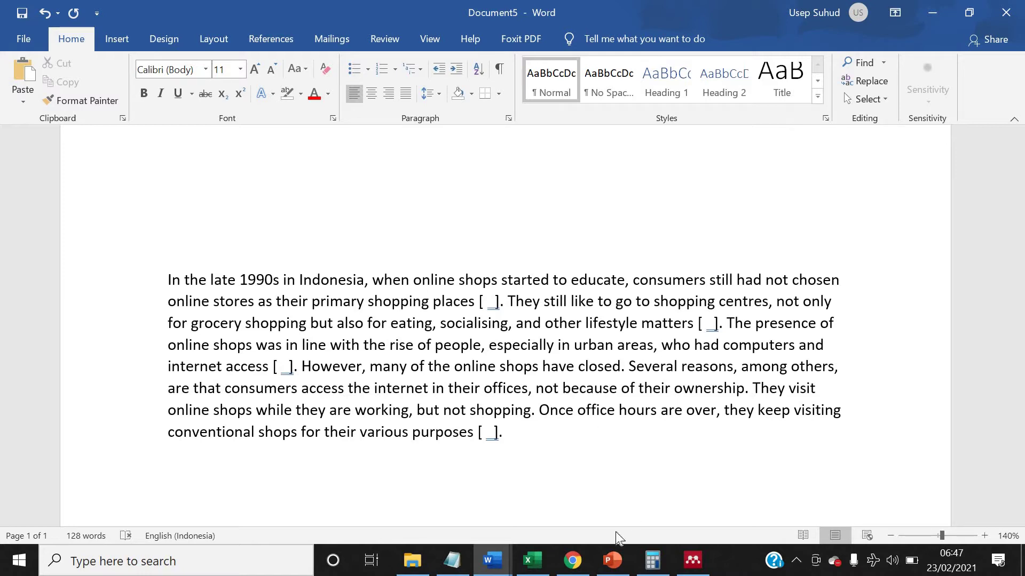
Switch to Chrome and search Google for "sejarah toko online di indonesia" in a new tab
click(572, 560)
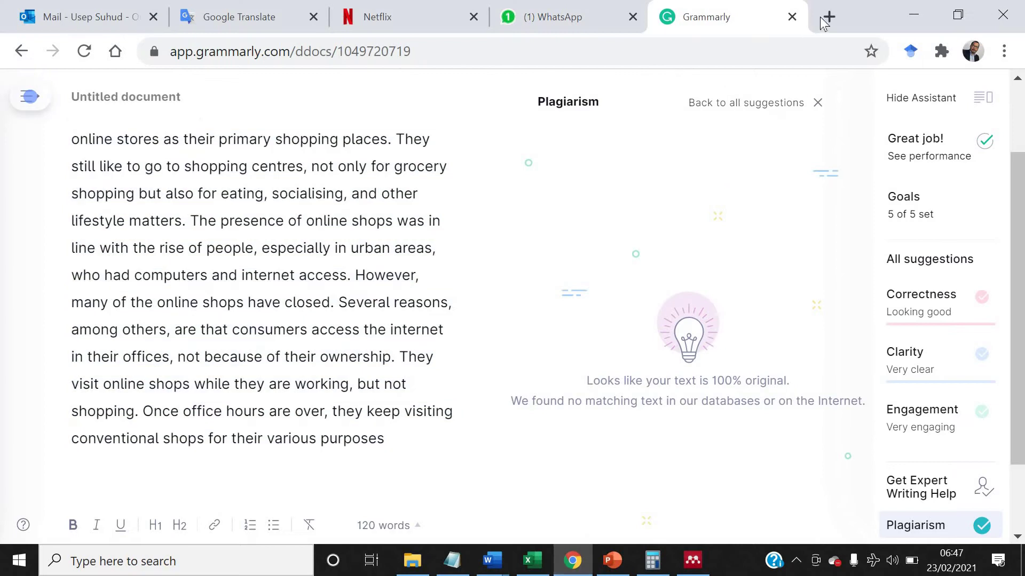
click(829, 17)
text(se)
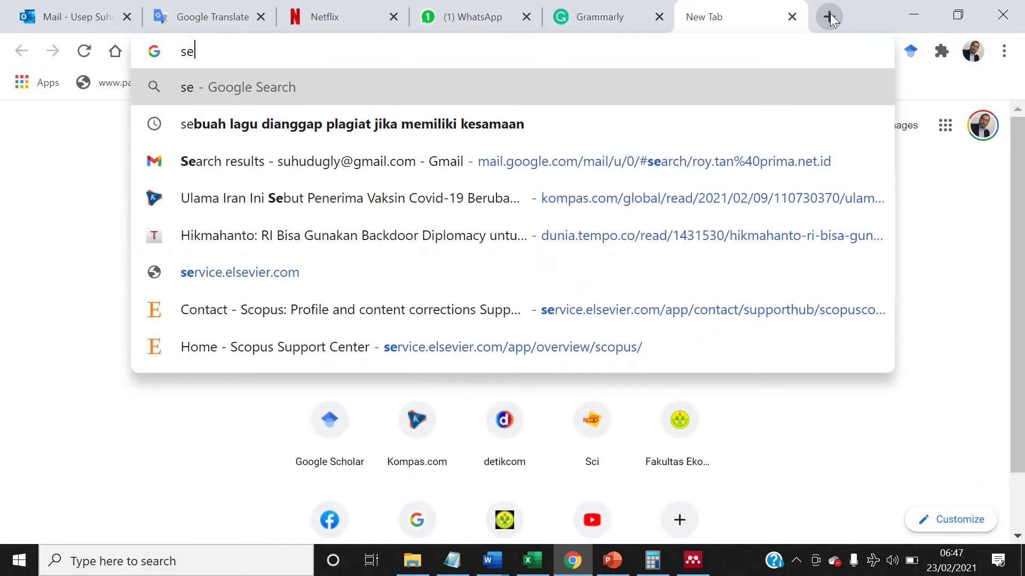
text(jarah toko onli)
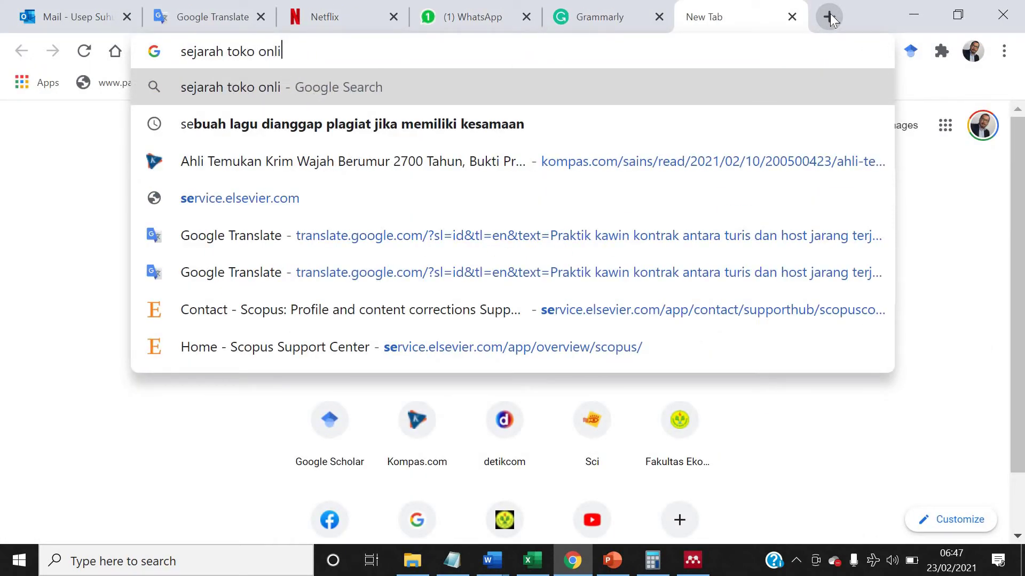
text(ne di indonesia)
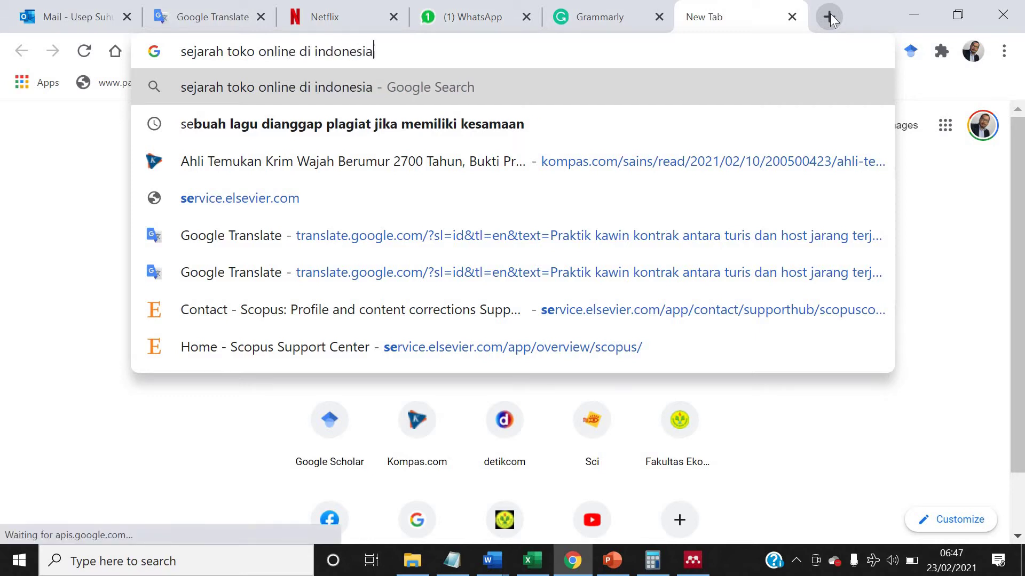
key(Return)
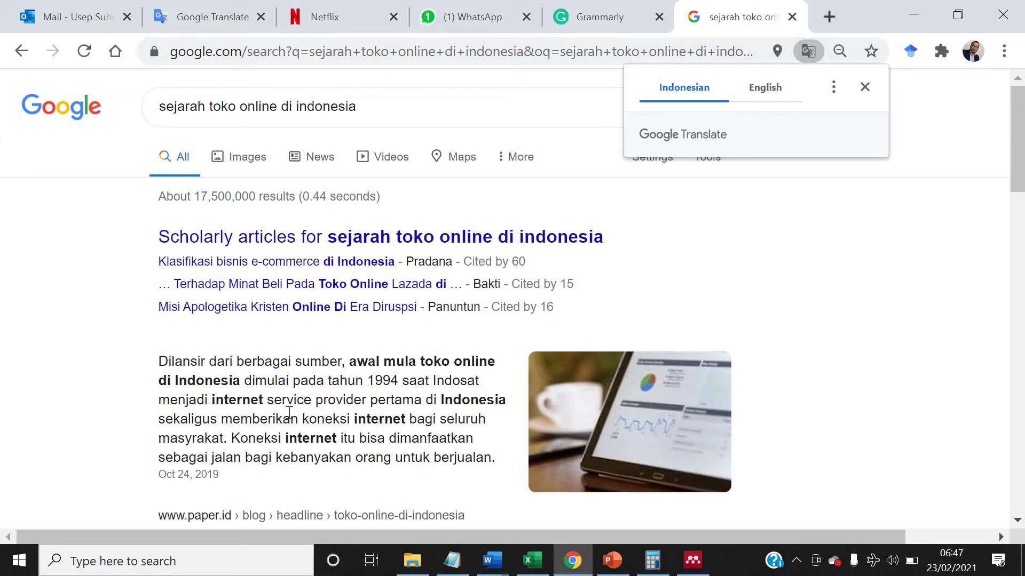
Open the paper.id result "Toko Online di Indonesia, Sejarah dan Pengaruhnya" and the SIRCLO result in separate new tabs
scroll(289, 412, down, 2)
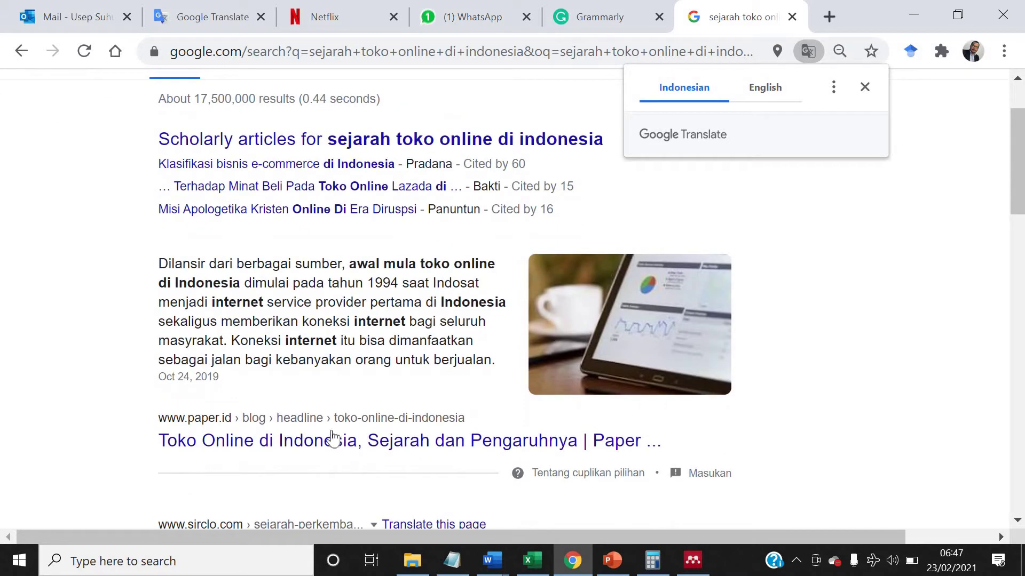
click(327, 442)
right_click(327, 439)
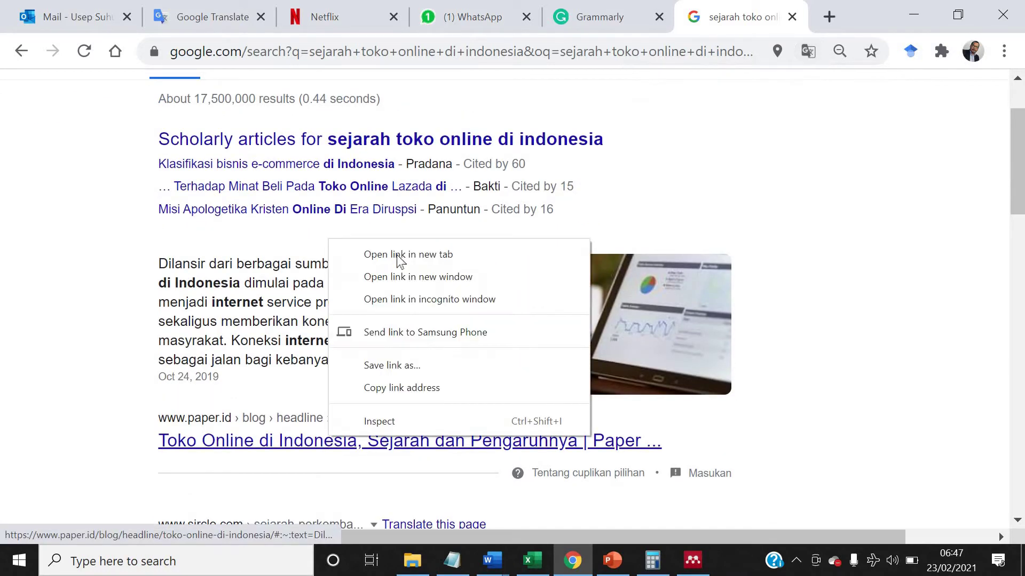
click(398, 256)
scroll(332, 365, down, 3)
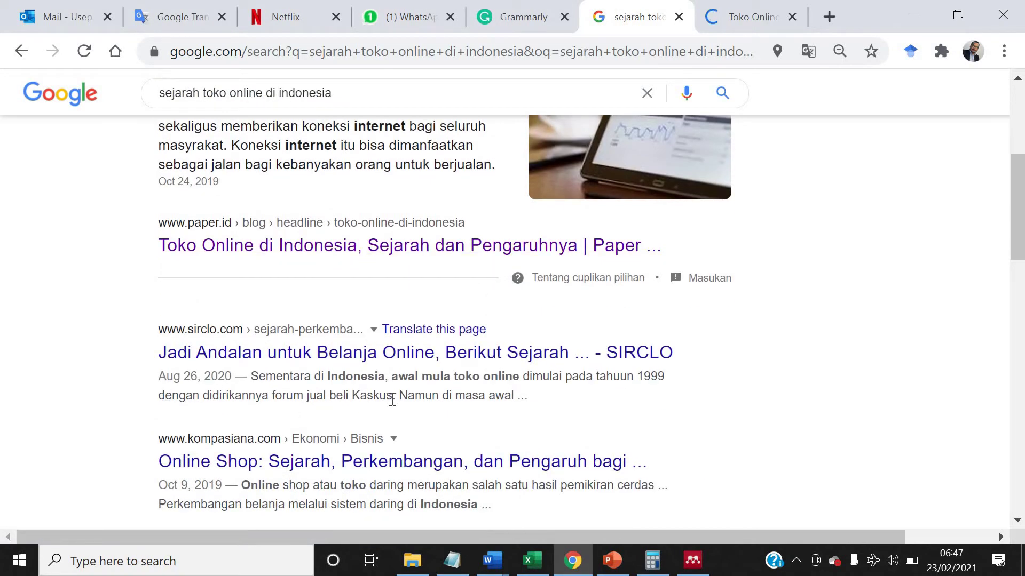
right_click(400, 158)
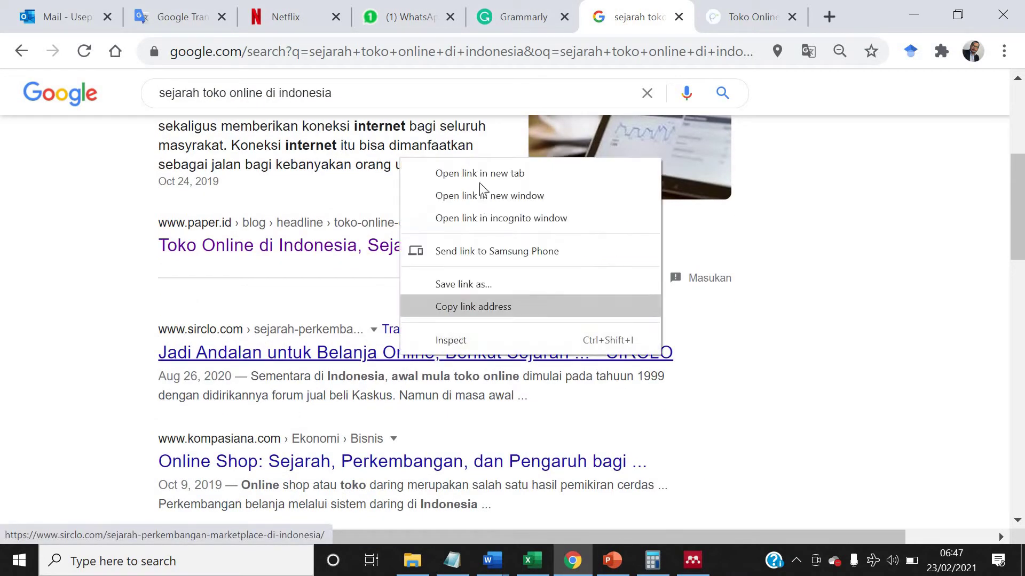
click(414, 171)
Look through the further search results and open "Category: SEJARAH ONLINE SHOPPING DI INDONESIA" from weebly.com in a new tab
scroll(240, 358, down, 2)
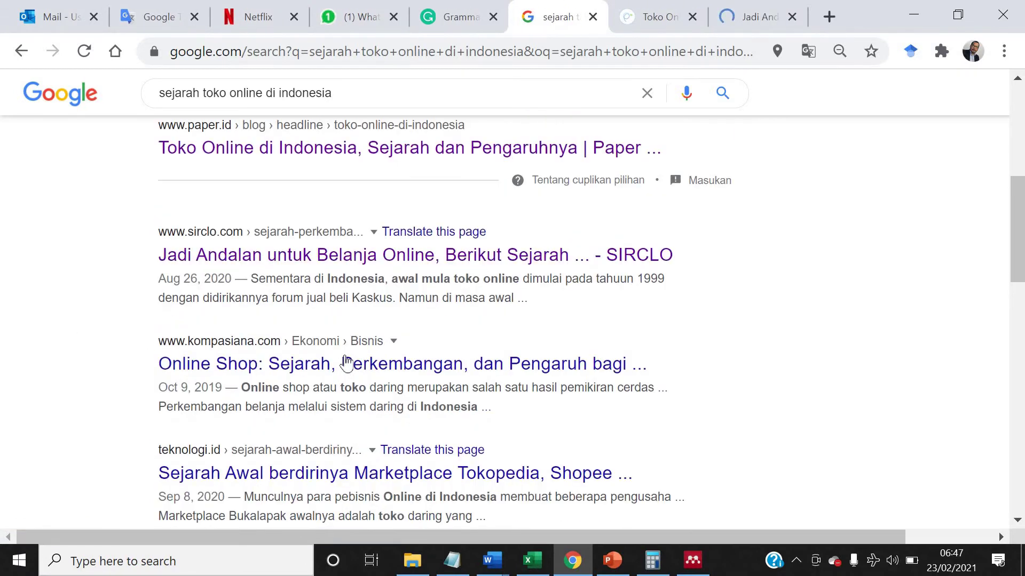
right_click(334, 363)
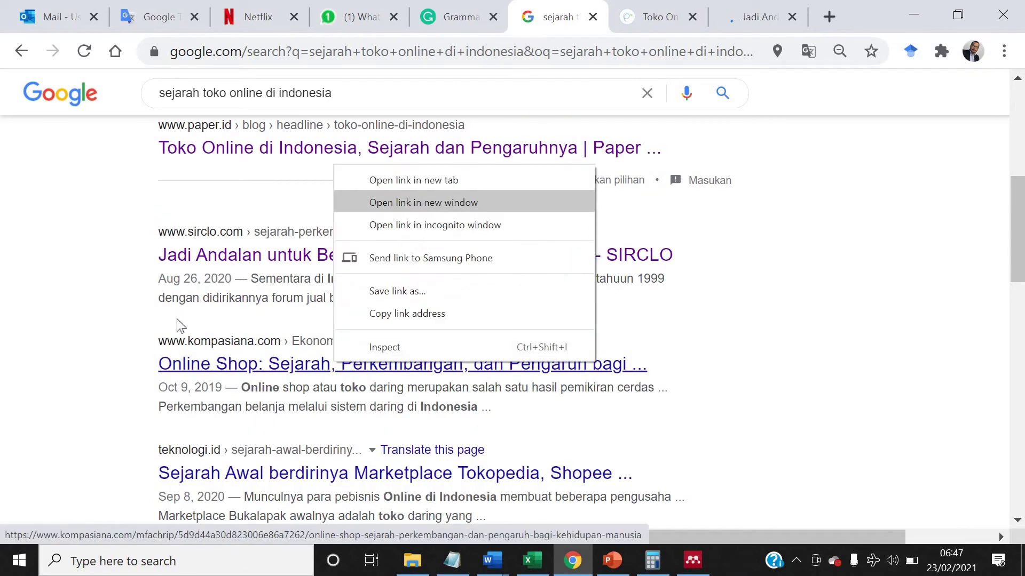
click(74, 409)
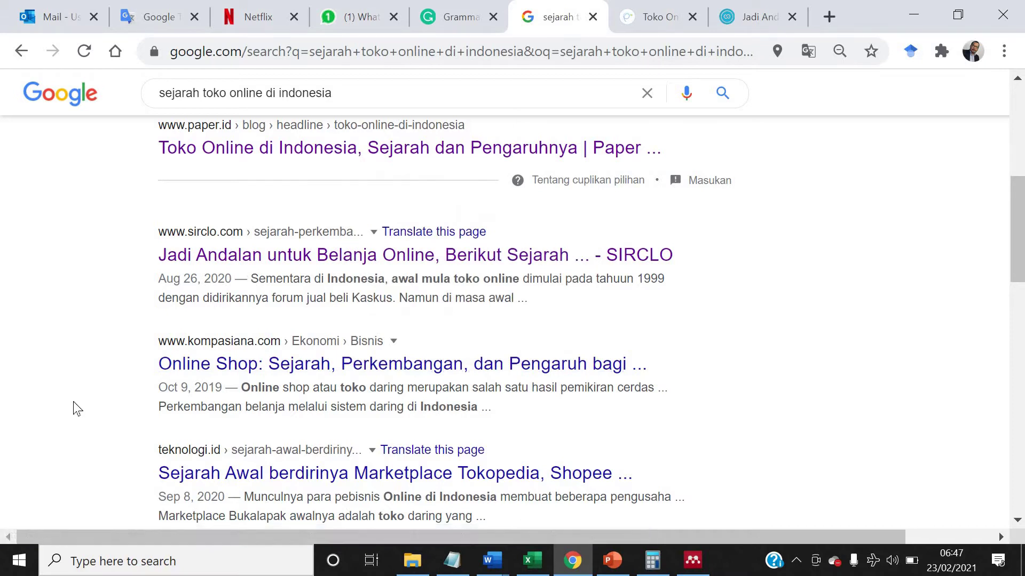
scroll(74, 408, down, 2)
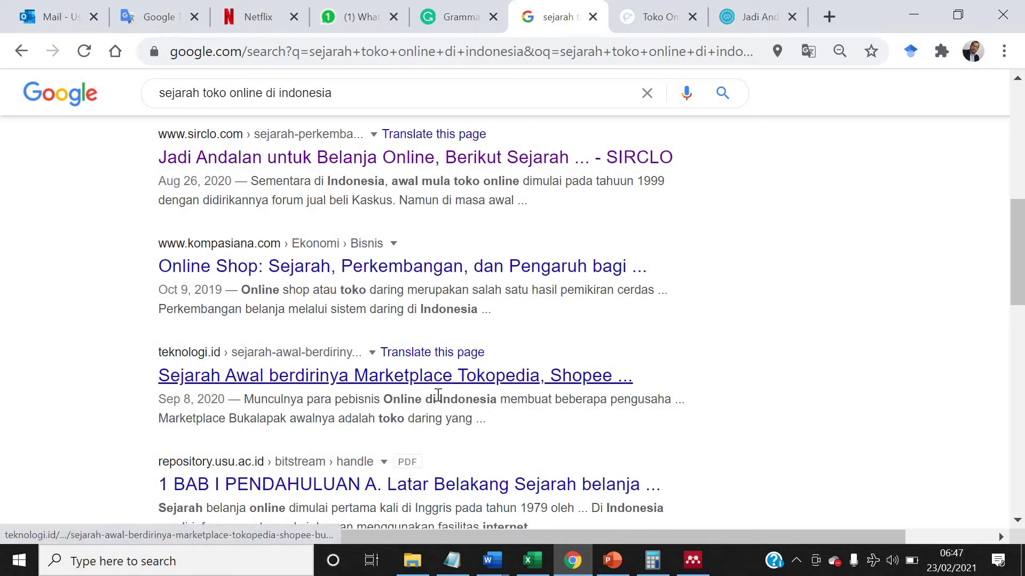
scroll(495, 389, down, 2)
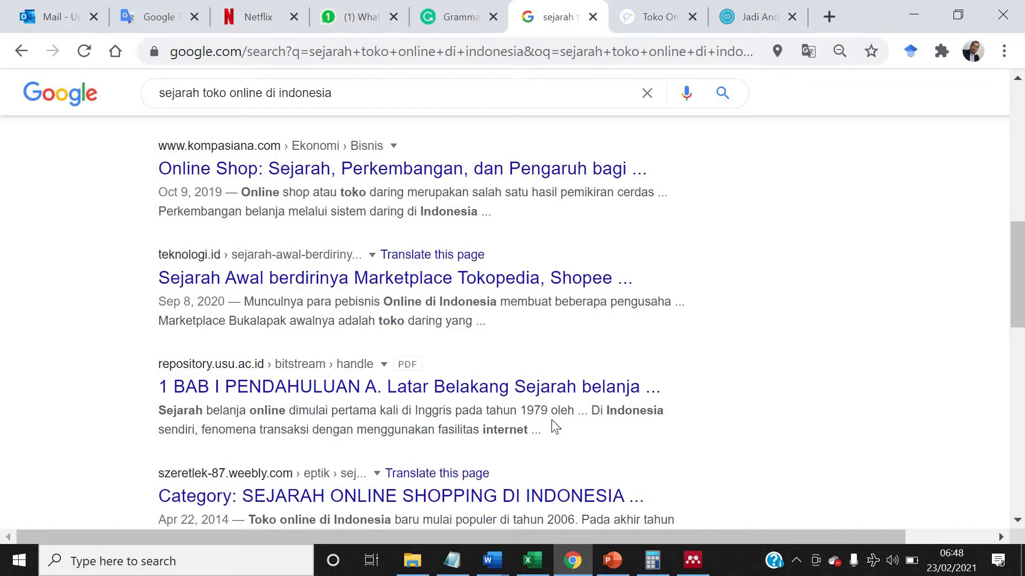
scroll(541, 378, down, 2)
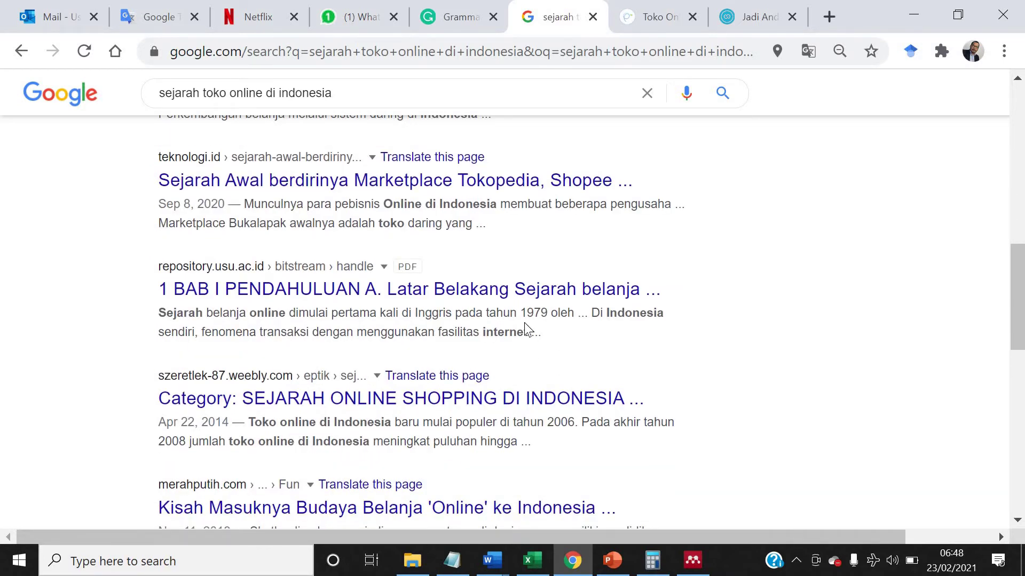
scroll(537, 362, down, 2)
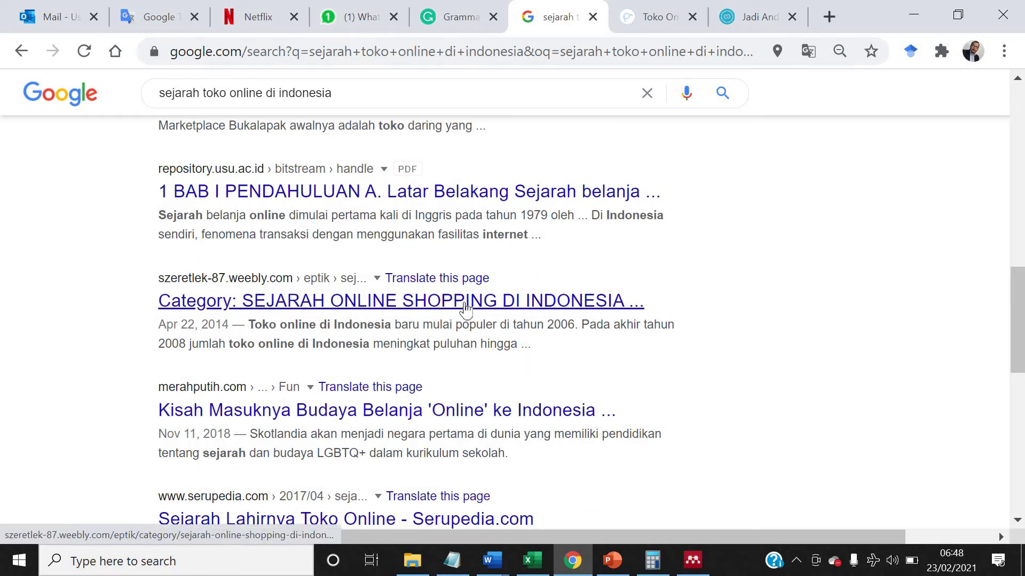
right_click(466, 308)
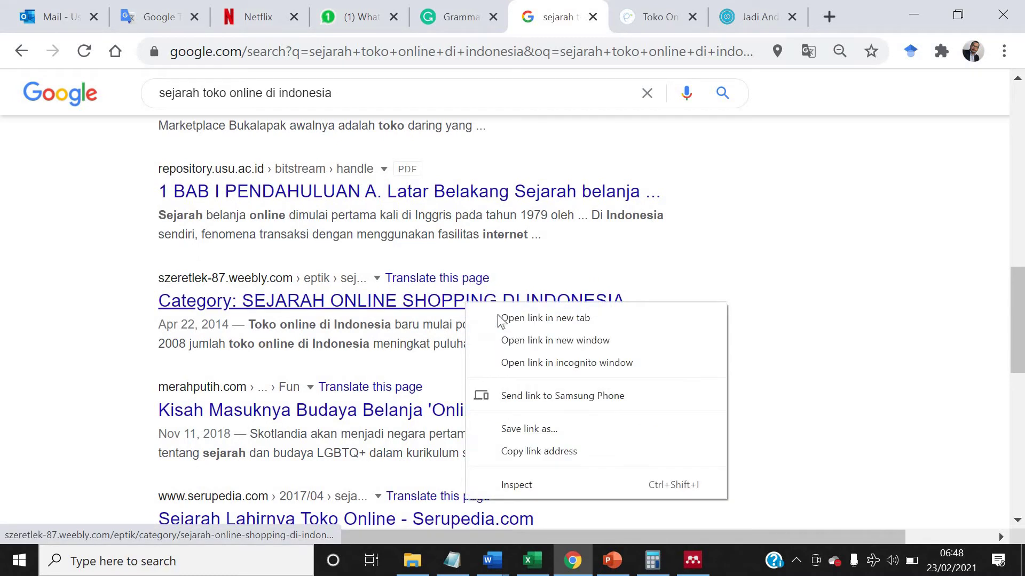
click(500, 321)
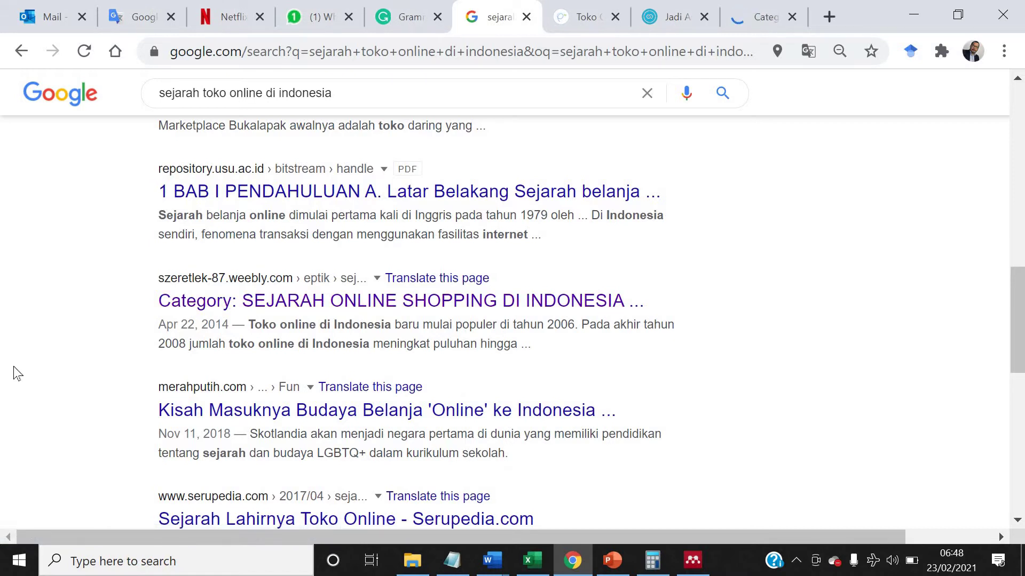
Open the search result "Sejarah Lahirnya Toko Online - Serupedia.com" in a new tab
scroll(16, 373, down, 2)
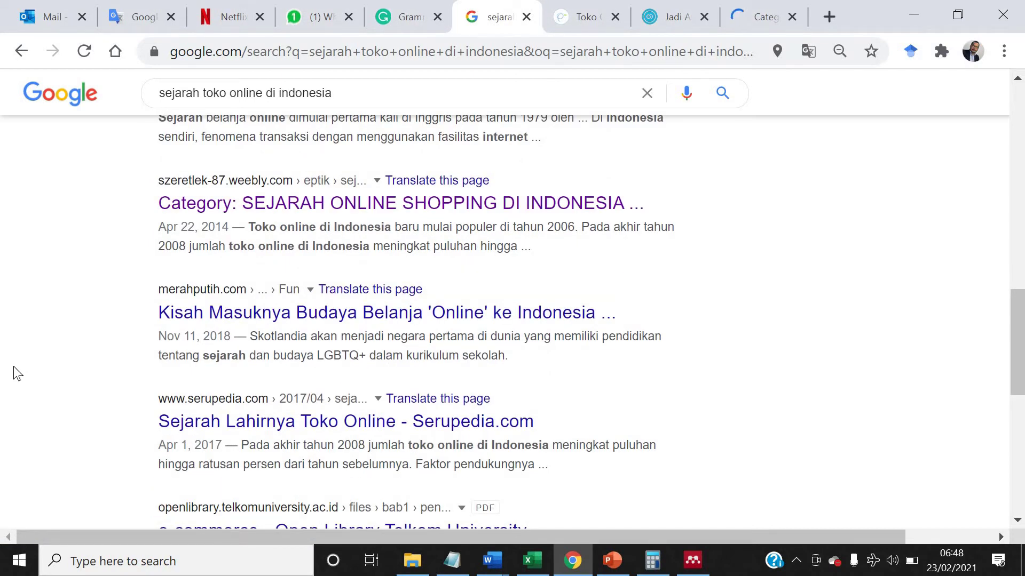
scroll(366, 367, down, 2)
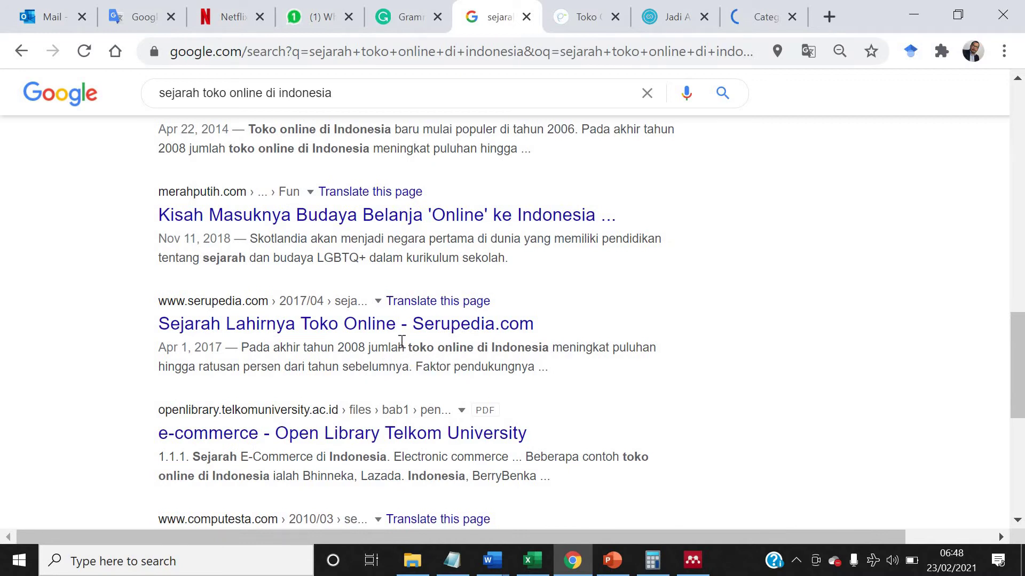
right_click(369, 333)
key(Return)
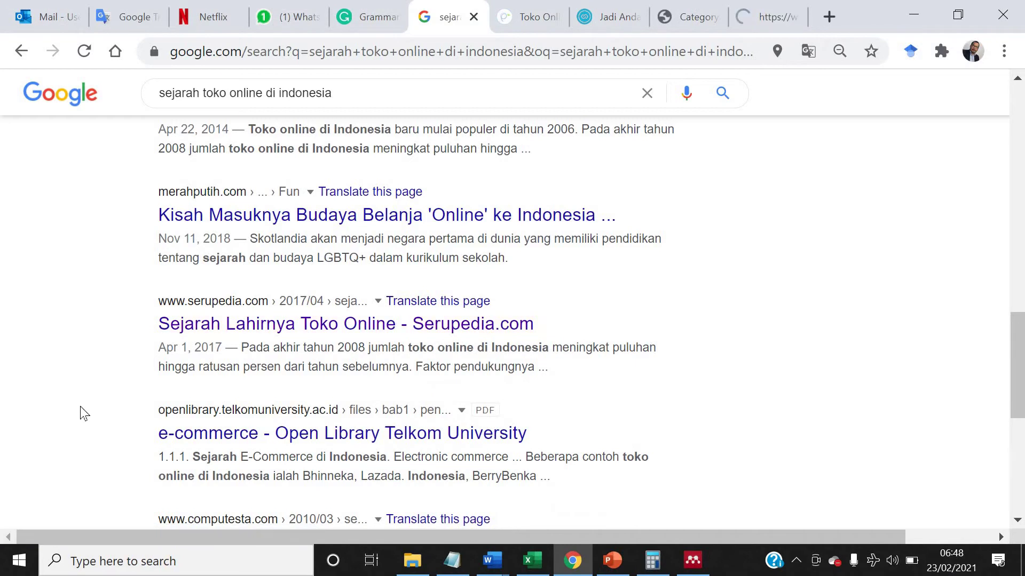
Look over the remaining search results and switch to the opened paper.id article
scroll(84, 414, down, 3)
scroll(84, 414, down, 2)
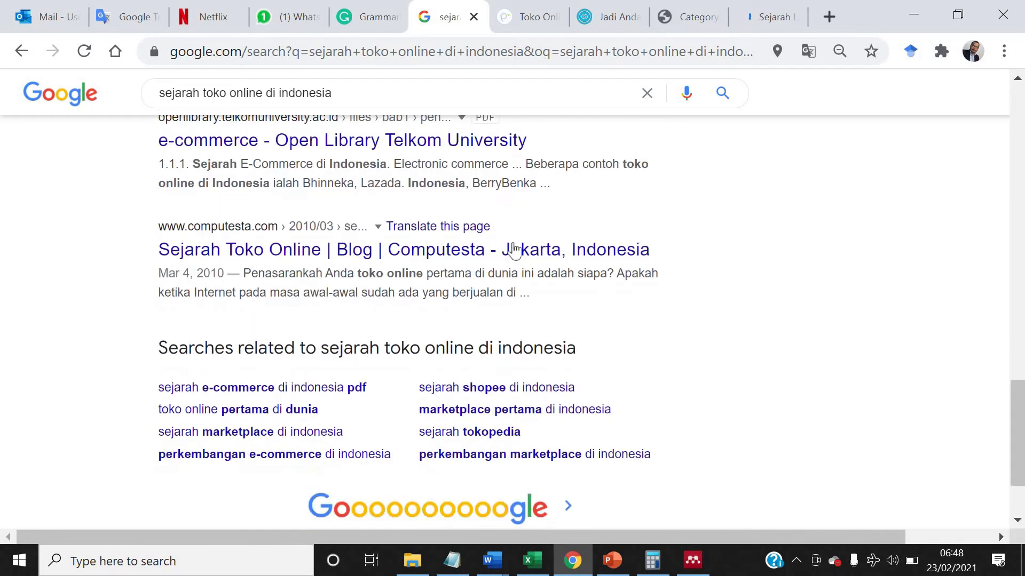
key(ctrl+Tab)
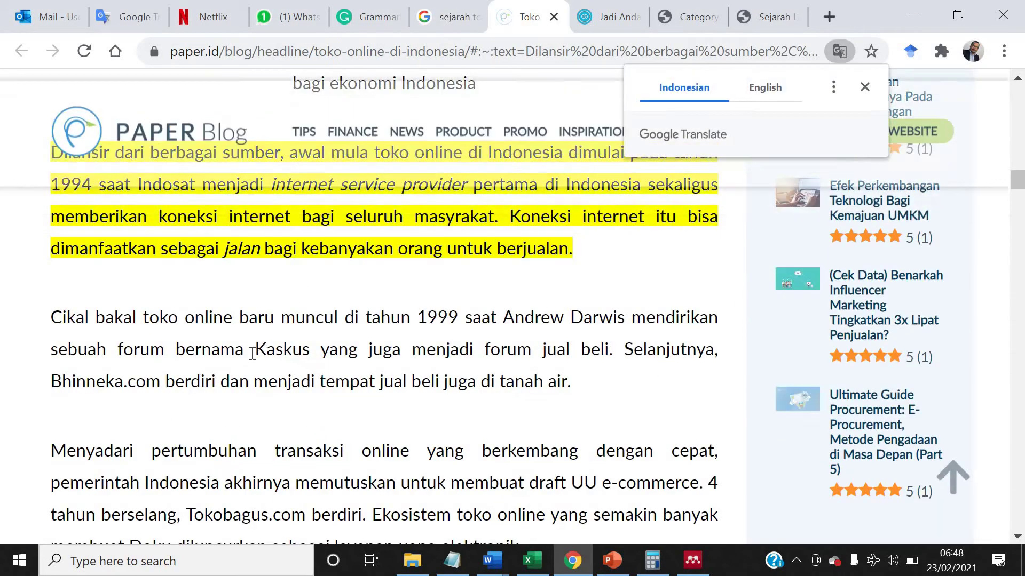
Read the paper.id article's paragraphs on how online shops in Indonesia began in 1994 and 1999, marking the sentence about Bhinneka.com
scroll(254, 361, up, 2)
scroll(251, 350, up, 3)
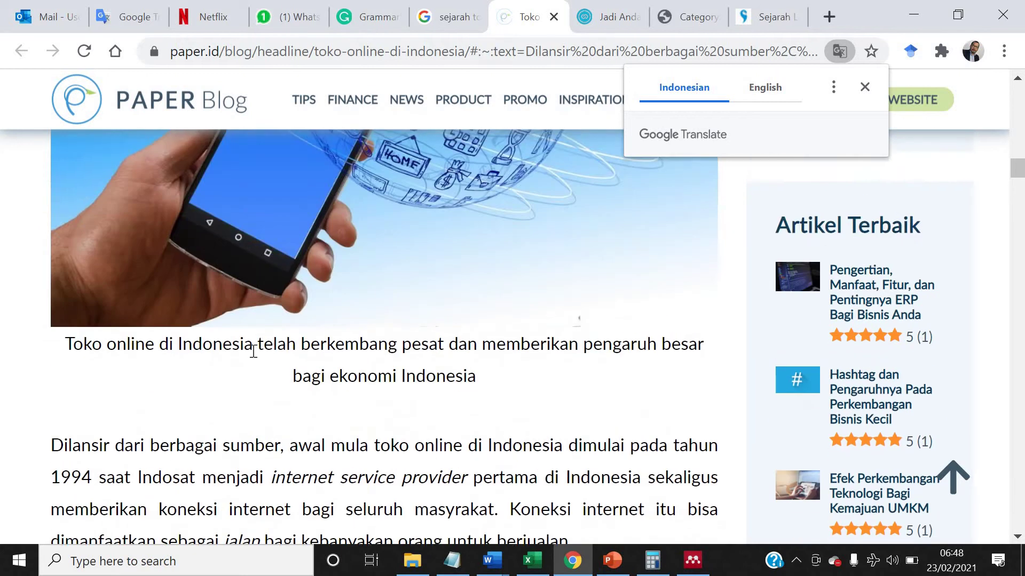
scroll(251, 299, down, 3)
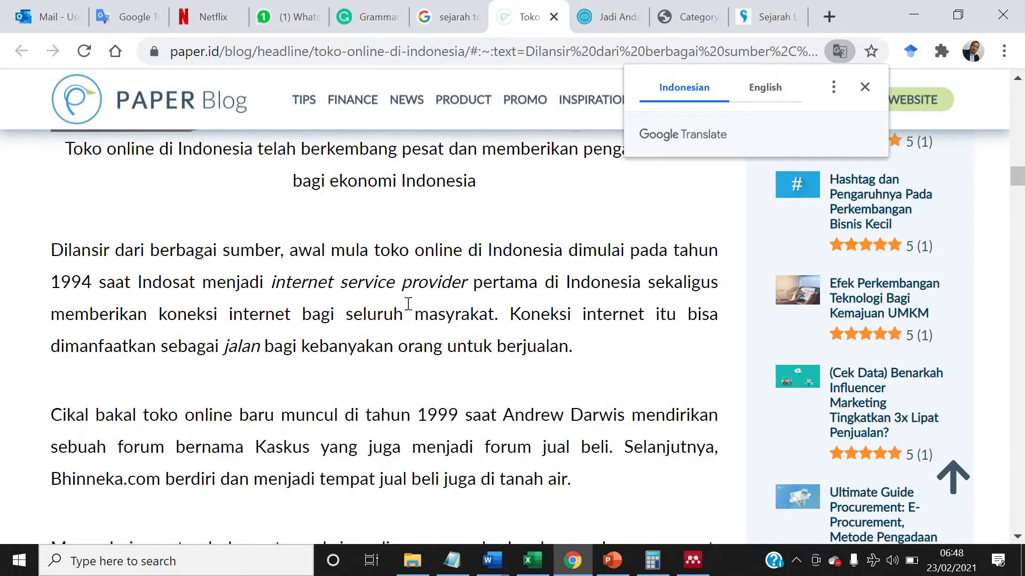
scroll(489, 349, down, 2)
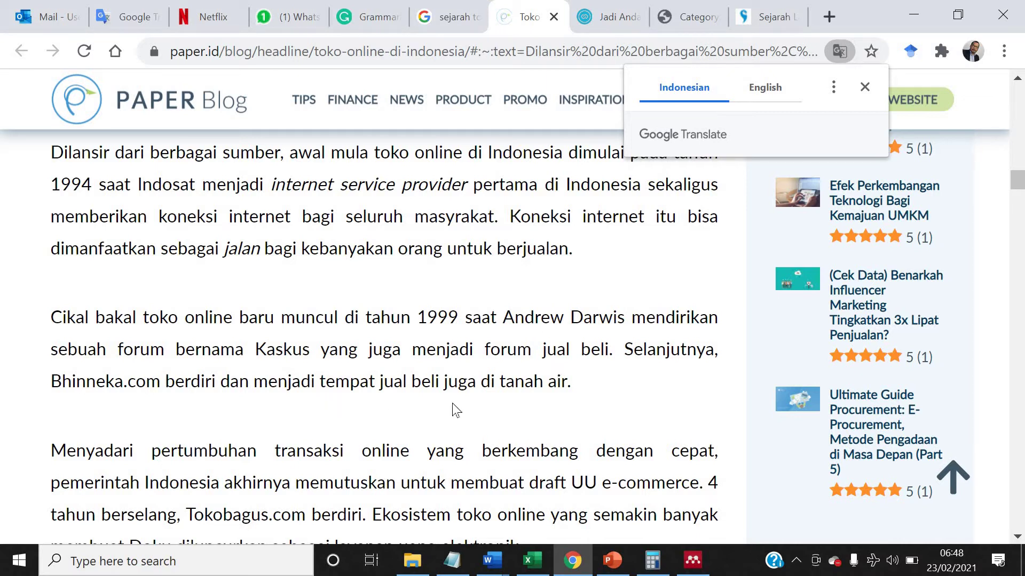
drag(609, 350, 224, 427)
scroll(224, 427, down, 2)
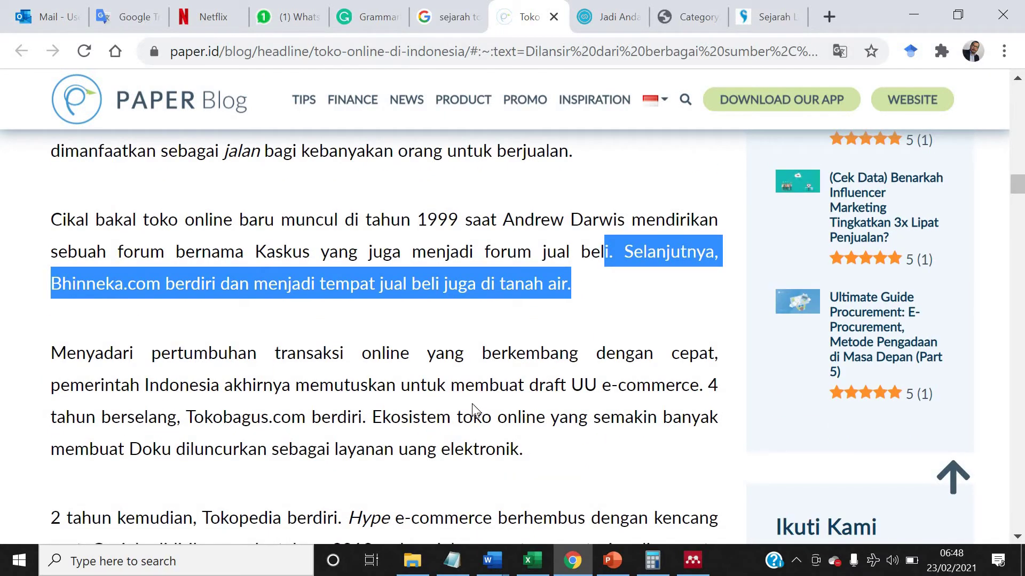
scroll(472, 411, down, 2)
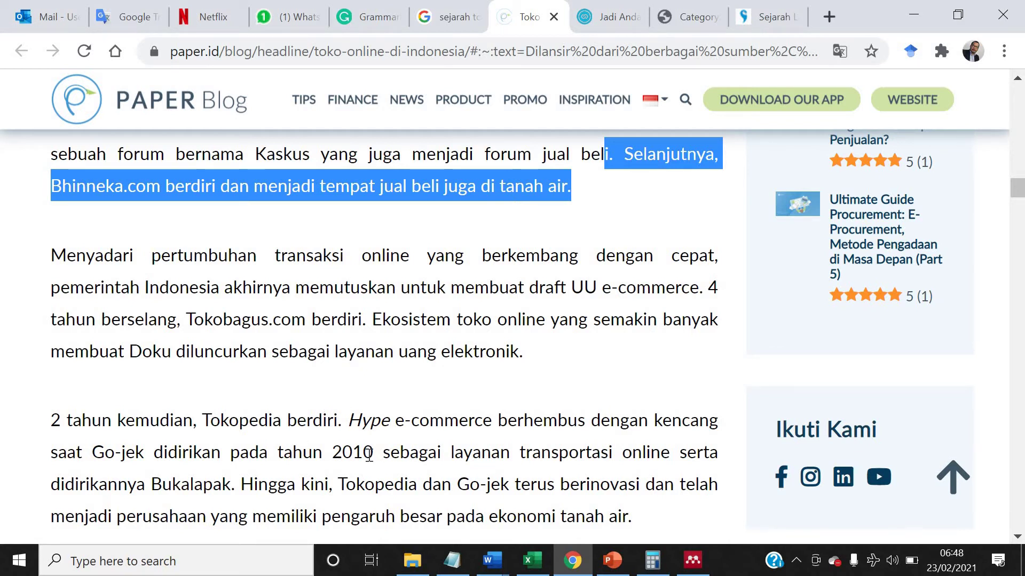
scroll(369, 454, up, 3)
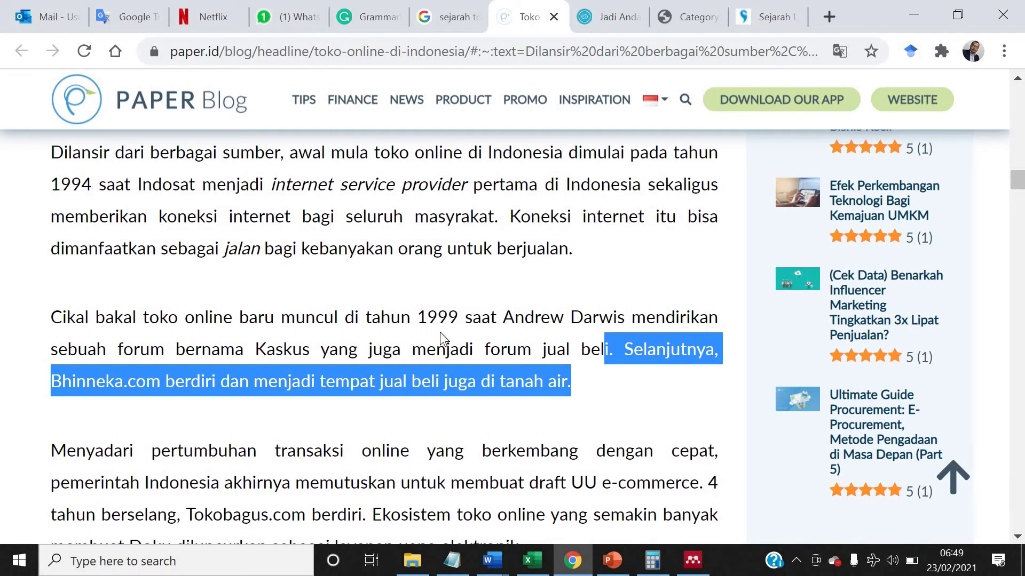
scroll(440, 338, up, 2)
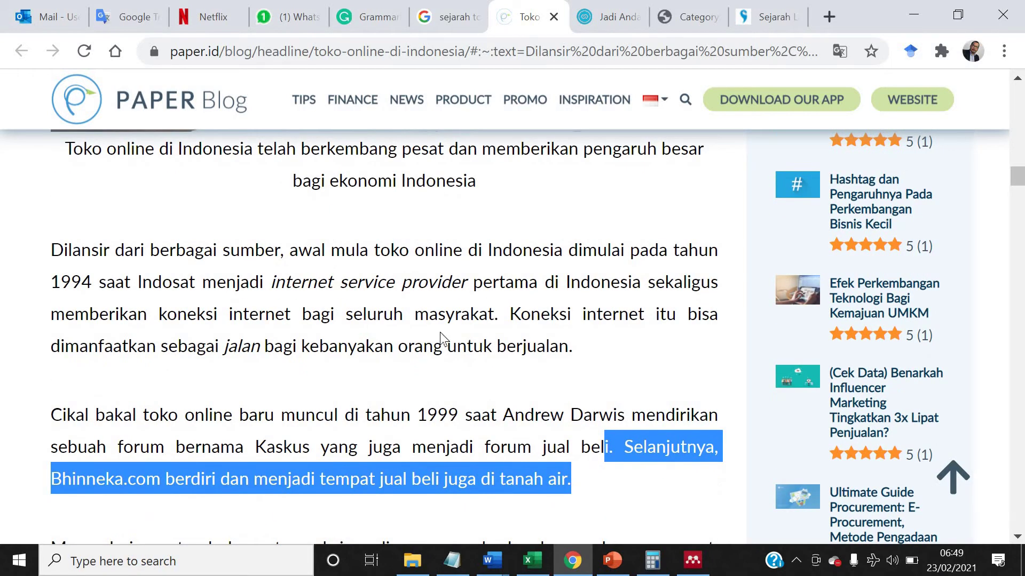
scroll(441, 334, down, 15)
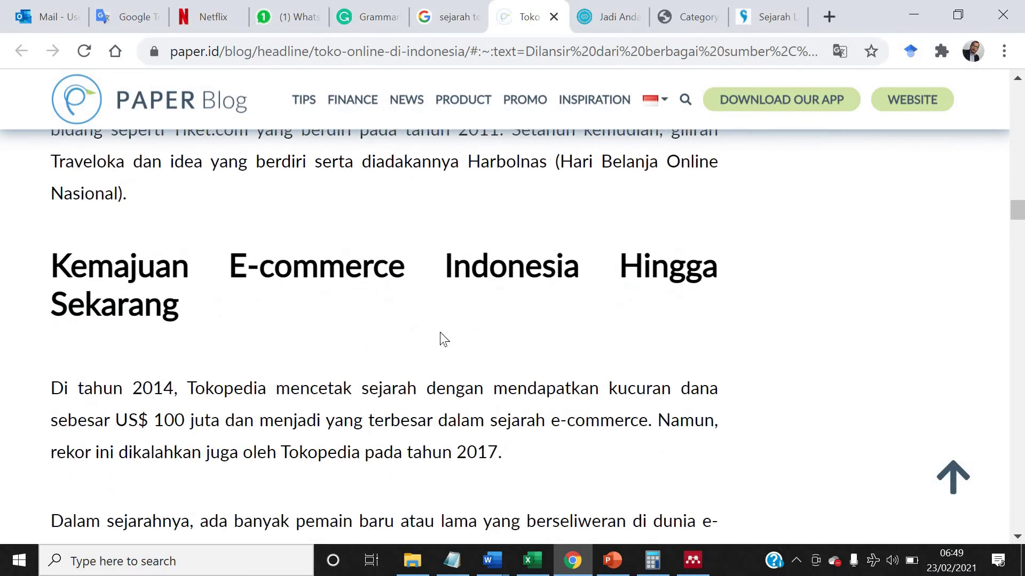
scroll(440, 333, up, 15)
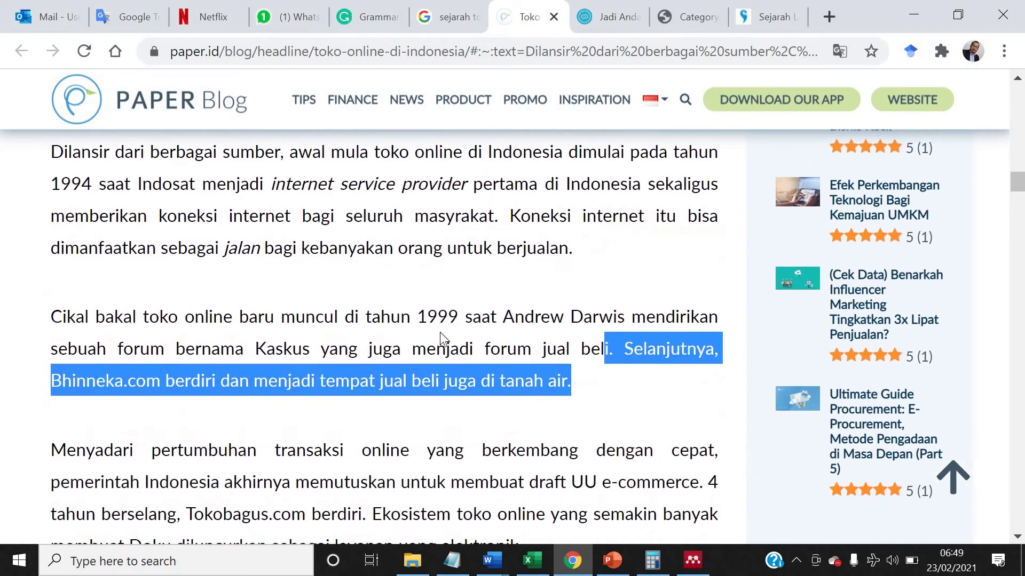
Read the article's further paragraphs on the draft e-commerce law, Tokopedia, Tiket.com and the section "Kemajuan E-commerce Indonesia Hingga Sekarang"
scroll(439, 332, down, 3)
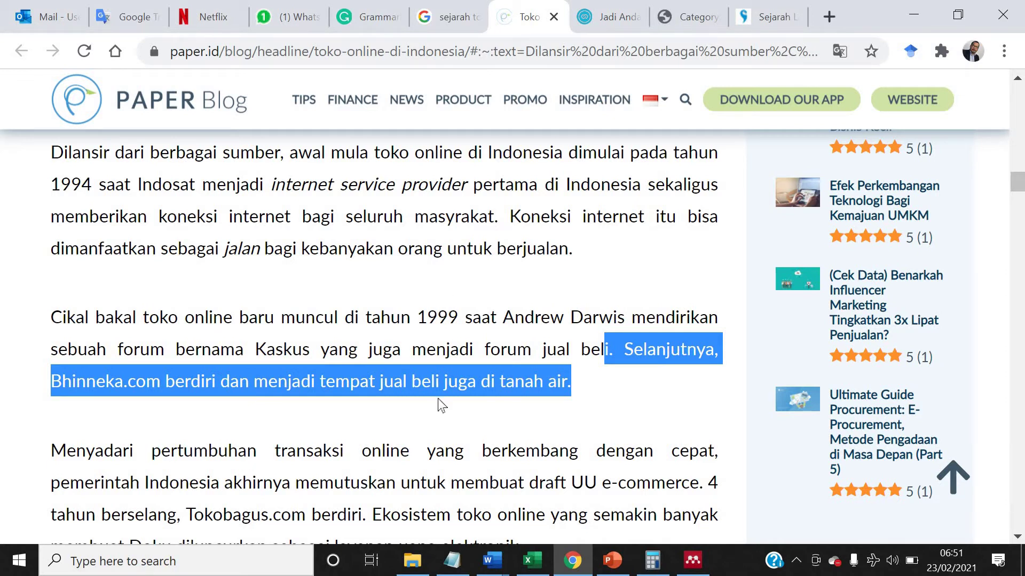
scroll(438, 403, down, 2)
scroll(439, 406, up, 2)
scroll(438, 400, down, 4)
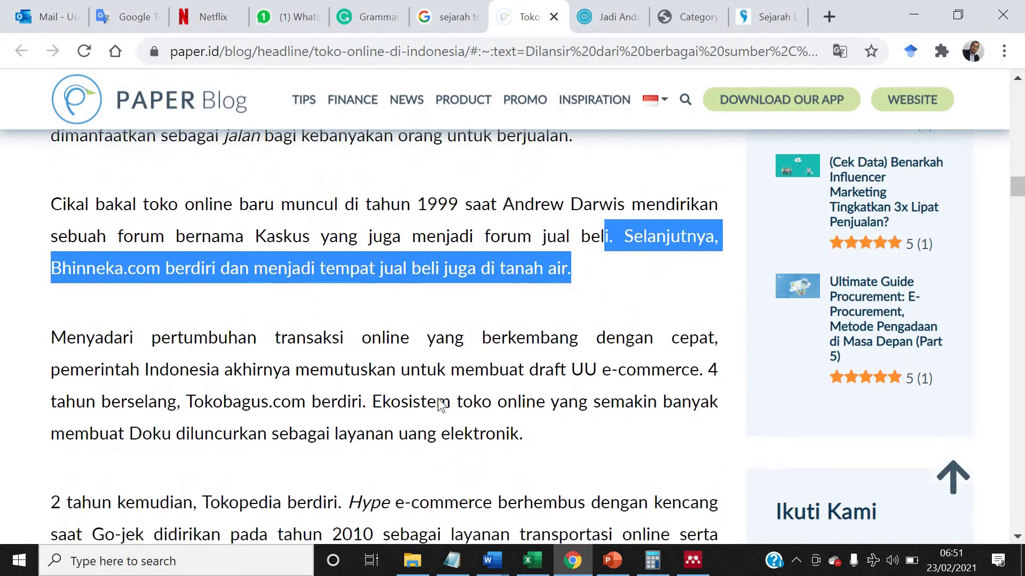
scroll(441, 405, down, 2)
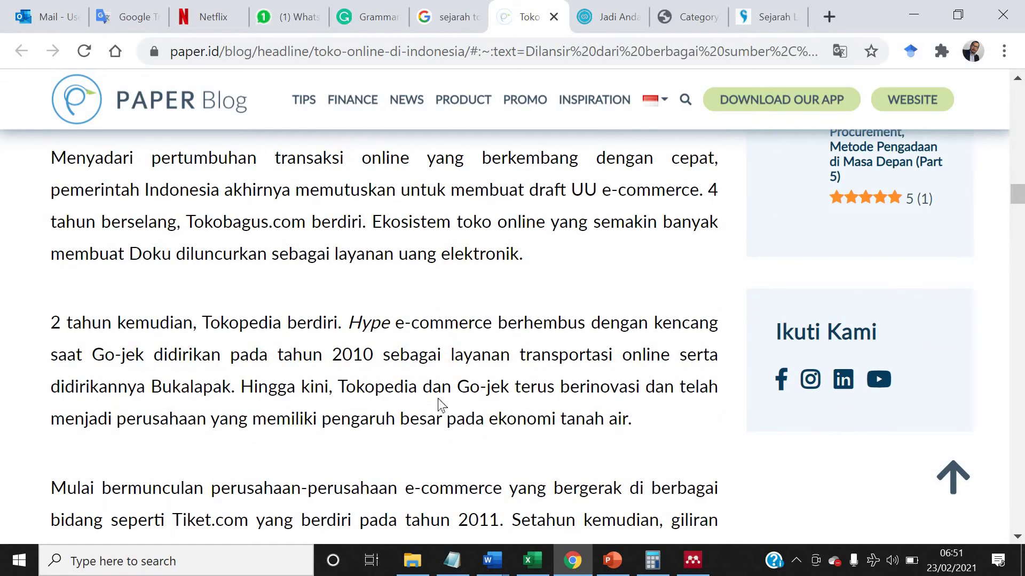
scroll(437, 398, down, 2)
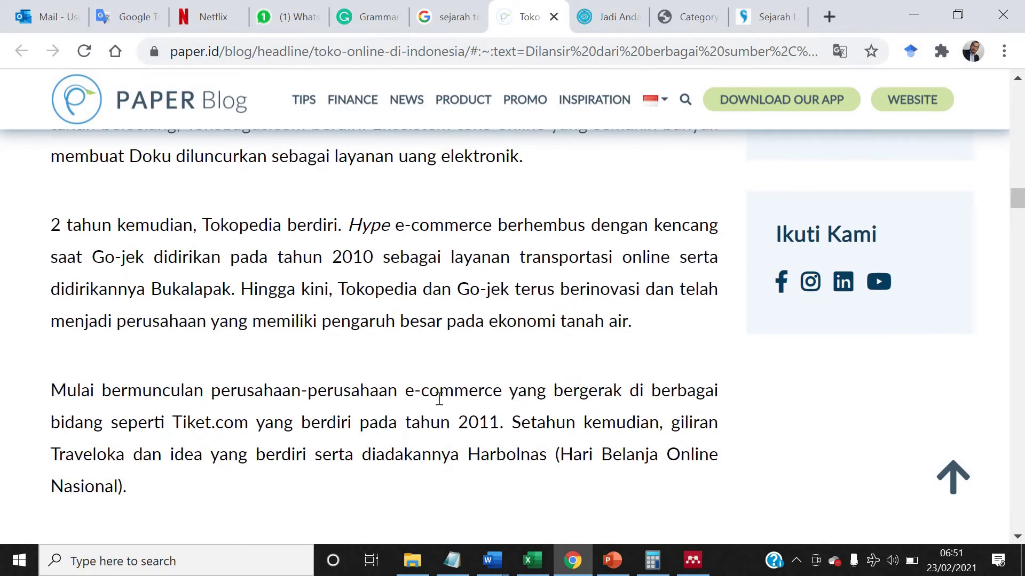
scroll(438, 398, down, 3)
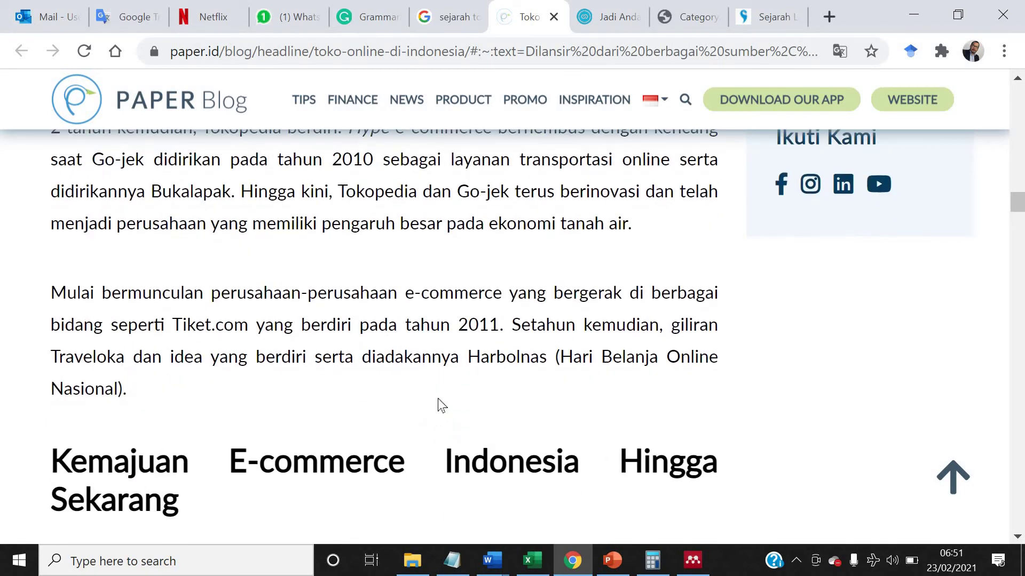
scroll(438, 398, down, 3)
scroll(438, 399, down, 2)
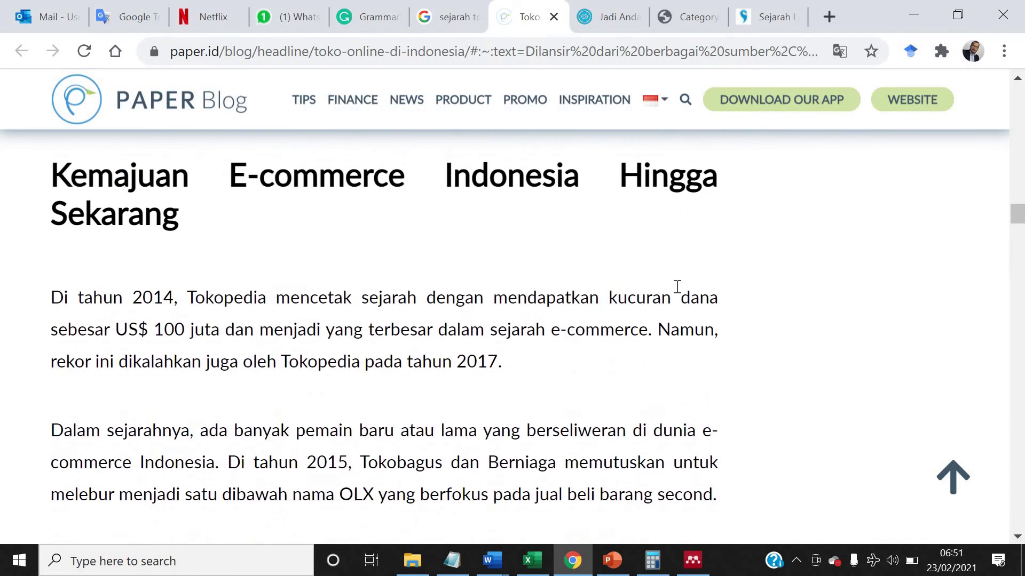
scroll(677, 288, up, 6)
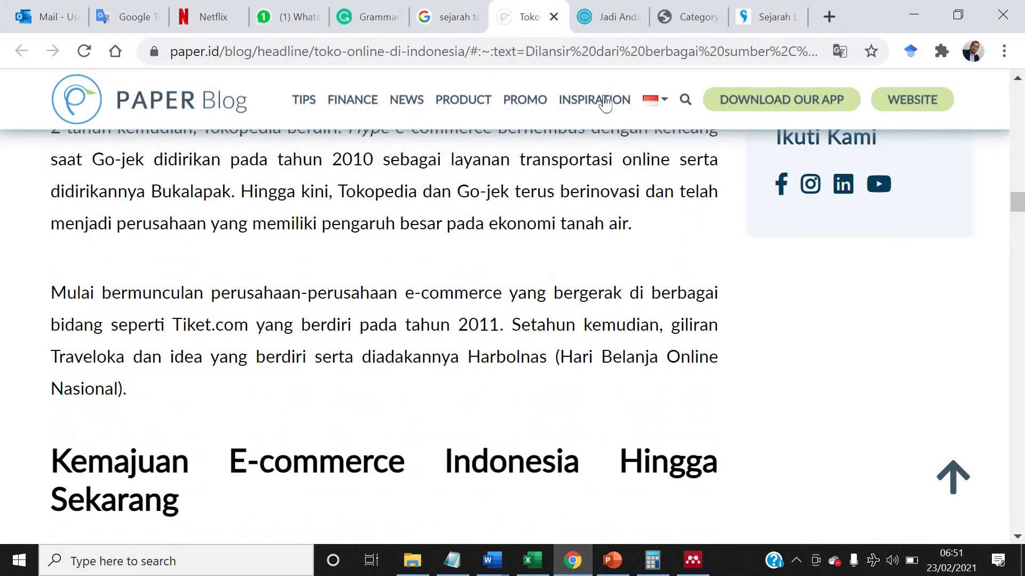
Search Google in a new tab for "toko online leni marlina"
click(829, 16)
text(toko o)
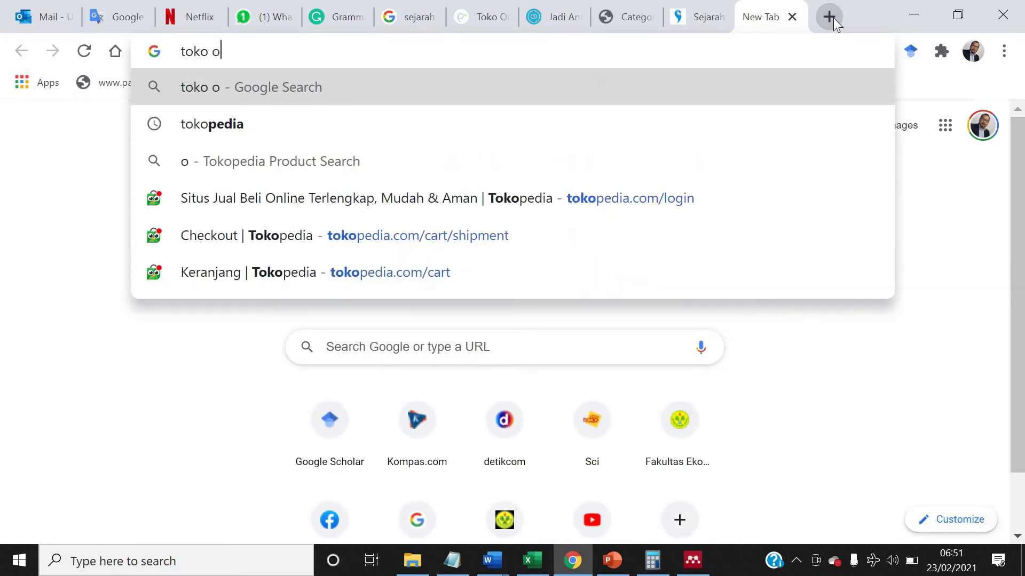
text(nline len)
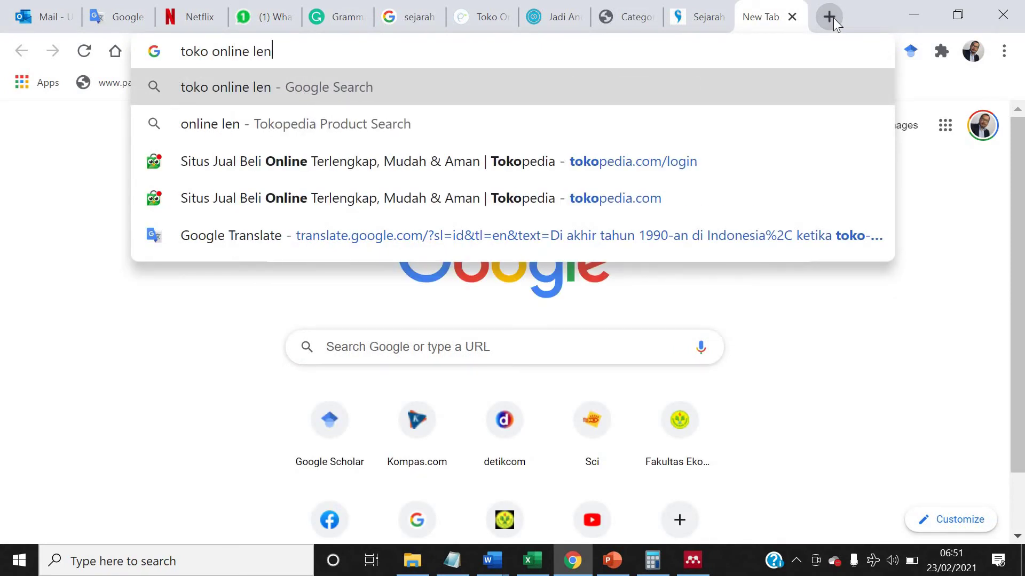
text(i marlina)
key(Return)
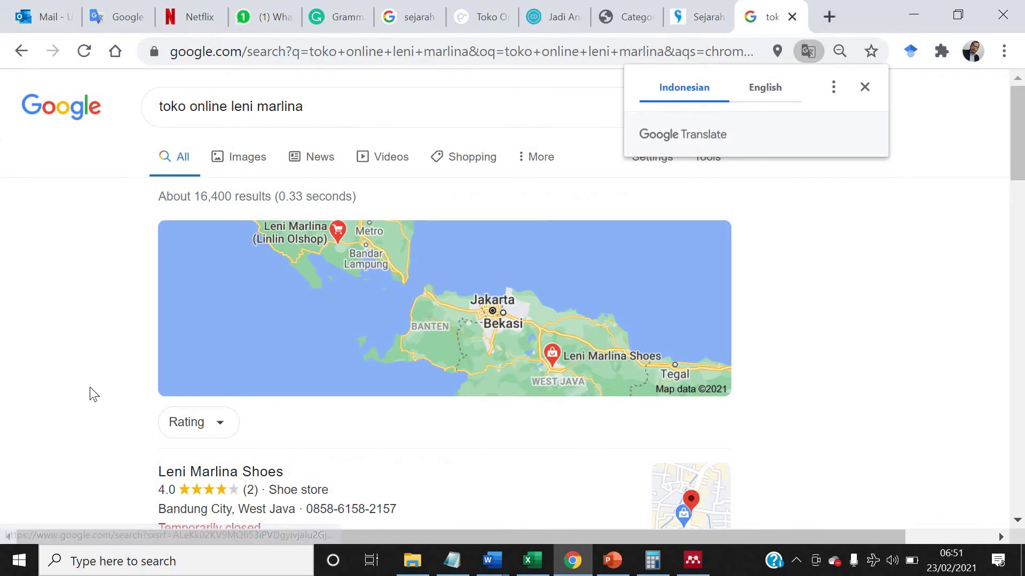
Look over the search results and refine the query to "toko online artis leni marlina"
scroll(92, 394, down, 5)
scroll(92, 393, down, 2)
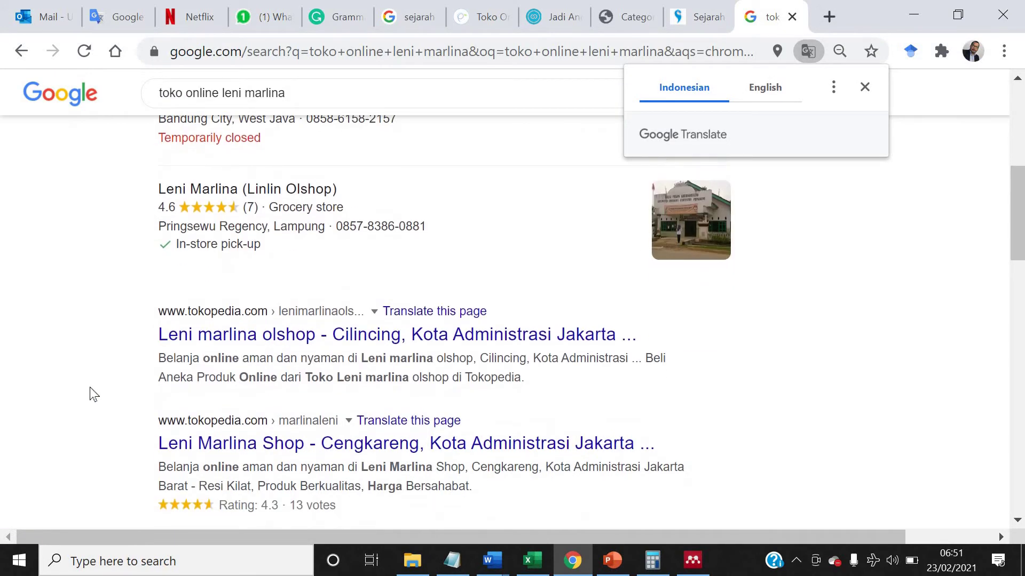
scroll(90, 390, down, 2)
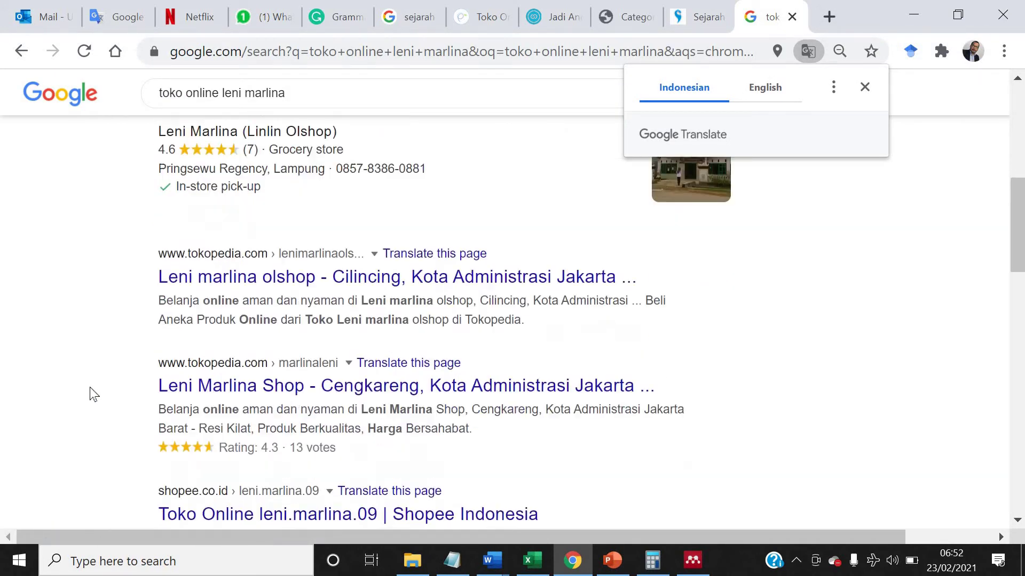
scroll(90, 393, up, 10)
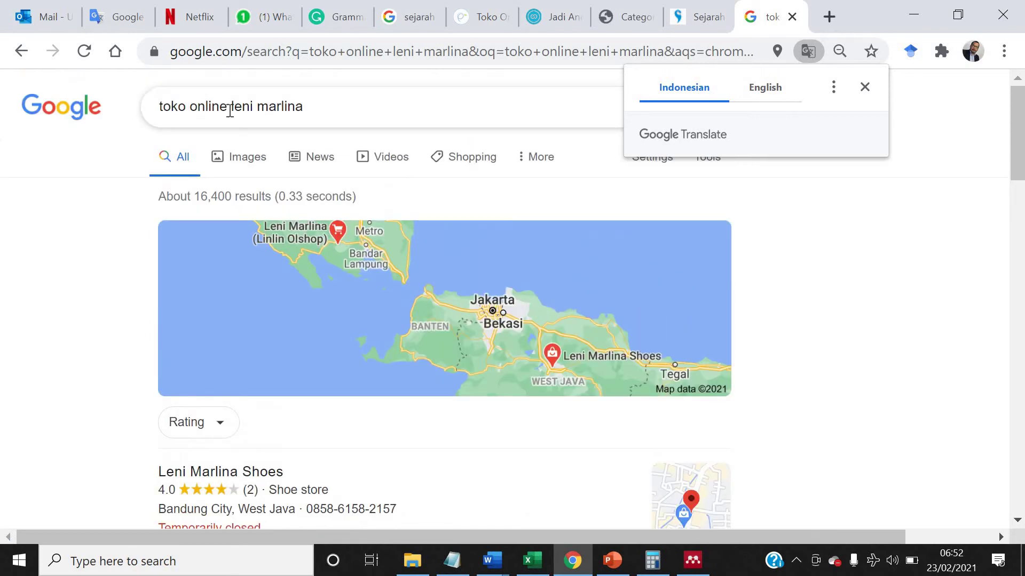
click(230, 110)
text(artis)
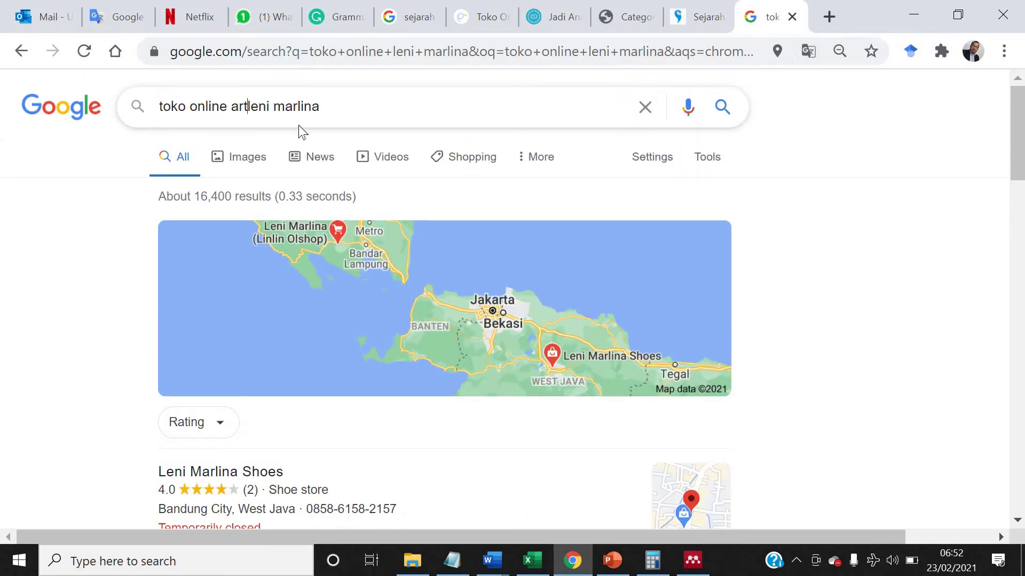
key(Return)
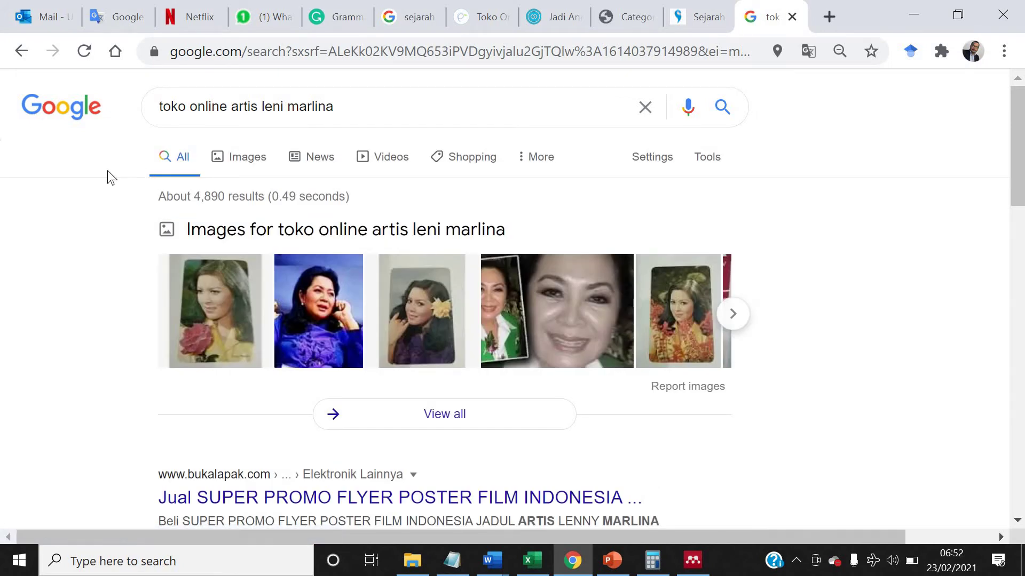
Examine the first page of results for a source on the online shop run by the actress Lenny Marlina
scroll(47, 348, down, 3)
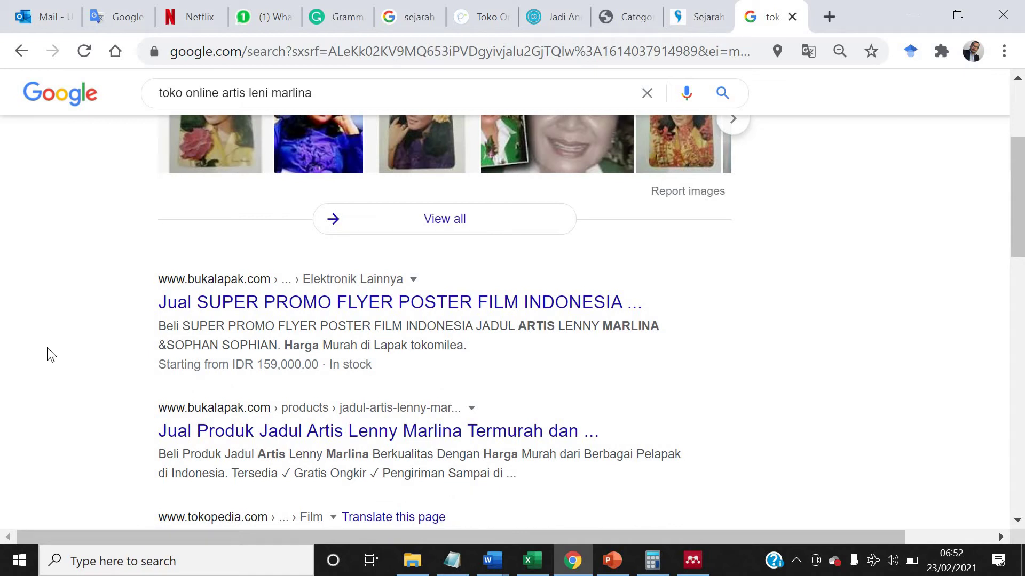
scroll(47, 355, up, 3)
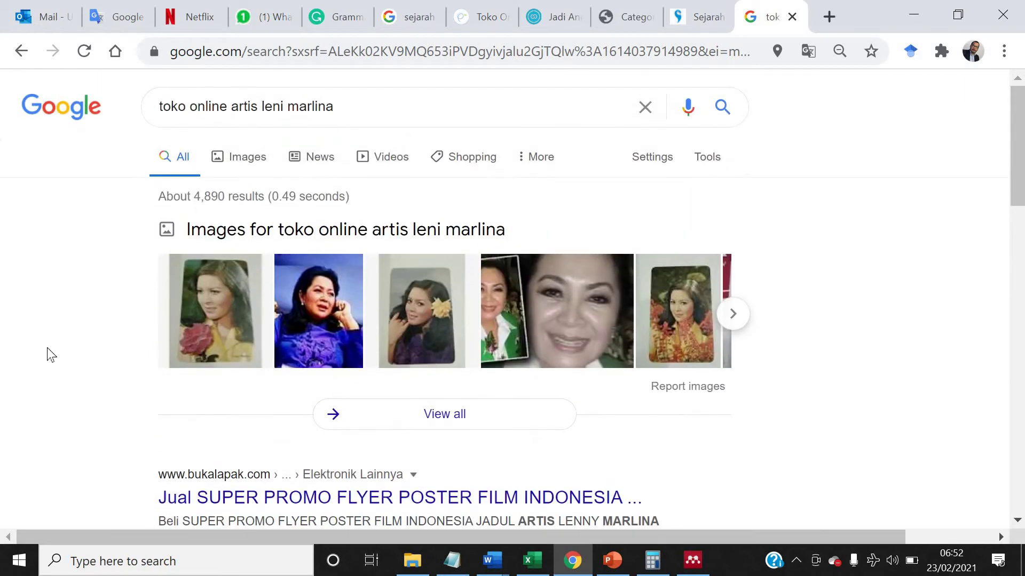
scroll(47, 355, down, 4)
scroll(47, 347, down, 2)
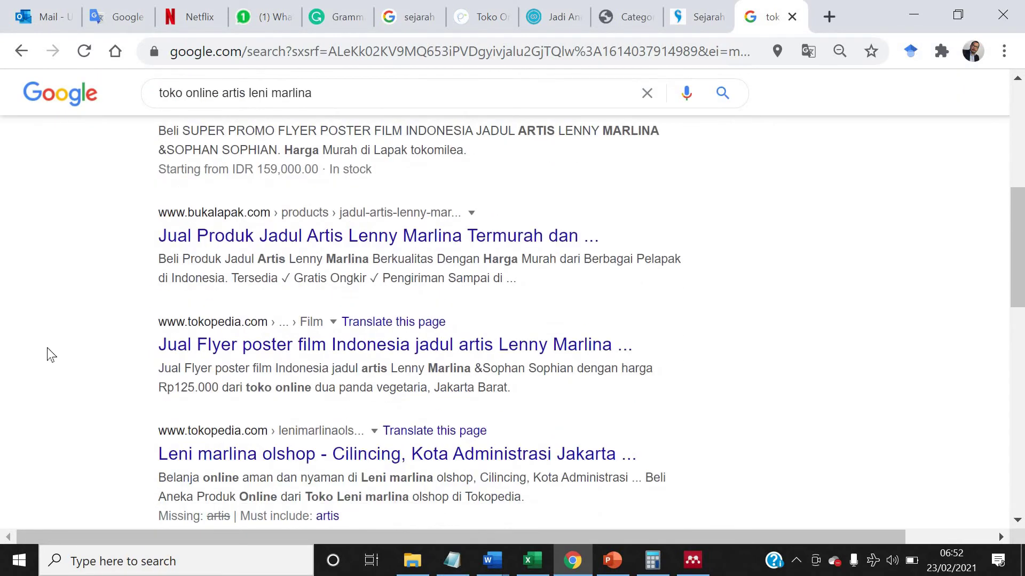
scroll(131, 334, down, 3)
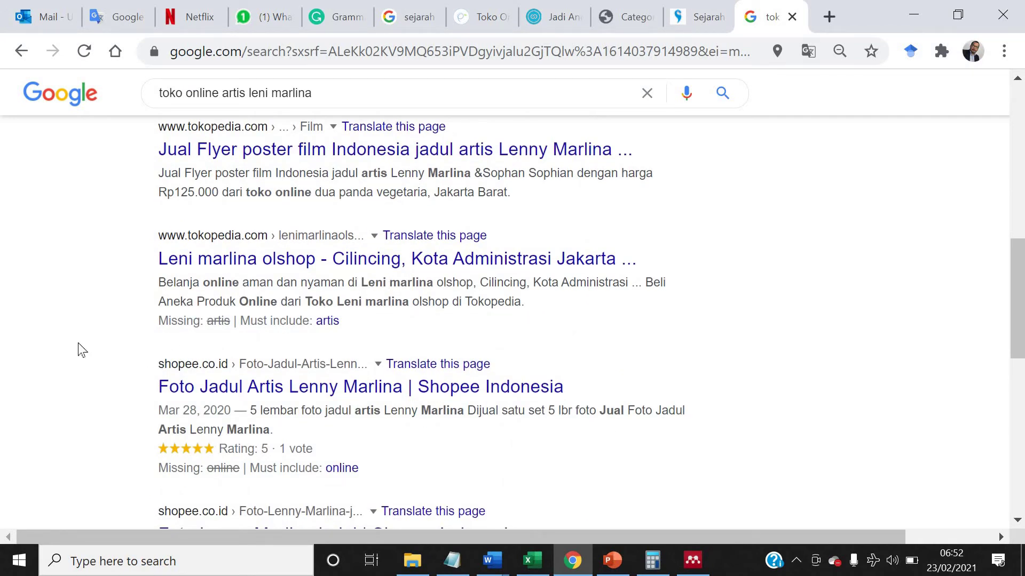
scroll(6, 382, down, 2)
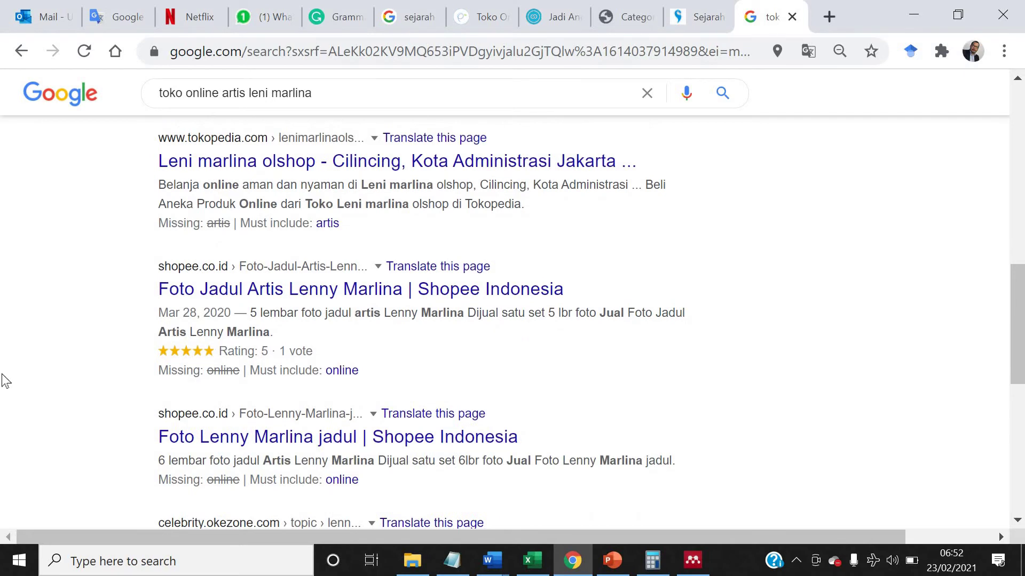
scroll(6, 381, down, 7)
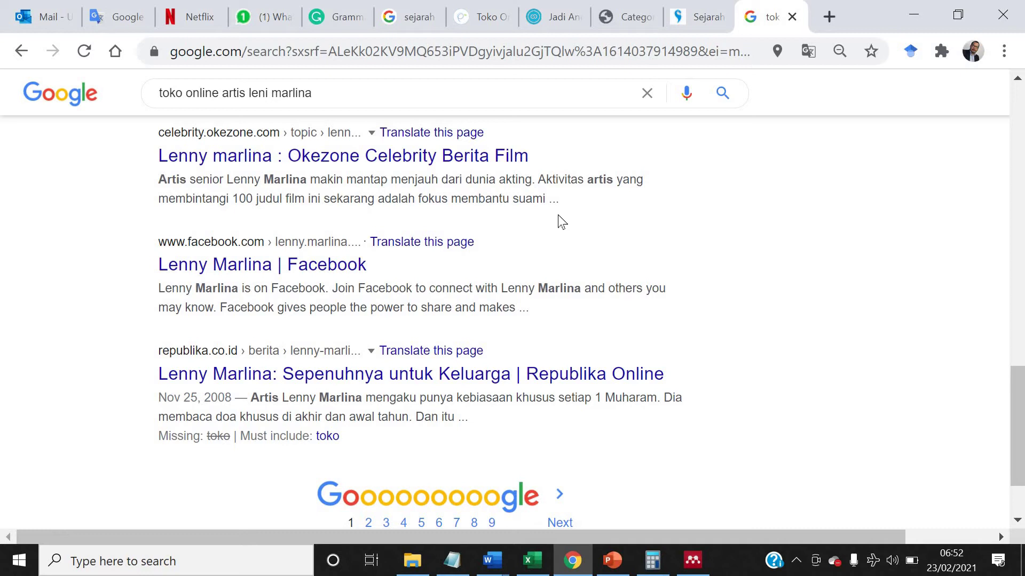
scroll(393, 258, up, 2)
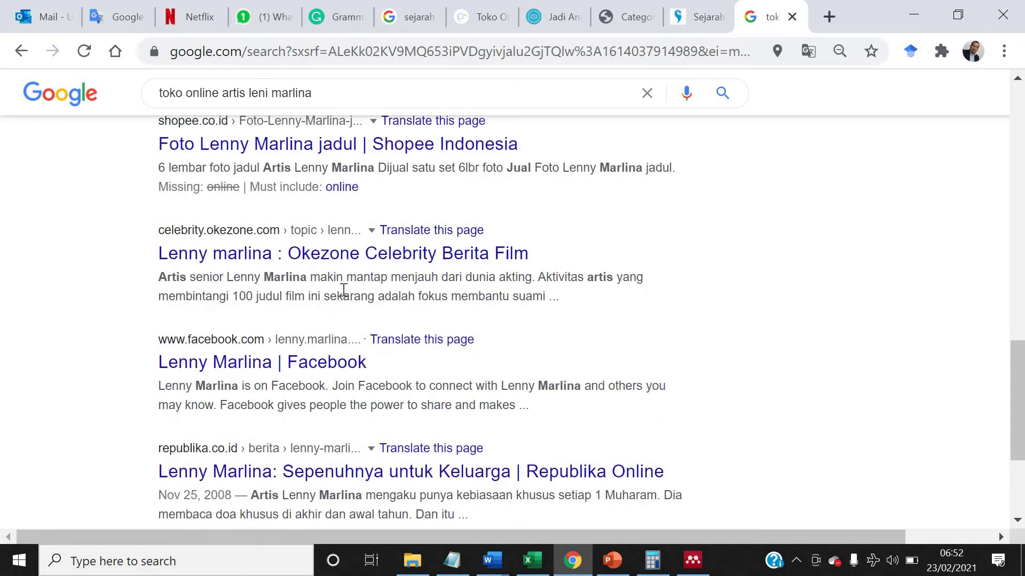
scroll(343, 290, down, 2)
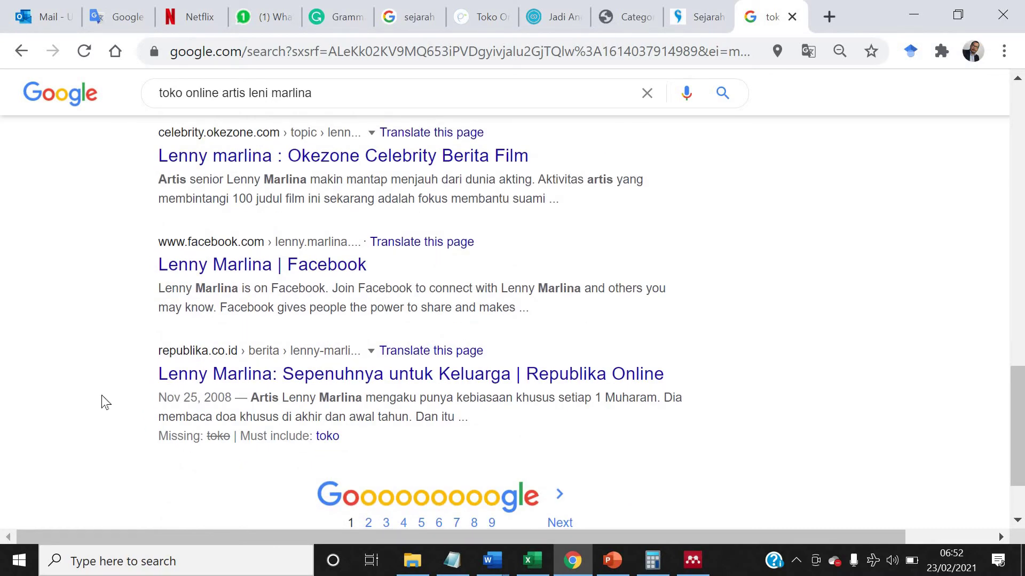
scroll(94, 405, down, 2)
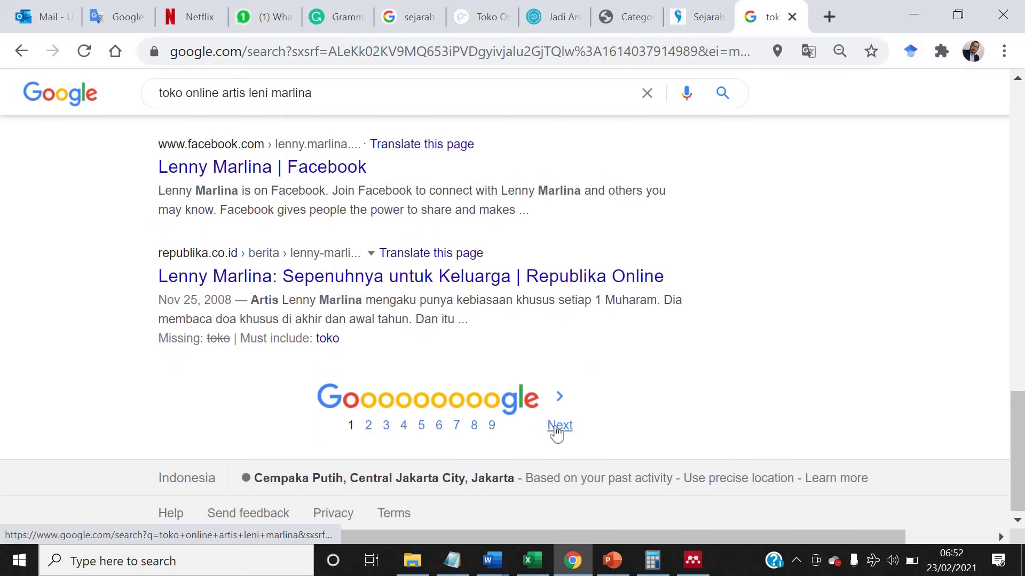
Go to the second results page and open the Neliti PDF "Pemanfaatan Internet Sebagai New Media Dalam ..." in a new tab
click(555, 429)
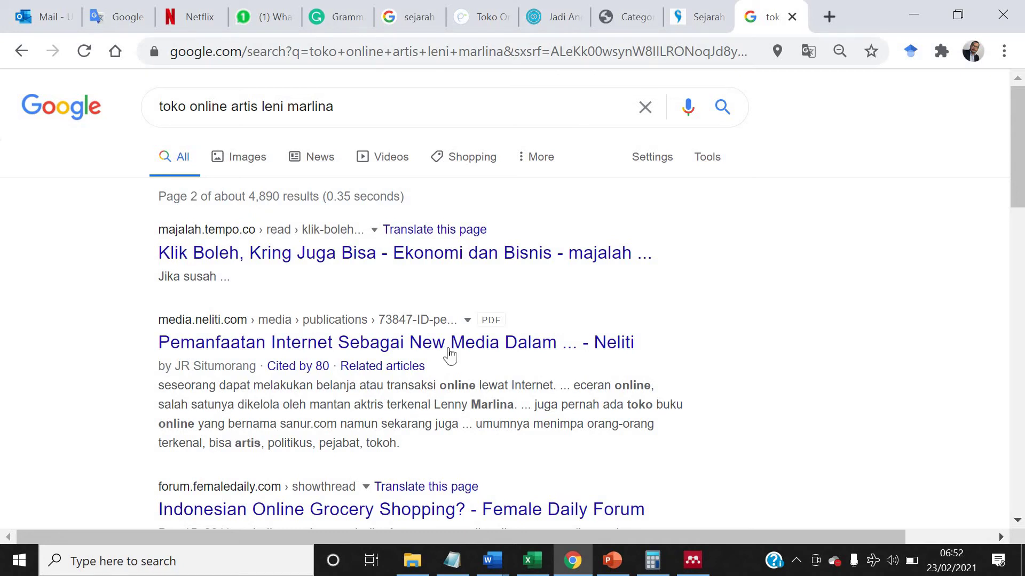
right_click(475, 350)
key(Return)
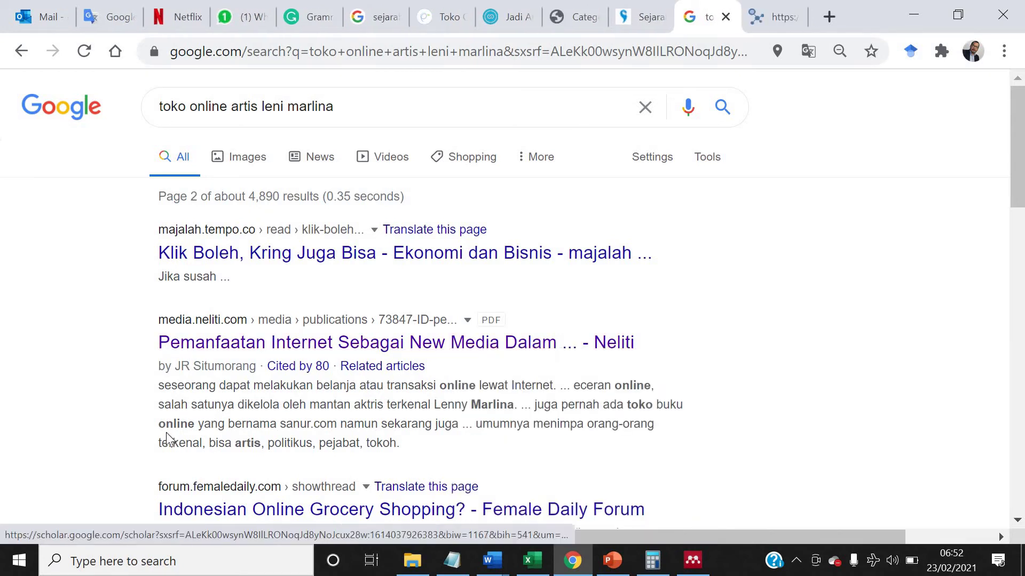
Open the Female Daily Forum result "Indonesian Online Grocery Shopping?" from the second results page in a new tab
scroll(167, 439, down, 2)
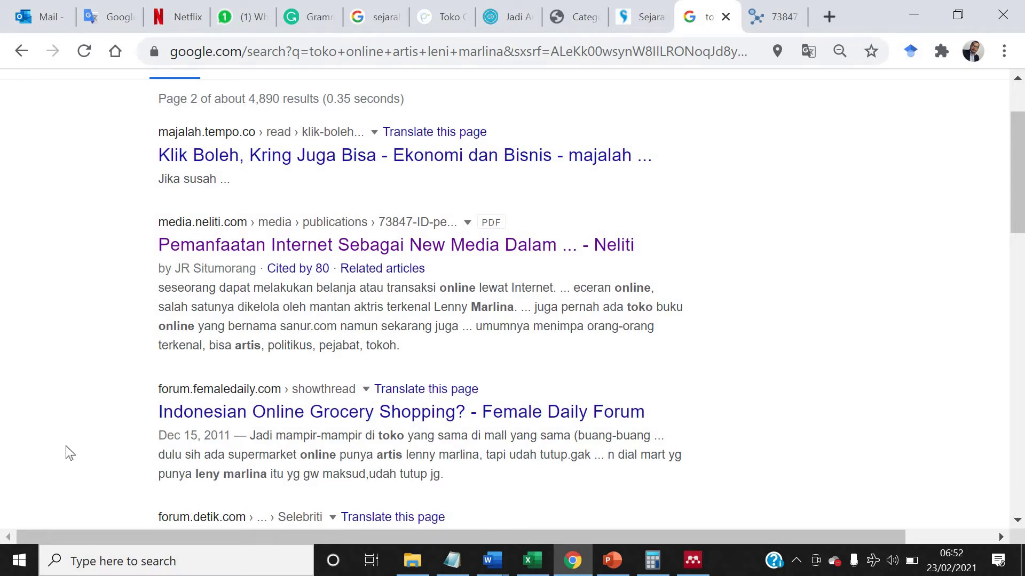
scroll(69, 451, down, 2)
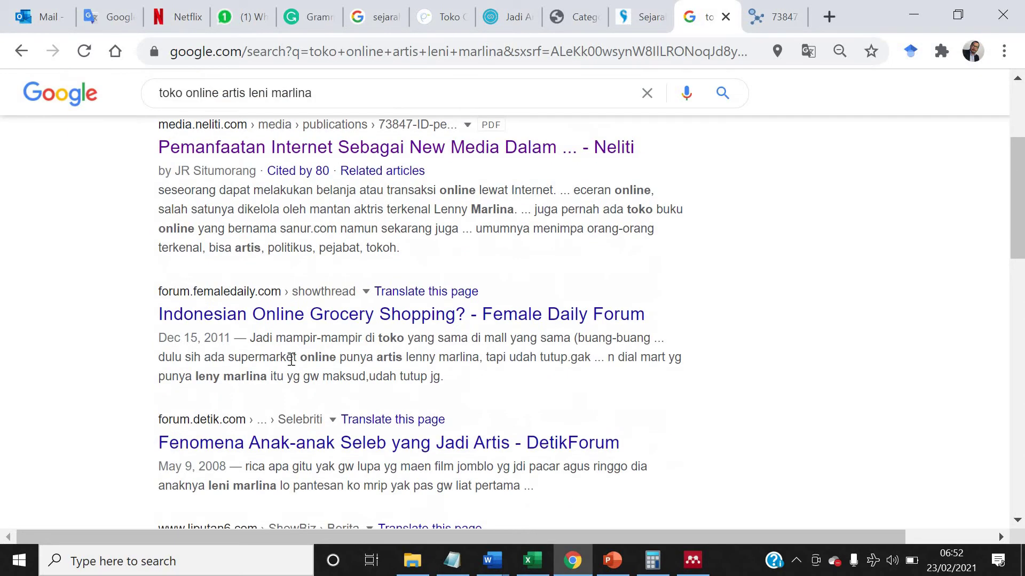
right_click(327, 323)
key(Down)
key(Return)
Look over the remaining results and search Google for "lippo grup membeli toko online artis leni marlina"
scroll(88, 373, down, 2)
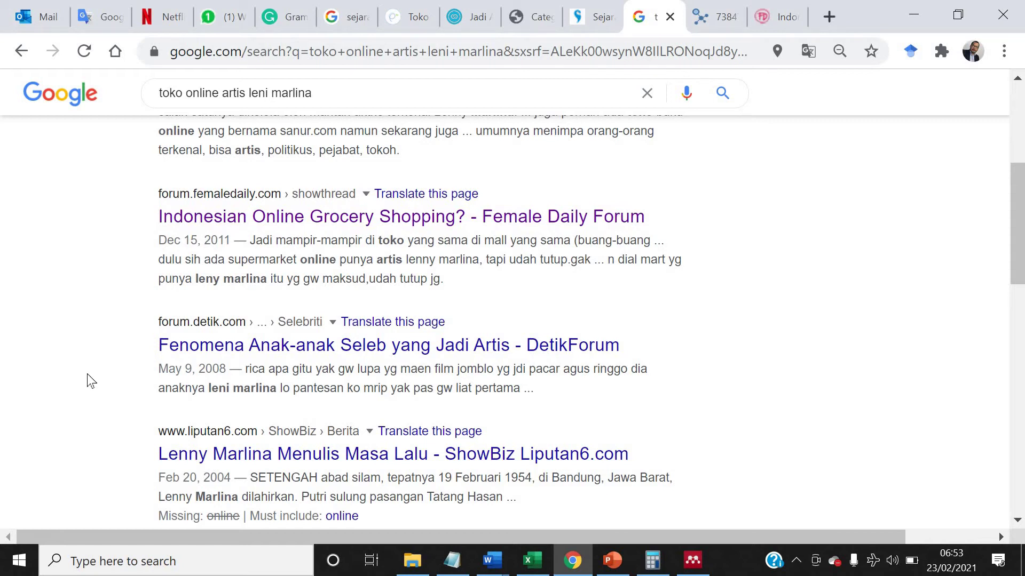
scroll(87, 374, down, 2)
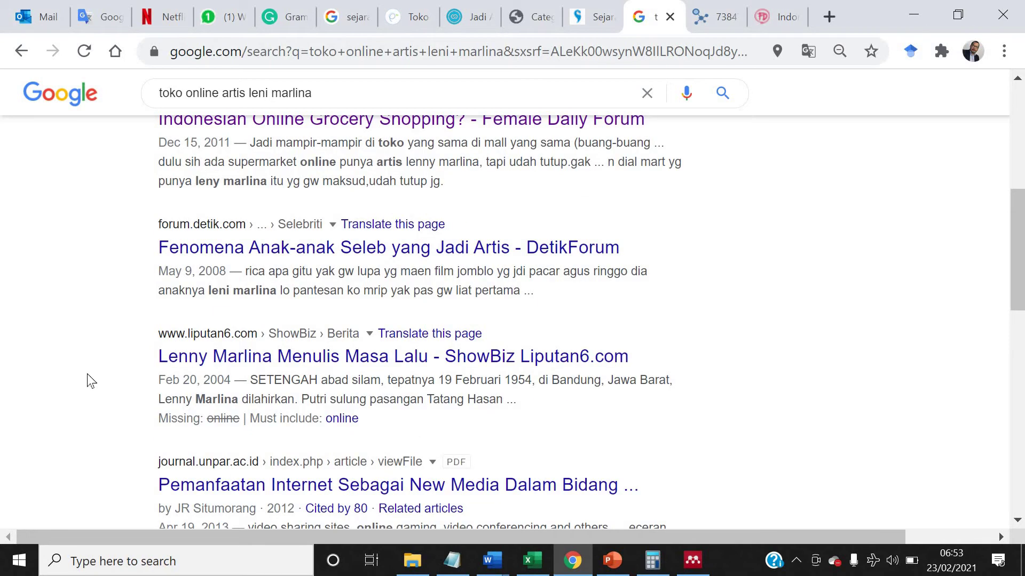
scroll(88, 374, up, 8)
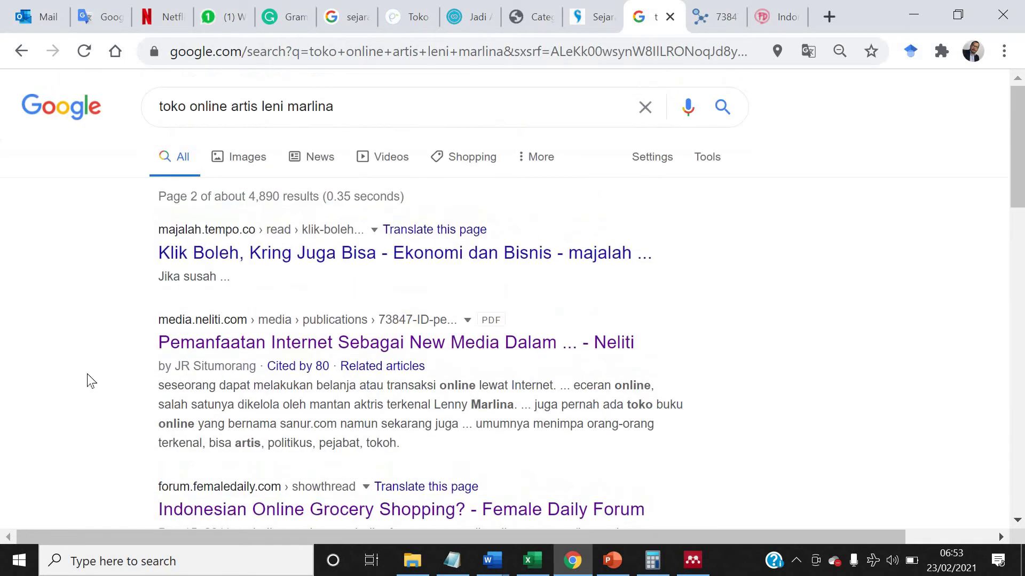
click(383, 116)
key(ctrl+a)
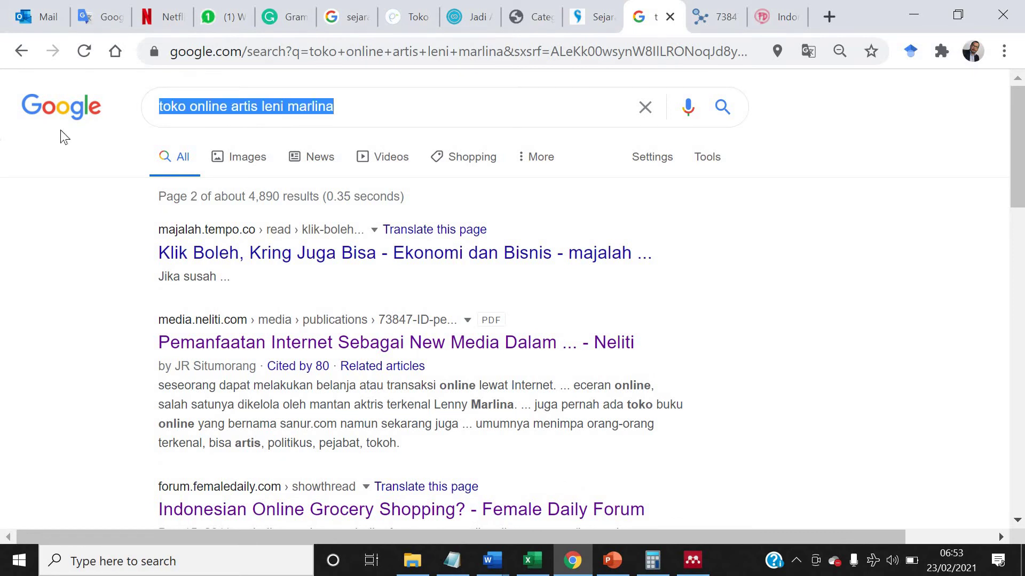
text(lippo grup )
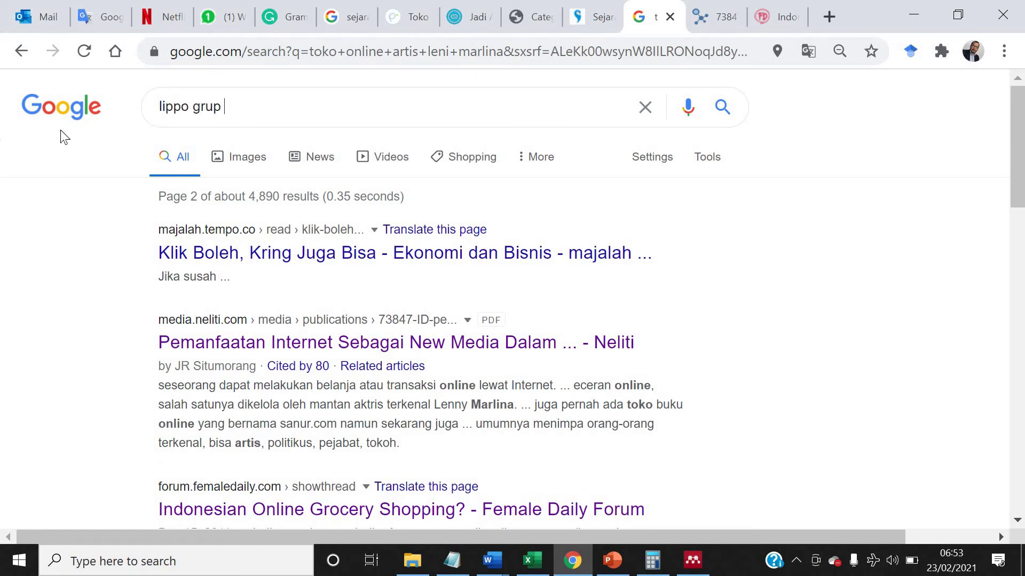
text(membeli toko online )
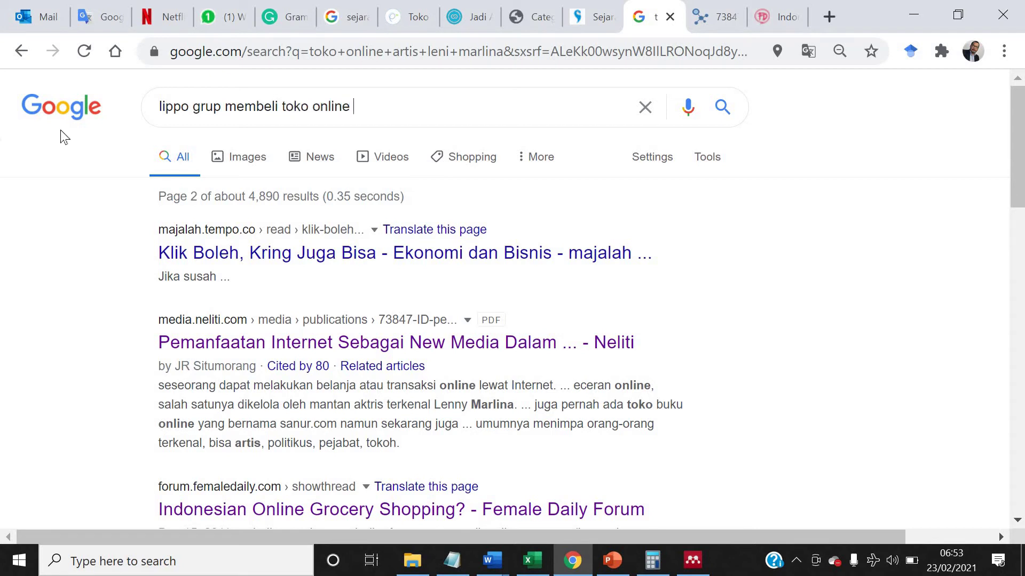
text(artis leni mark=l)
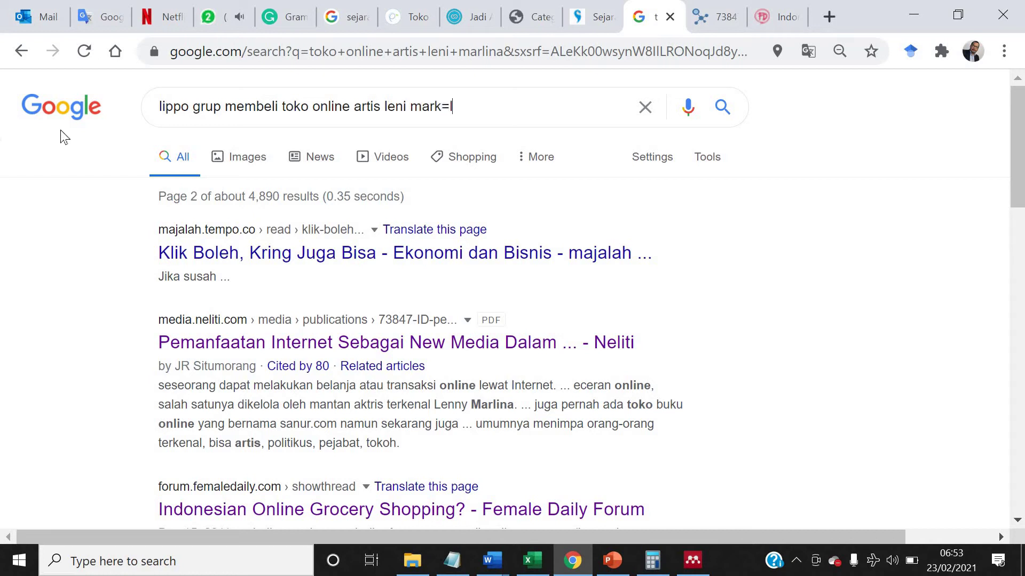
key(BackSpace)
key(BackSpace)
key(BackSpace)
text(lina)
key(Return)
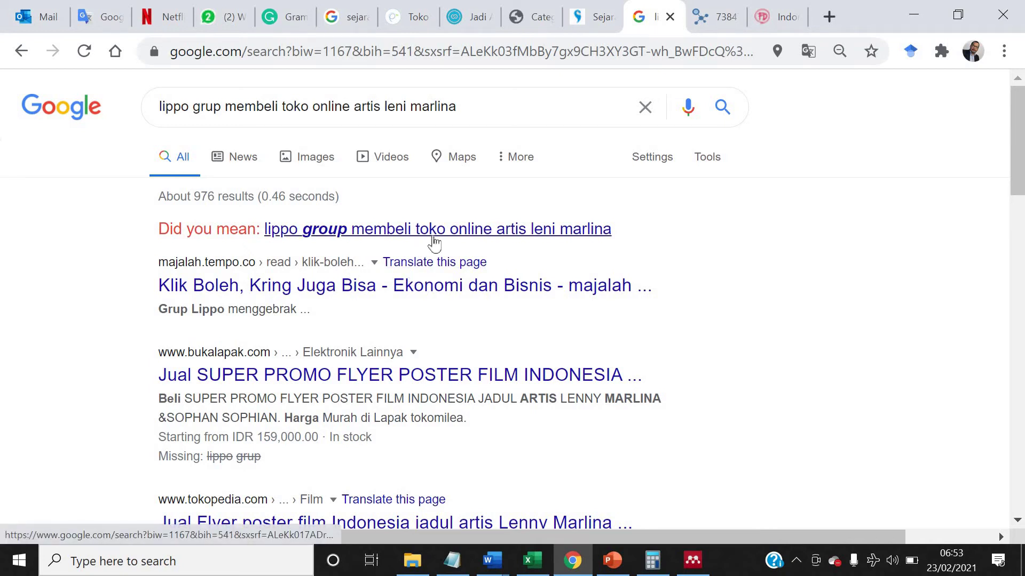
Accept the suggested query "lippo group membeli toko online artis leni marlina" and look through its results
click(408, 231)
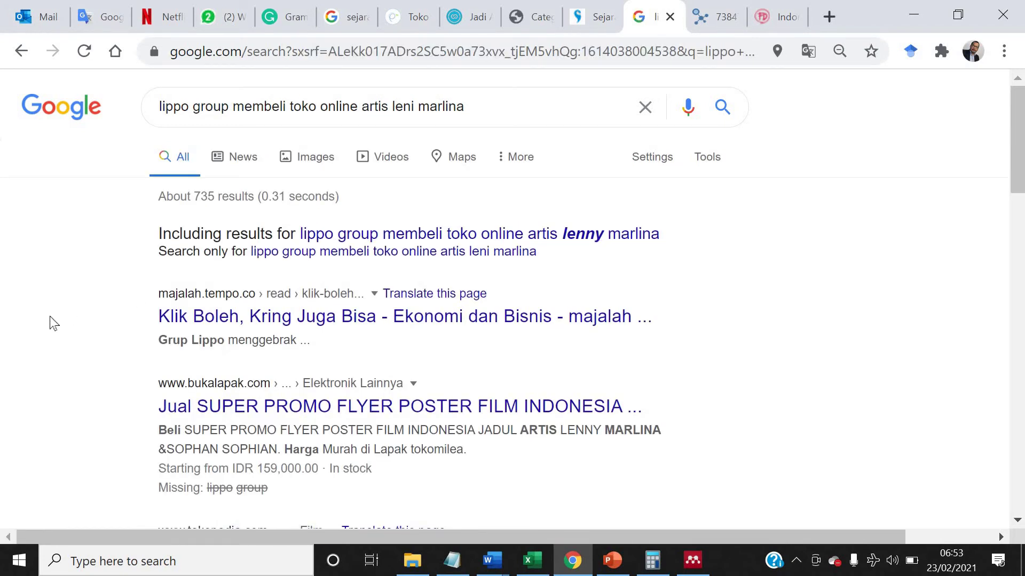
scroll(54, 323, down, 2)
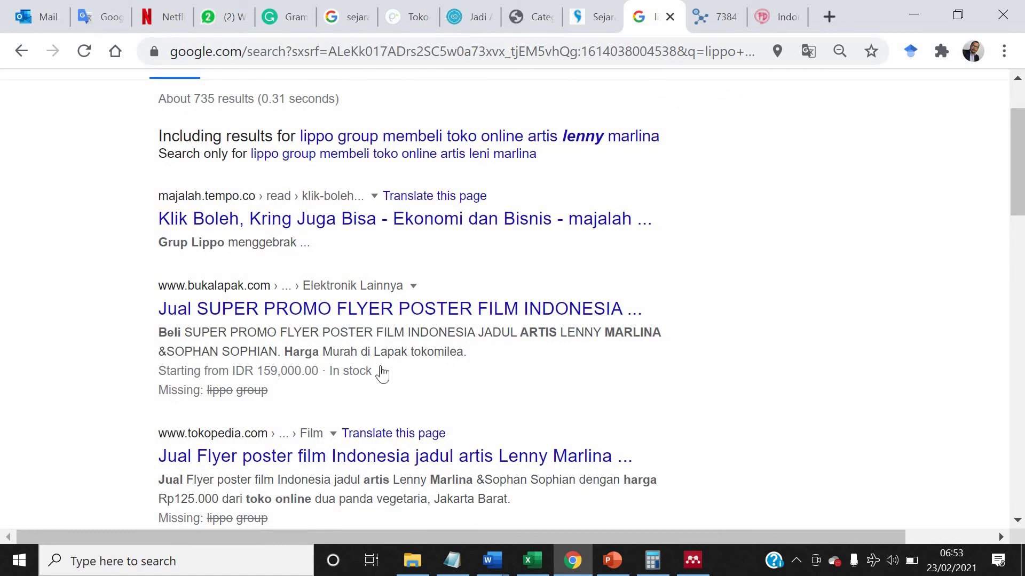
scroll(155, 423, down, 2)
scroll(59, 430, down, 7)
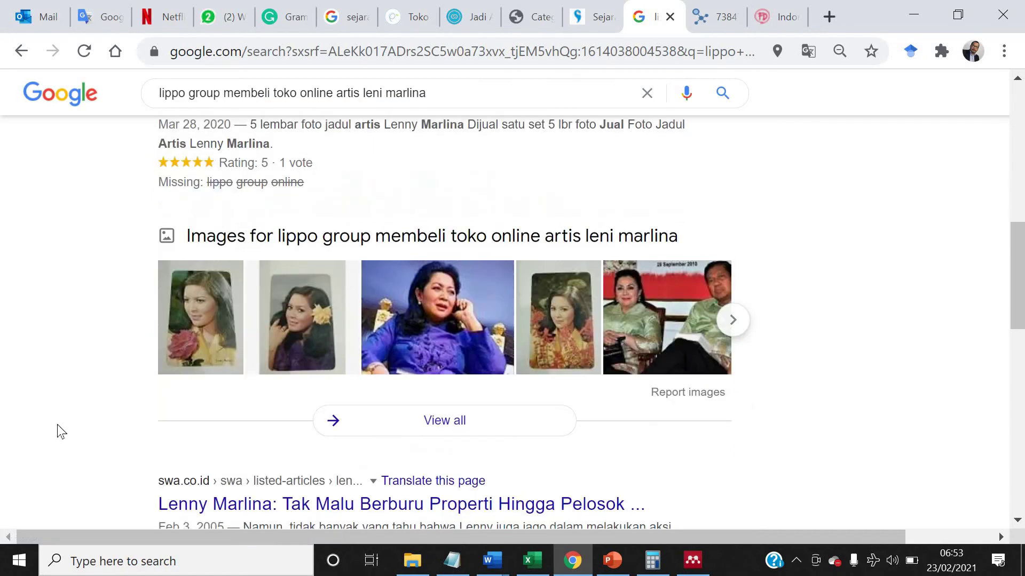
scroll(60, 431, down, 6)
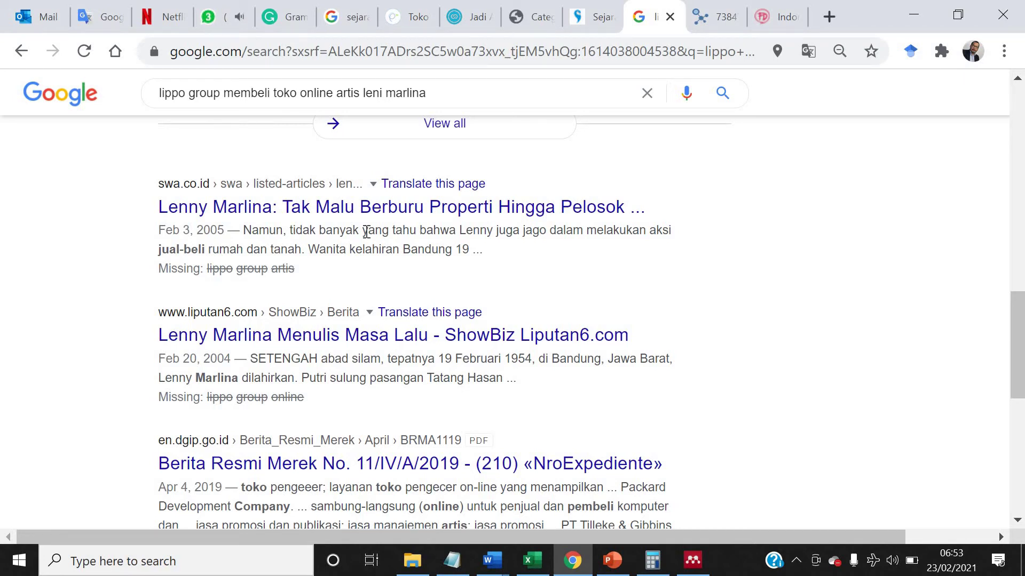
scroll(367, 232, up, 10)
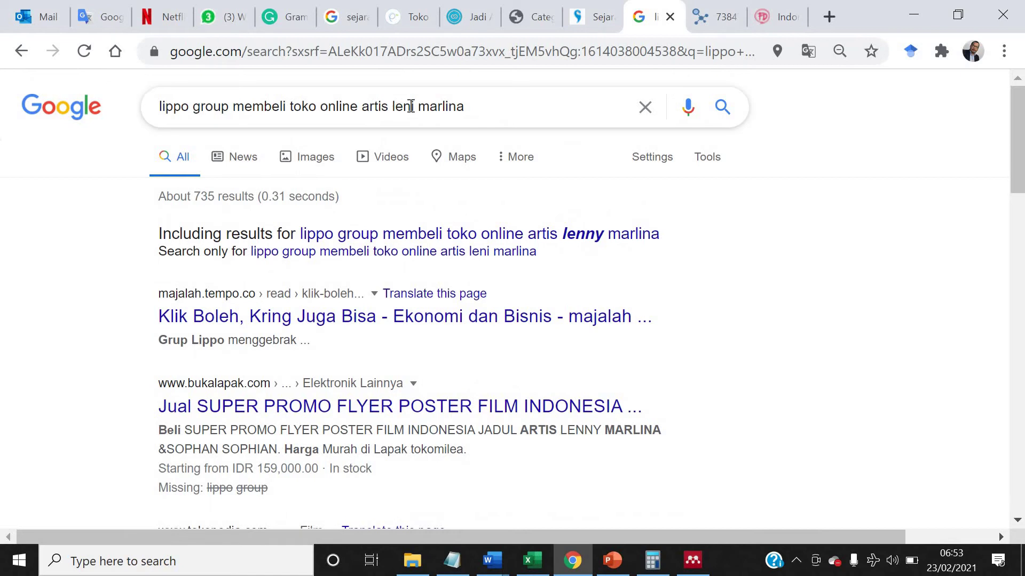
Correct the name in the query to "lenny marlina", search again and look through the first results page
click(416, 107)
key(BackSpace)
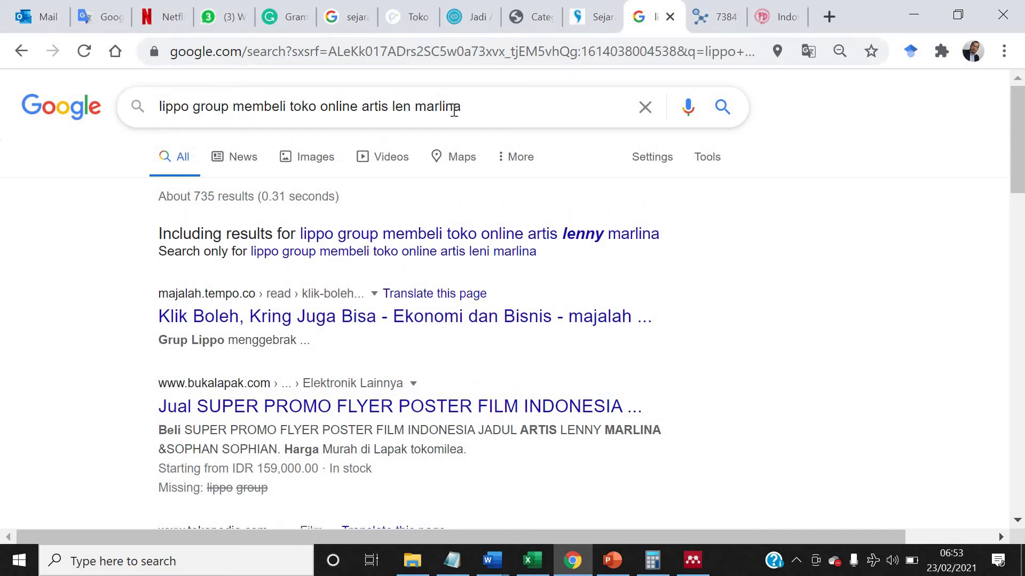
text(ny)
key(Return)
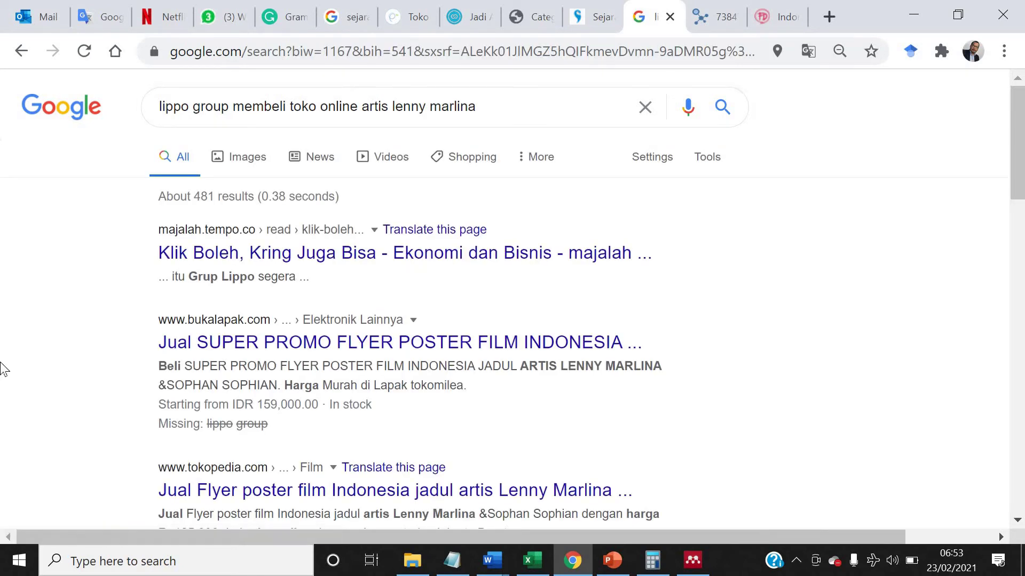
scroll(2, 369, down, 7)
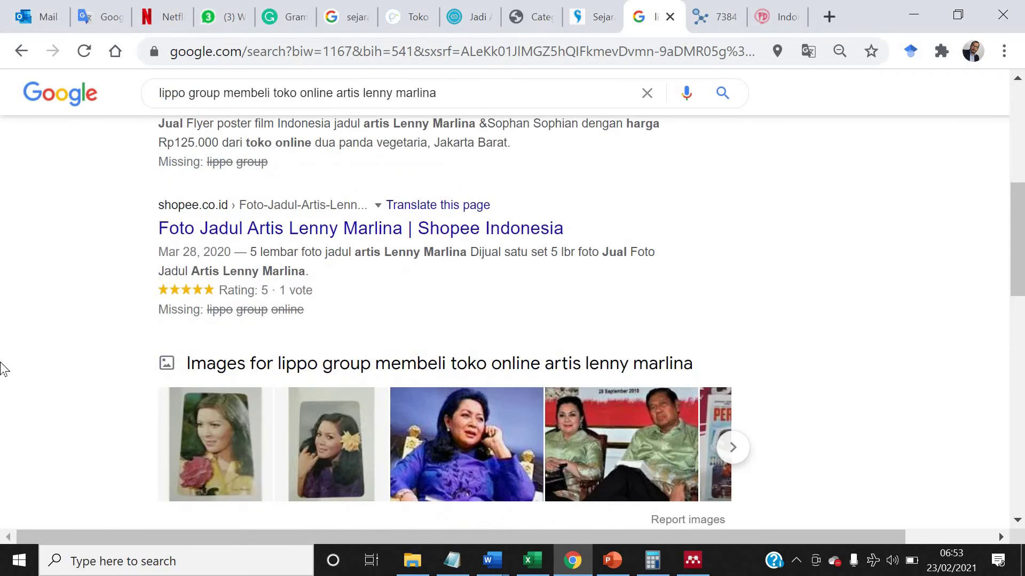
scroll(3, 368, down, 7)
scroll(3, 369, down, 4)
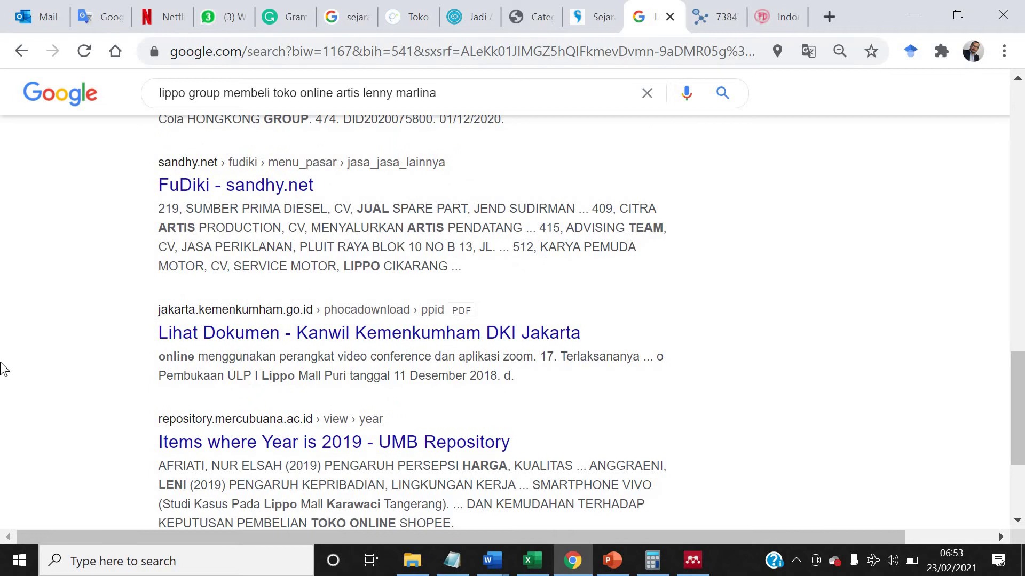
scroll(3, 369, down, 4)
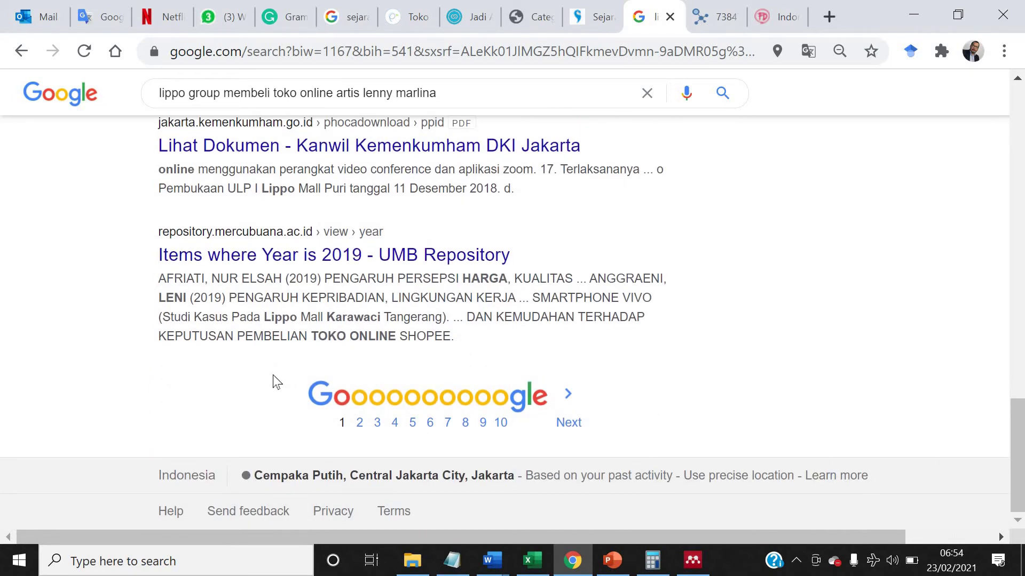
Go to the second results page and open the issuu result "TERRASSE / Edisi 25 by EXQUISITE MEDIA" in a new tab
click(566, 428)
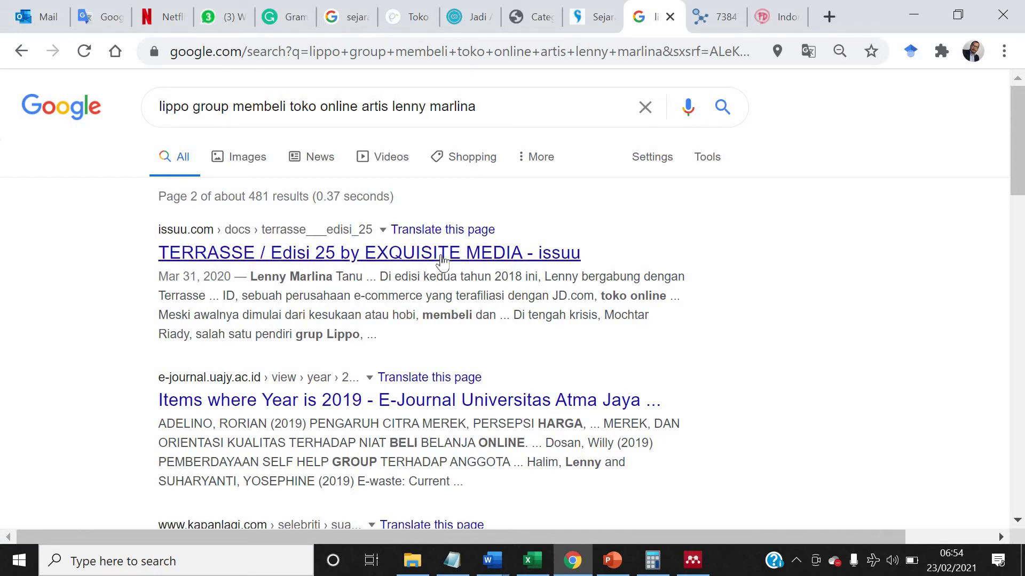
right_click(442, 260)
click(459, 273)
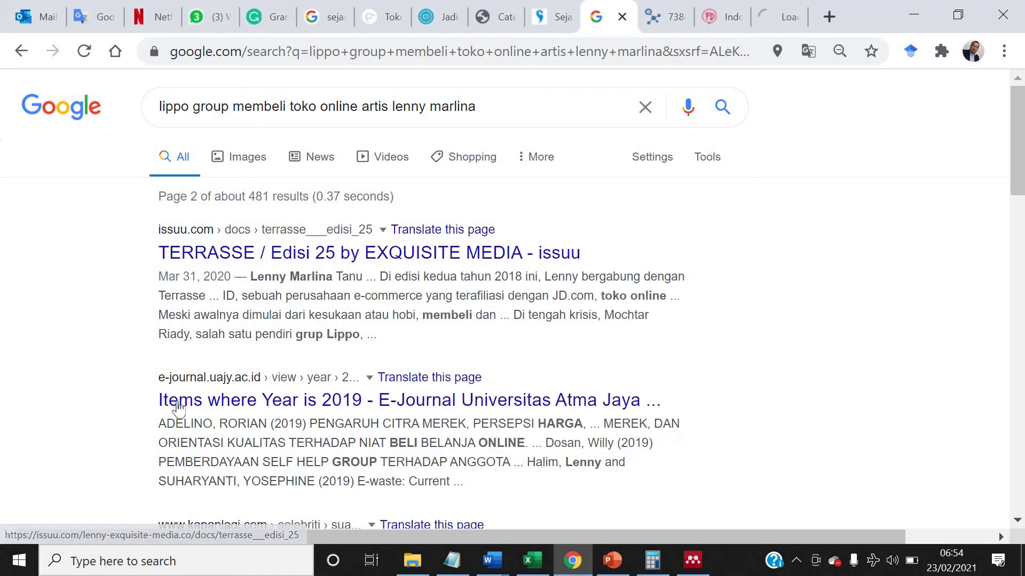
scroll(178, 406, down, 4)
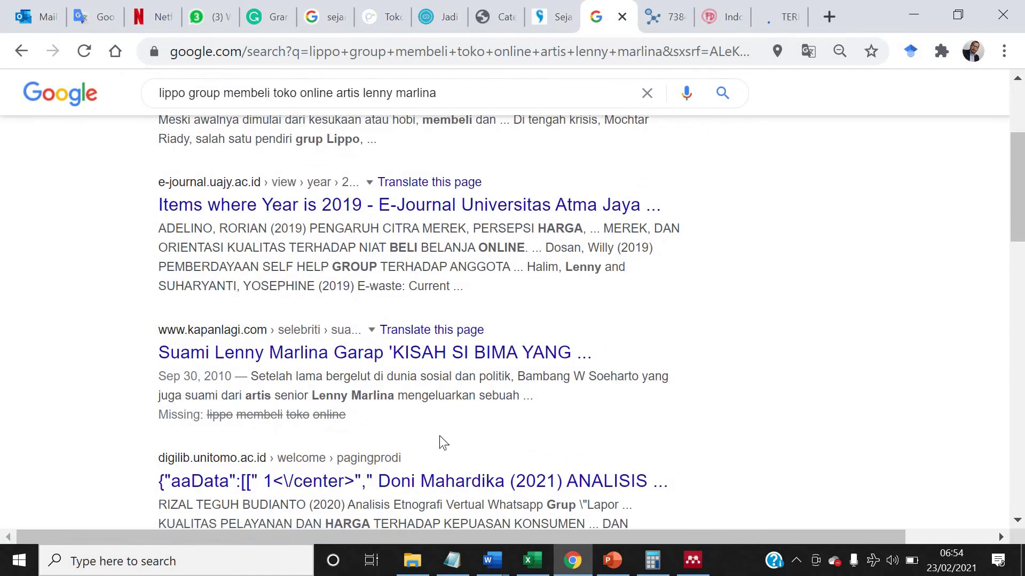
Switch to the Female Daily Forum thread, dismiss the translation offer and skim the opening post
click(725, 31)
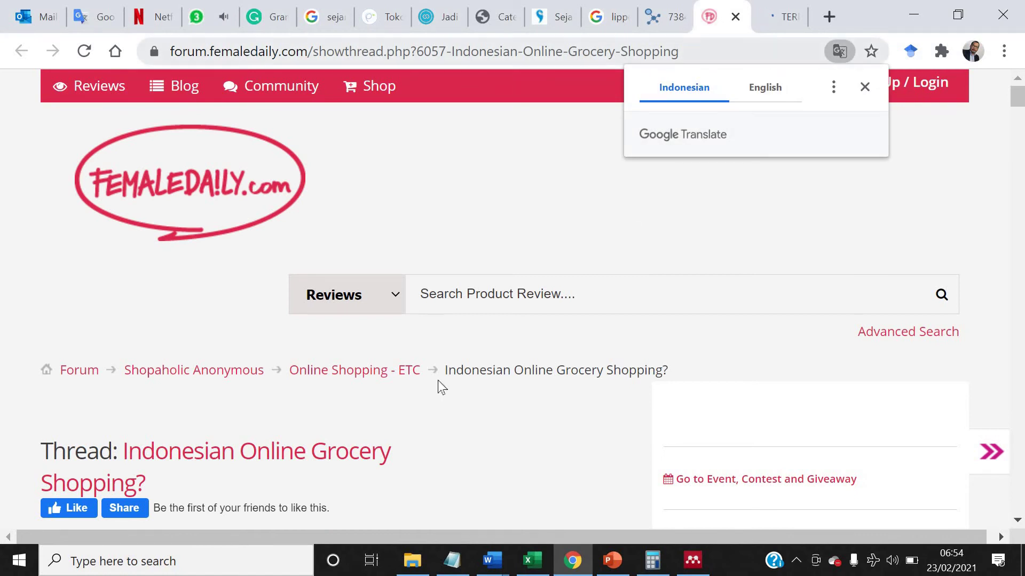
scroll(438, 380, down, 8)
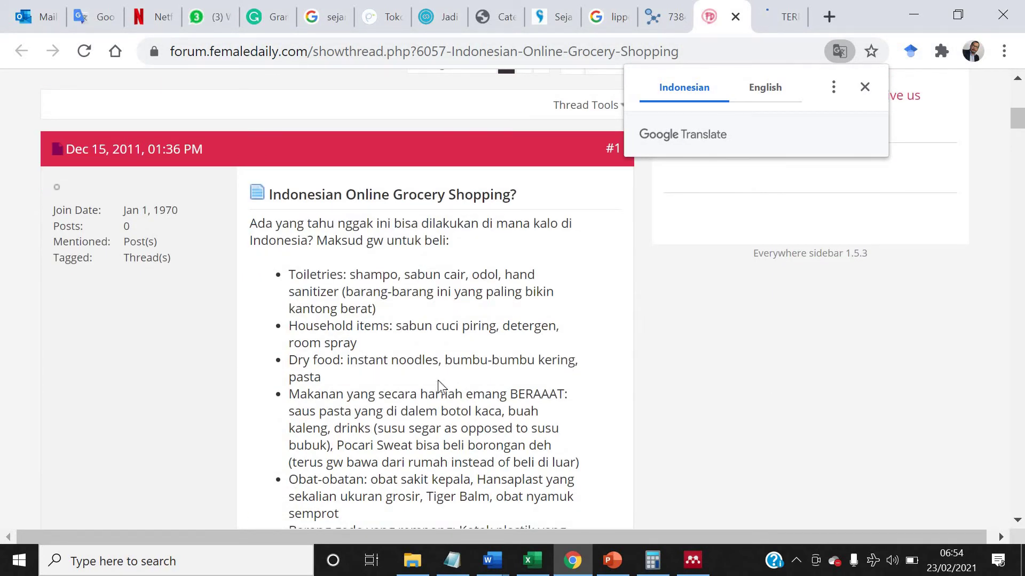
scroll(439, 385, down, 7)
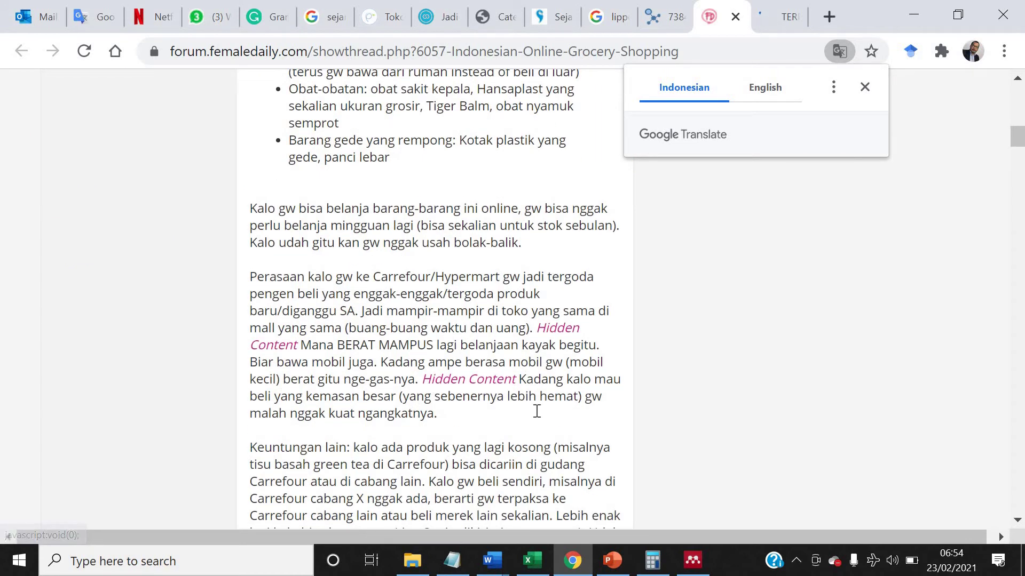
scroll(537, 411, down, 2)
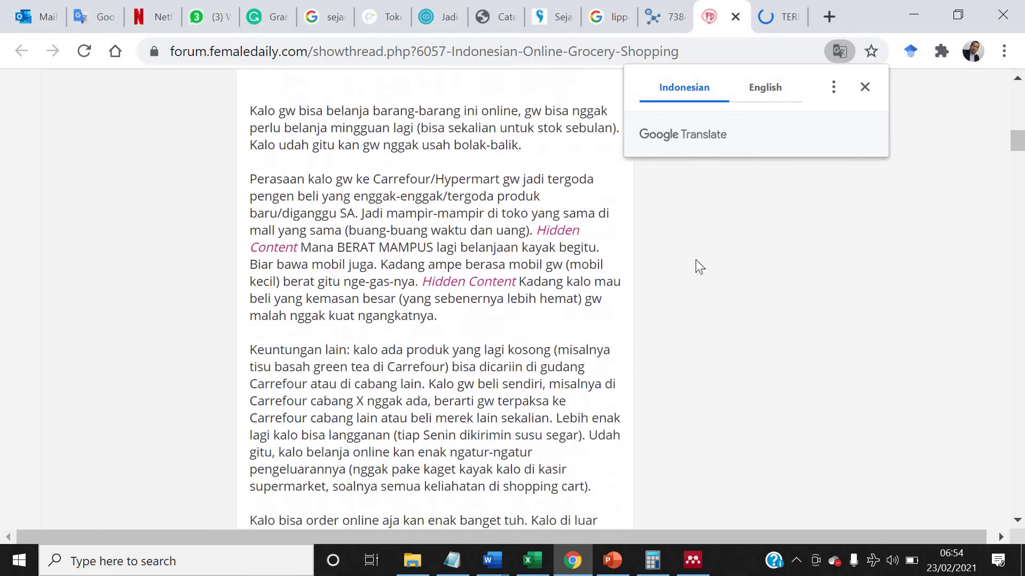
click(865, 87)
scroll(629, 411, up, 7)
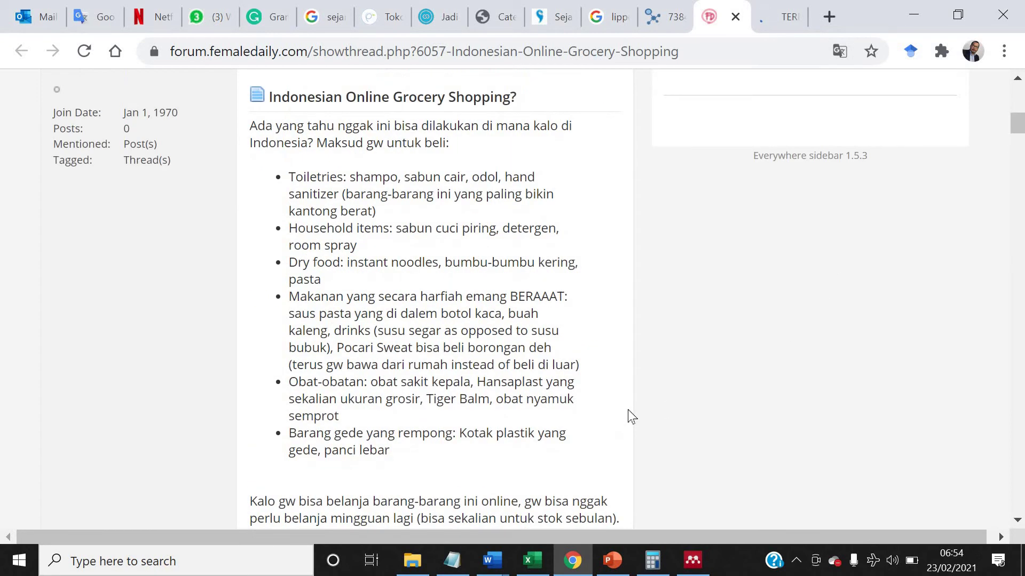
scroll(627, 409, up, 4)
Find "lenny" in the forum thread and read the replies about the actress's online supermarket
key(ctrl+f)
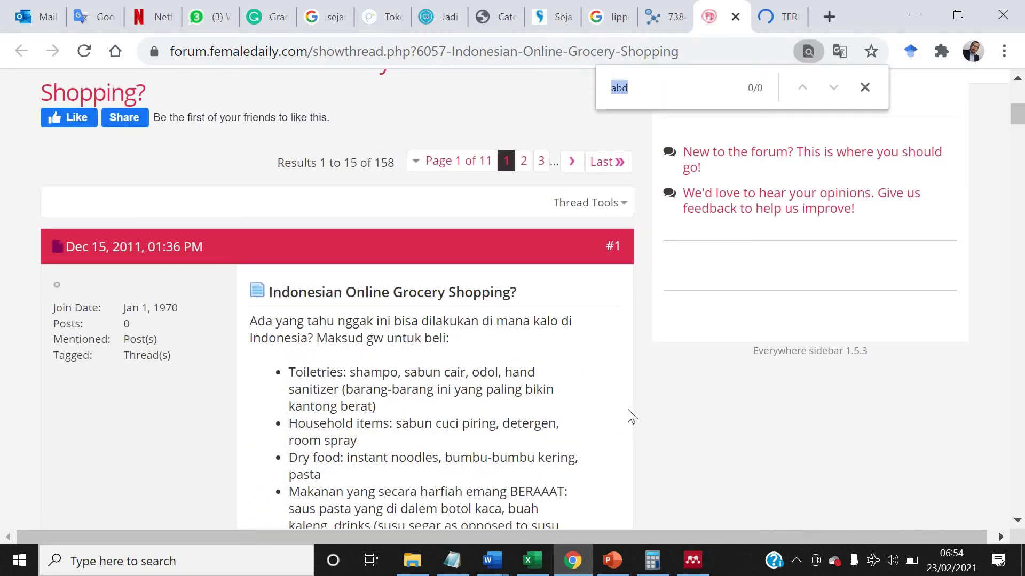
text(len)
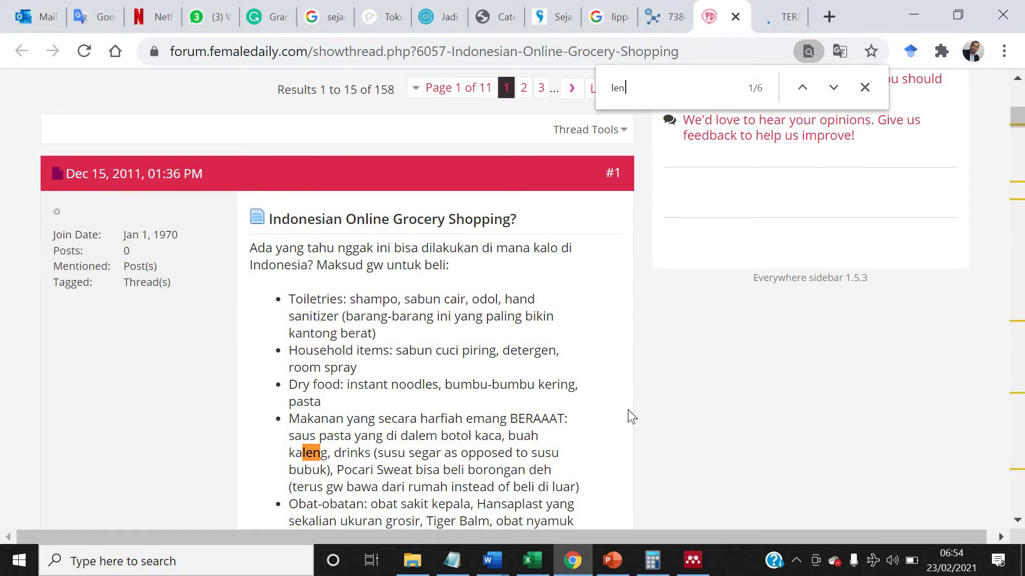
text(ny)
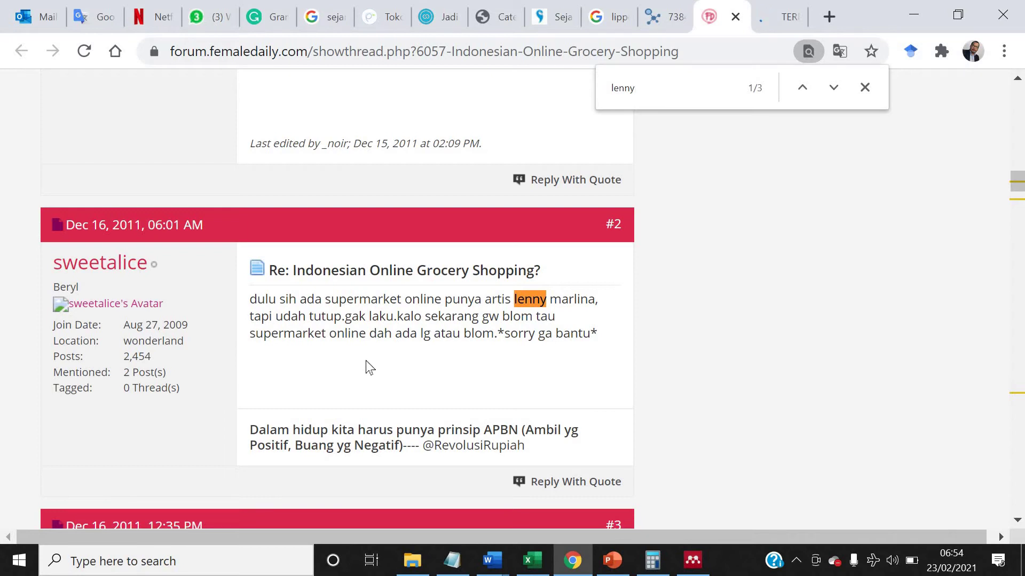
scroll(366, 361, down, 2)
scroll(367, 361, down, 4)
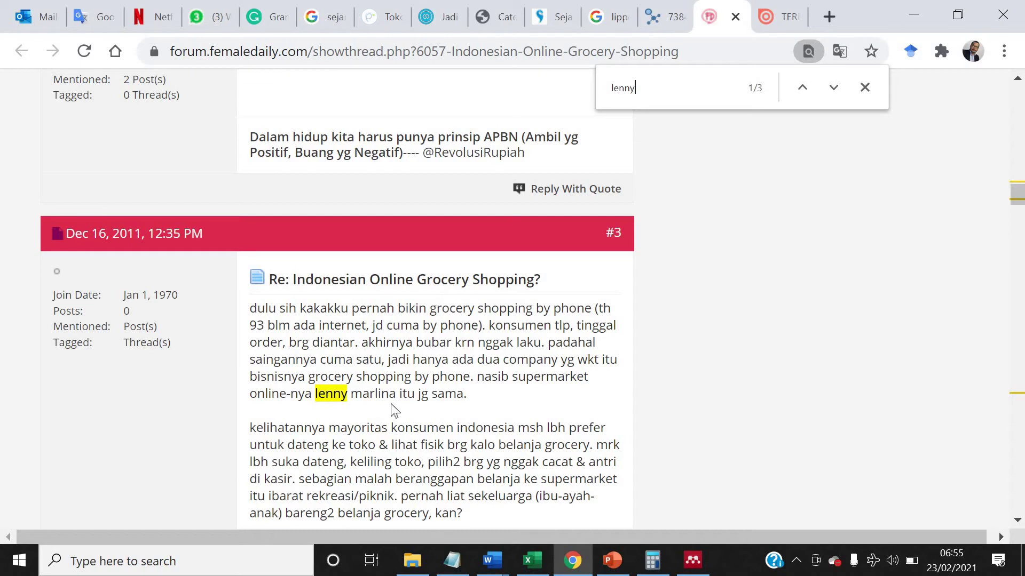
scroll(394, 410, up, 6)
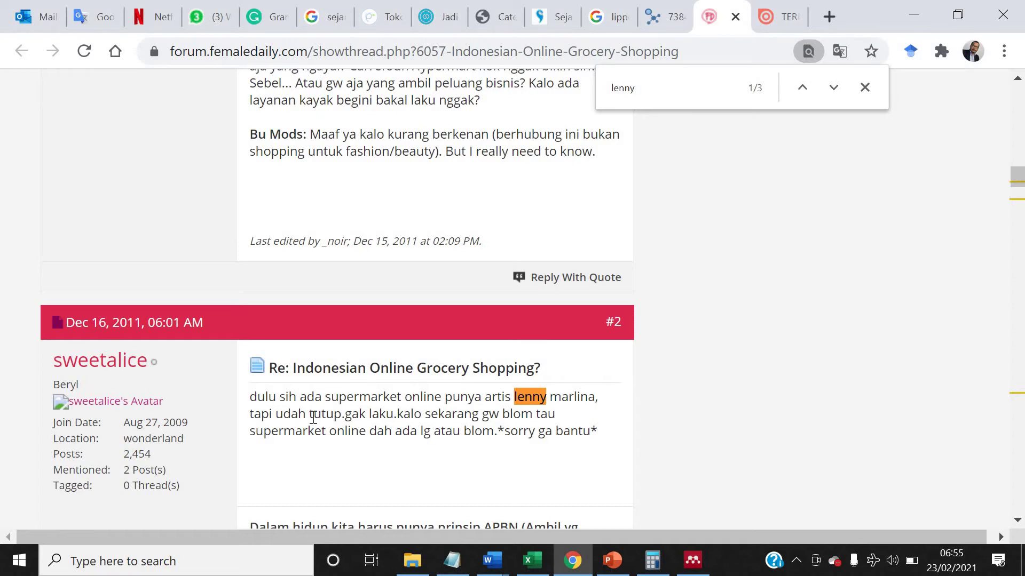
scroll(314, 417, down, 2)
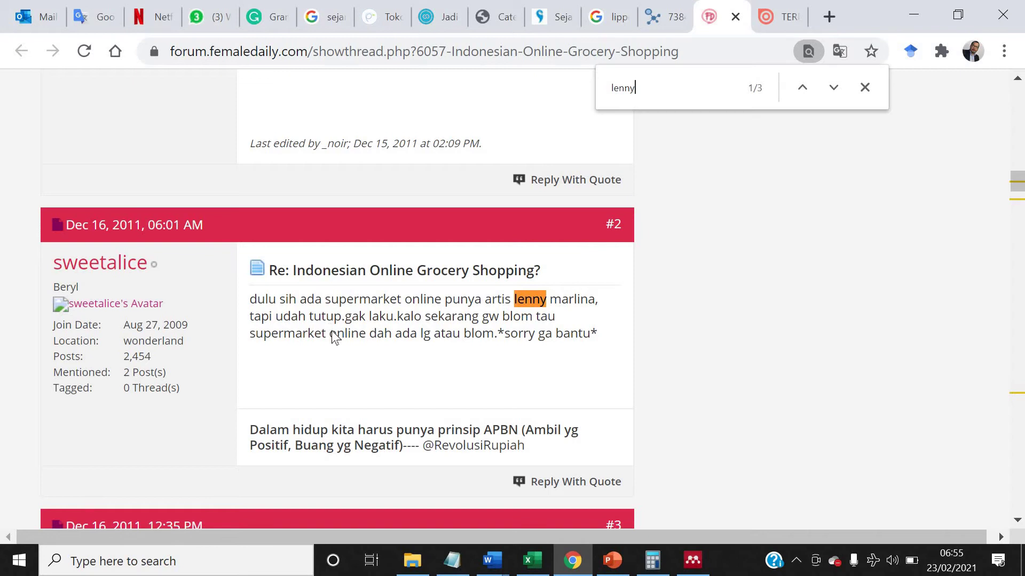
scroll(331, 330, down, 15)
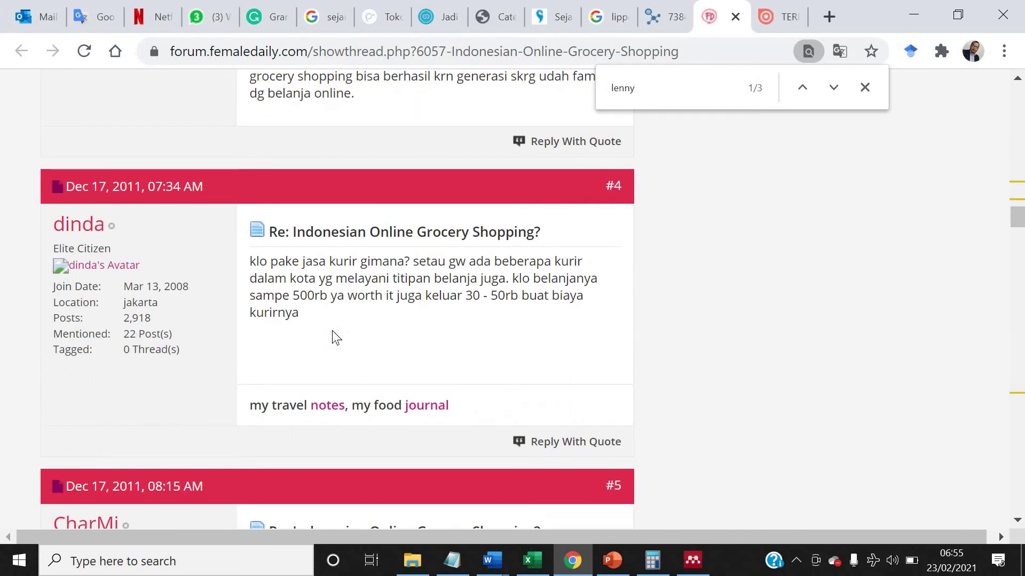
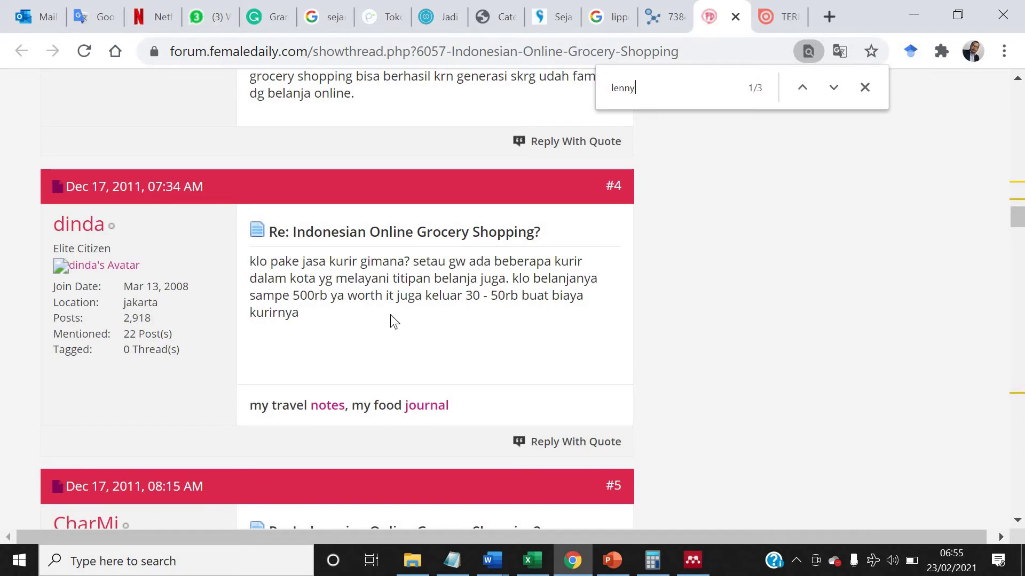
Skim the next replies in the forum thread and go back to the post mentioning Lenny Marlina's online supermarket
scroll(393, 321, down, 5)
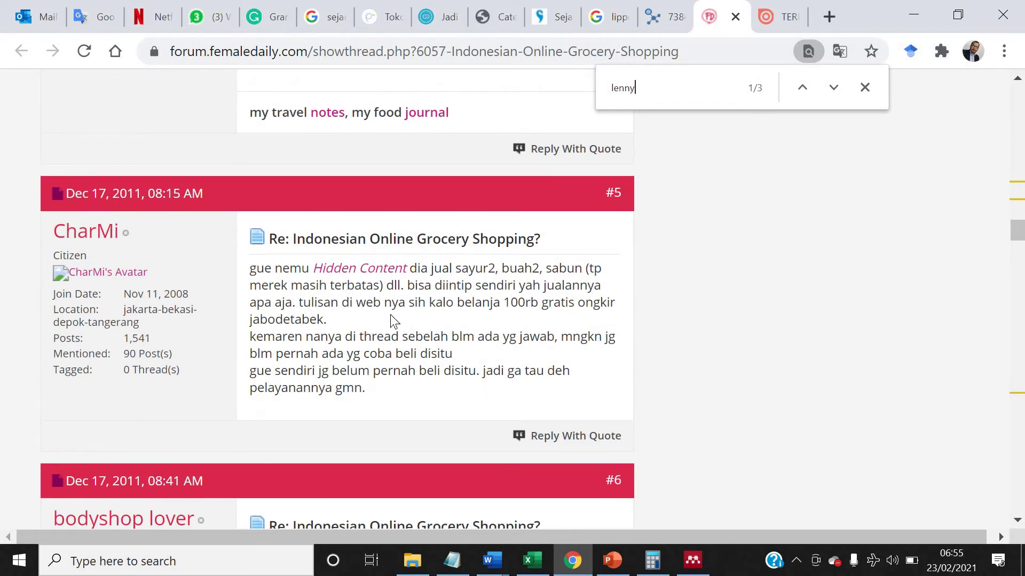
scroll(392, 321, down, 5)
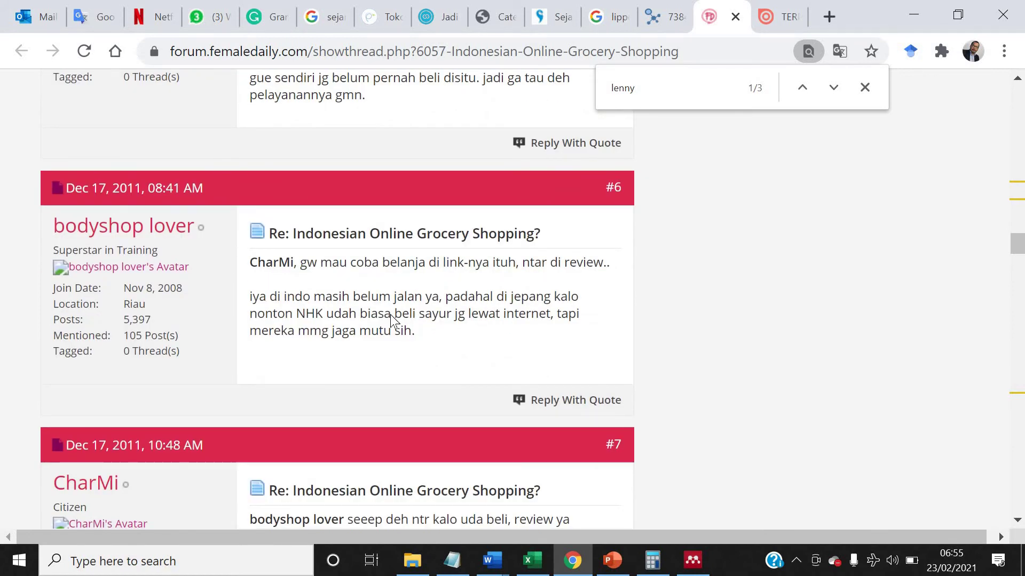
scroll(391, 321, up, 18)
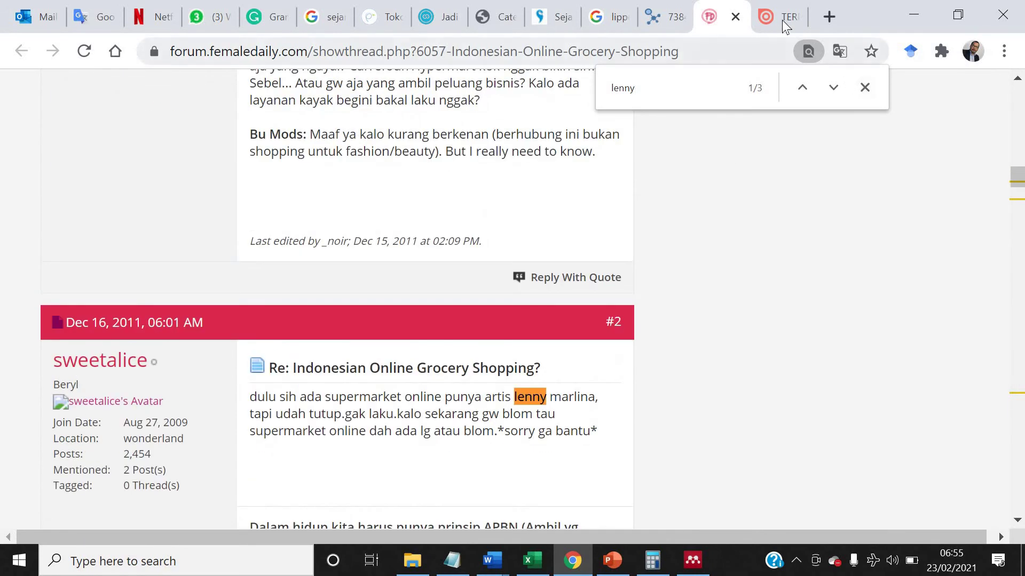
Switch to the issuu TERRASSE Edisi 25 publication, allow all cookies and skim its list of stories
click(777, 17)
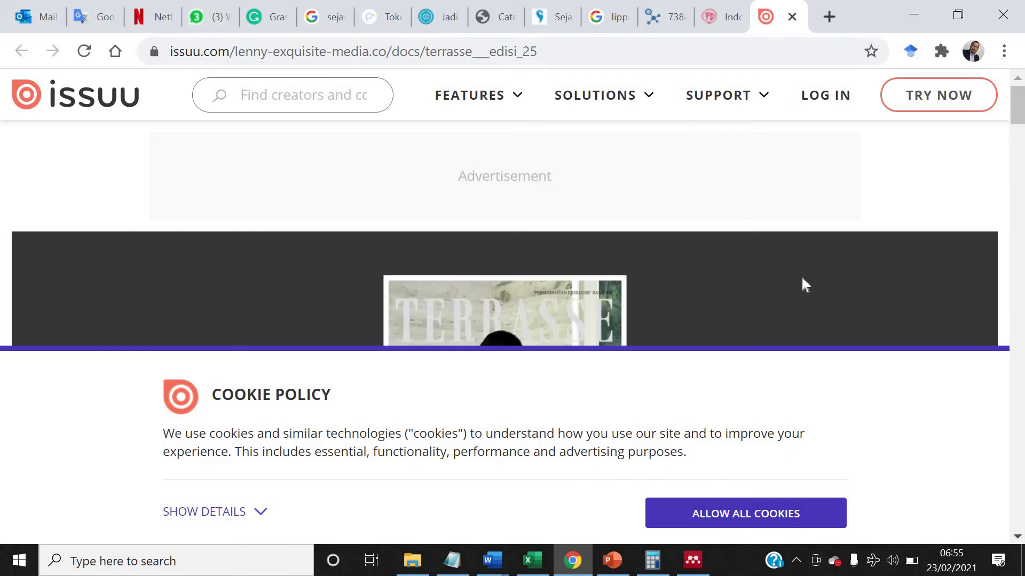
scroll(803, 280, down, 5)
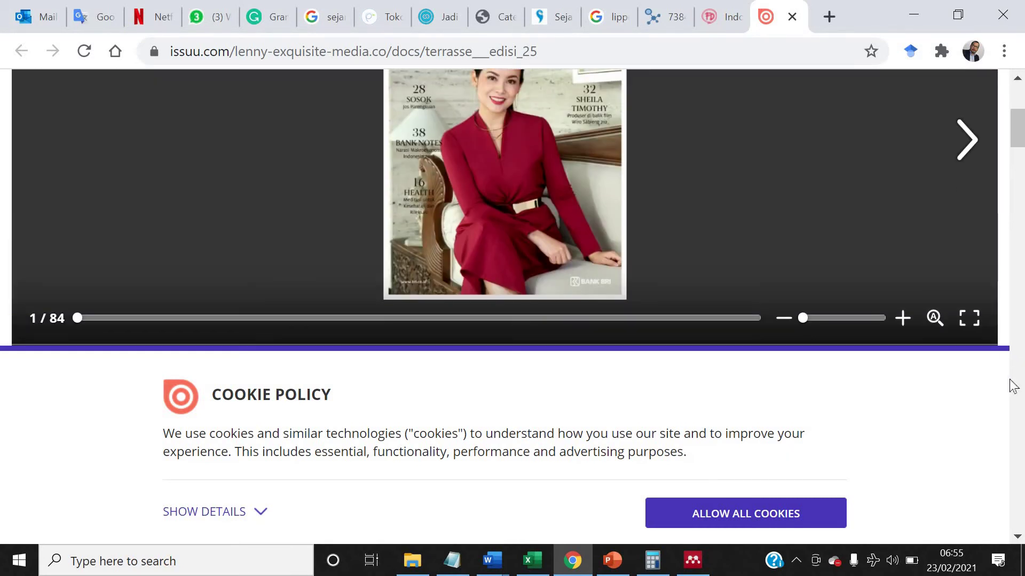
click(1018, 537)
click(1017, 533)
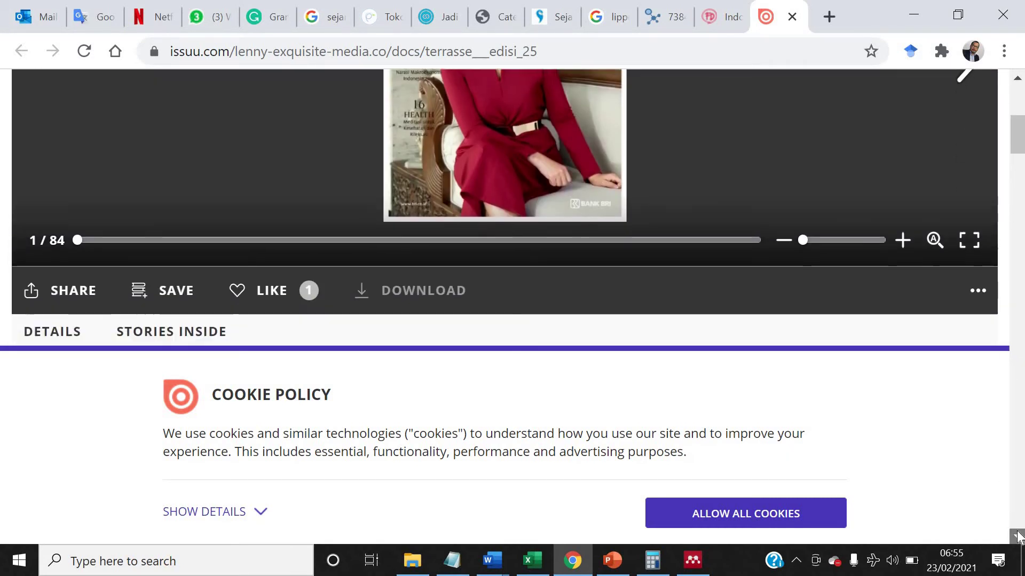
click(1018, 534)
scroll(822, 442, up, 4)
scroll(827, 446, up, 2)
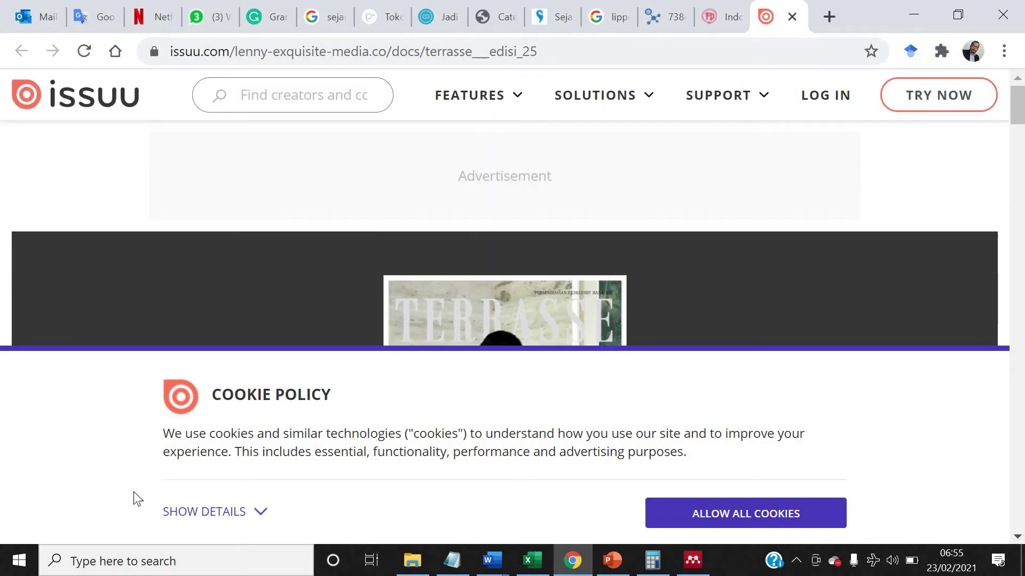
click(782, 514)
scroll(791, 440, down, 12)
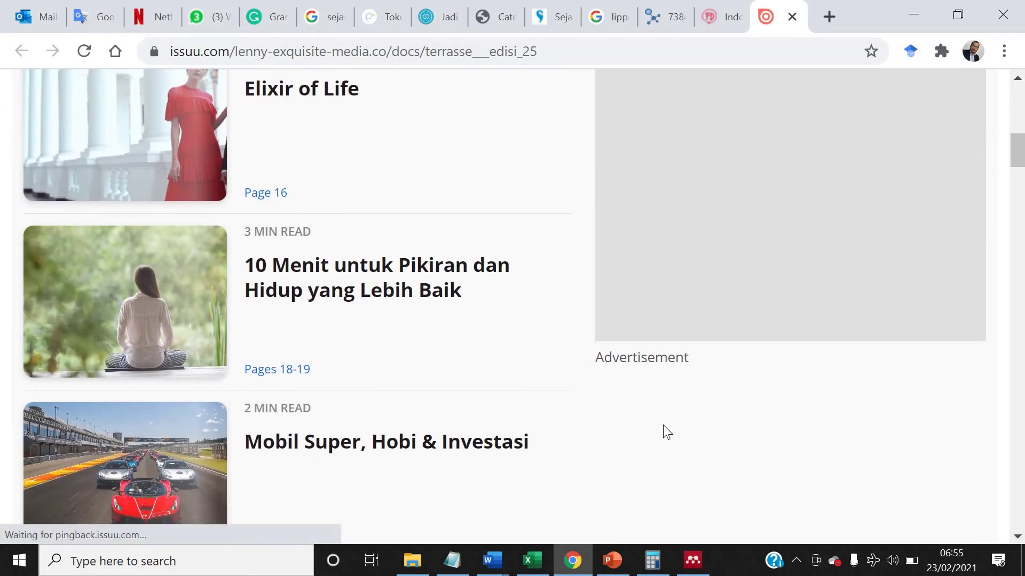
scroll(663, 425, down, 10)
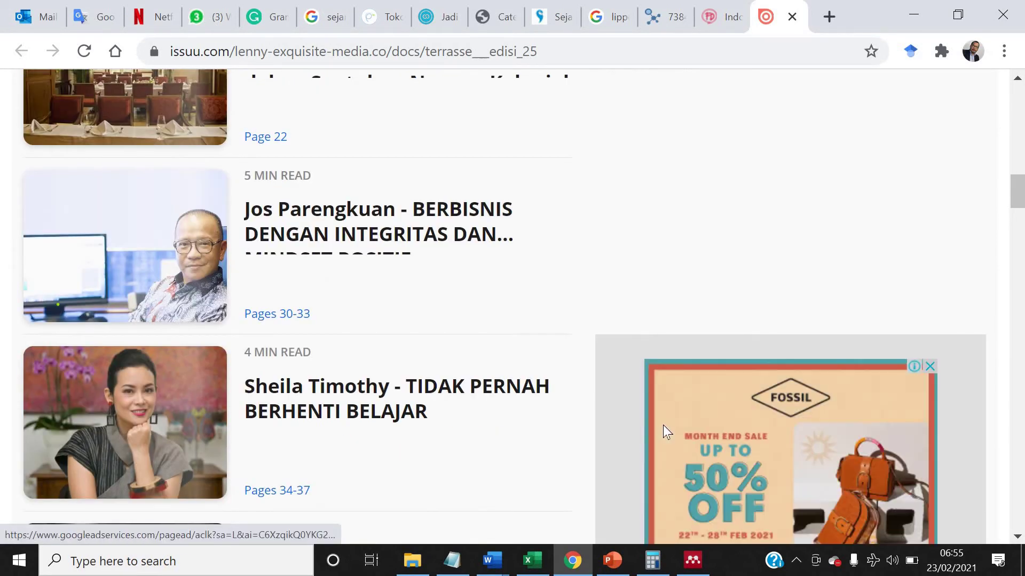
Search issuu for "lenny marlina" and look through the publications in the results
key(ctrl+f)
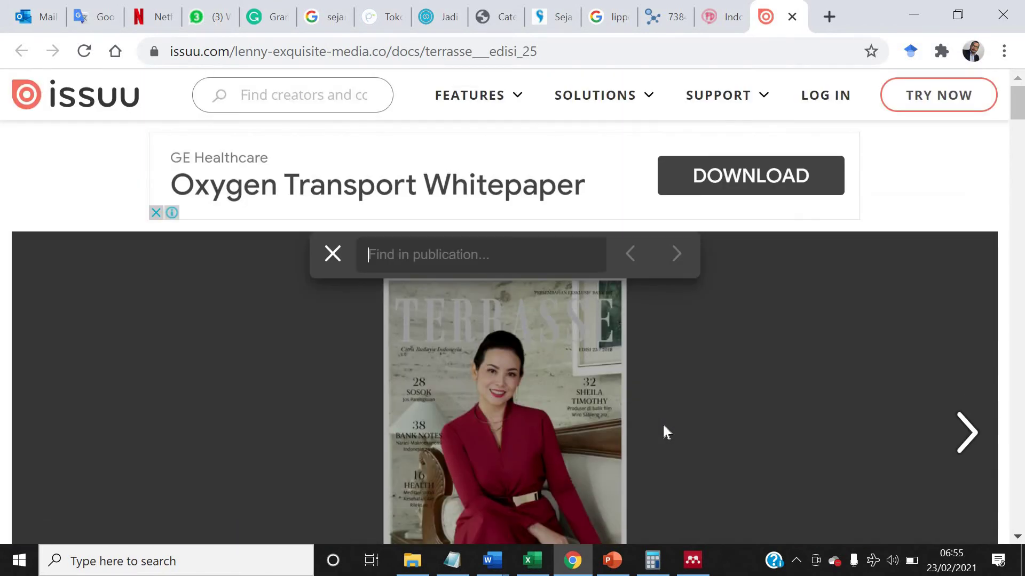
text(le)
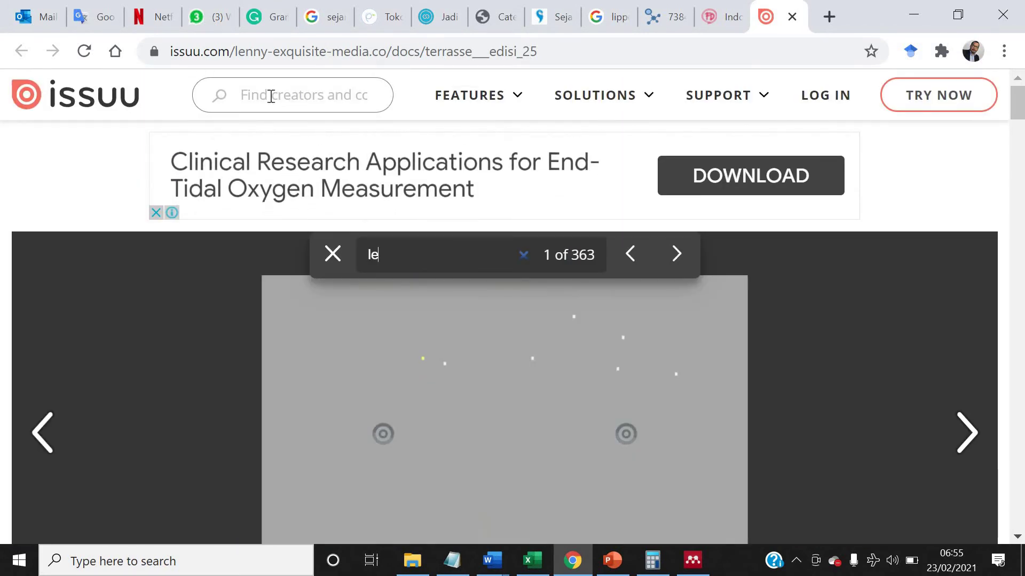
click(273, 88)
text(lenn)
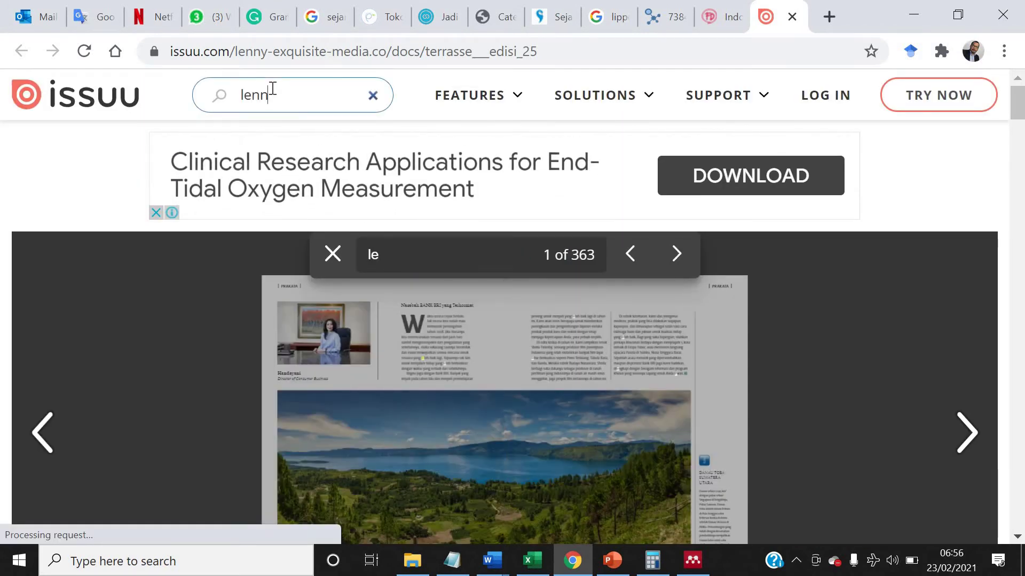
text(y marklina)
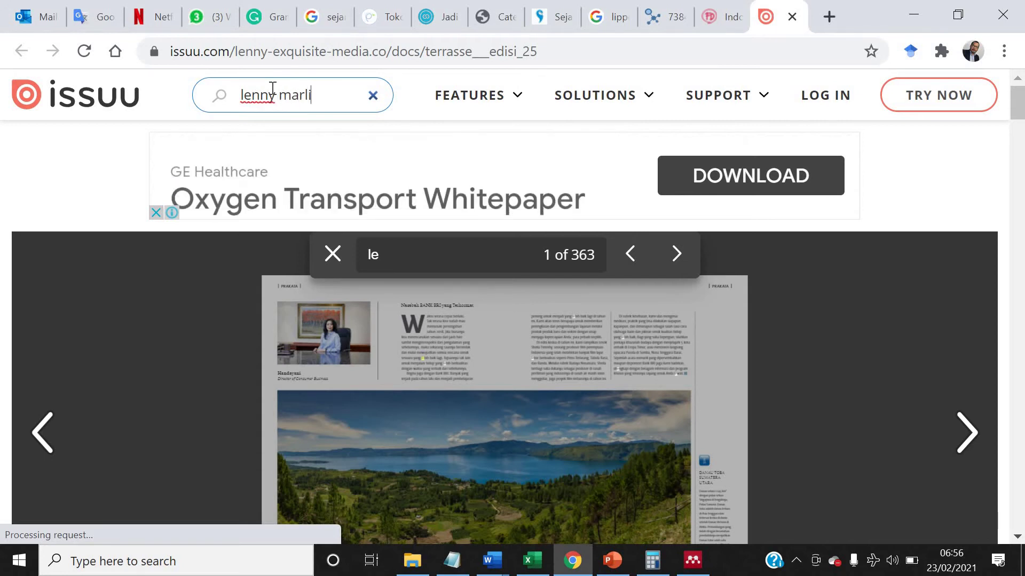
key(Return)
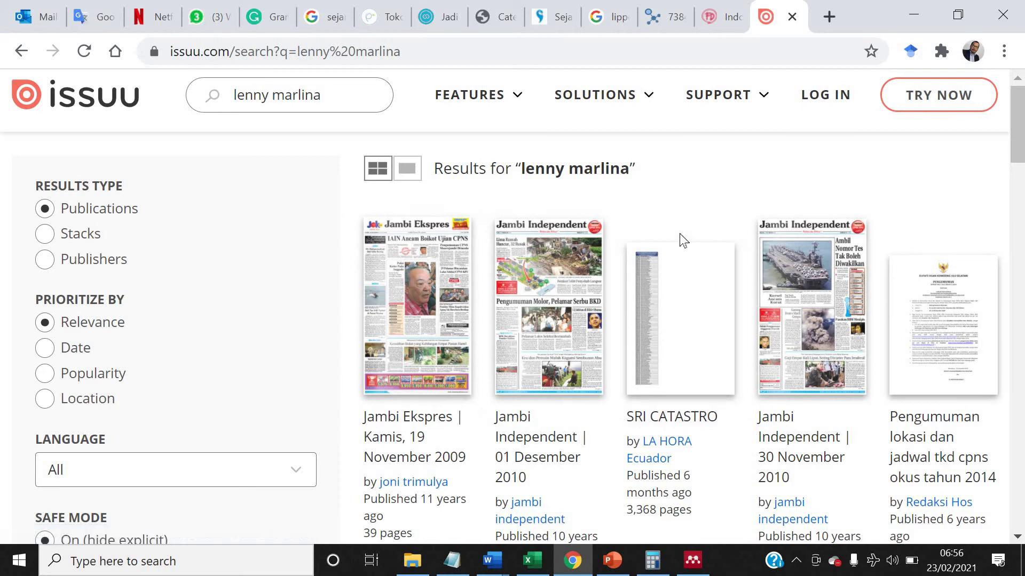
scroll(680, 240, down, 2)
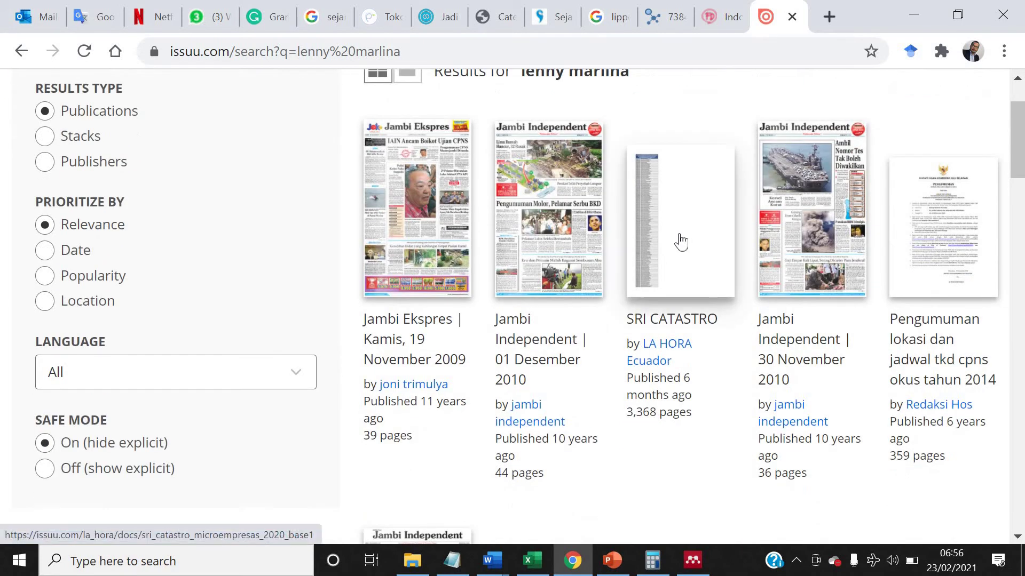
scroll(681, 242, down, 7)
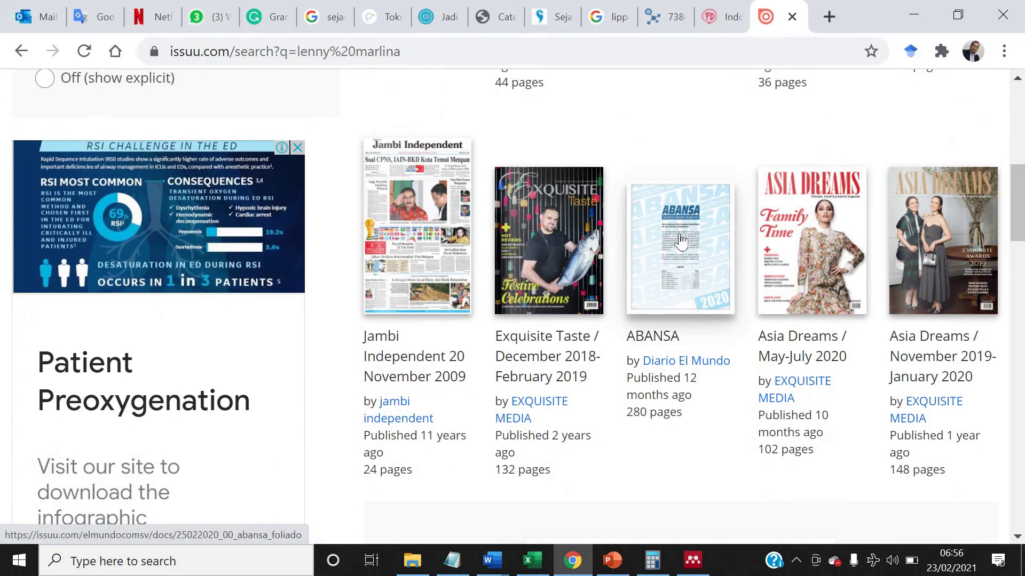
scroll(680, 239, down, 6)
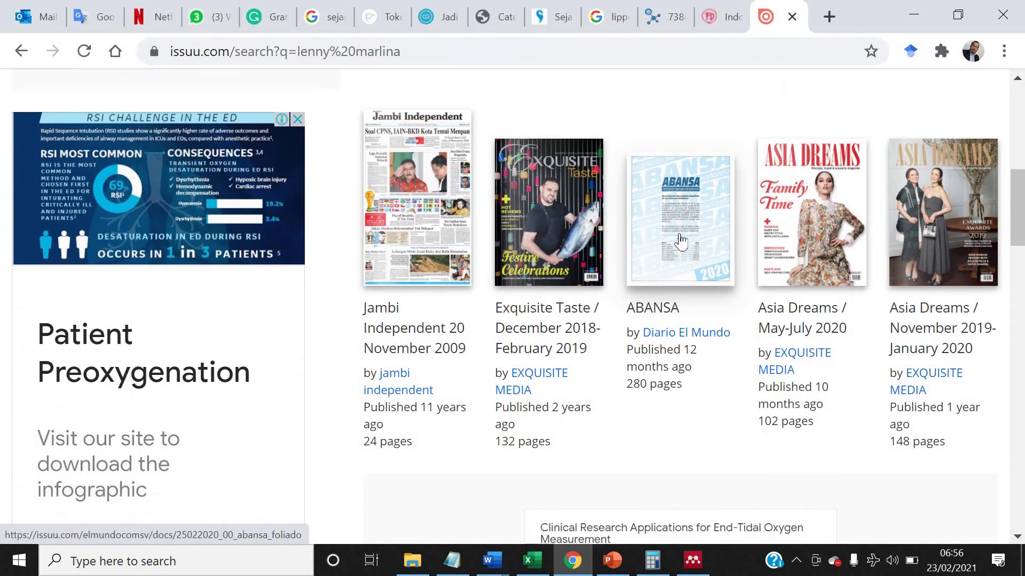
scroll(778, 110, up, 7)
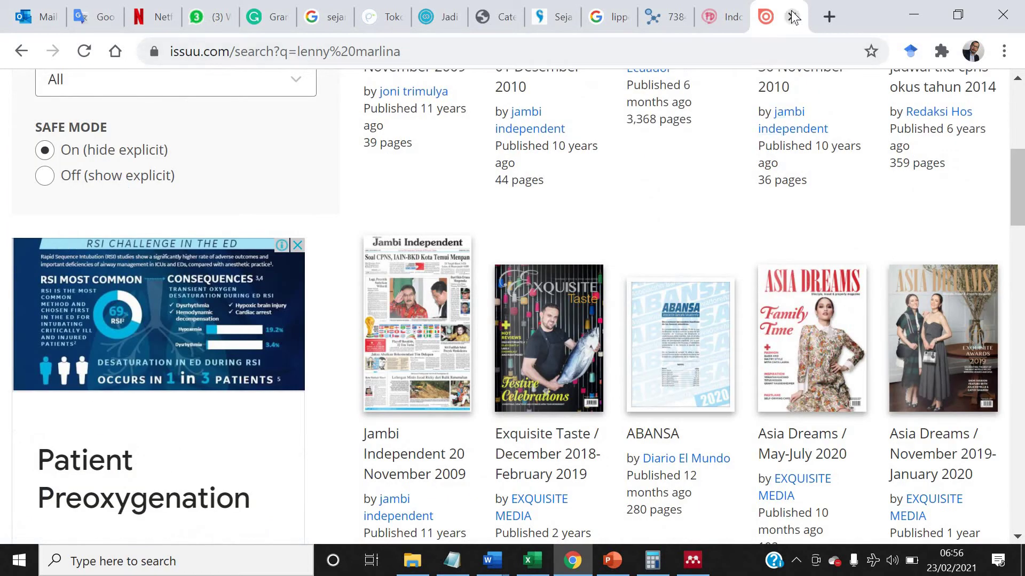
Close the issuu and Female Daily Forum pages and find "lenny" in the Neliti PDF
click(794, 18)
click(792, 18)
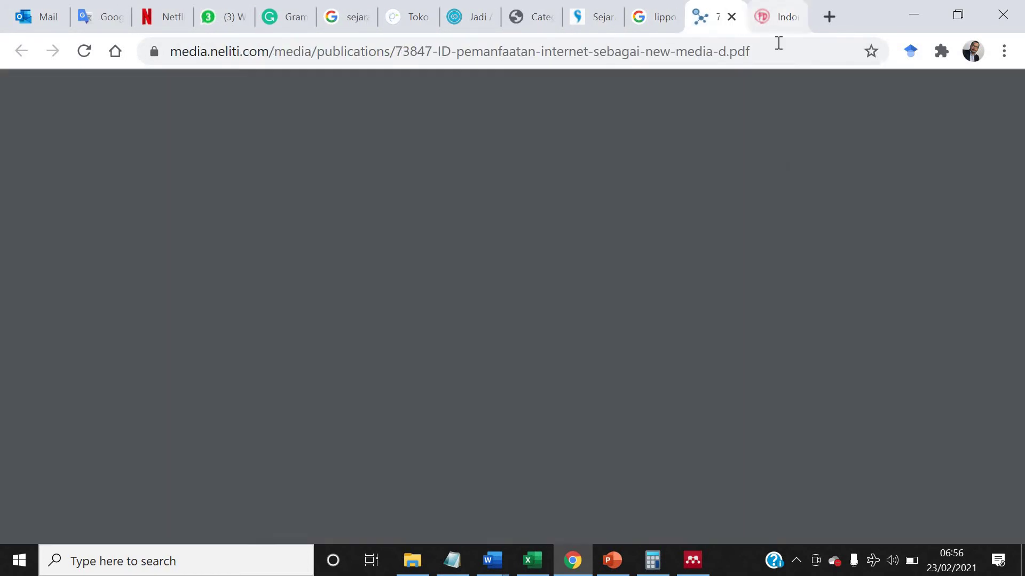
scroll(600, 293, down, 7)
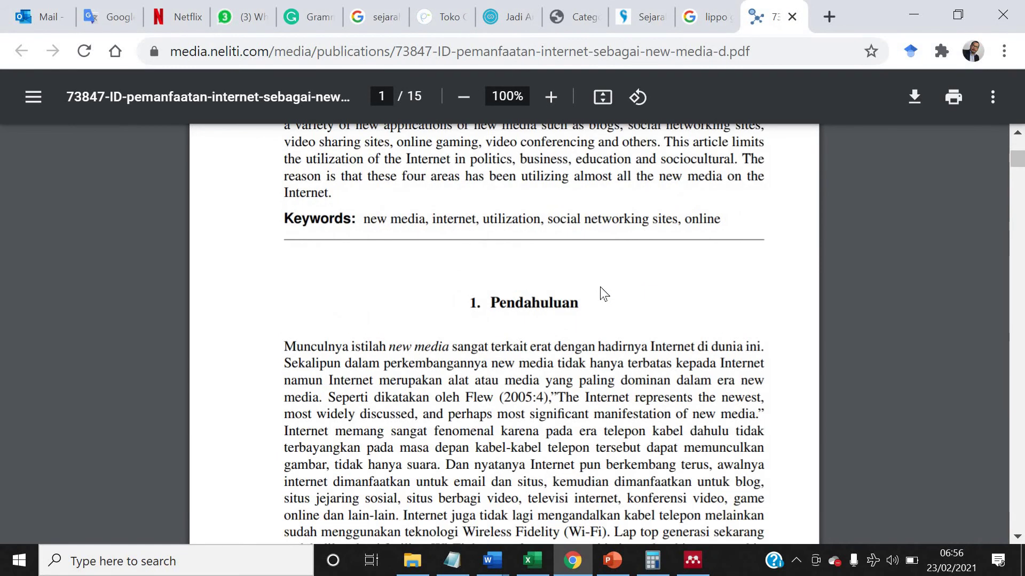
key(ctrl+f)
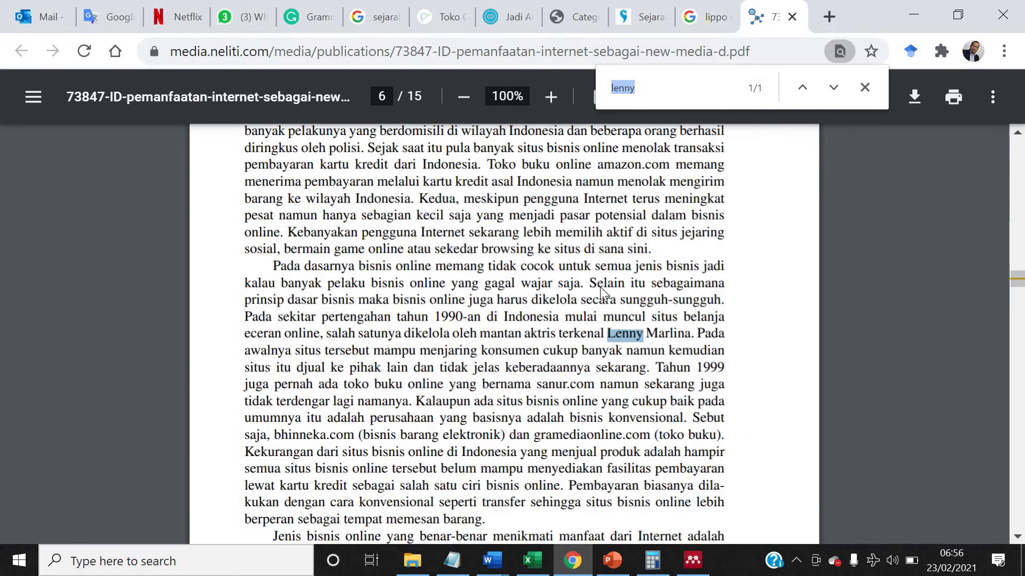
Read the page 6 passage about Lenny Marlina's online retail site and the online bookstore sanur.com
click(498, 308)
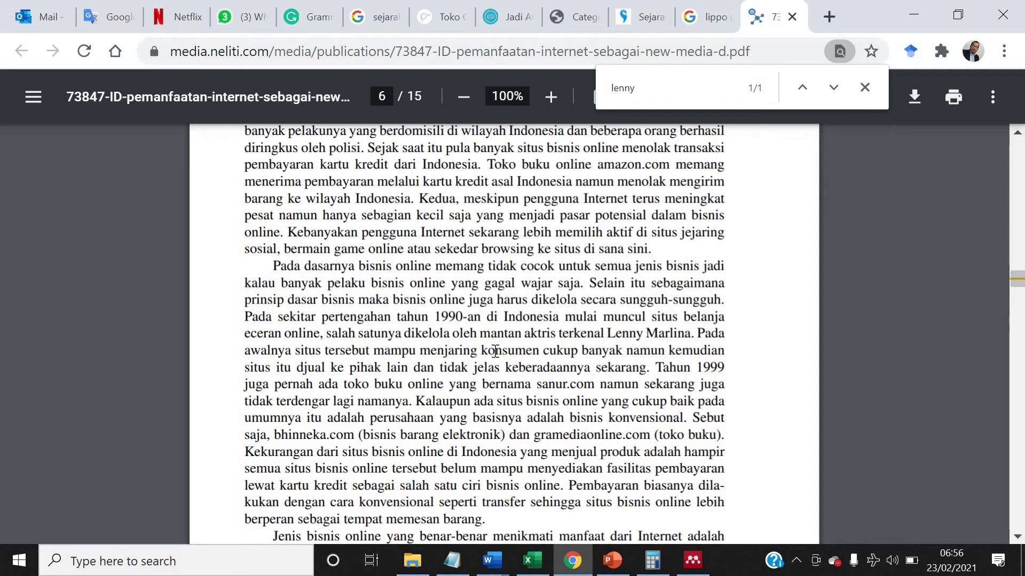
drag(464, 350, 558, 375)
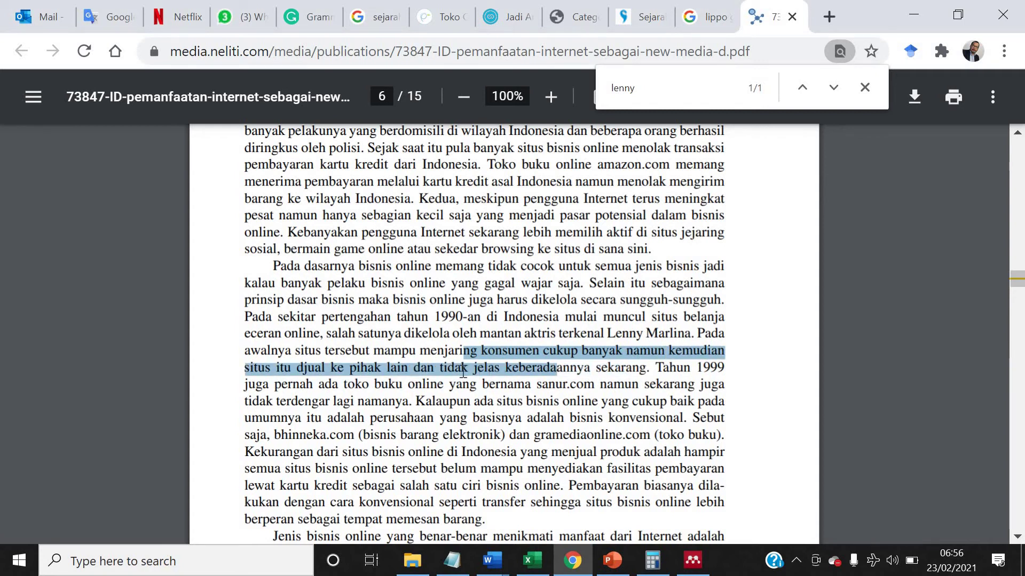
scroll(463, 372, down, 3)
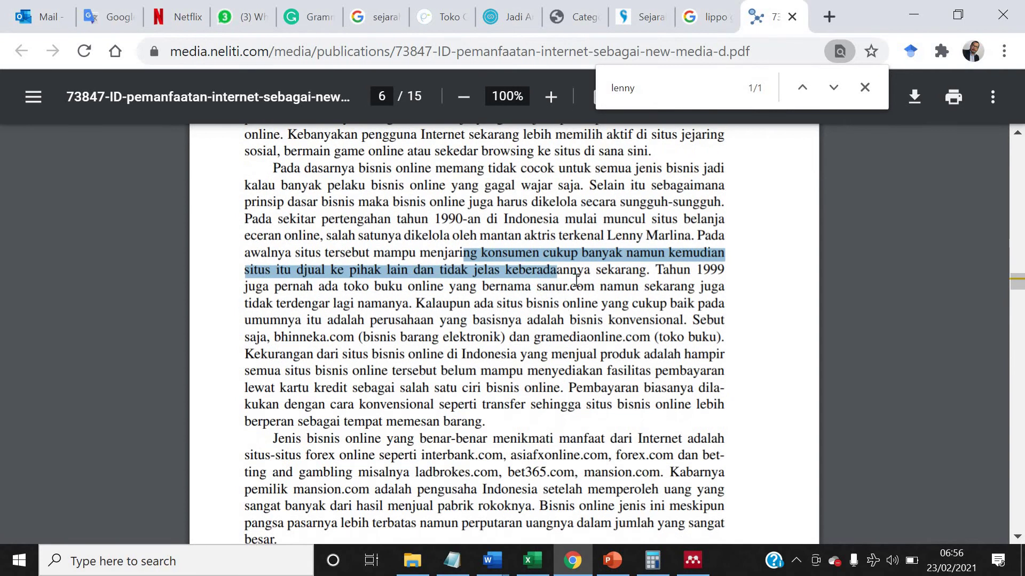
click(584, 287)
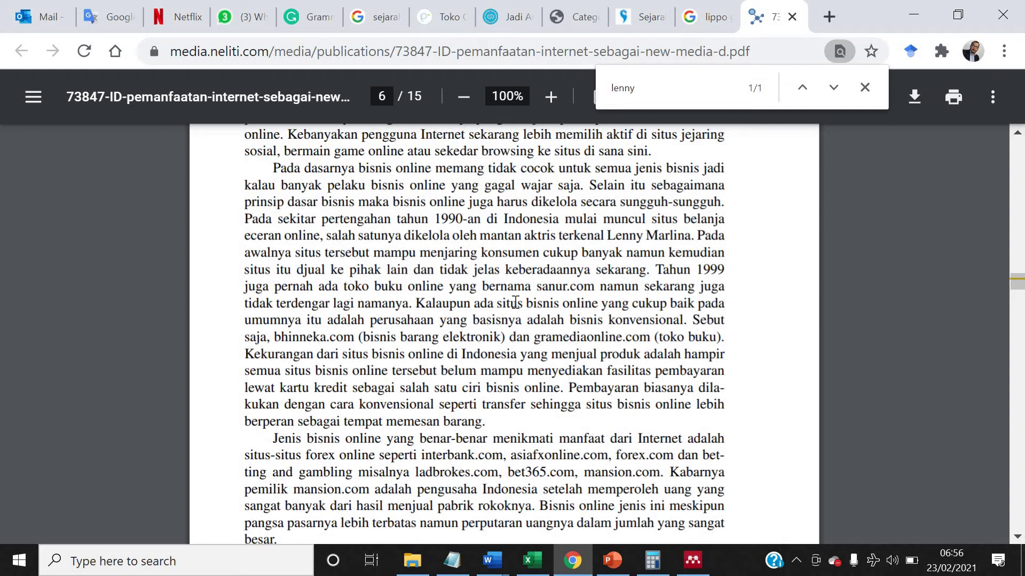
drag(389, 286, 555, 297)
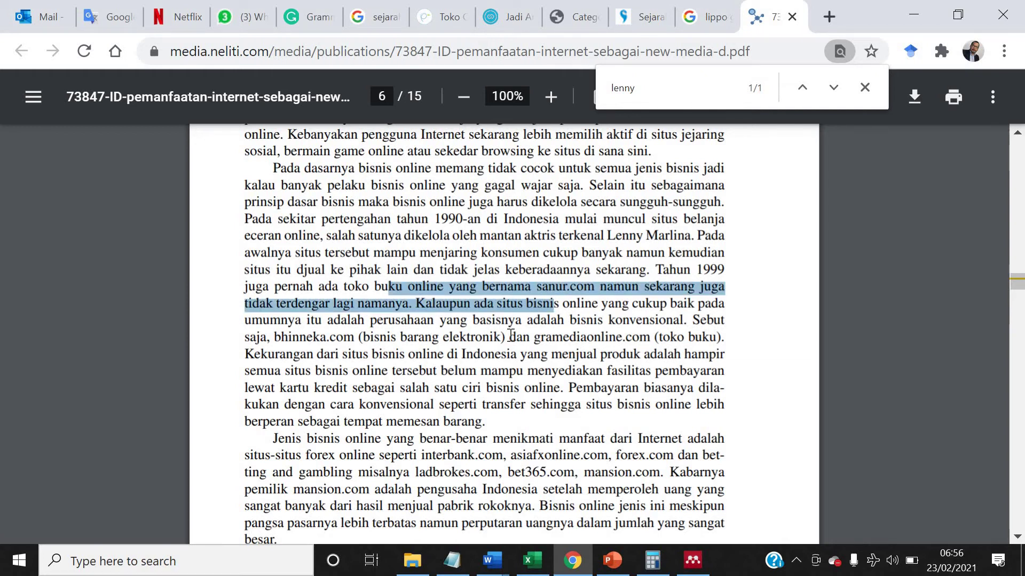
scroll(511, 335, down, 3)
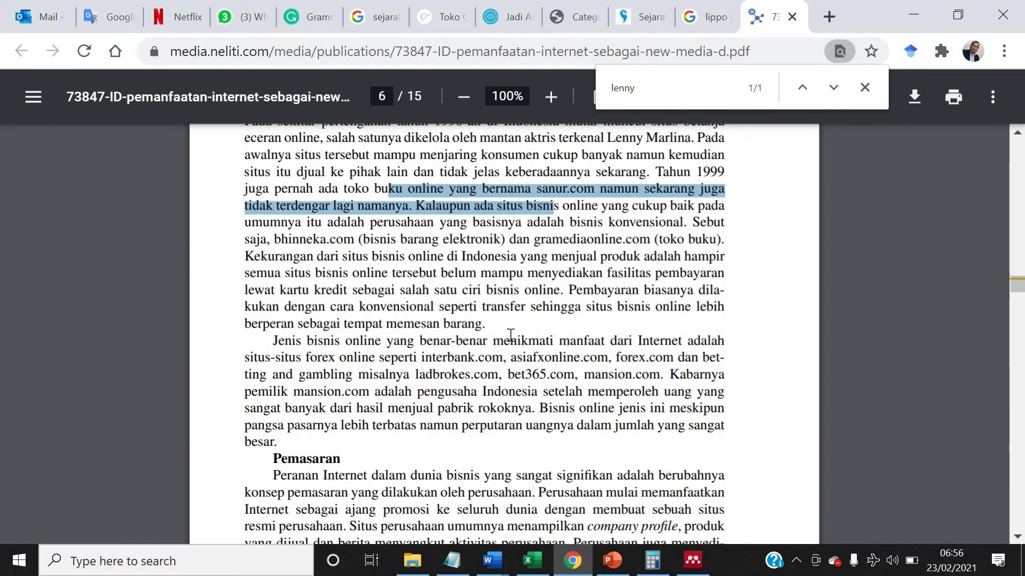
Return to page 1 of the Neliti PDF and copy the article title "Pemanfaatan Internet Sebagai New Media Dalam Bidang Politik, Bisnis, Pendidikan Dan Sosial Budaya"
scroll(511, 335, up, 20)
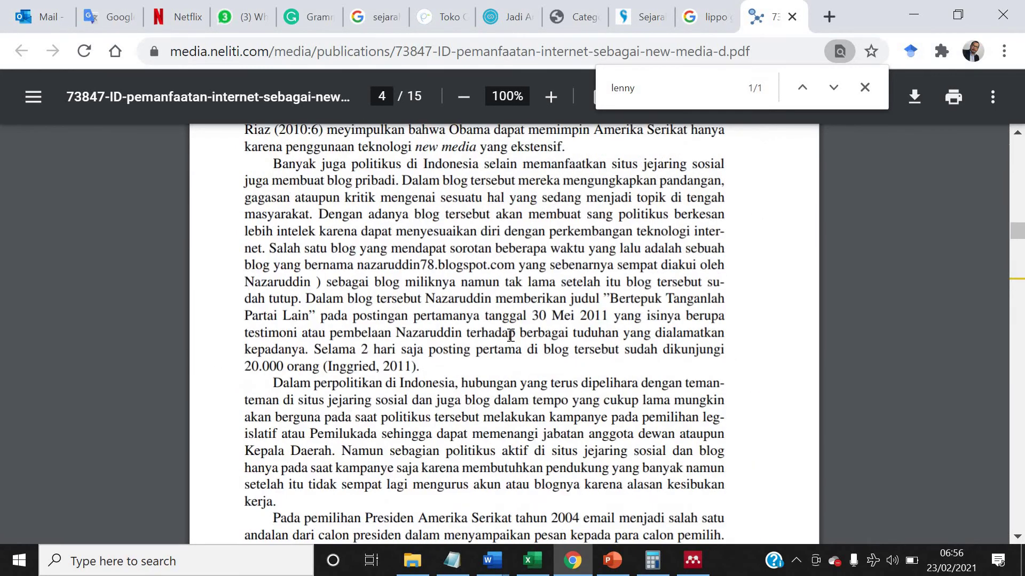
scroll(511, 335, up, 10)
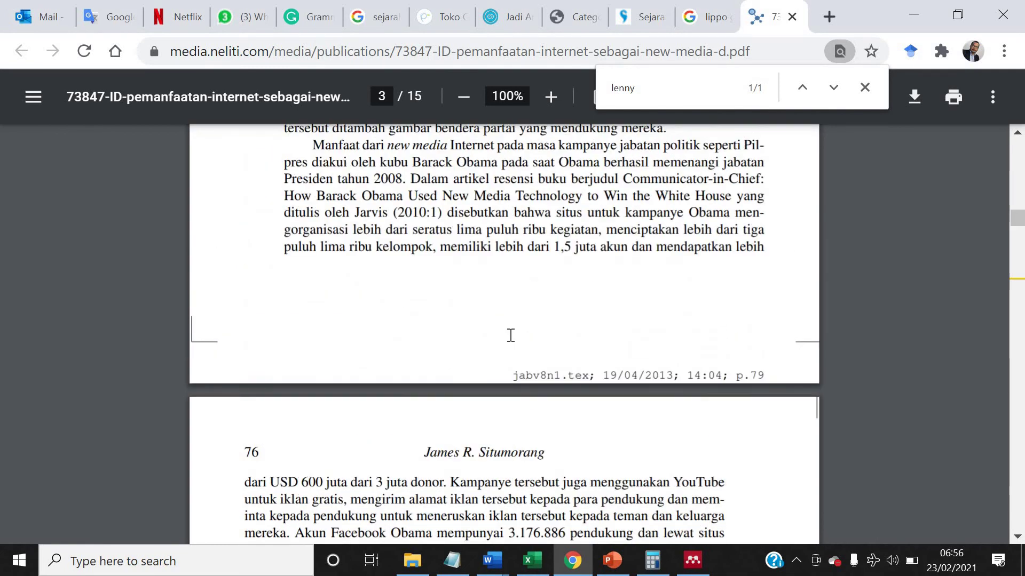
scroll(511, 336, up, 12)
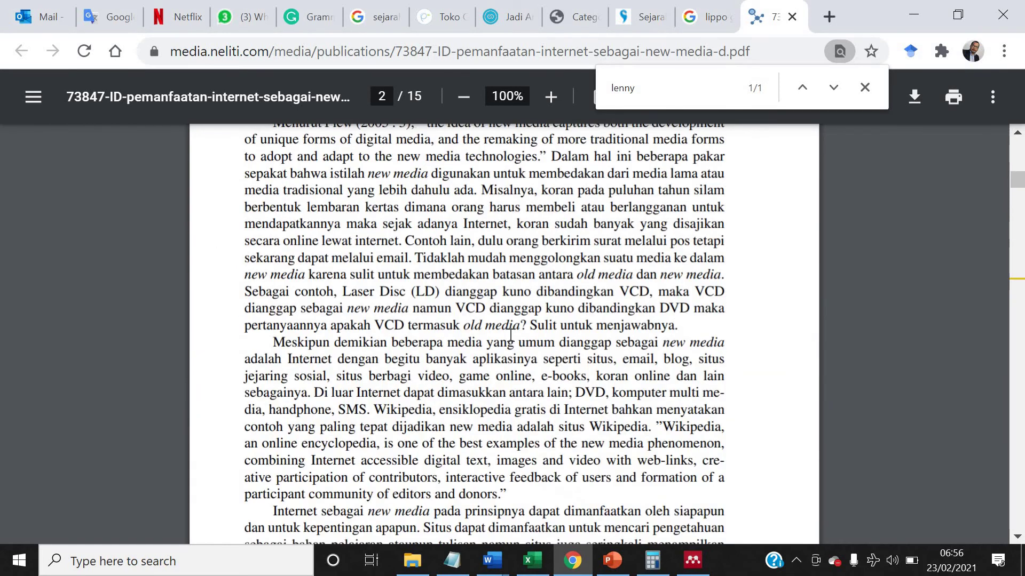
scroll(511, 335, up, 12)
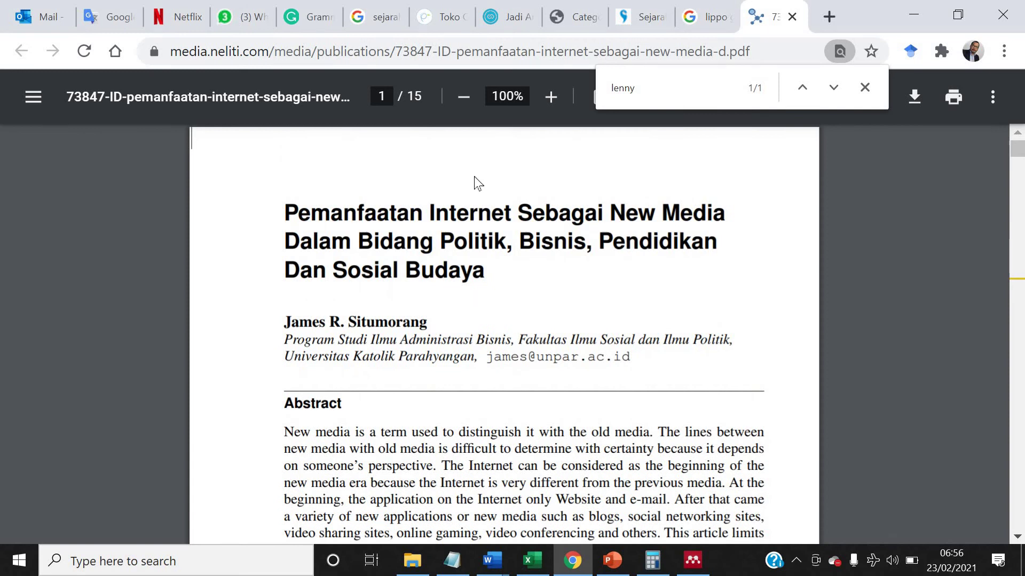
click(446, 59)
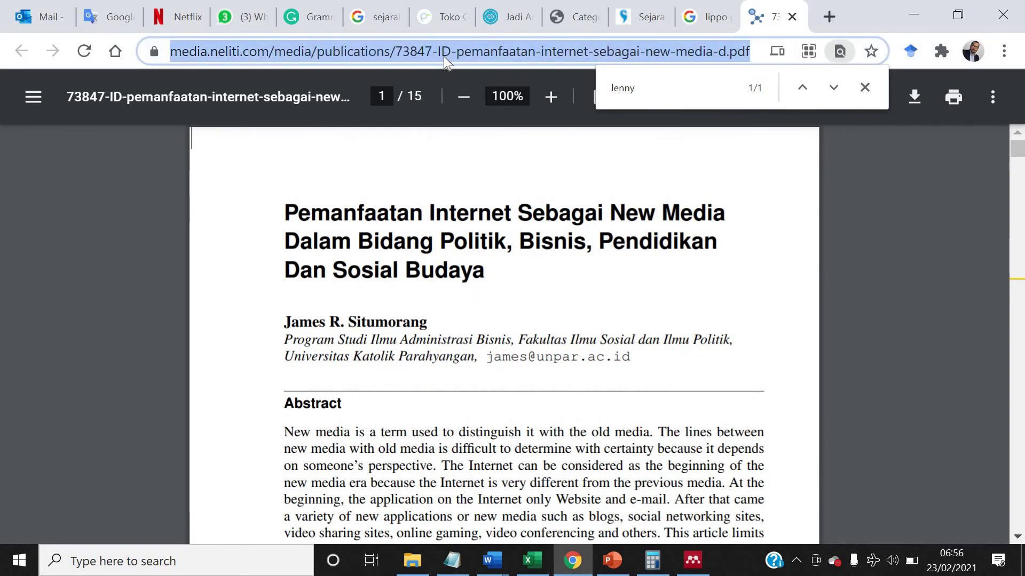
drag(291, 212, 497, 284)
key(ctrl+c)
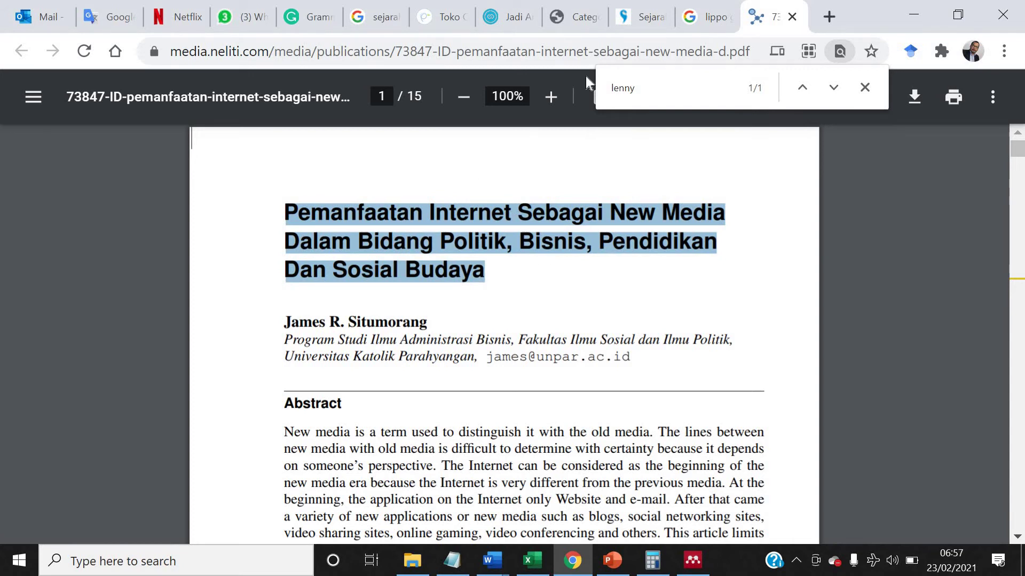
Open Google Scholar alongside the existing pages and search for the copied article title
click(828, 17)
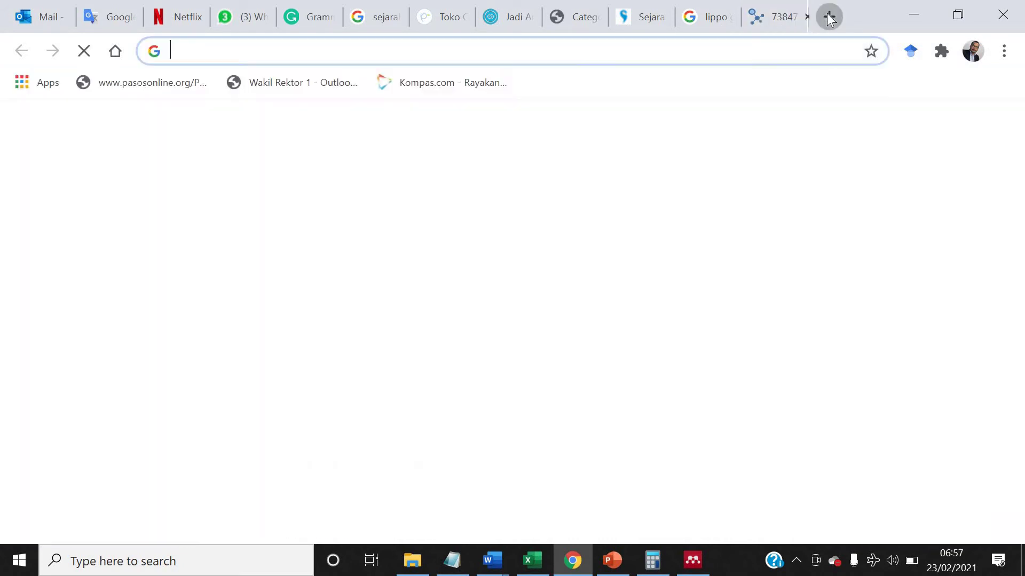
text(sch)
key(Return)
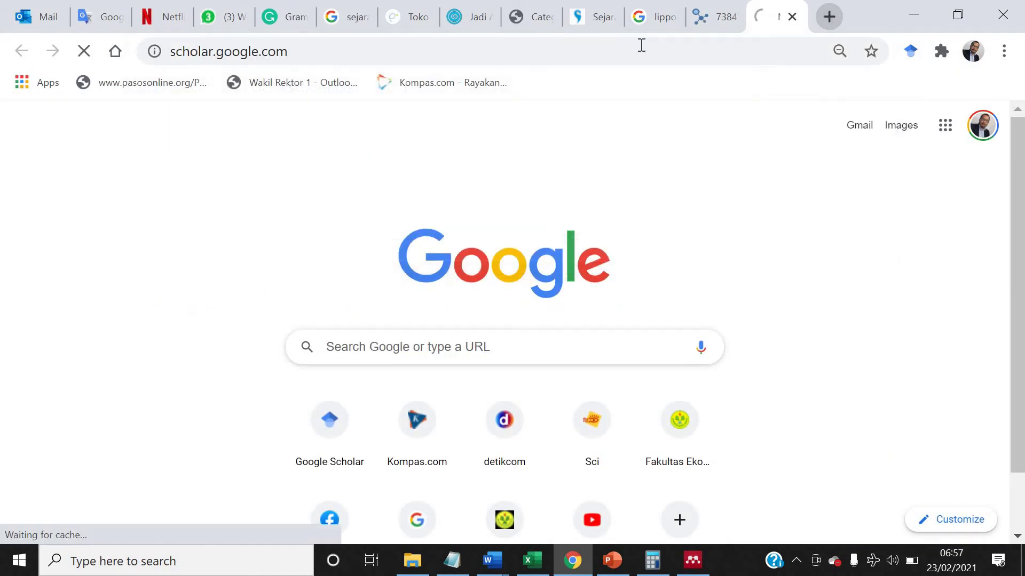
key(ctrl+v)
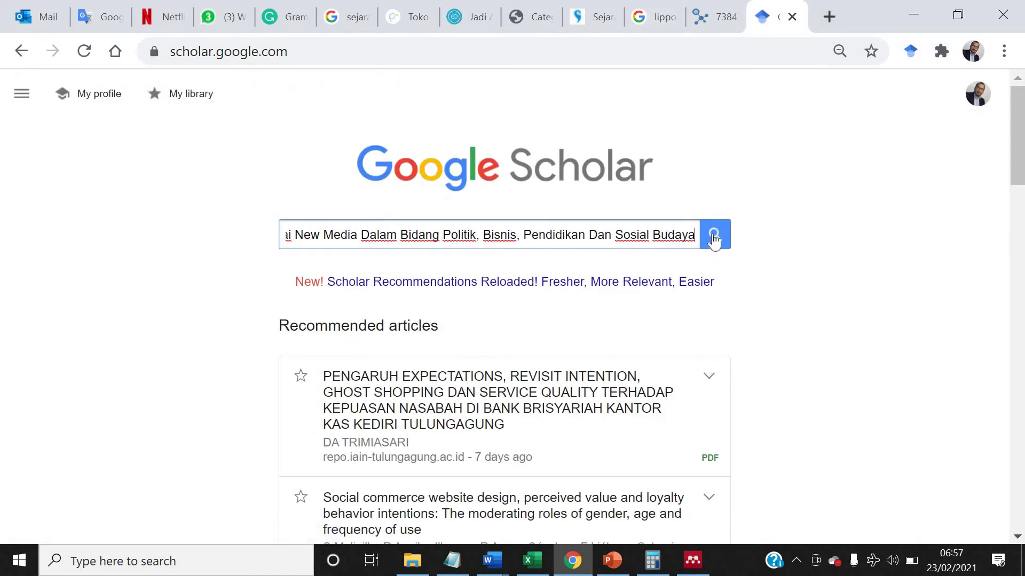
click(715, 234)
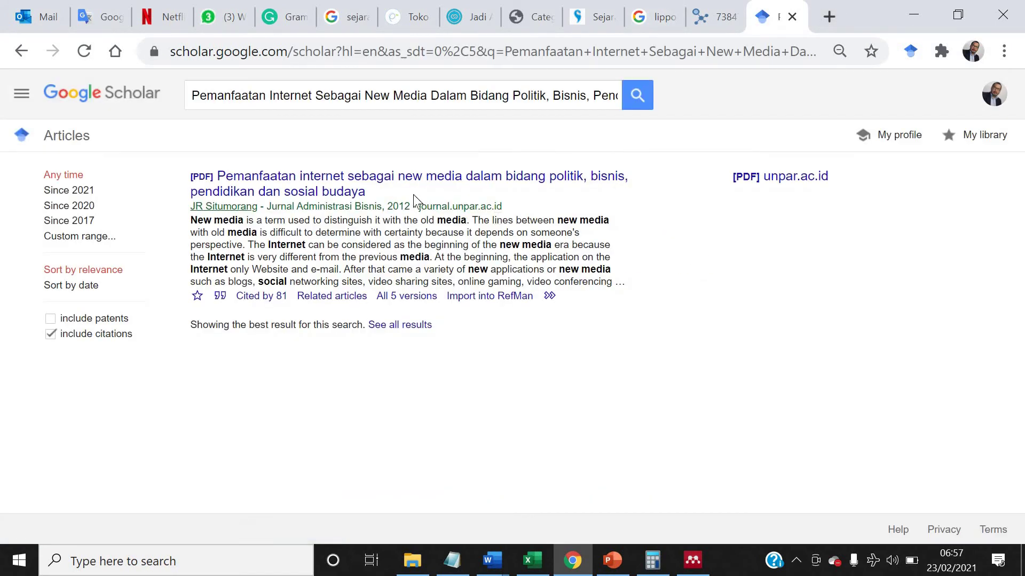
Export the article's RefMan citation to Downloads as scholar.ris, replacing the existing file, and import it into Mendeley Desktop
click(493, 297)
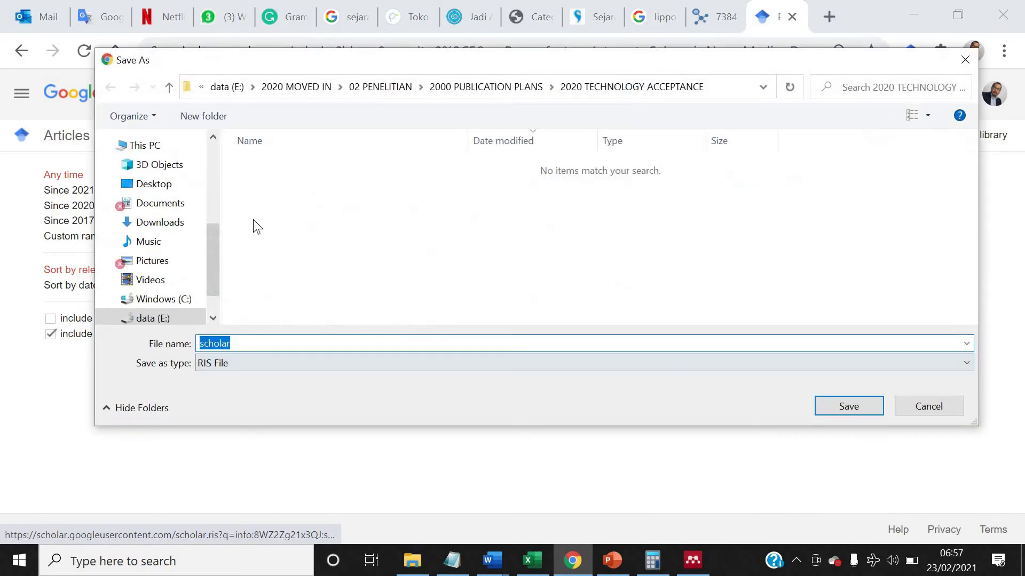
click(168, 228)
click(833, 409)
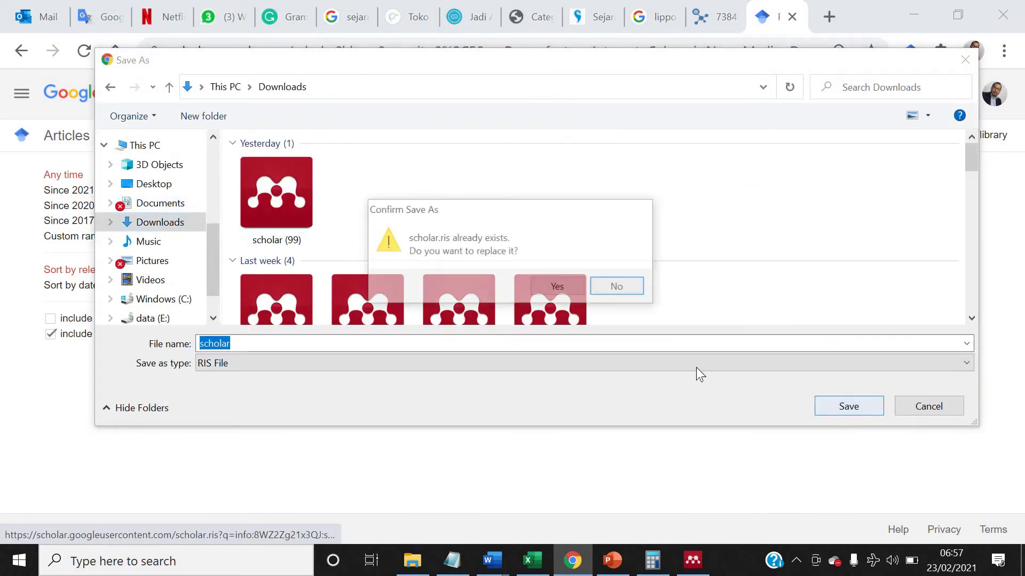
click(567, 284)
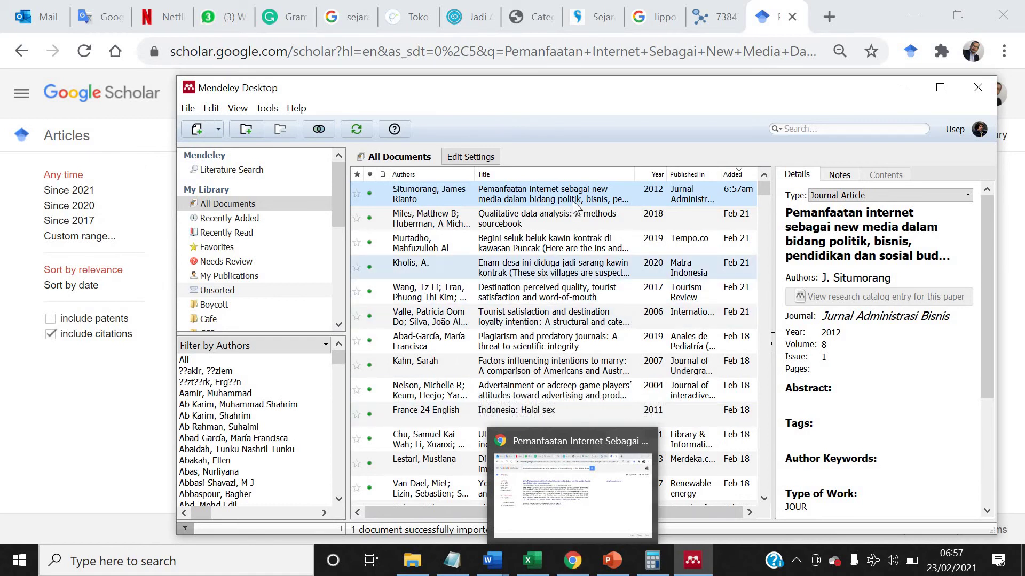
Copy the imported article's full title from Mendeley and translate it from Indonesian to English in Google Translate, replacing the earlier source text
click(837, 235)
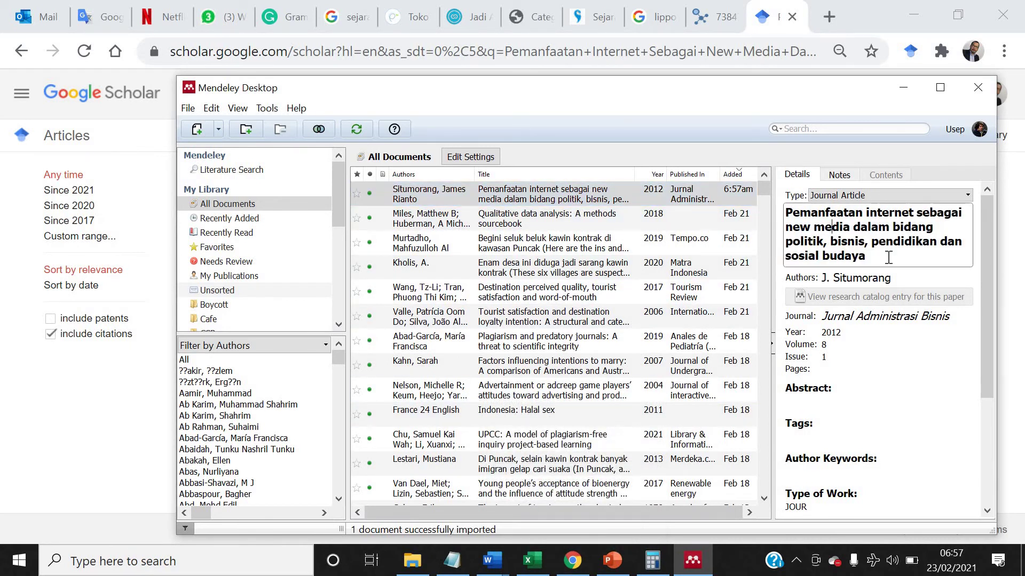
key(ctrl+a)
key(ctrl+c)
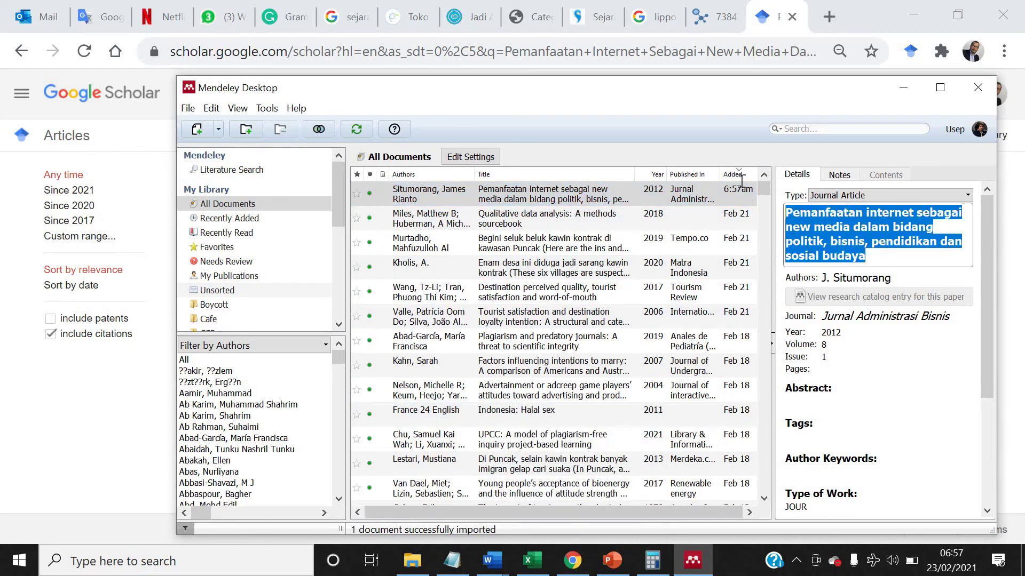
click(574, 563)
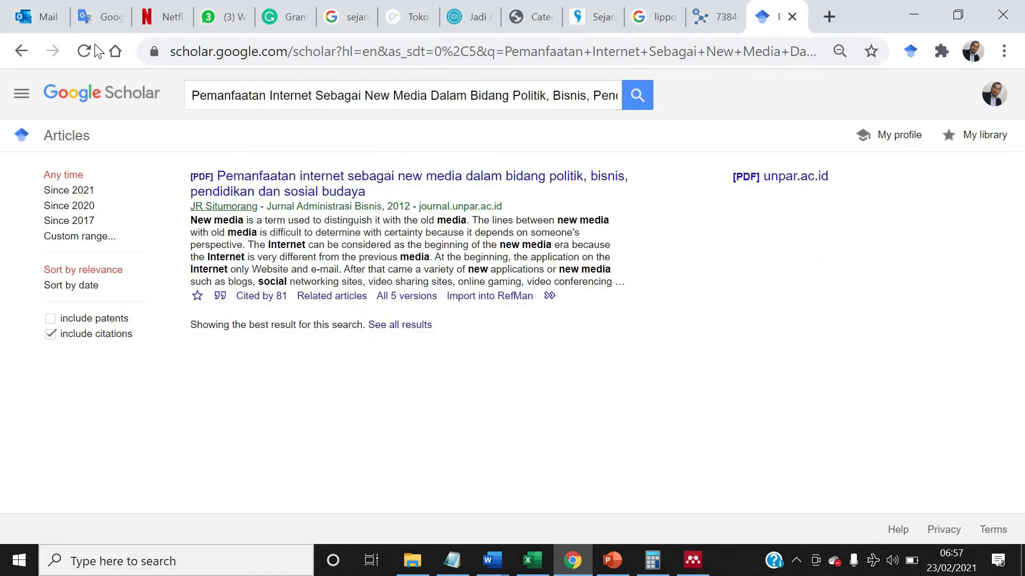
click(104, 21)
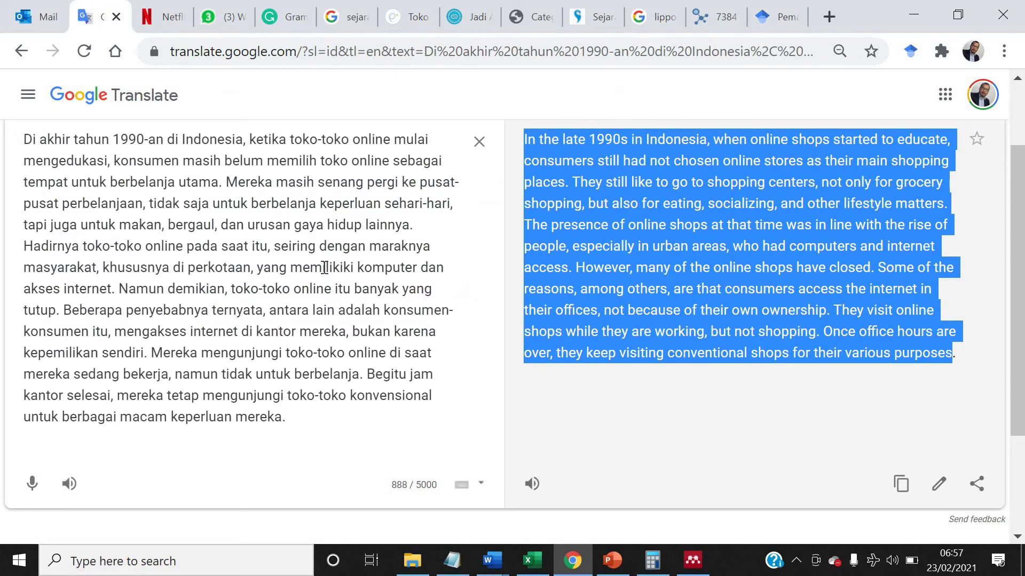
triple_click(324, 267)
key(ctrl+v)
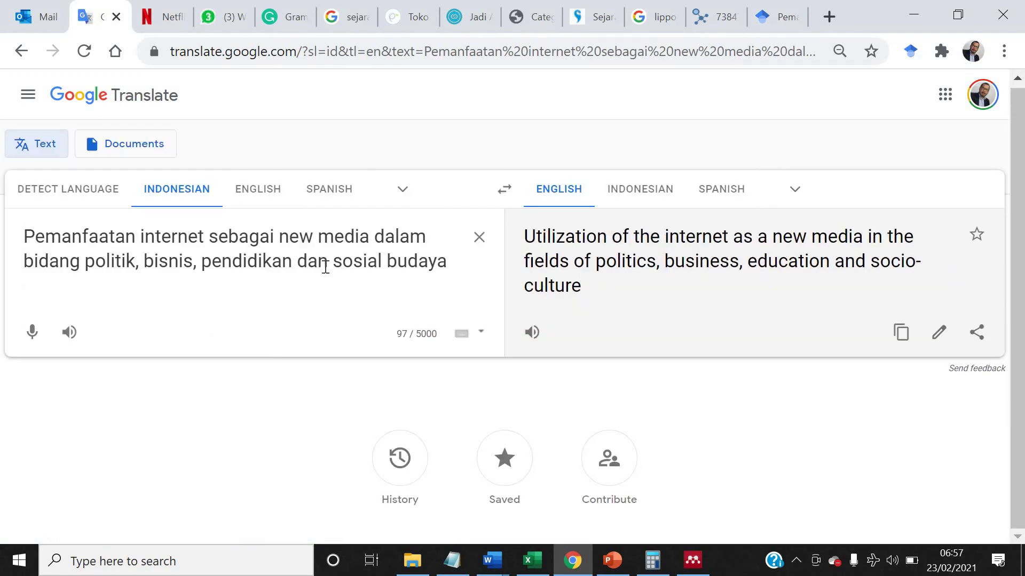
Append the English translation in parentheses after the Indonesian title in the source text and copy the combined title
triple_click(527, 238)
key(ctrl+c)
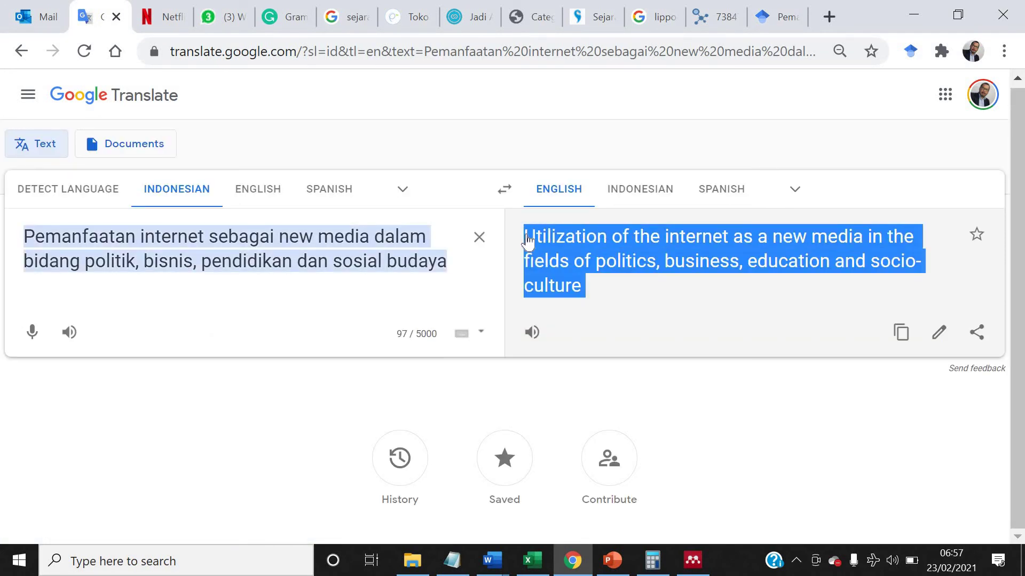
click(453, 259)
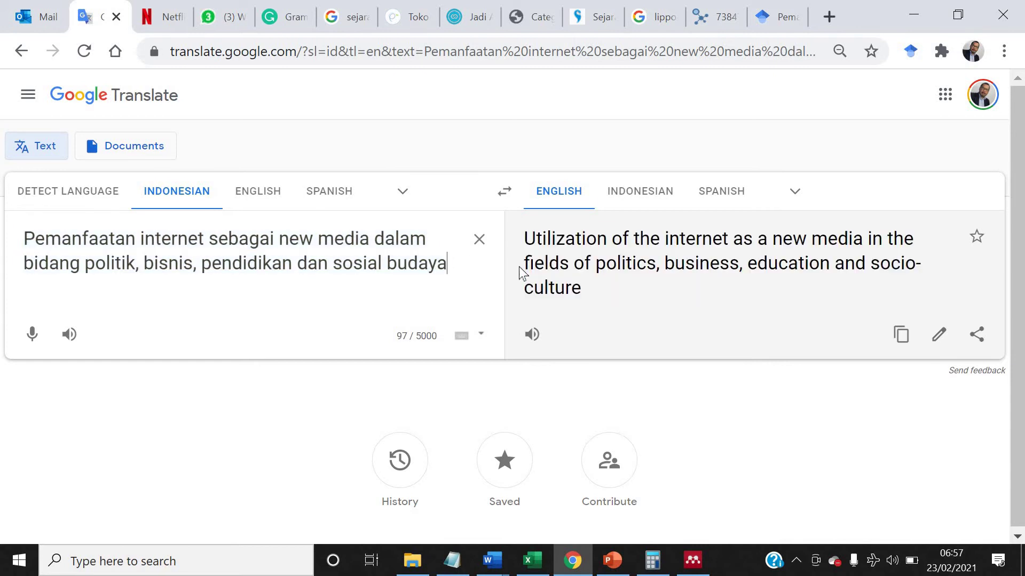
text(()
key(ctrl+v)
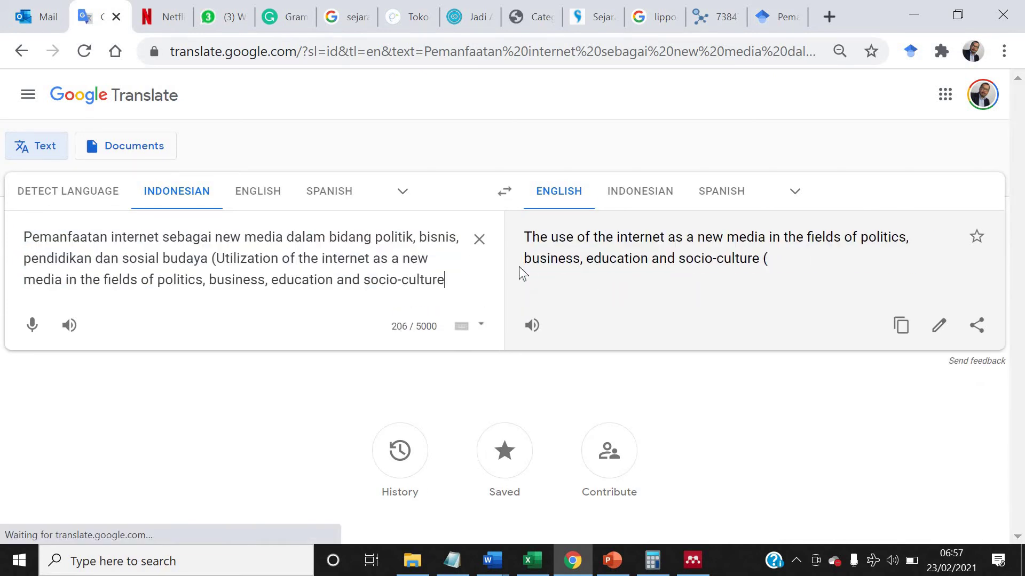
text())
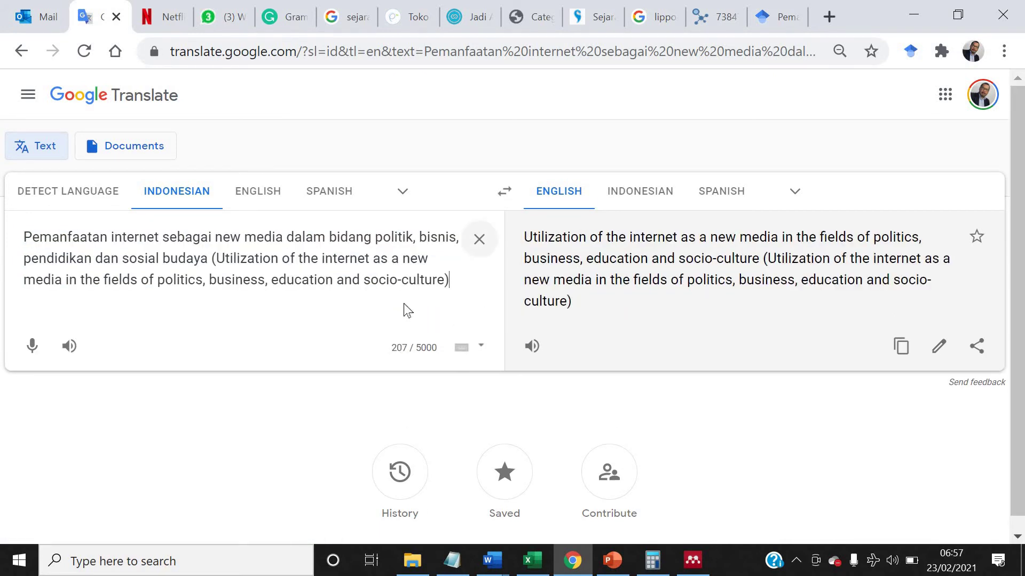
drag(450, 280, 3, 240)
key(ctrl+c)
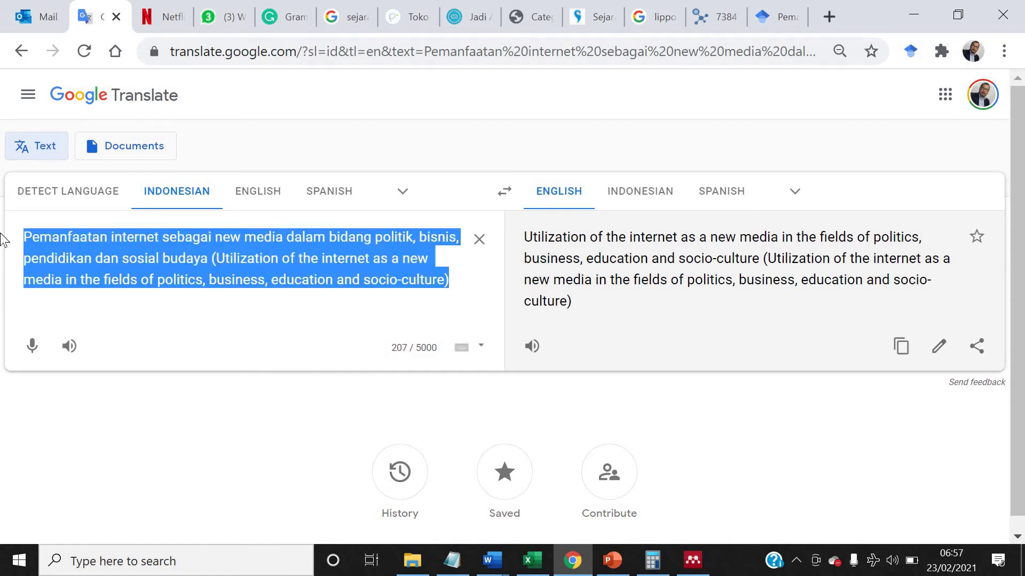
Replace the article's title in Mendeley with the combined bilingual title and change the spelling "Utilization" to "Utilisation"
click(693, 560)
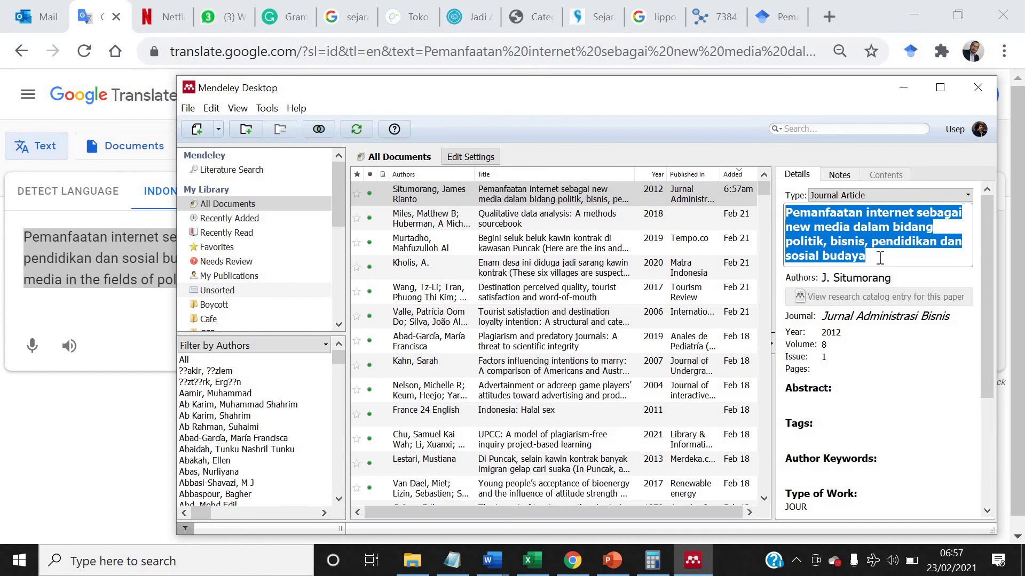
key(ctrl+v)
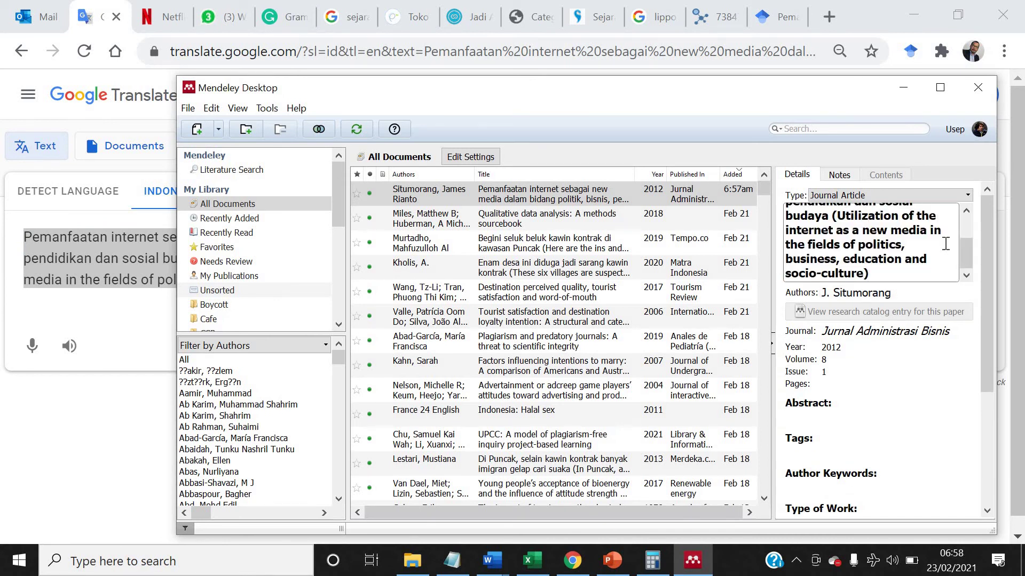
key(BackSpace)
text(s)
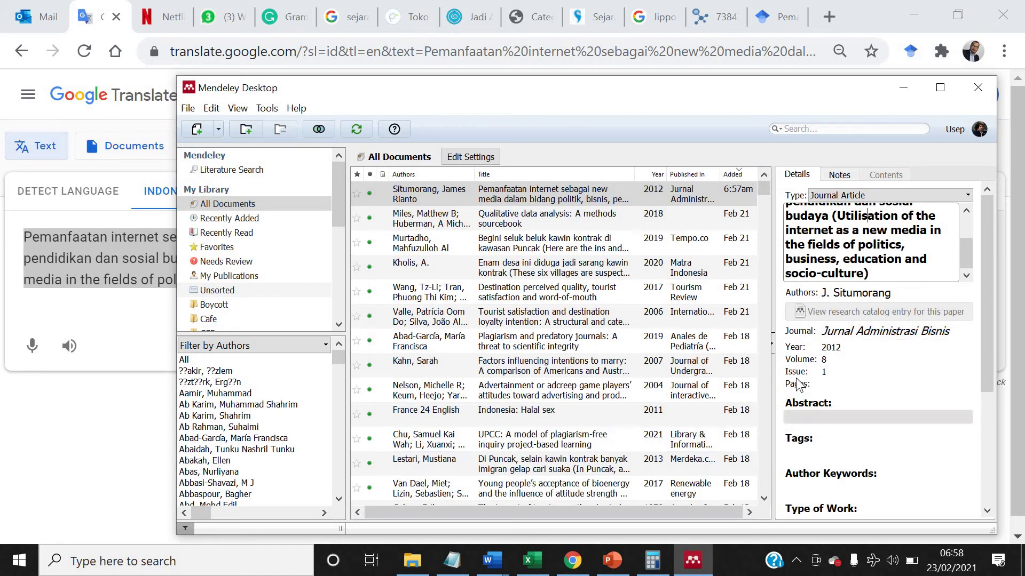
Check the article's page range in the Neliti PDF, enter 73-87 as its pages in Mendeley and review the edited title
click(572, 560)
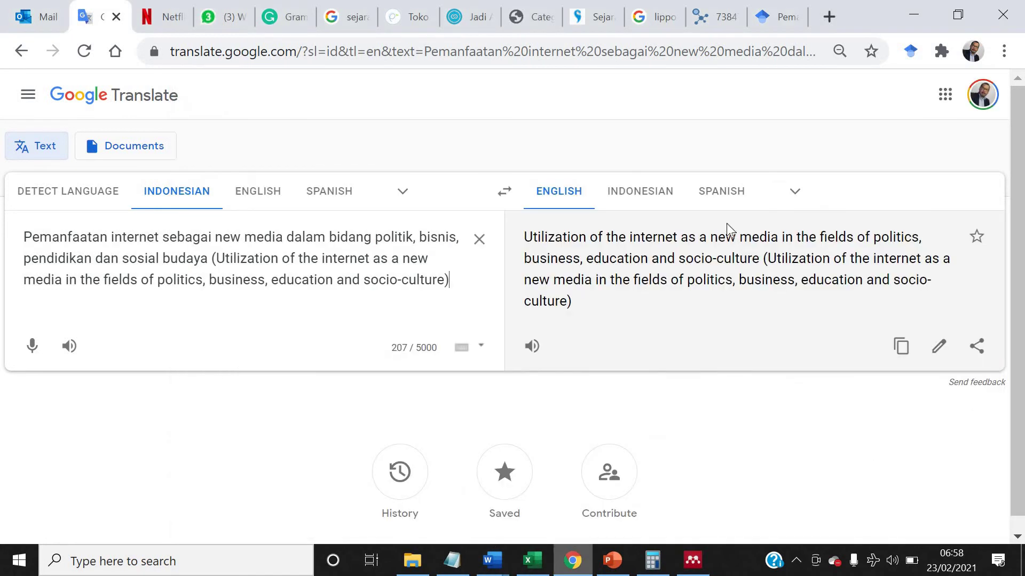
click(778, 20)
click(715, 20)
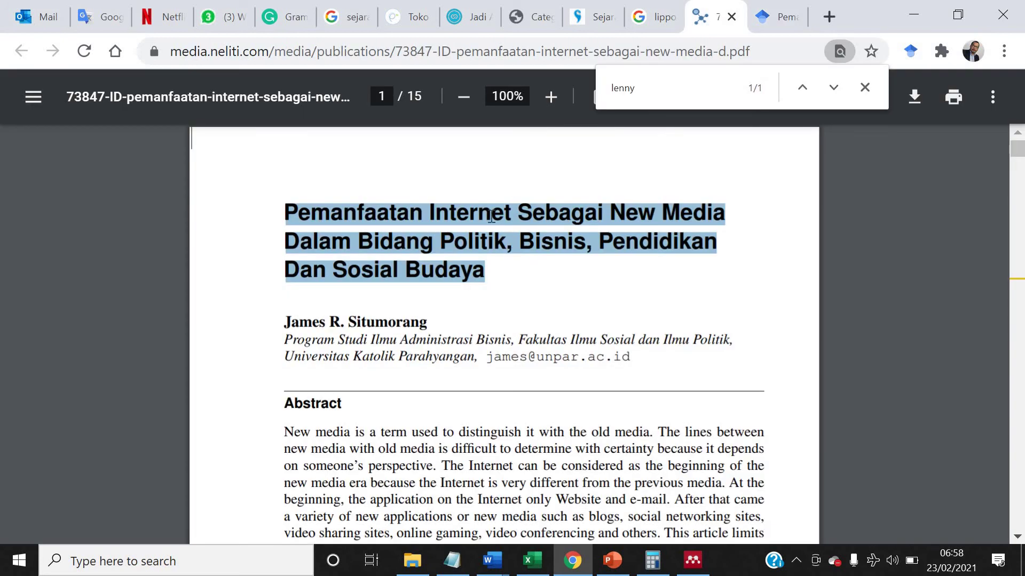
scroll(561, 263, down, 10)
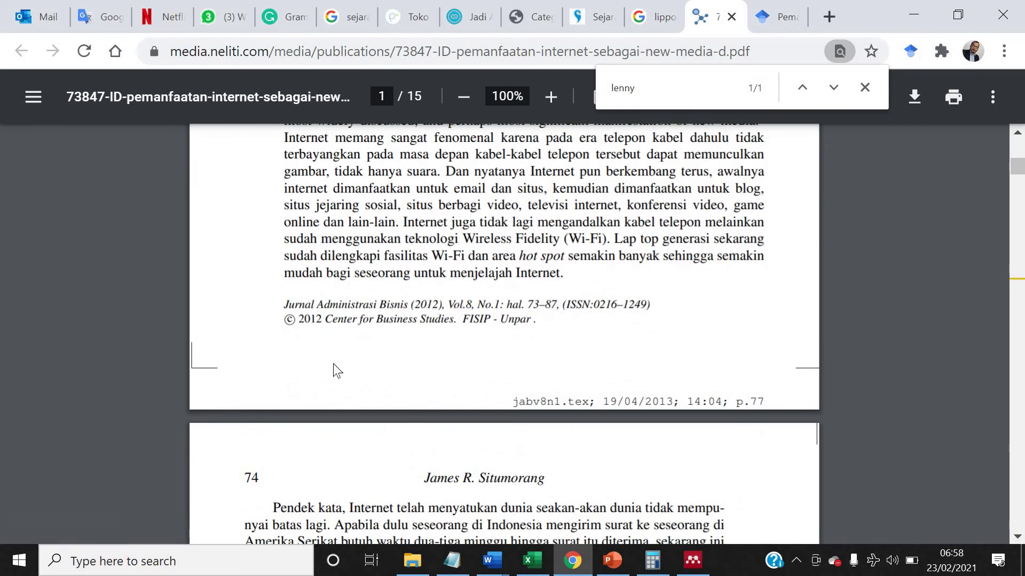
drag(1017, 166, 1024, 500)
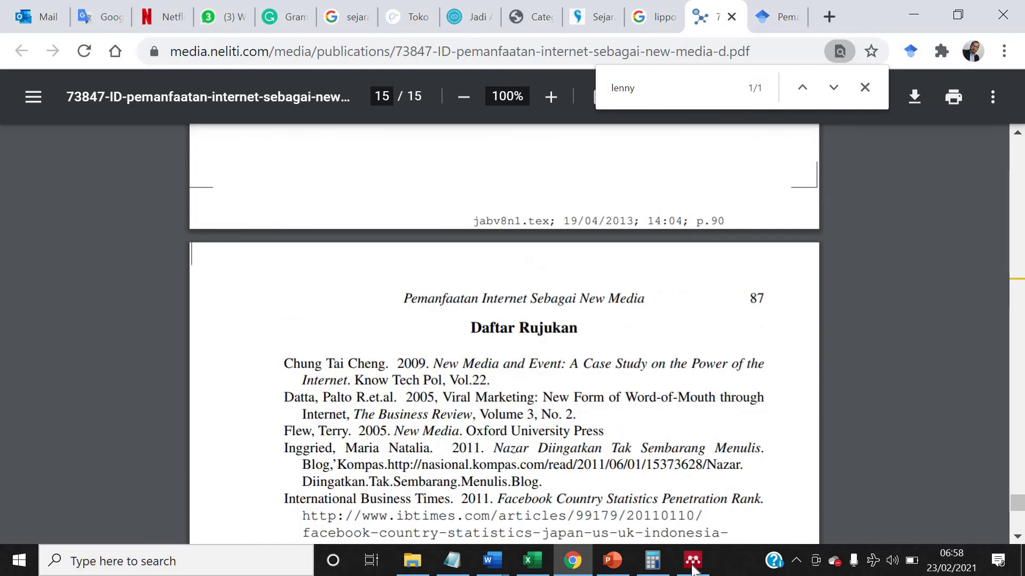
click(693, 569)
click(836, 385)
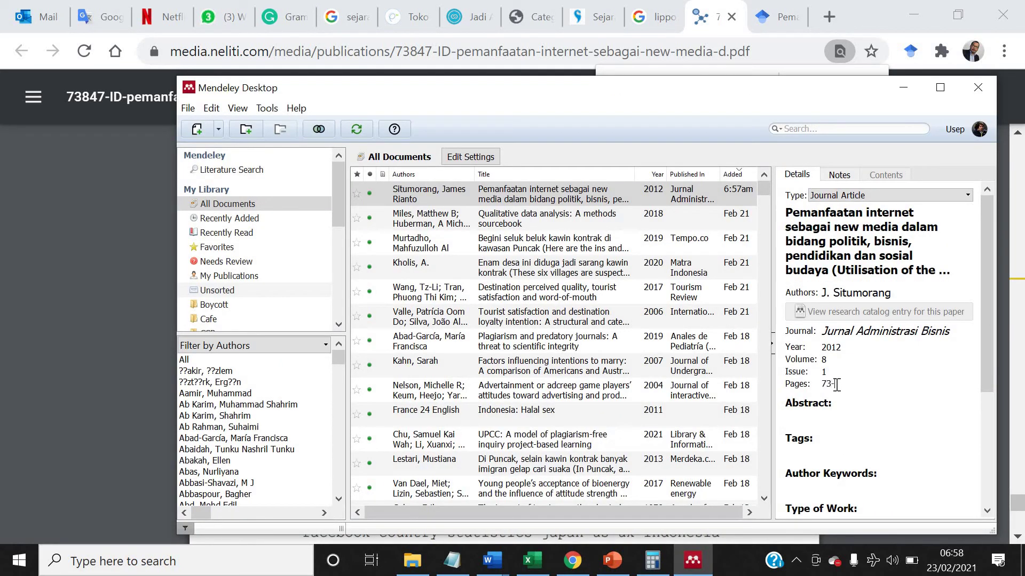
text(73-87)
click(868, 252)
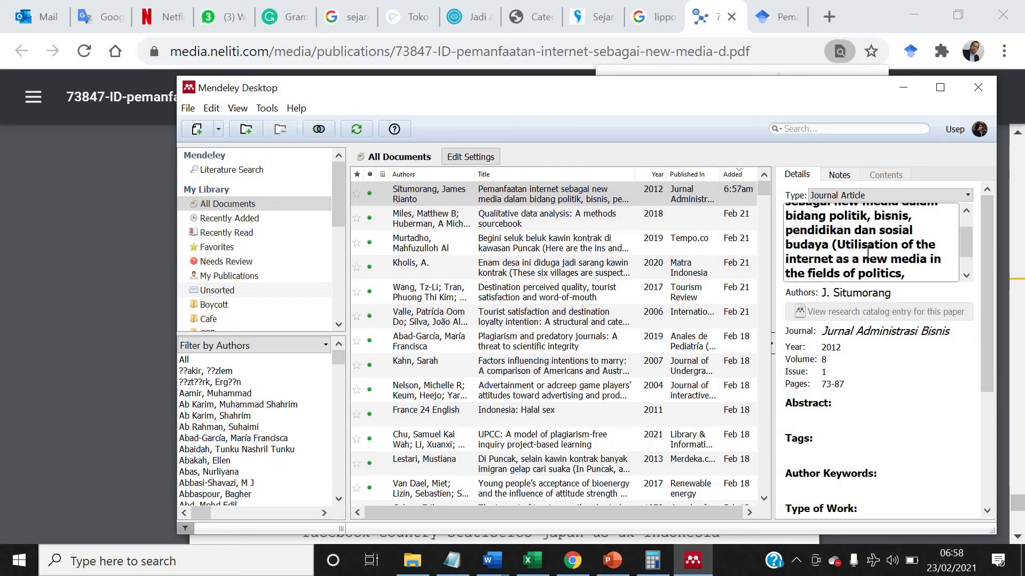
Select the new media article in the Mendeley library and switch to the Word document containing the citation placeholders
click(566, 225)
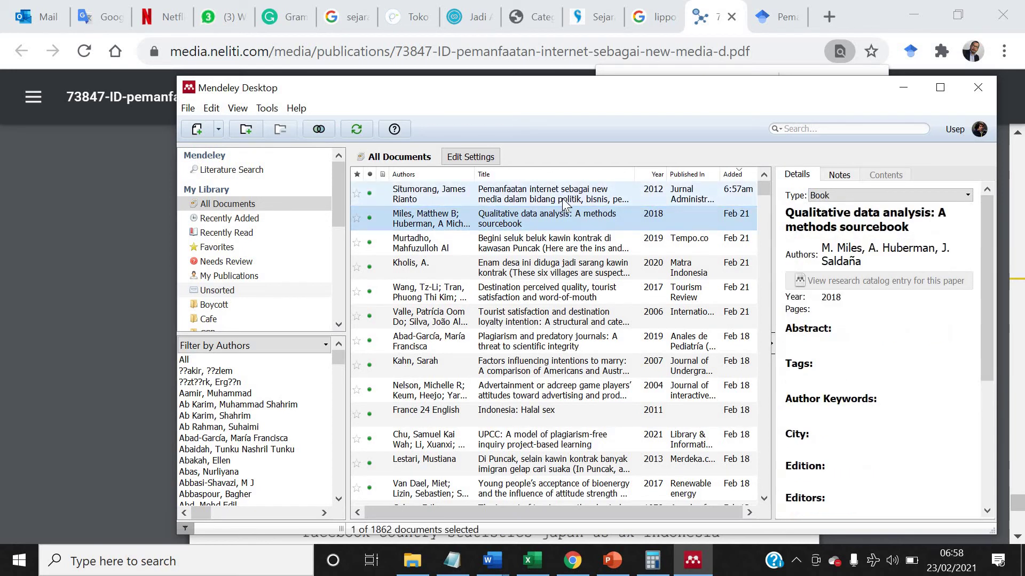
click(565, 205)
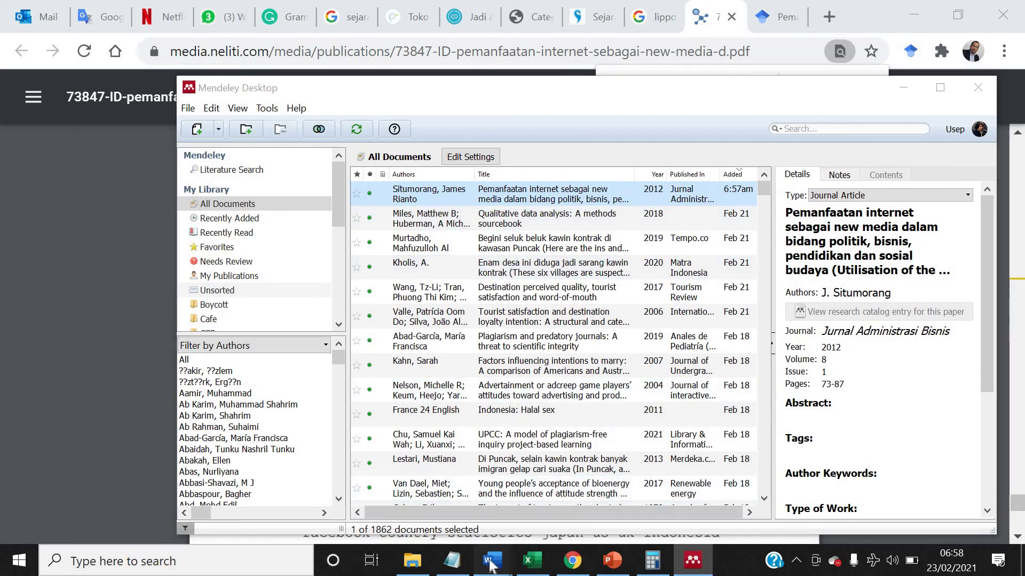
mouse_move(490, 563)
click(705, 464)
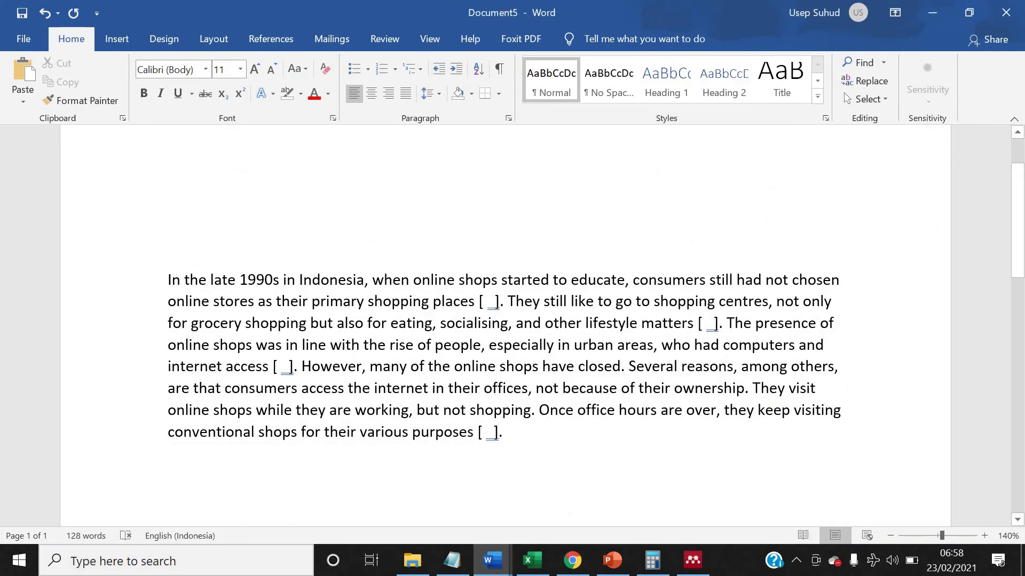
Replace the first citation placeholder, after "primary shopping places", with a Mendeley citation of the selected 2012 new media article
key(BackSpace)
key(BackSpace)
key(BackSpace)
key(BackSpace)
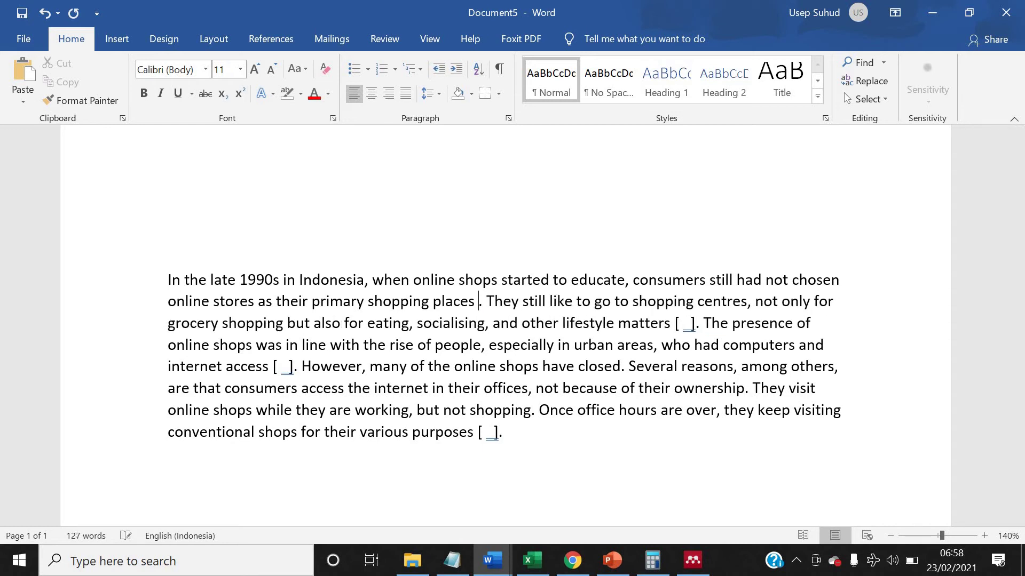
click(271, 39)
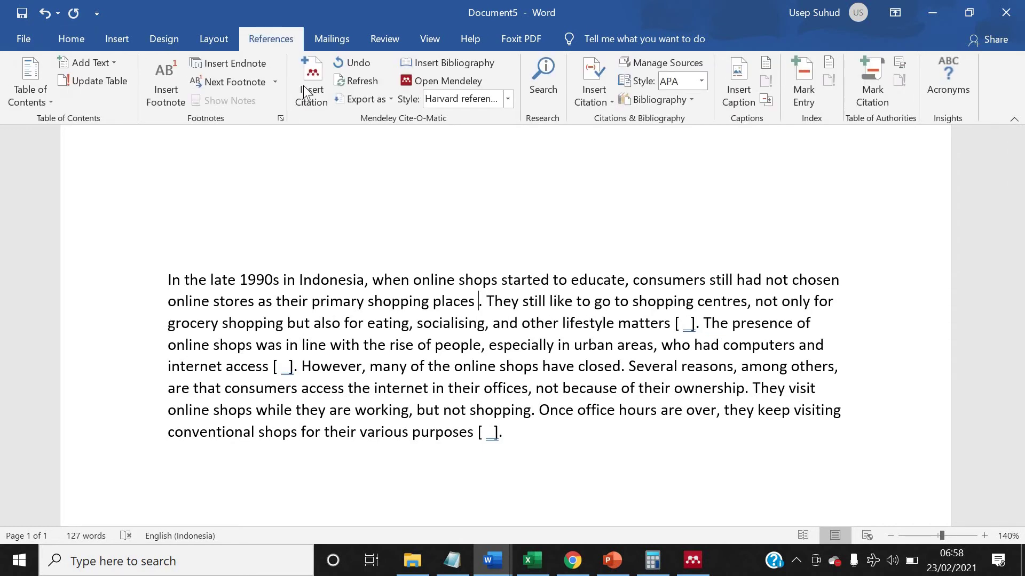
click(312, 82)
click(599, 347)
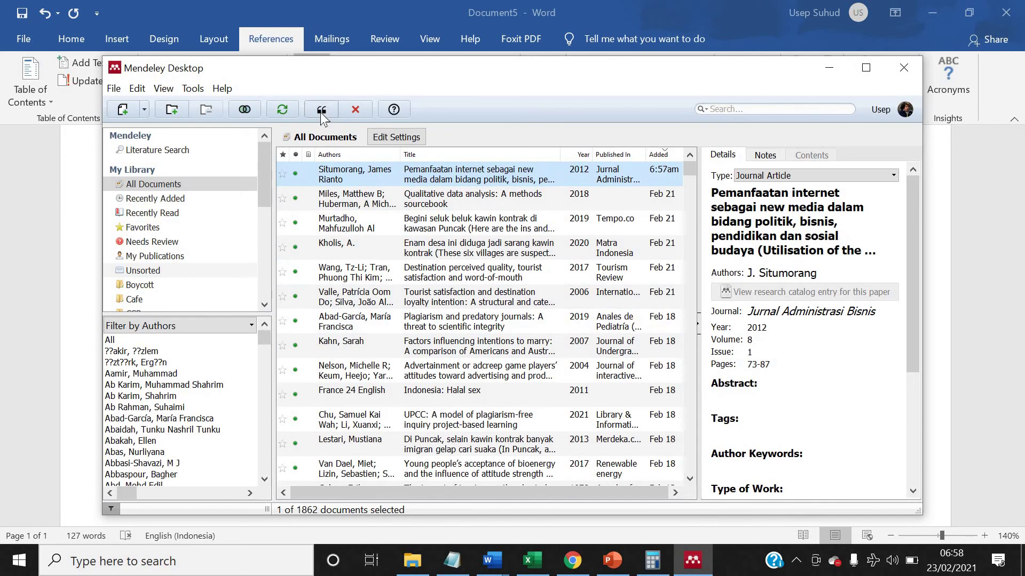
click(320, 110)
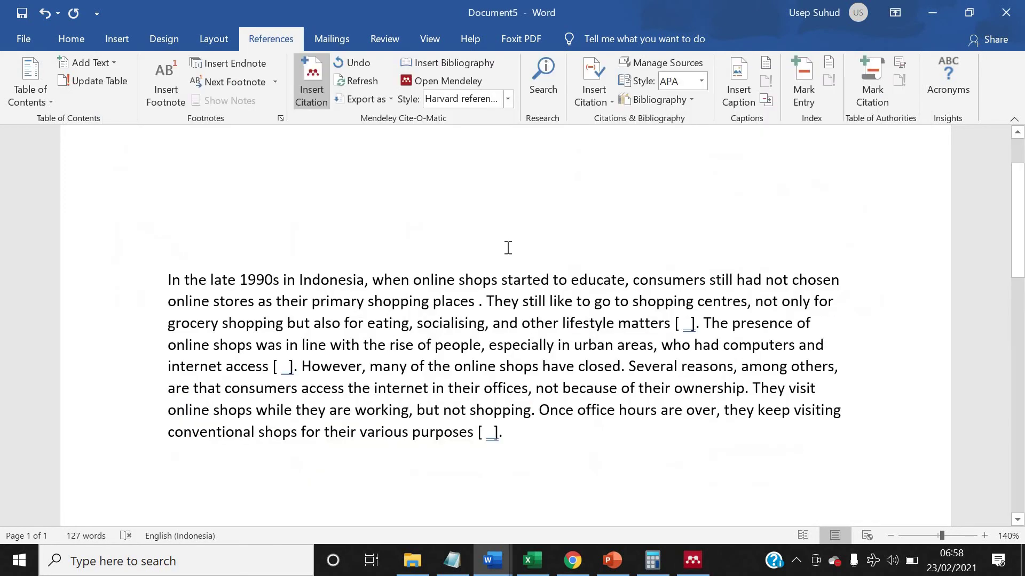
Add a "References" heading below the paragraph and insert the Mendeley bibliography under it
click(458, 488)
text(REferences)
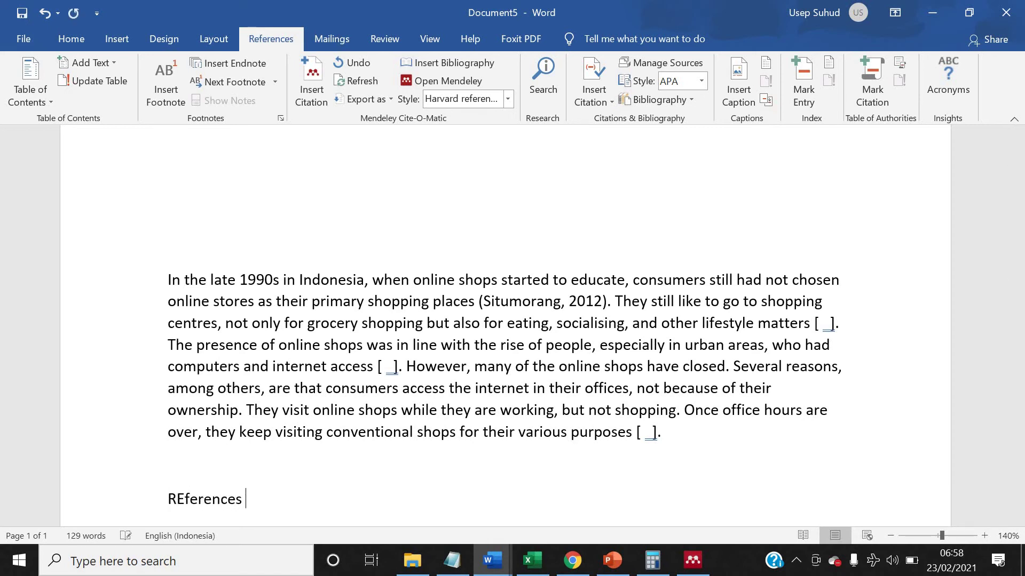
key(Return)
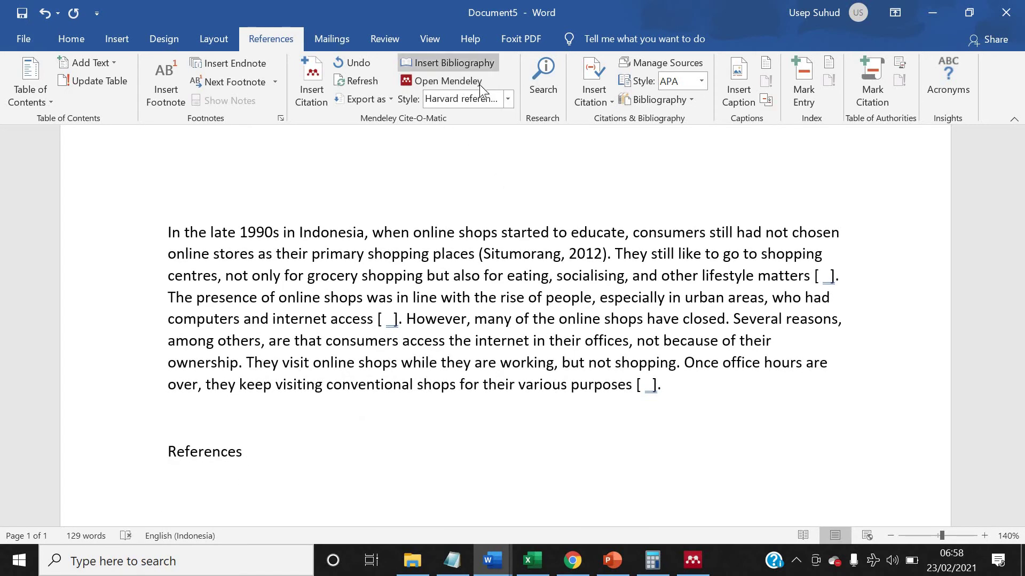
click(460, 64)
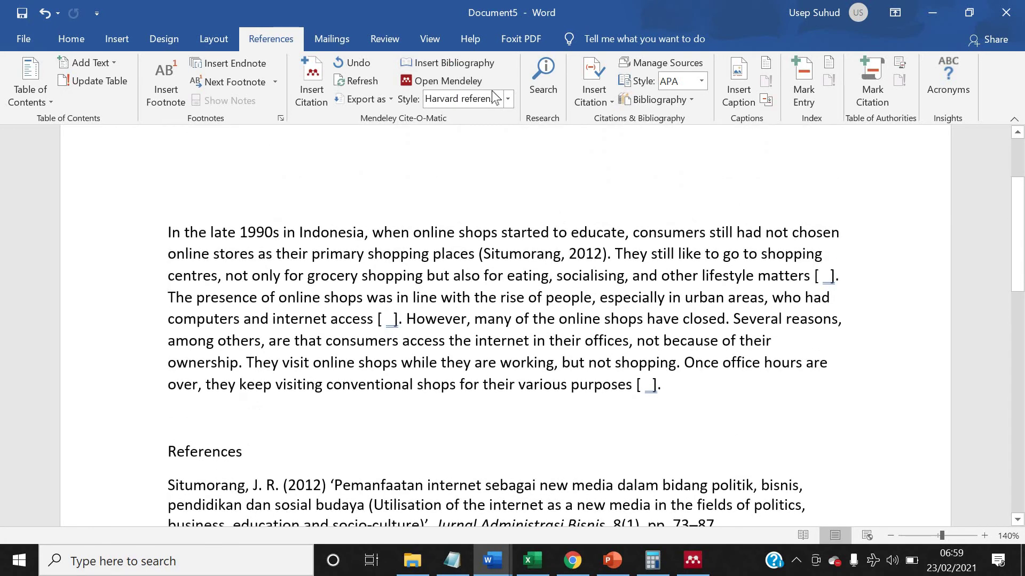
Set the Mendeley citation style to American Psychological Association 7th edition and review the reformatted reference
click(509, 100)
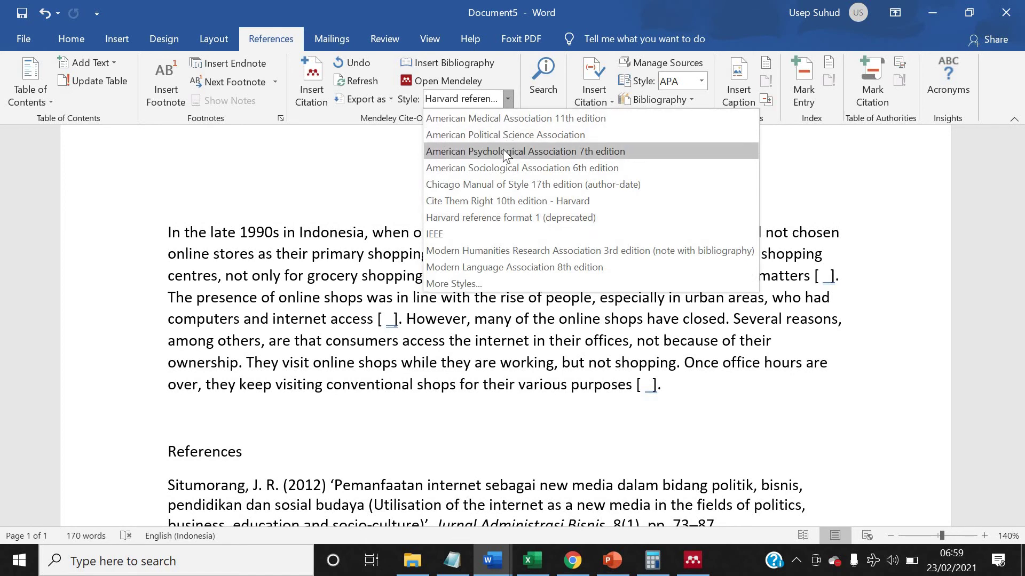
click(511, 152)
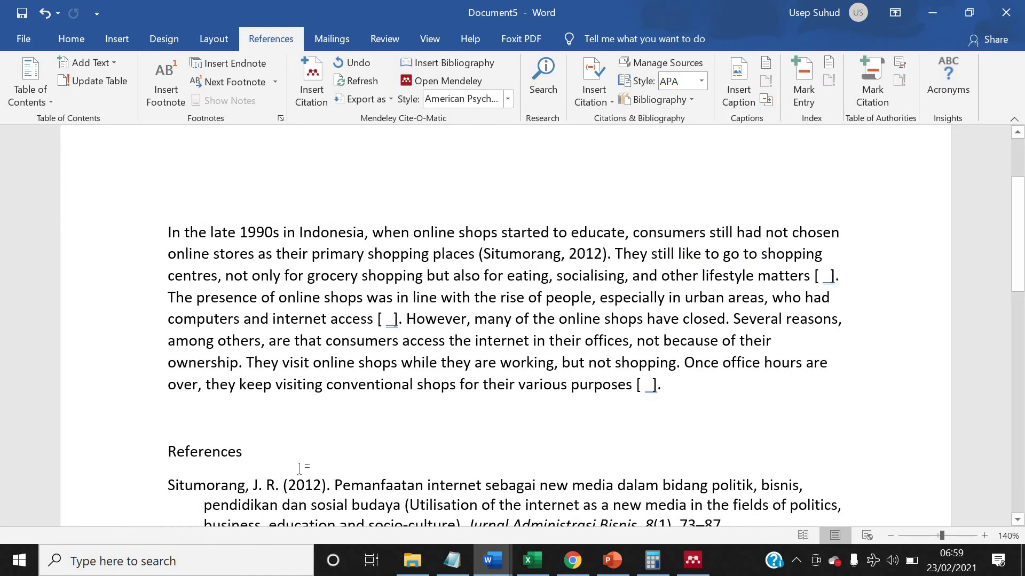
scroll(299, 469, down, 2)
scroll(305, 443, up, 1)
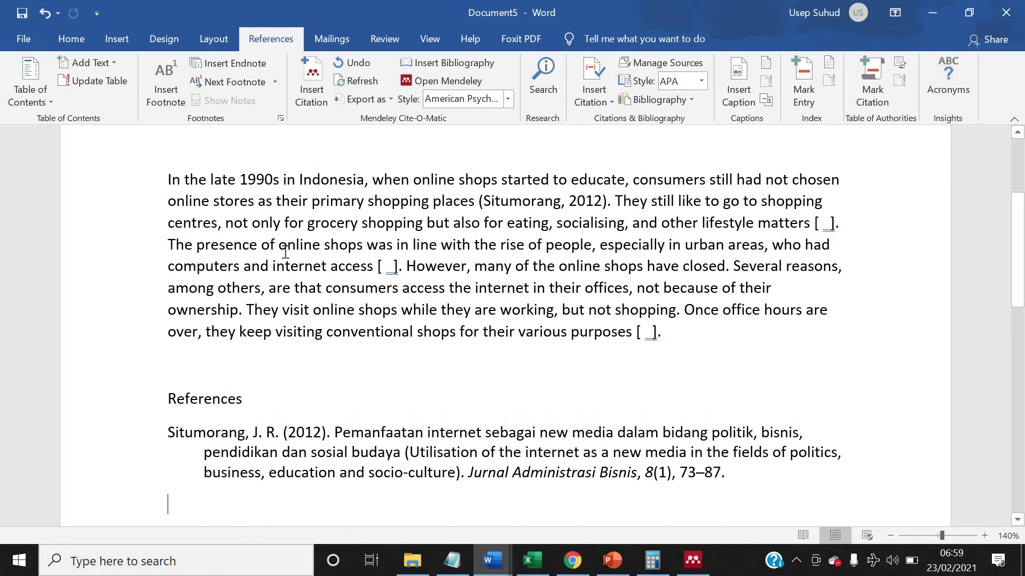
scroll(286, 251, up, 1)
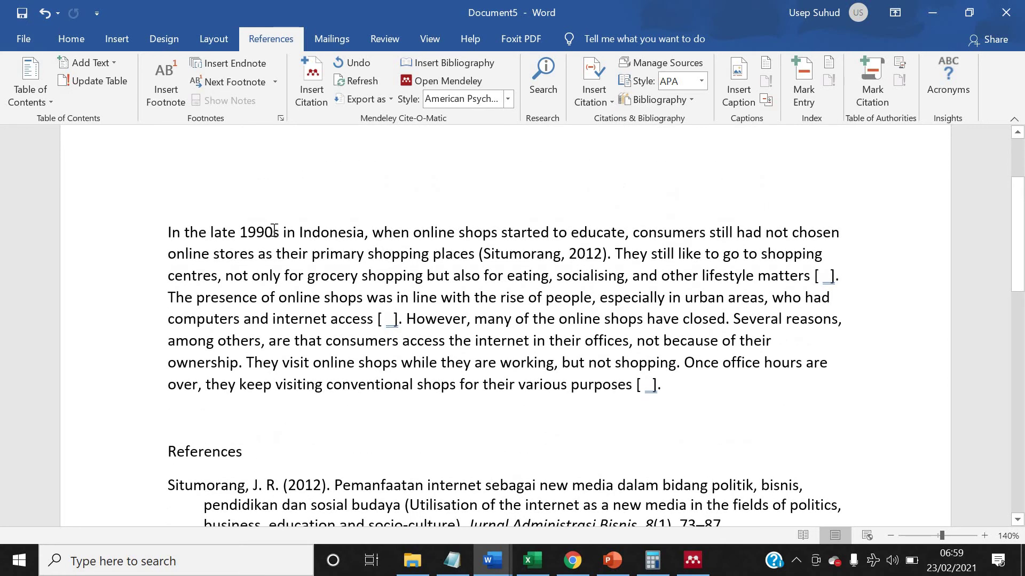
Replace "late" with "mid of" before "1990s" in the paragraph's opening sentence
double_click(220, 235)
text(mid of)
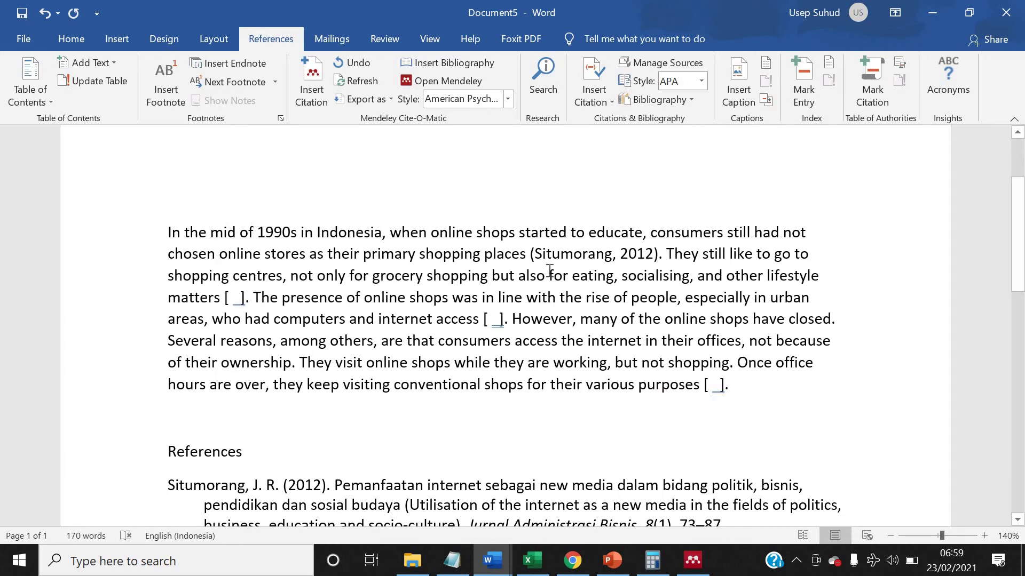
click(417, 296)
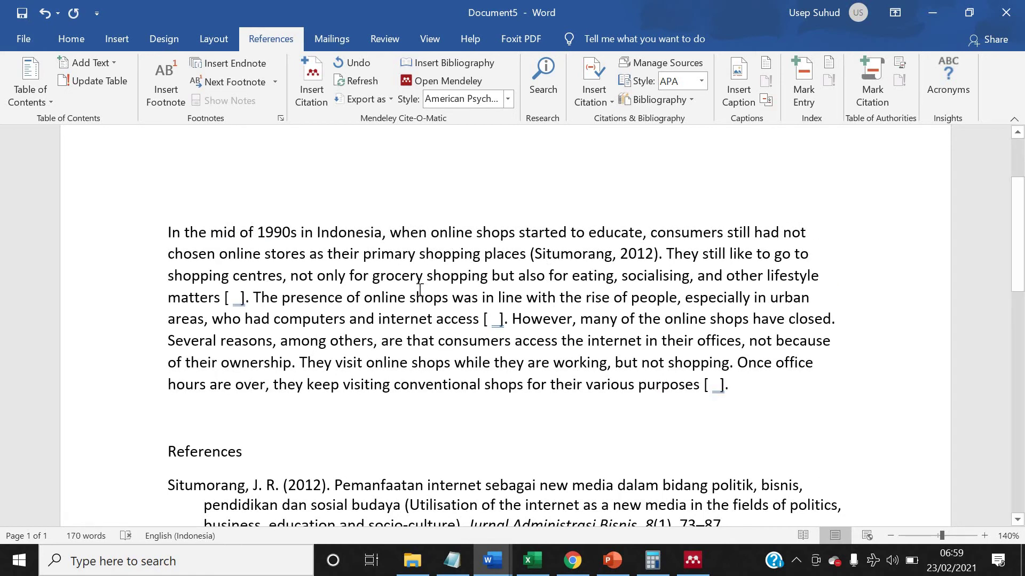
Highlight the paragraph's first sentence, including its citation, in yellow
click(70, 40)
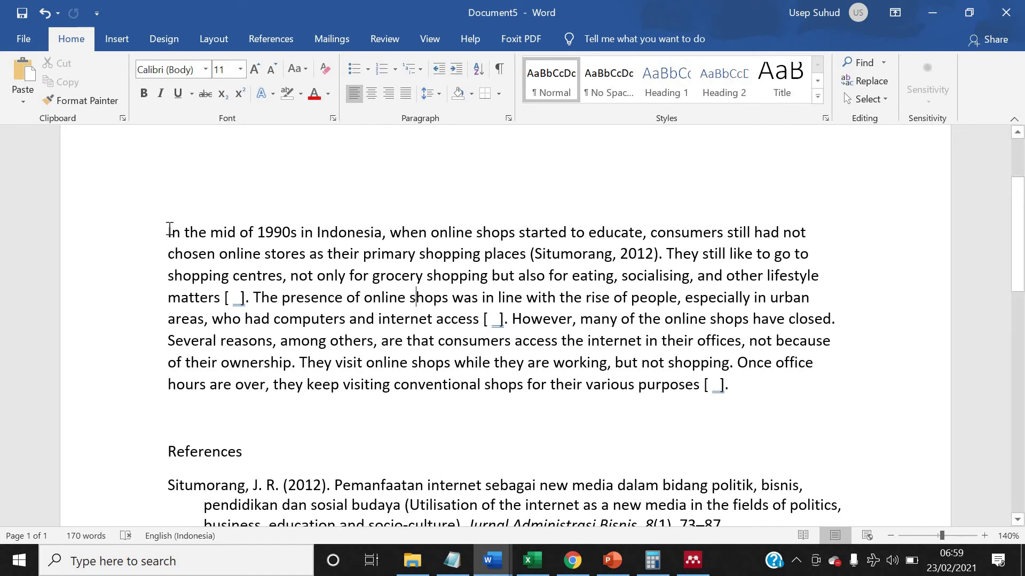
drag(167, 229, 648, 252)
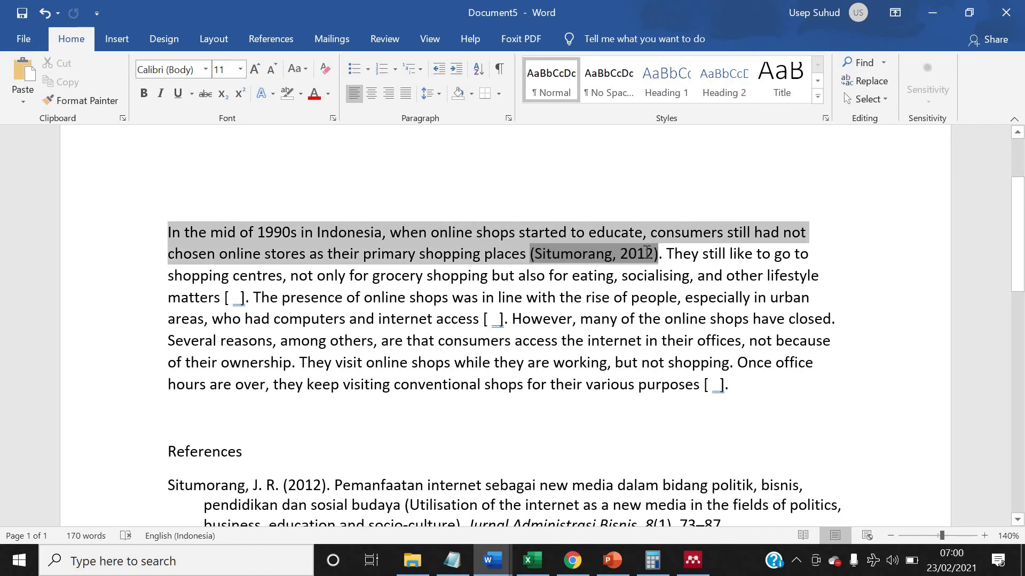
click(301, 94)
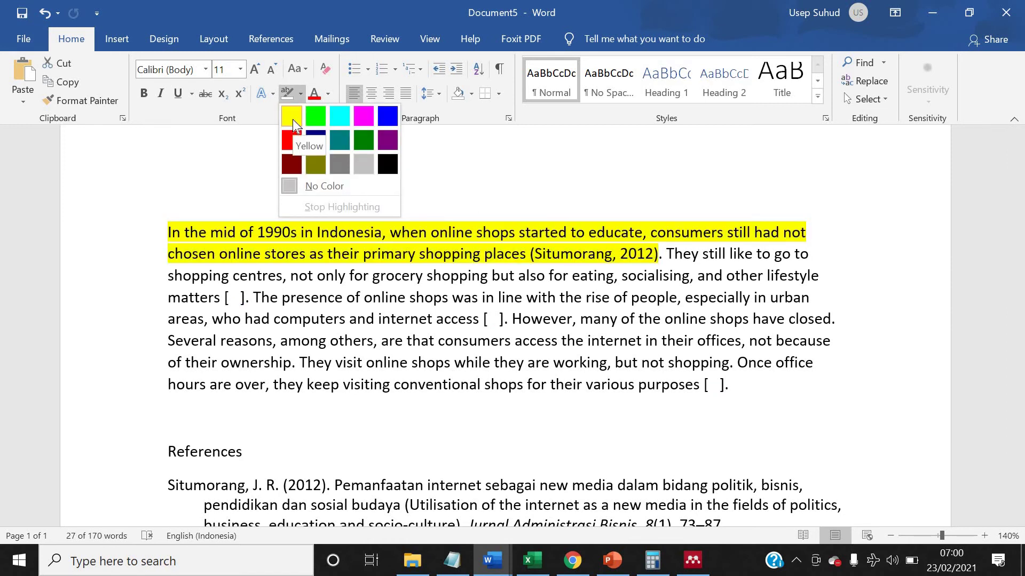
click(293, 123)
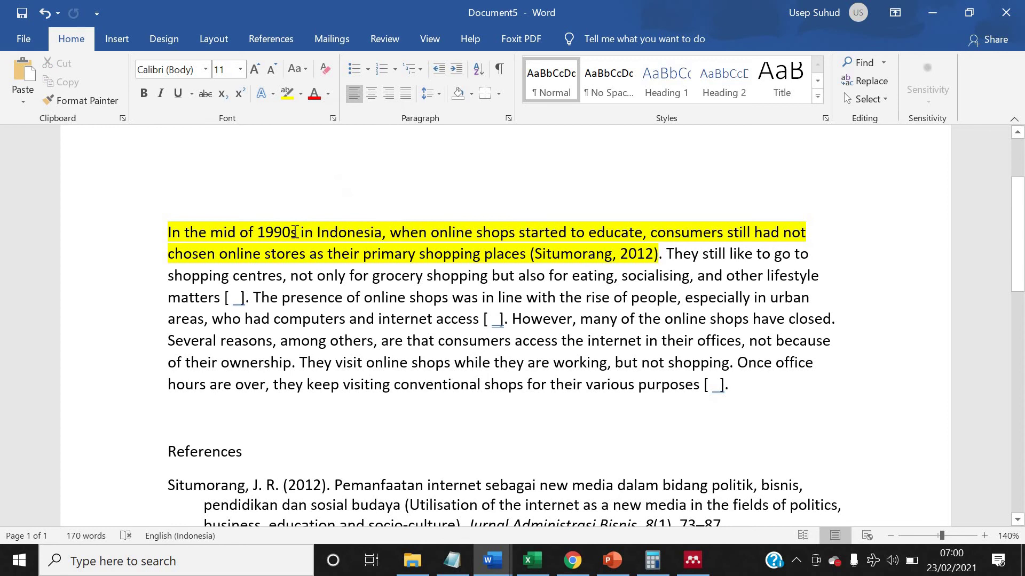
click(296, 232)
click(276, 235)
Switch to the Neliti PDF in Chrome and search it for "lippo"
click(573, 561)
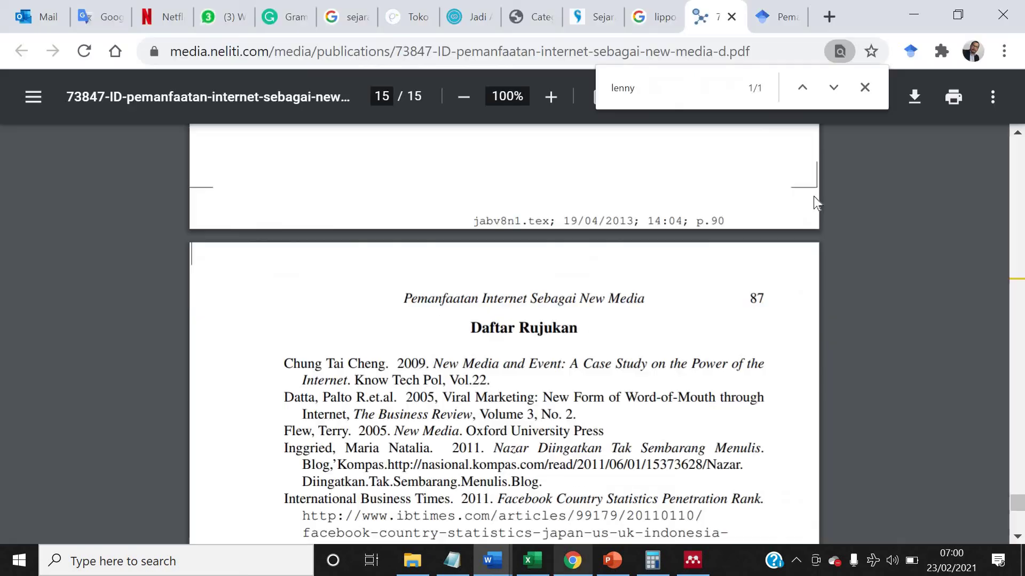
scroll(567, 386, up, 12)
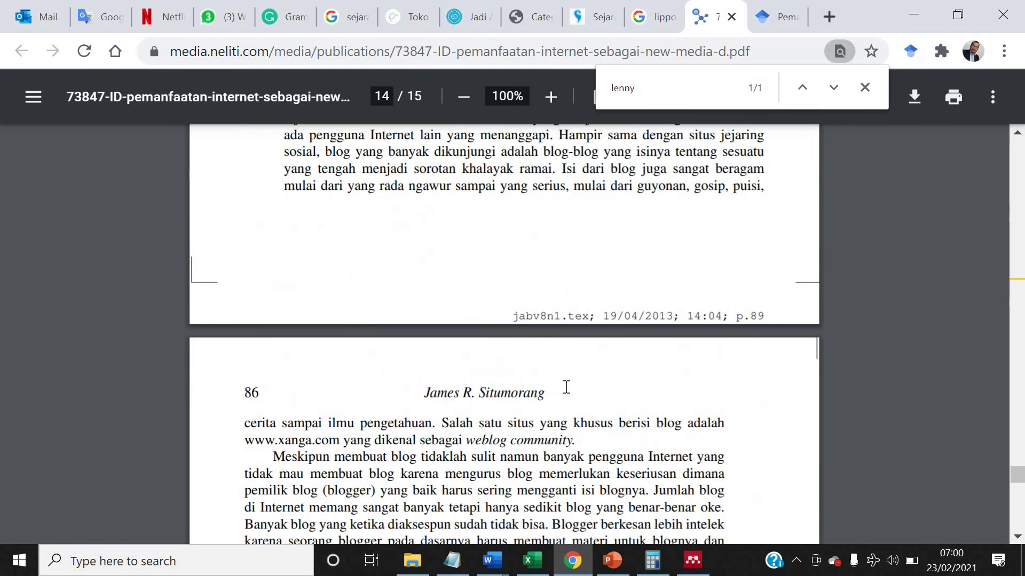
scroll(636, 199, up, 6)
key(ctrl+f)
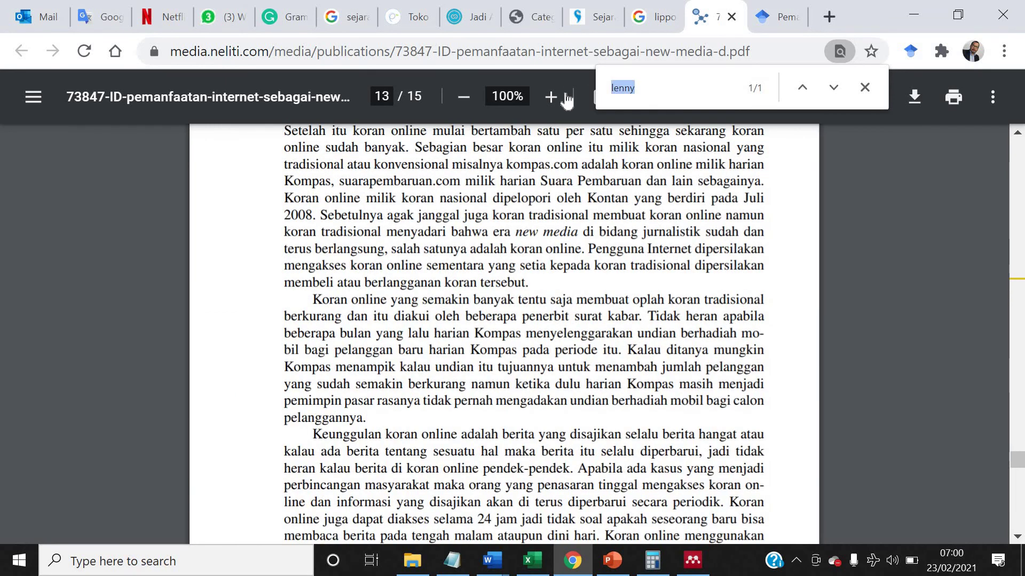
text(lippp)
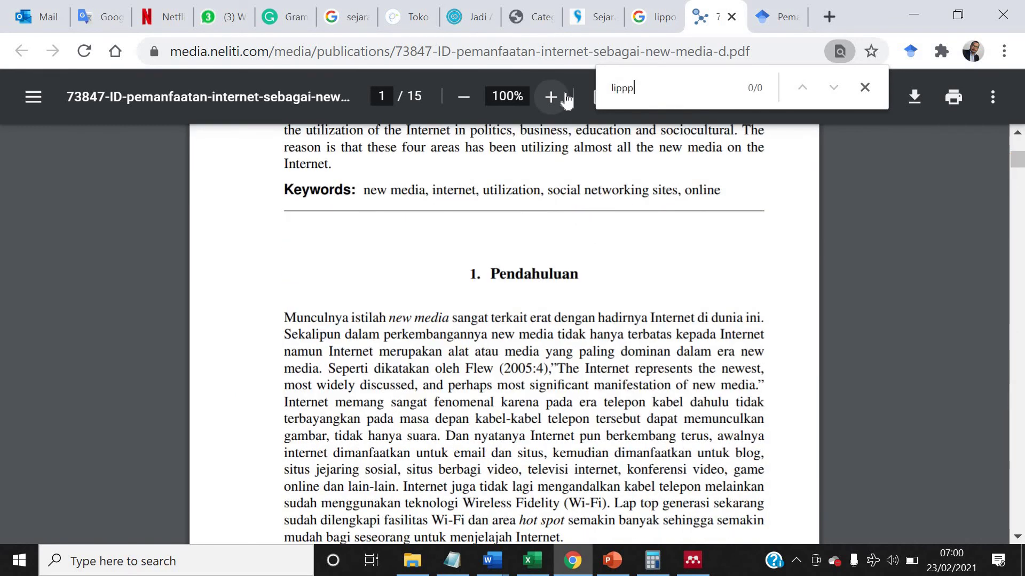
key(BackSpace)
text(o)
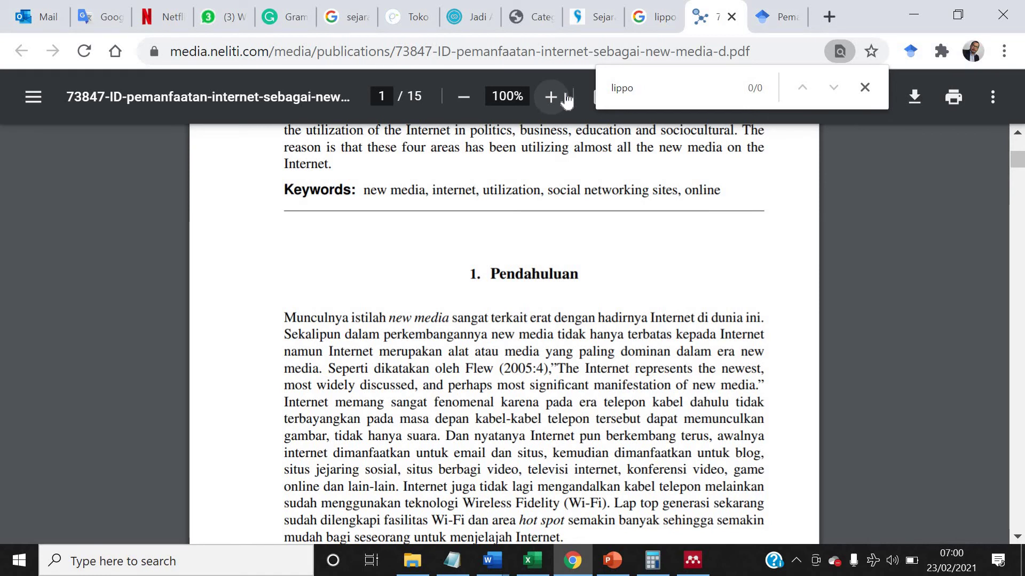
Search the PDF for "lenny" and read the passages on online business from there up to section 2.3
key(BackSpace)
key(BackSpace)
key(BackSpace)
key(BackSpace)
key(BackSpace)
text(l)
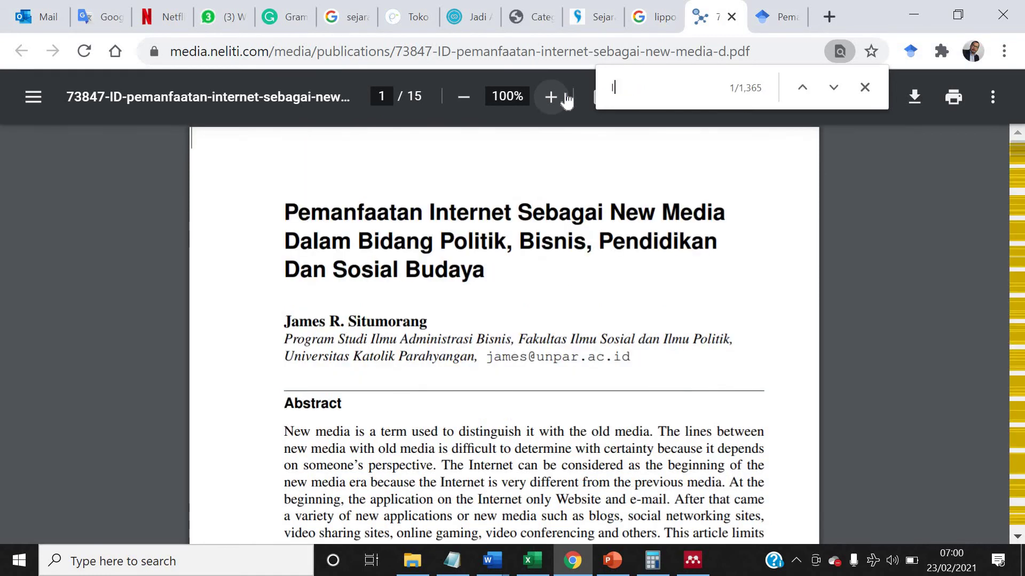
text(enny)
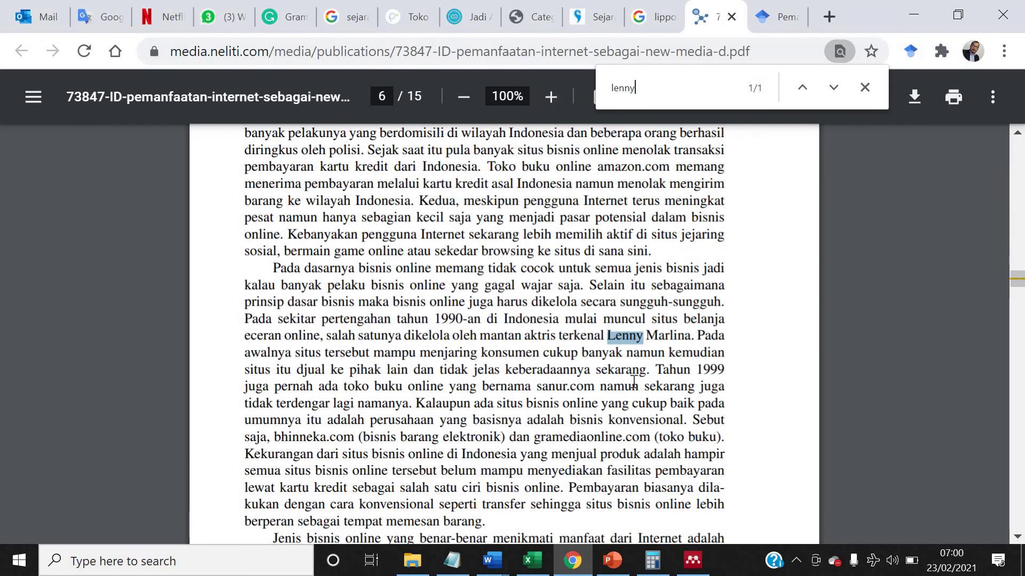
scroll(458, 324, down, 2)
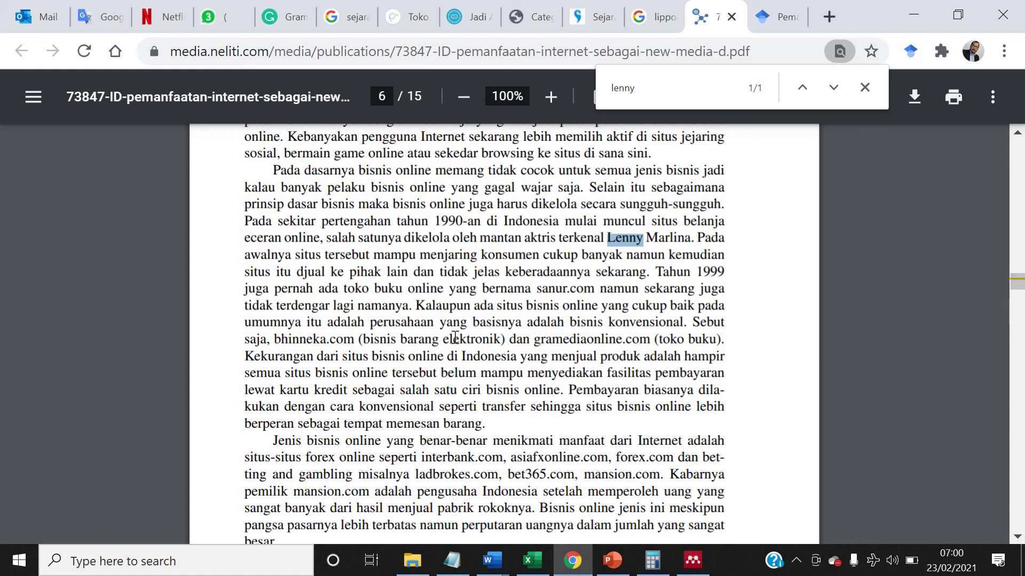
scroll(454, 336, down, 5)
scroll(455, 336, down, 5)
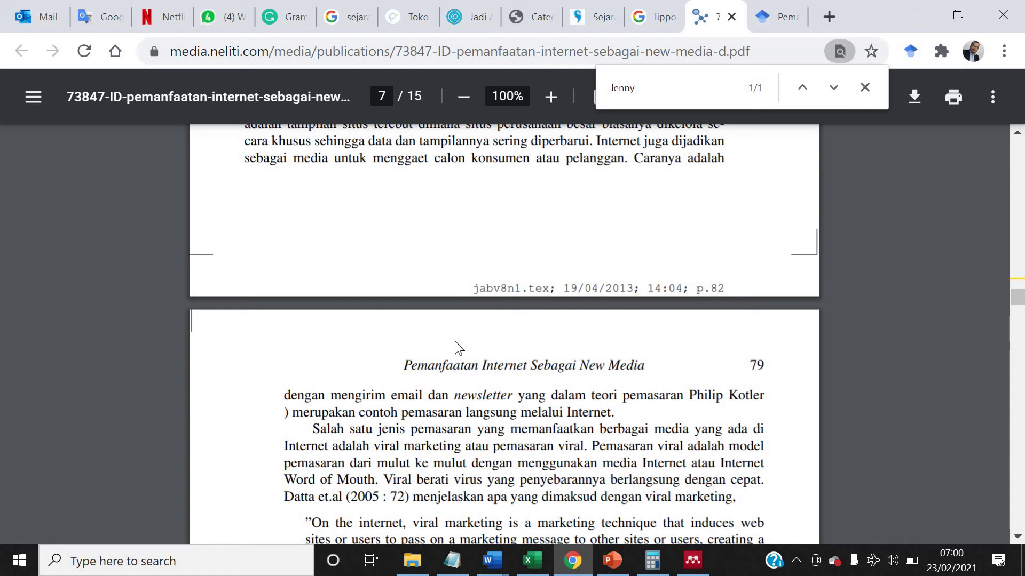
scroll(513, 357, down, 3)
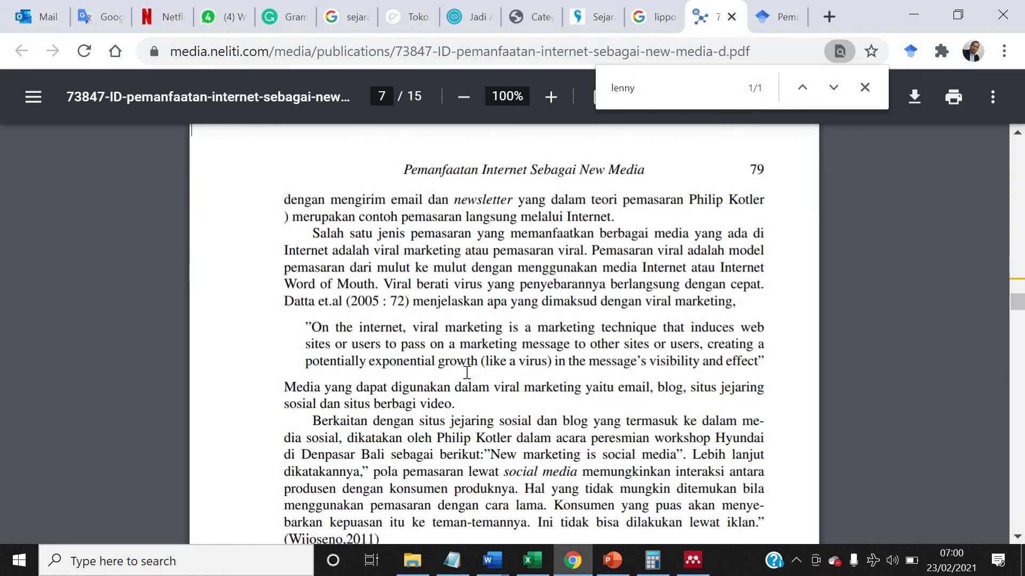
scroll(467, 372, down, 9)
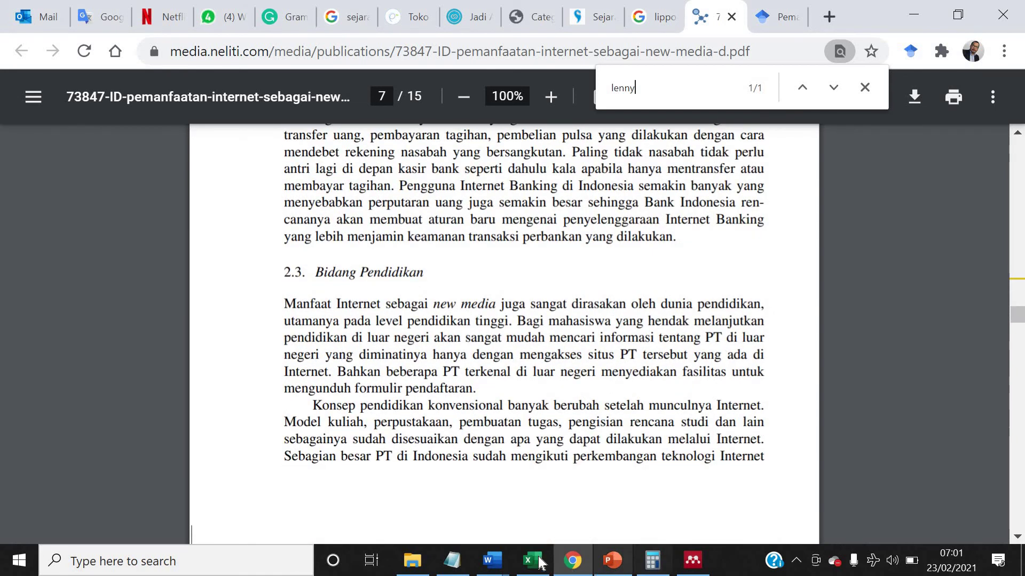
Switch to Document5 in Word and modify the Normal style to Times New Roman, single line spacing and justified alignment
mouse_move(492, 560)
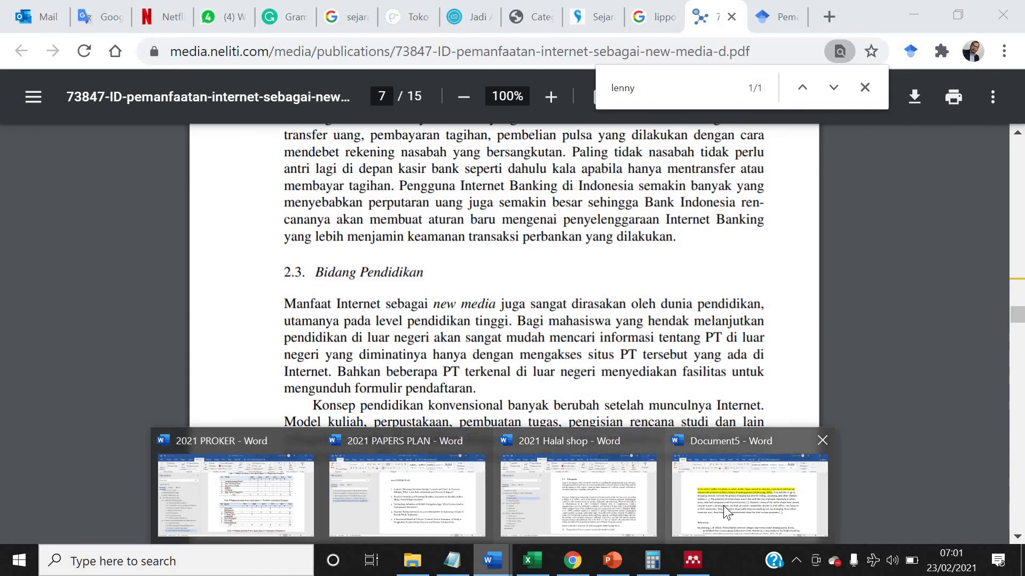
click(726, 512)
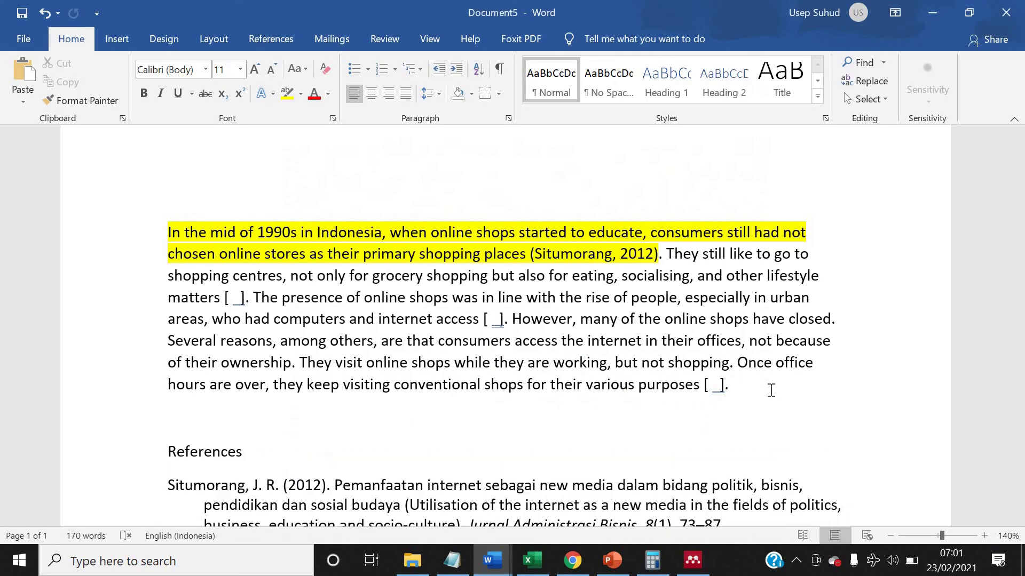
right_click(543, 100)
click(582, 130)
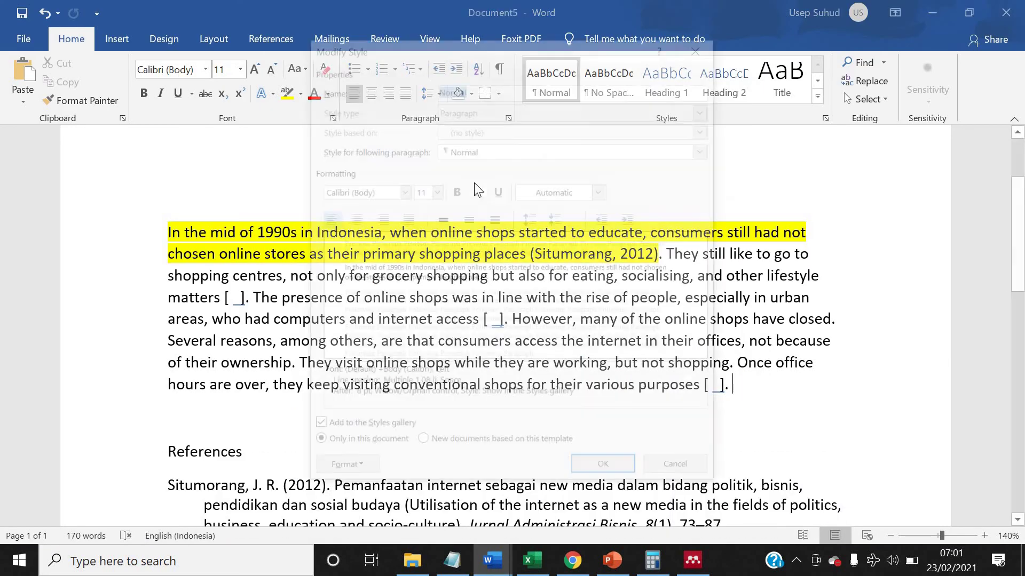
click(435, 191)
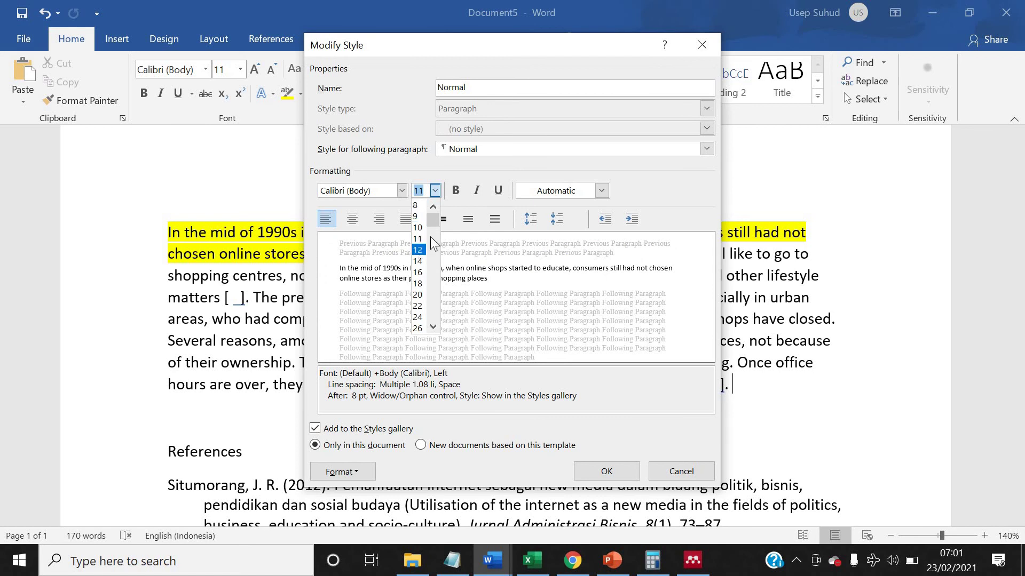
click(446, 219)
click(442, 219)
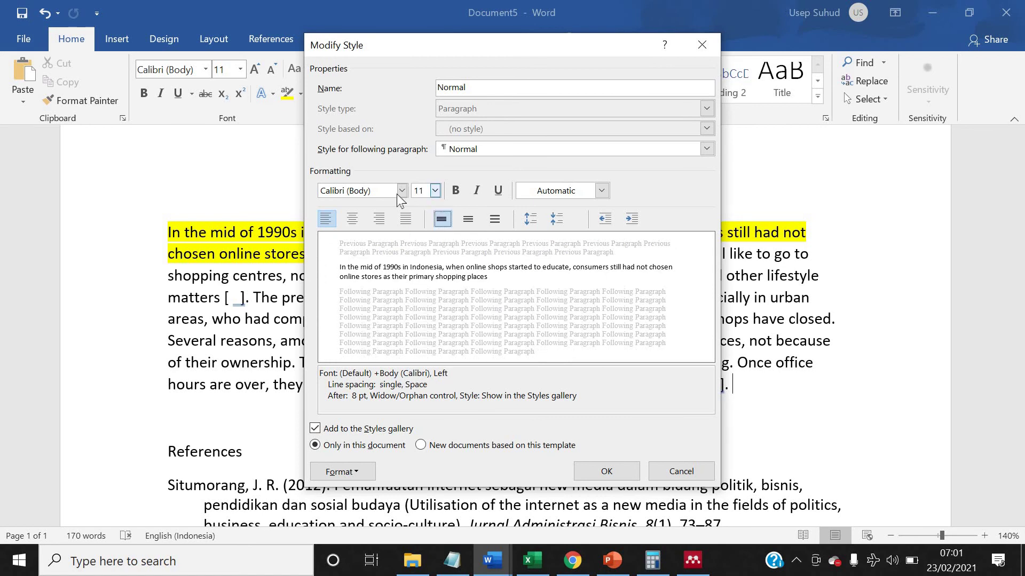
click(399, 192)
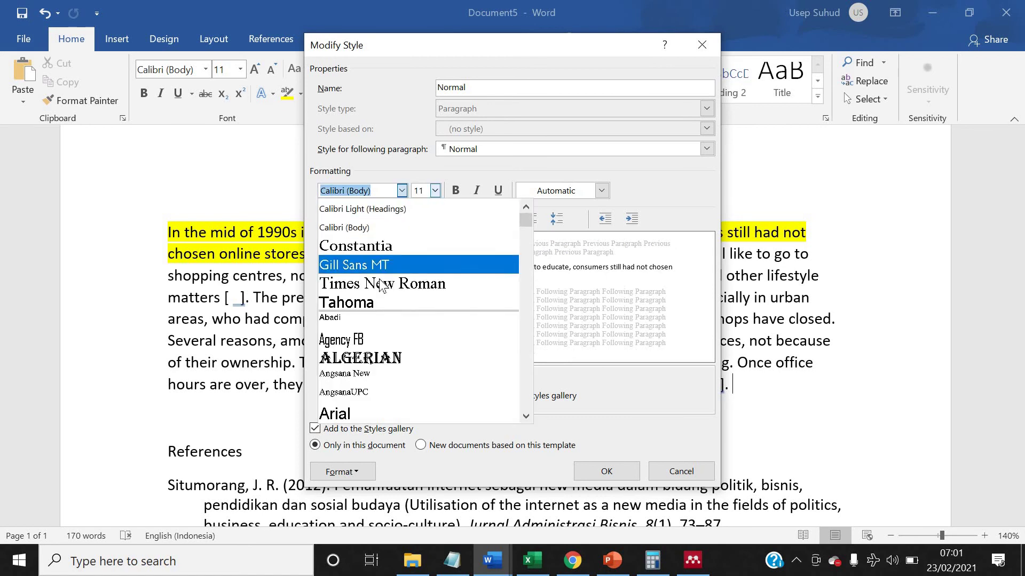
click(405, 282)
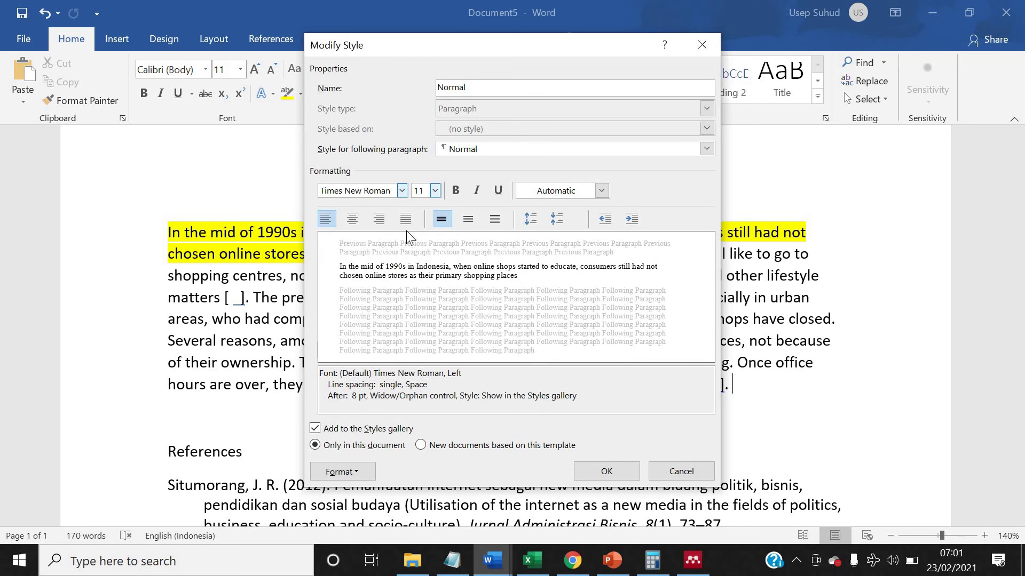
click(608, 471)
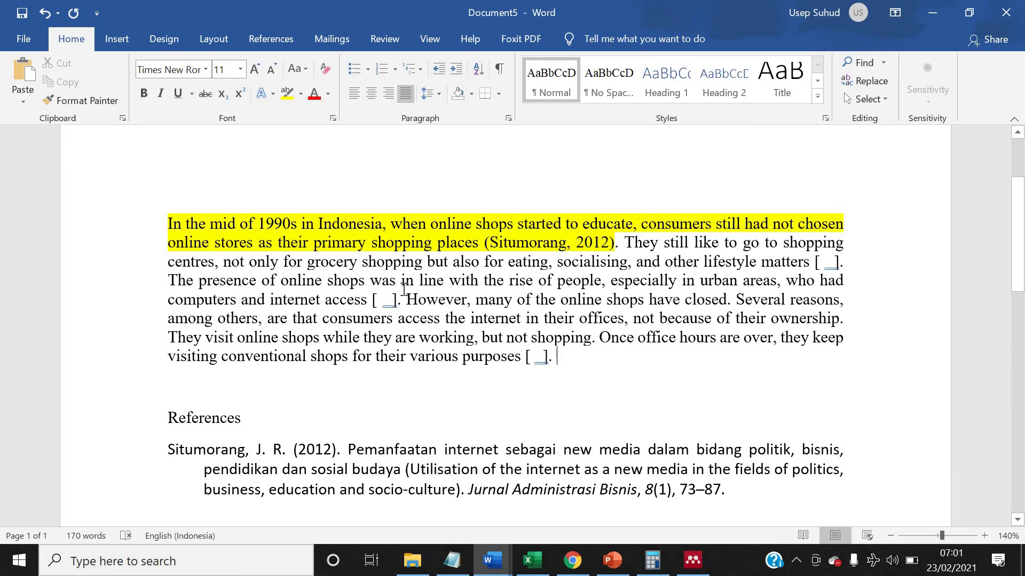
Switch to Chrome, search Google for "pusat perbelanjaan masih lebih diminati daripada toko online'" and look through the results
drag(625, 243, 841, 265)
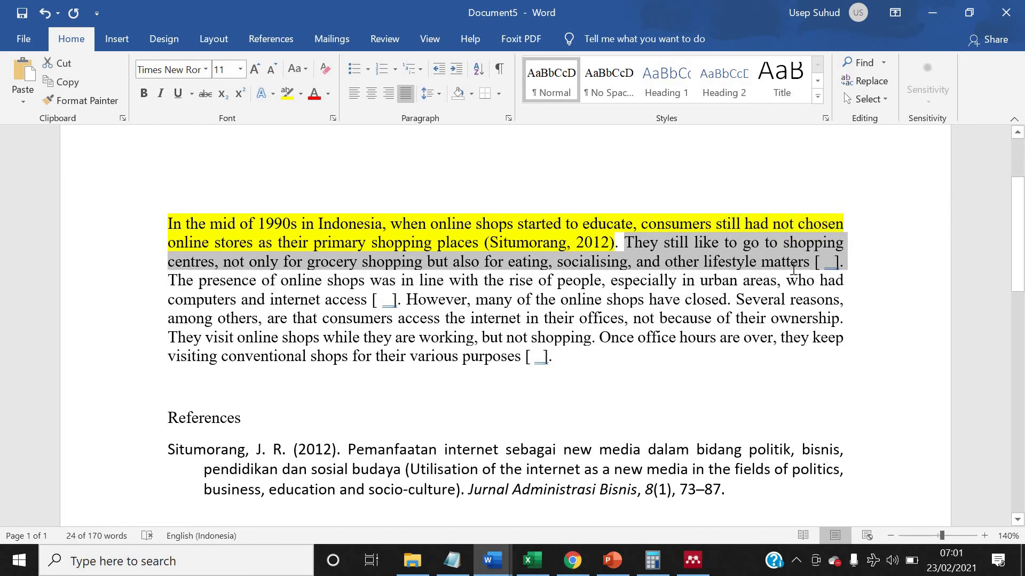
click(814, 260)
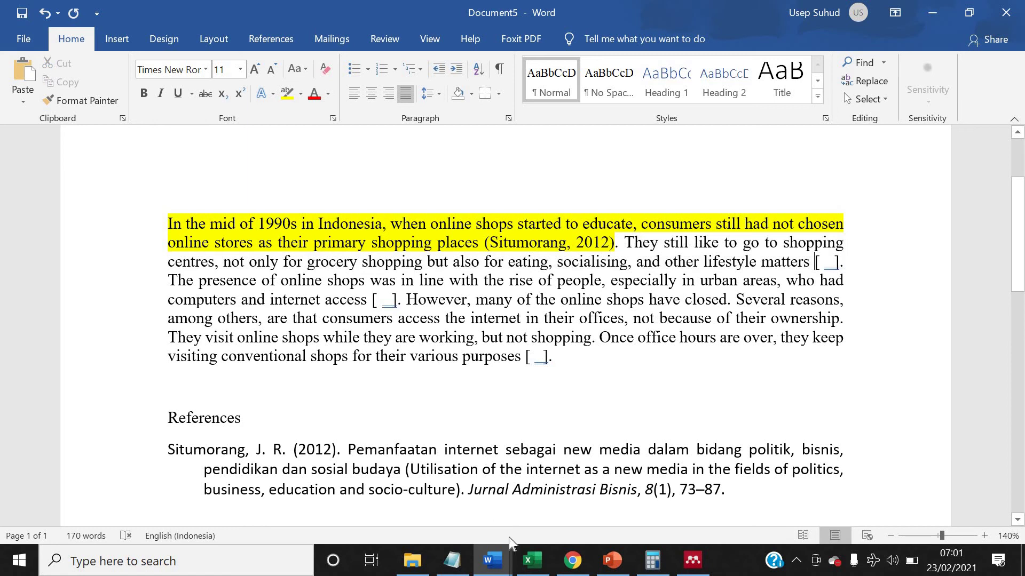
click(573, 560)
click(661, 20)
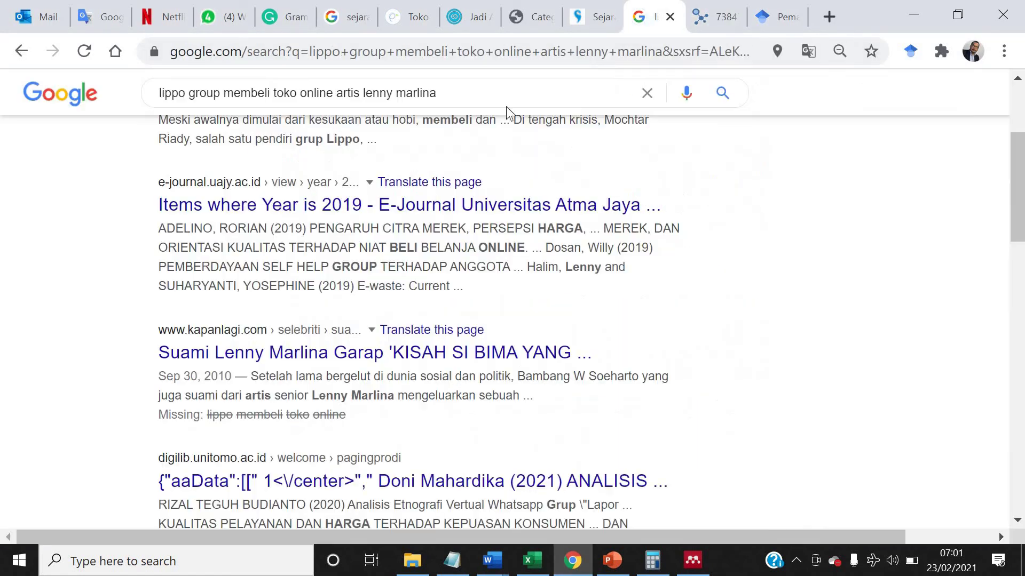
drag(511, 93, 0, 79)
text(to)
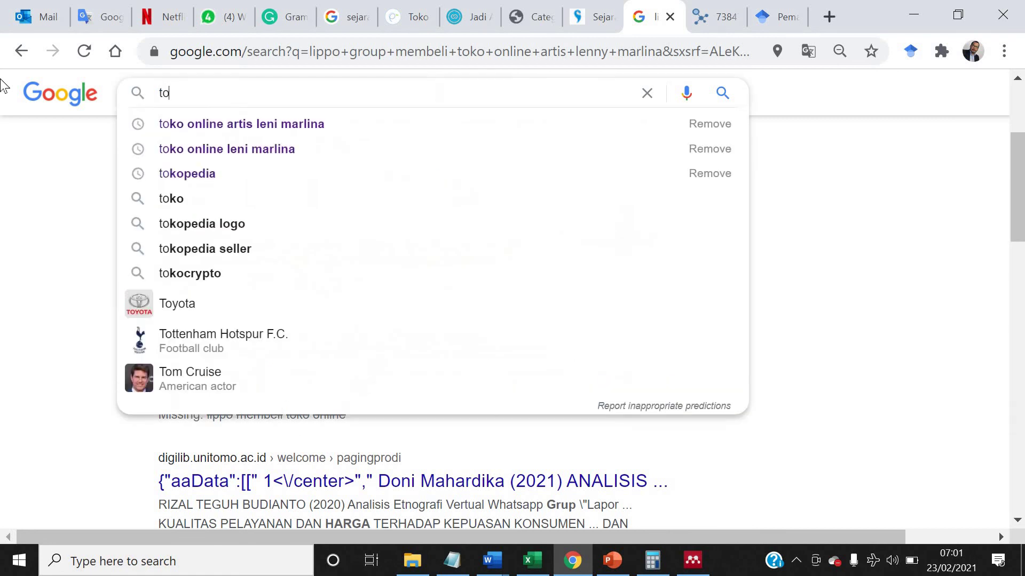
key(BackSpace)
key(BackSpace)
text(pusat )
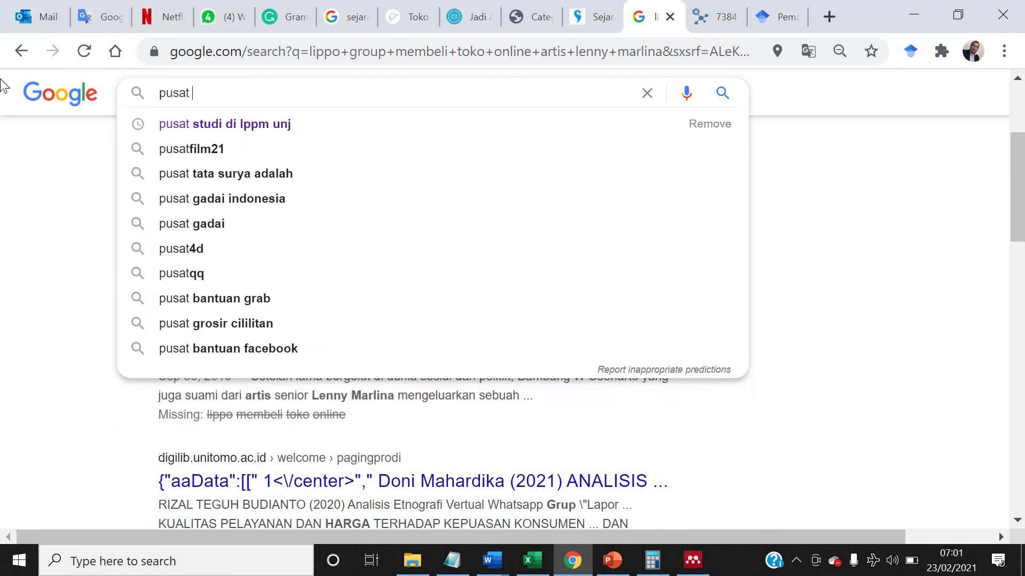
text(perbelan)
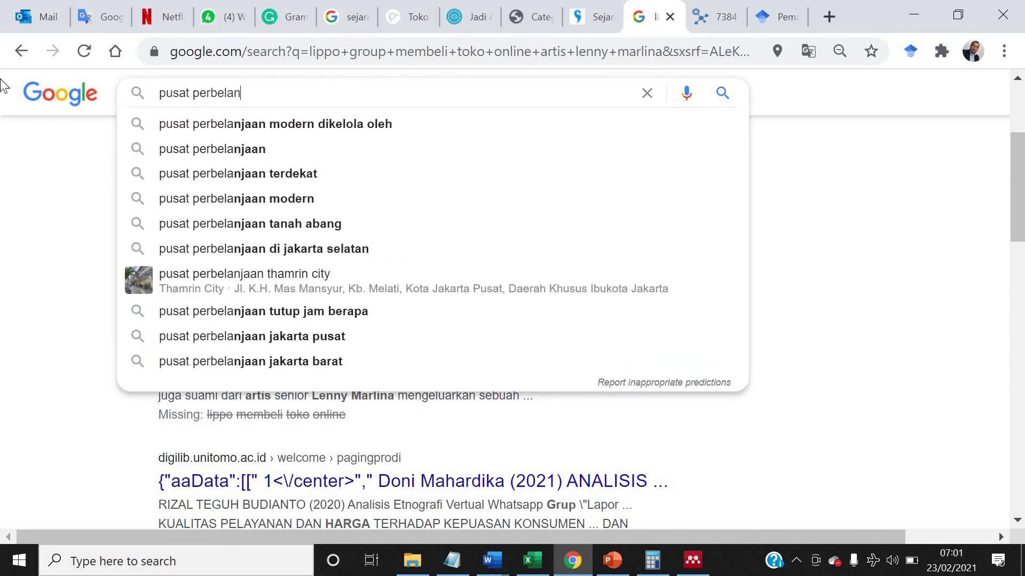
text(jaan masih)
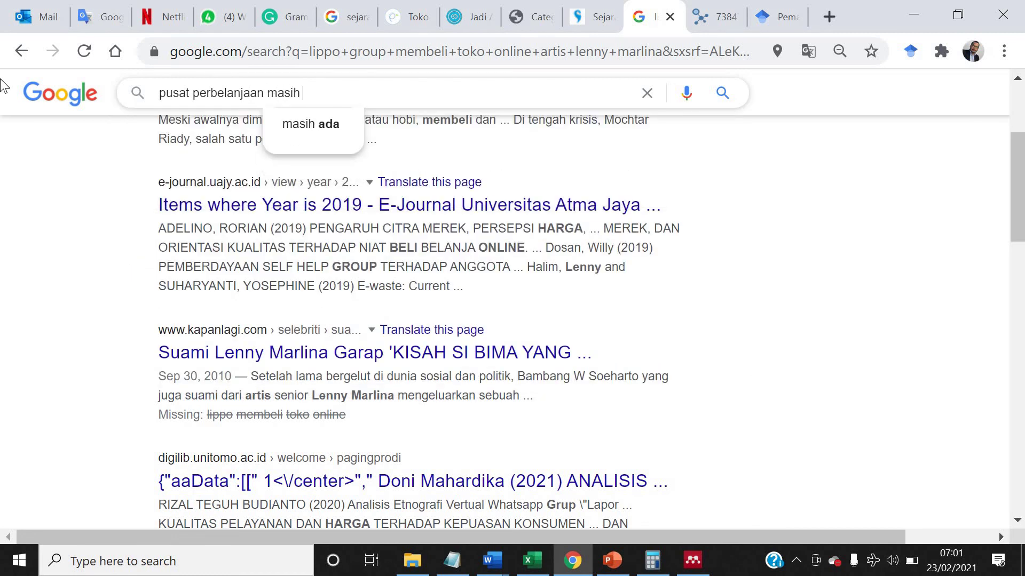
text( lebih di)
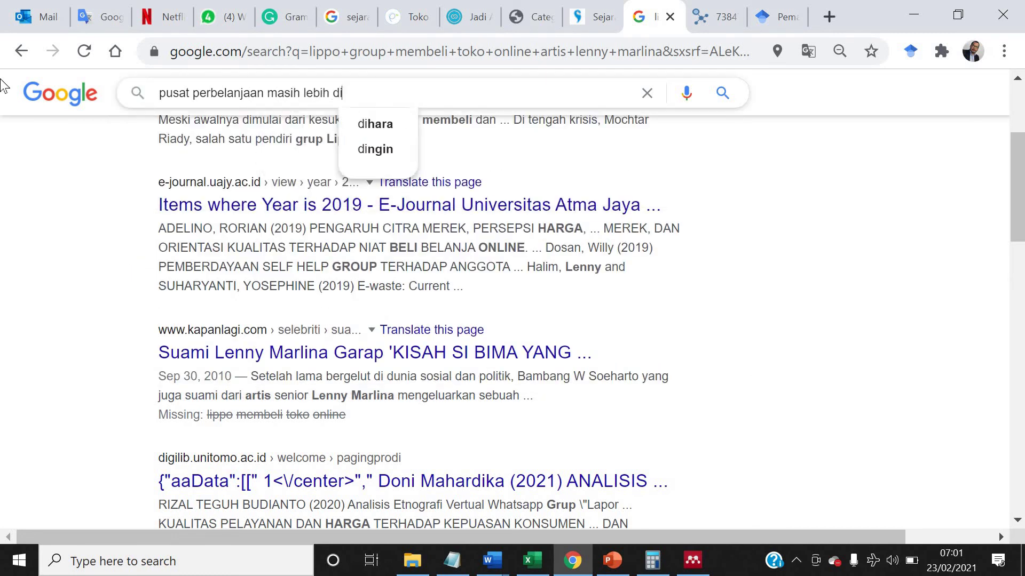
text(minati dari pada)
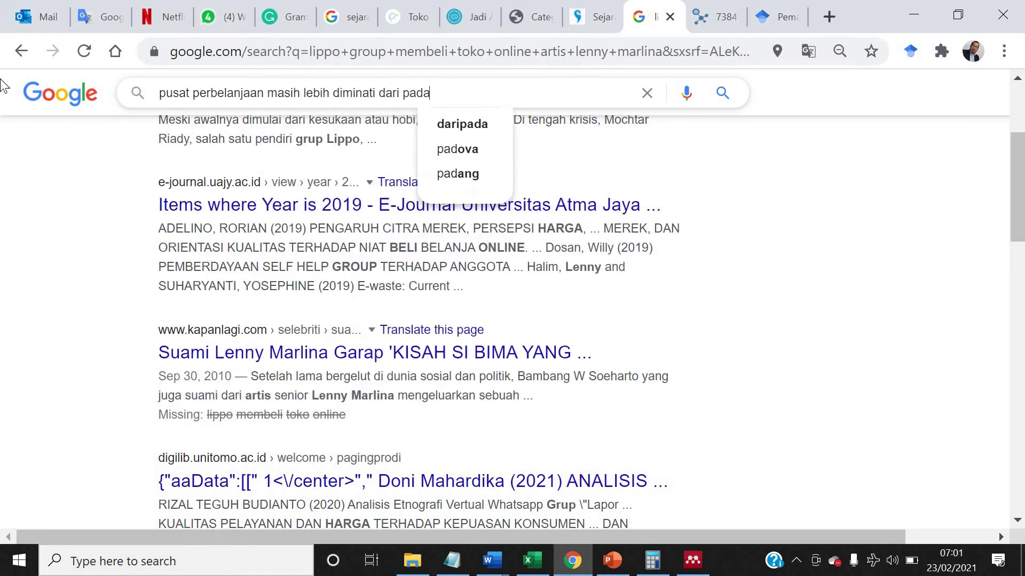
text( toko online')
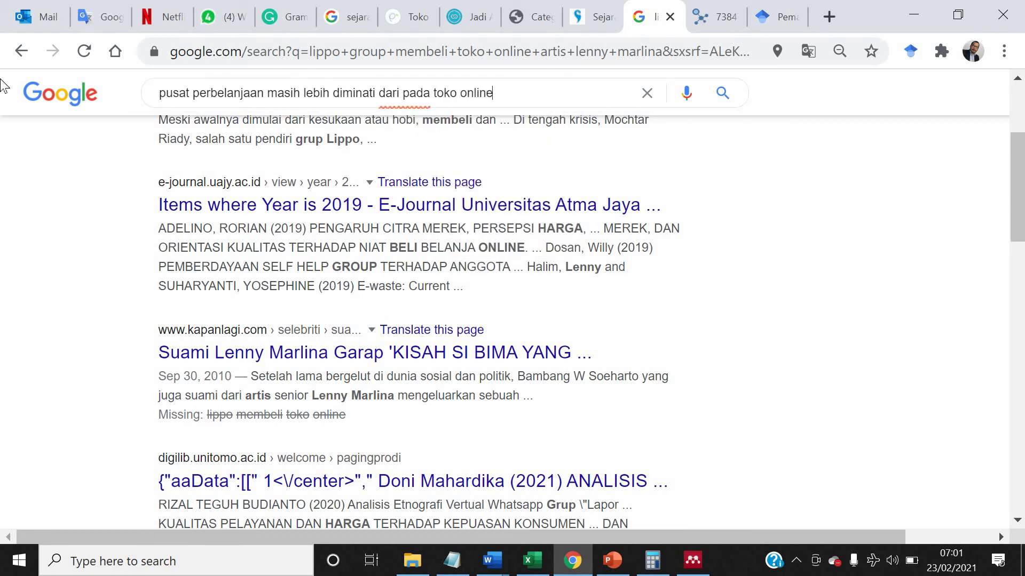
key(Return)
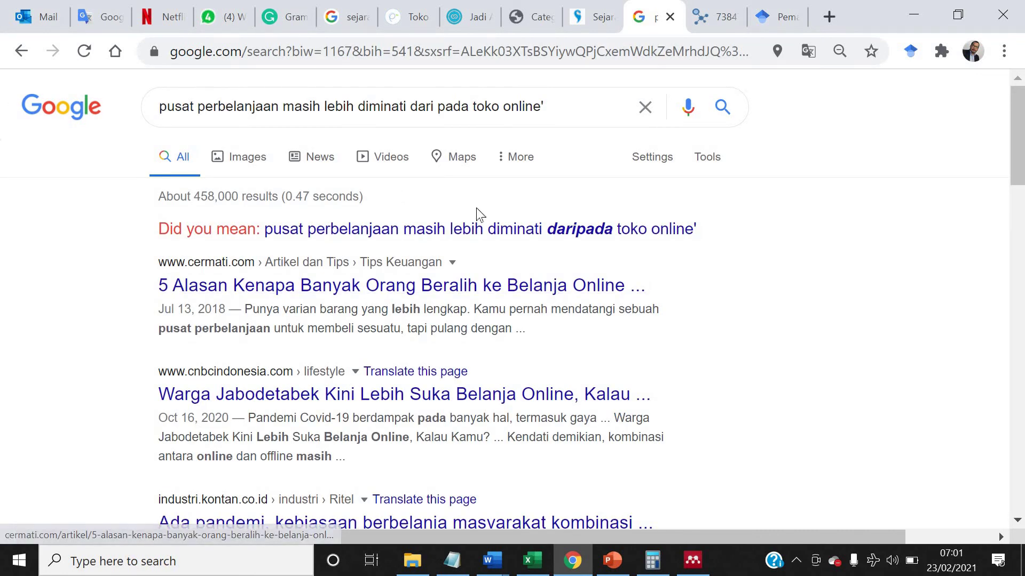
click(471, 234)
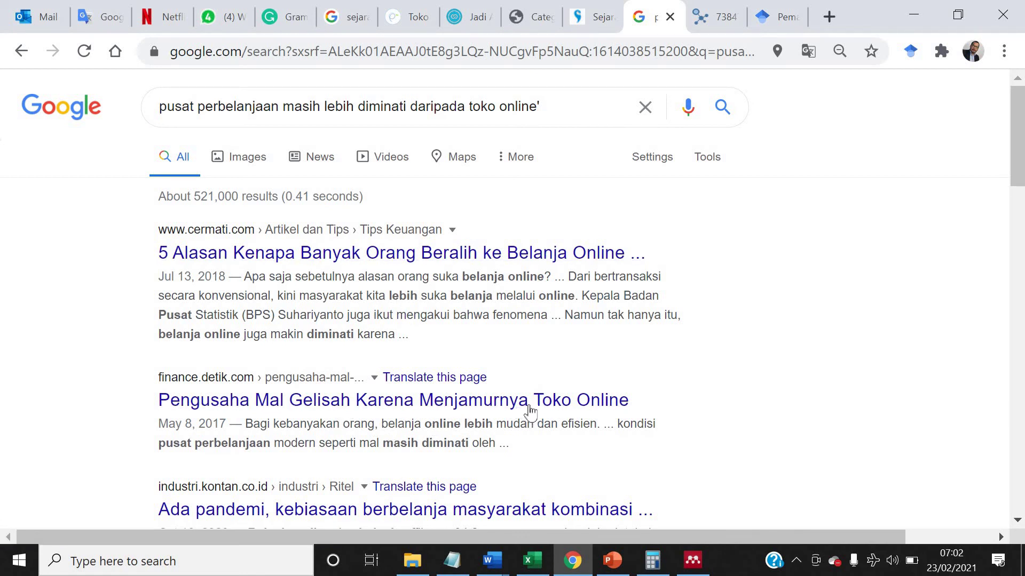
scroll(526, 400, down, 2)
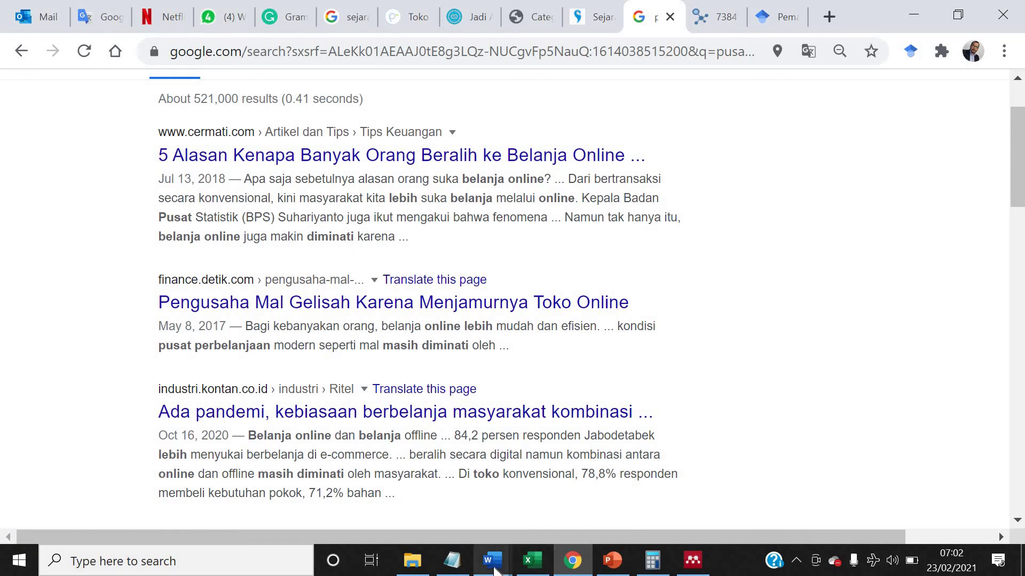
Back in Document5 in Word, start a new paragraph above References: "Jaman berubah, masyarakat sudah teredukasi dengan baik tentang berbelanja secara online."
click(494, 571)
click(699, 529)
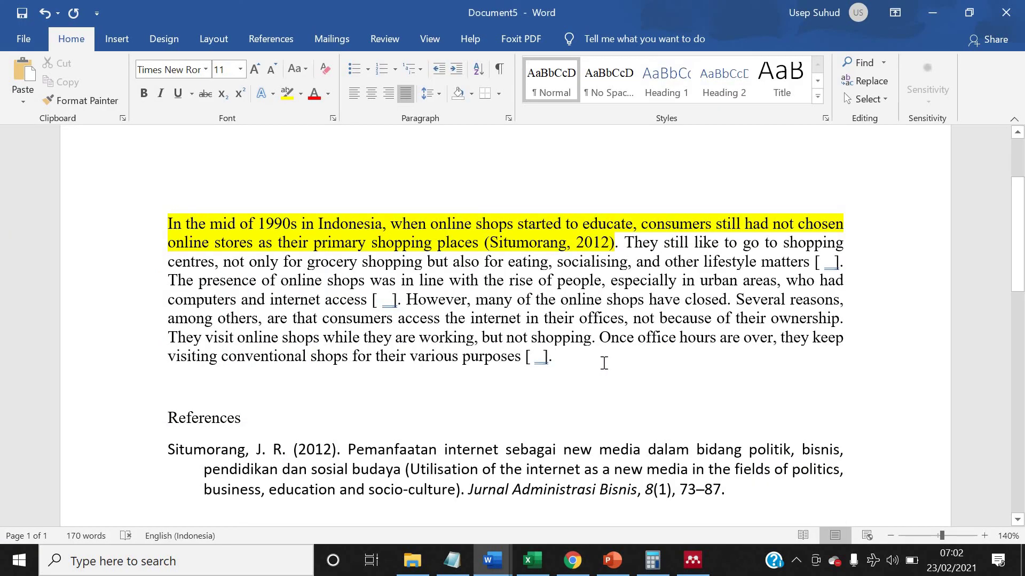
key(Return)
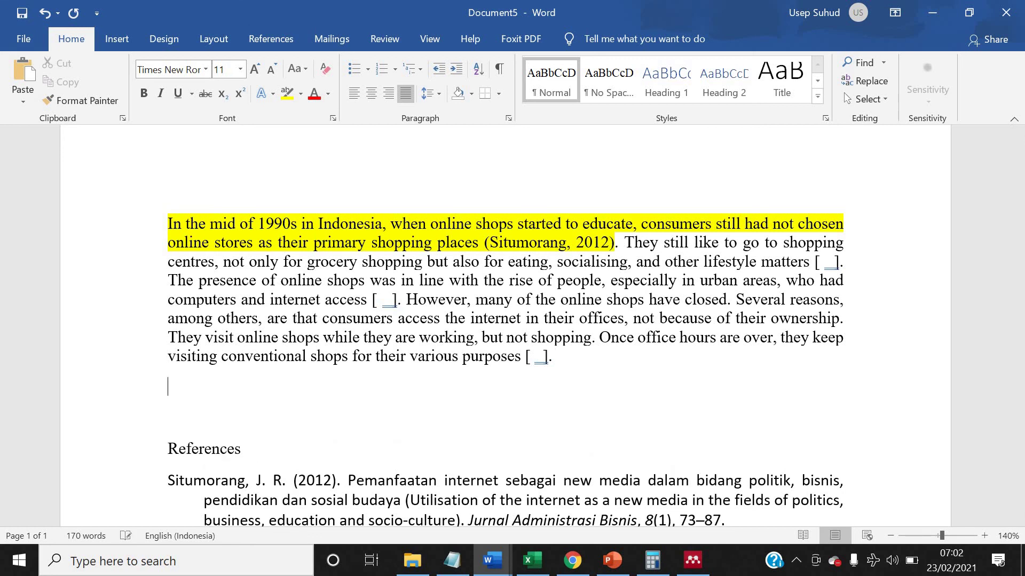
text(jam)
key(BackSpace)
key(BackSpace)
key(BackSpace)
key(BackSpace)
text(teknon)
key(BackSpace)
key(BackSpace)
key(BackSpace)
key(BackSpace)
key(BackSpace)
key(BackSpace)
text(jaman beruyba)
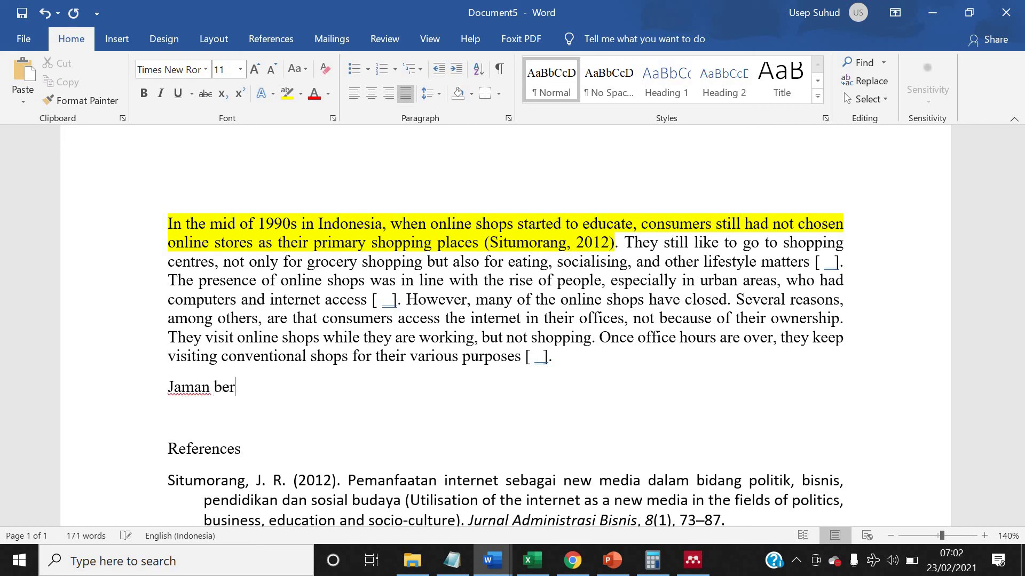
key(BackSpace)
key(BackSpace)
key(BackSpace)
text(bah, tok)
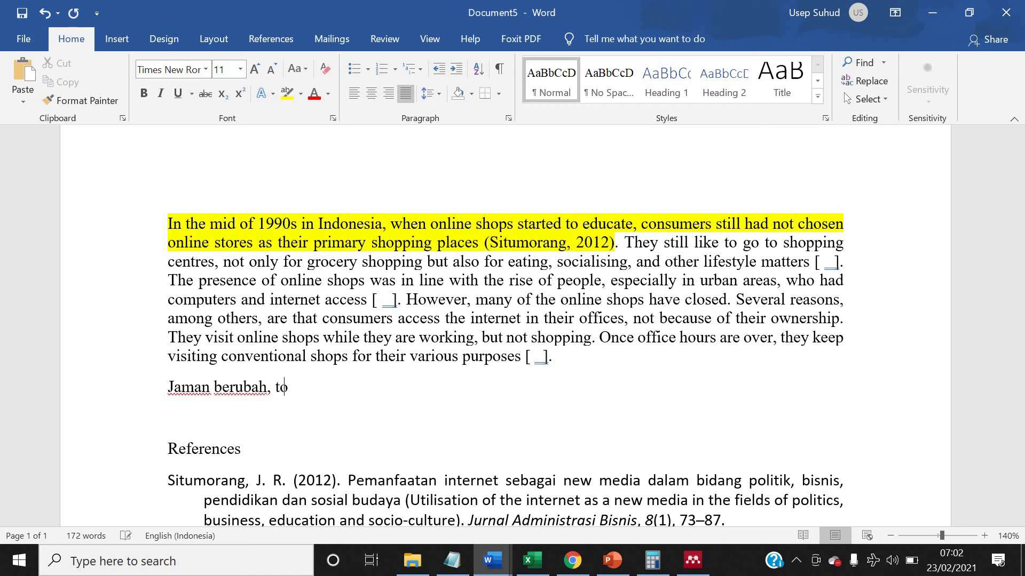
key(BackSpace)
key(BackSpace)
text(masyarakat suda)
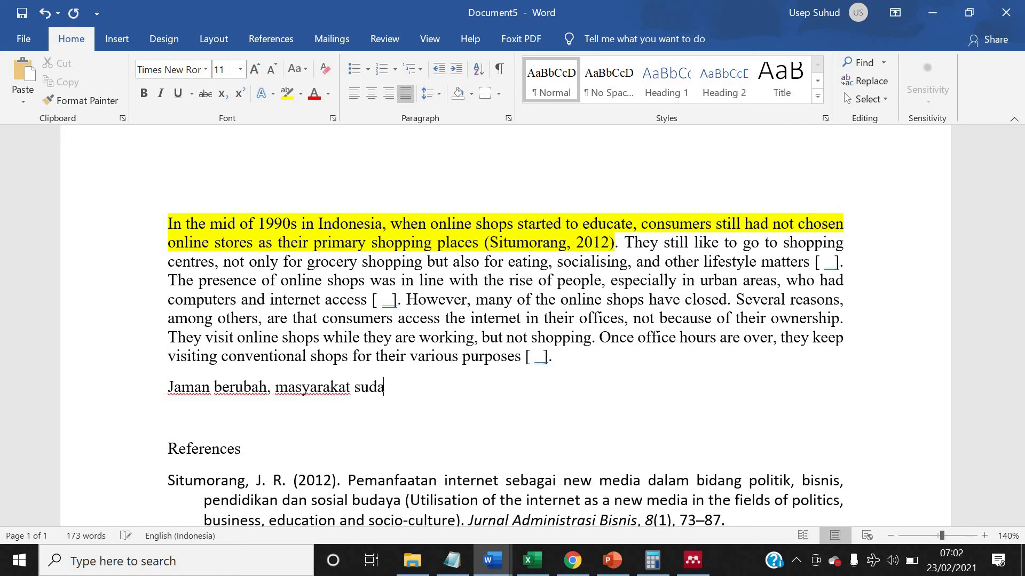
text(h teredukas)
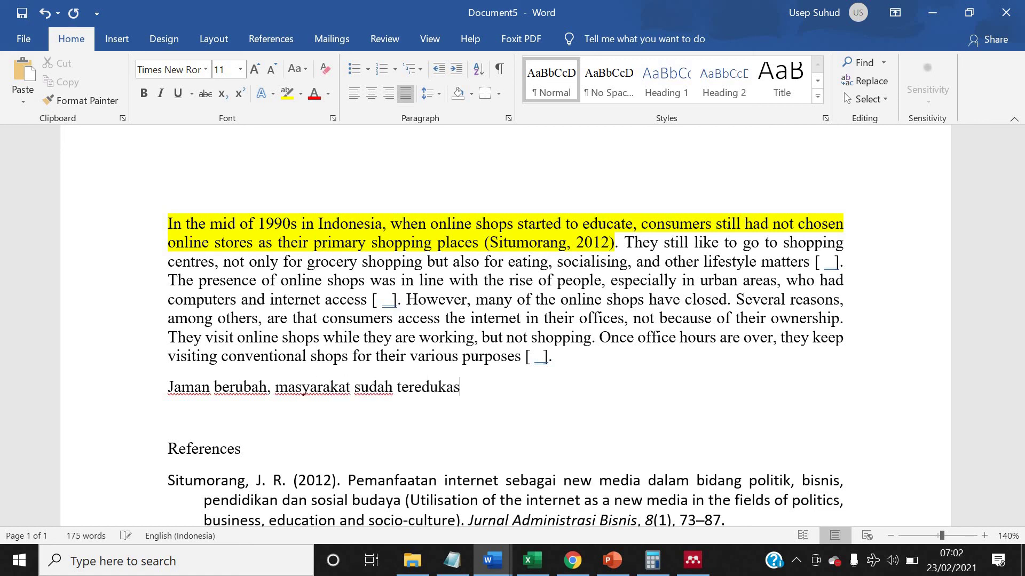
text(i dengan baik tenta)
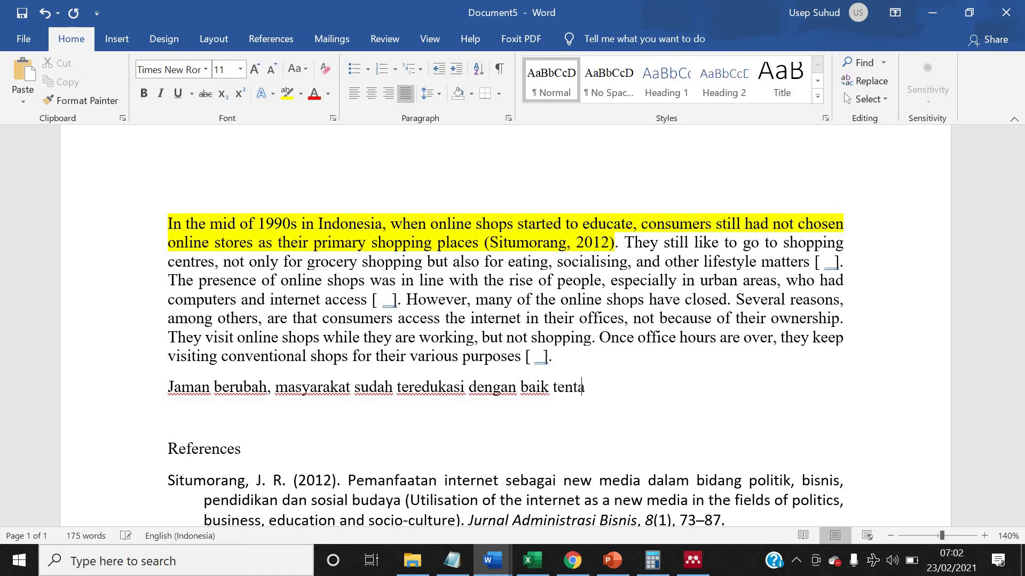
text(ng berbelanja )
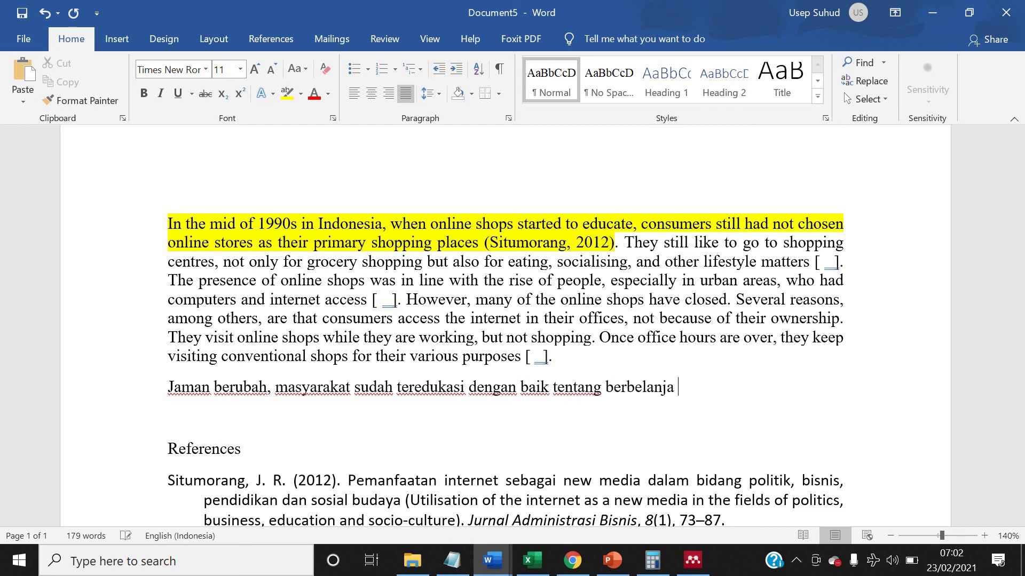
text(secara onli)
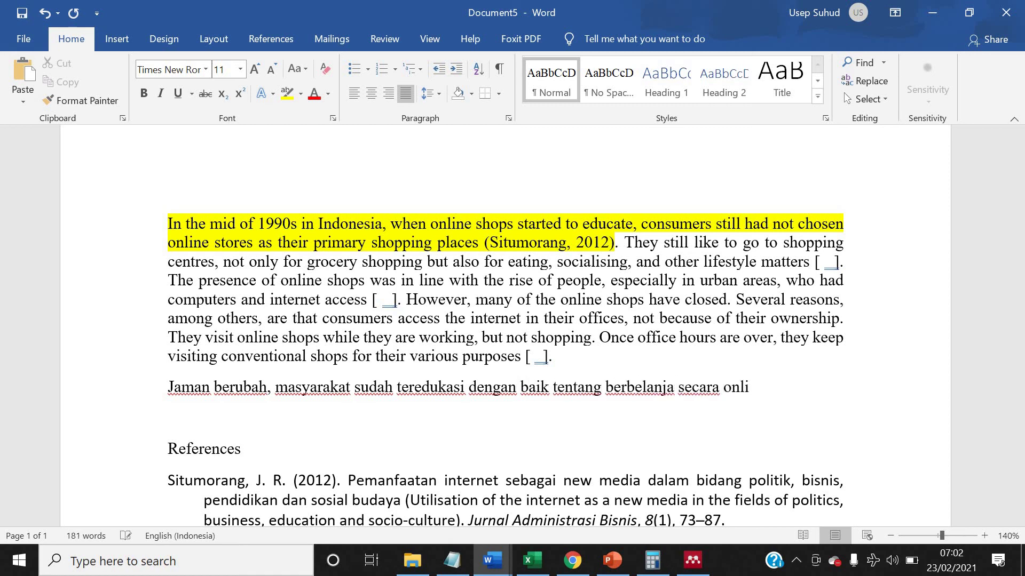
text(ne.)
Continue the new paragraph with "Toko-toko online semakin banyak dan secara signifikan merubah perilaku konsumen."
text( Toko onli)
key(BackSpace)
key(BackSpace)
key(BackSpace)
key(BackSpace)
key(BackSpace)
text(-toko online )
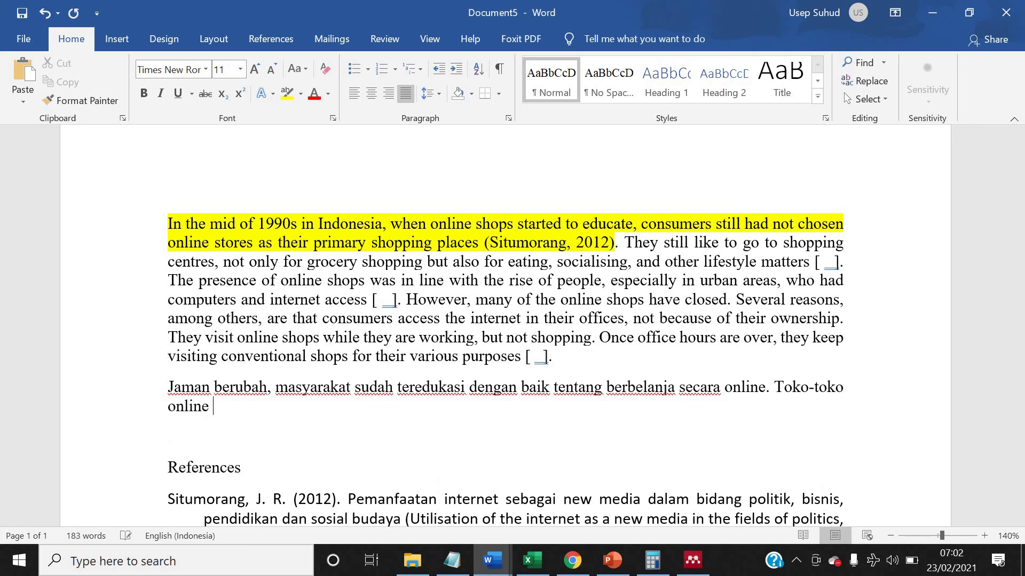
text(semakin banyak)
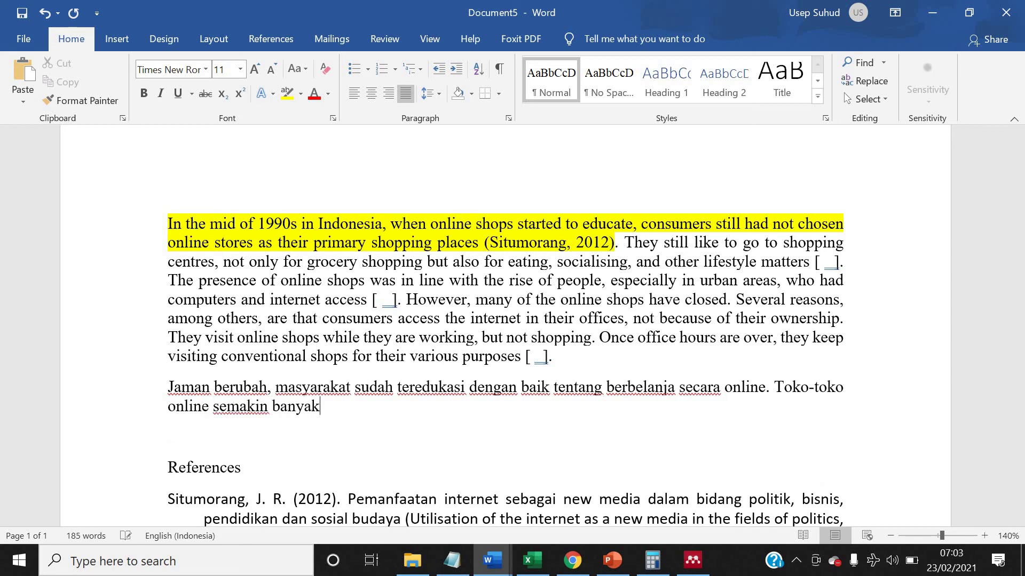
text( dan secara s)
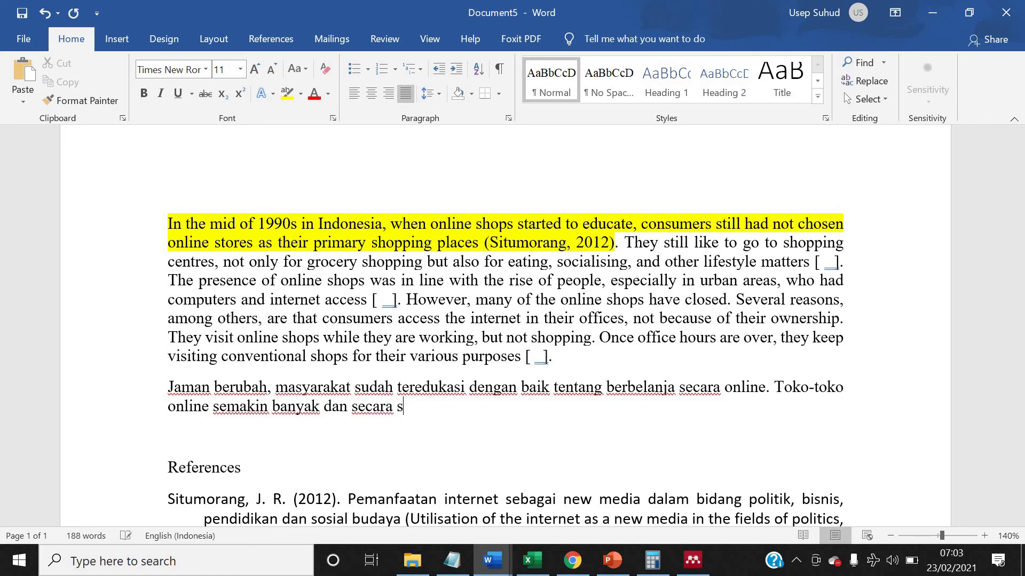
text(ignifikan merubah per)
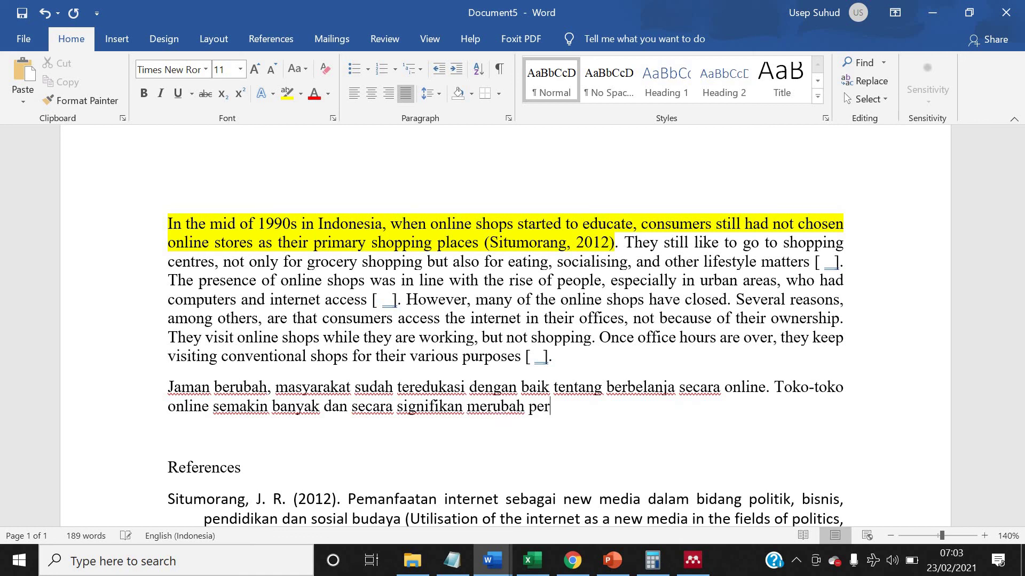
text(lilaku konsumen.)
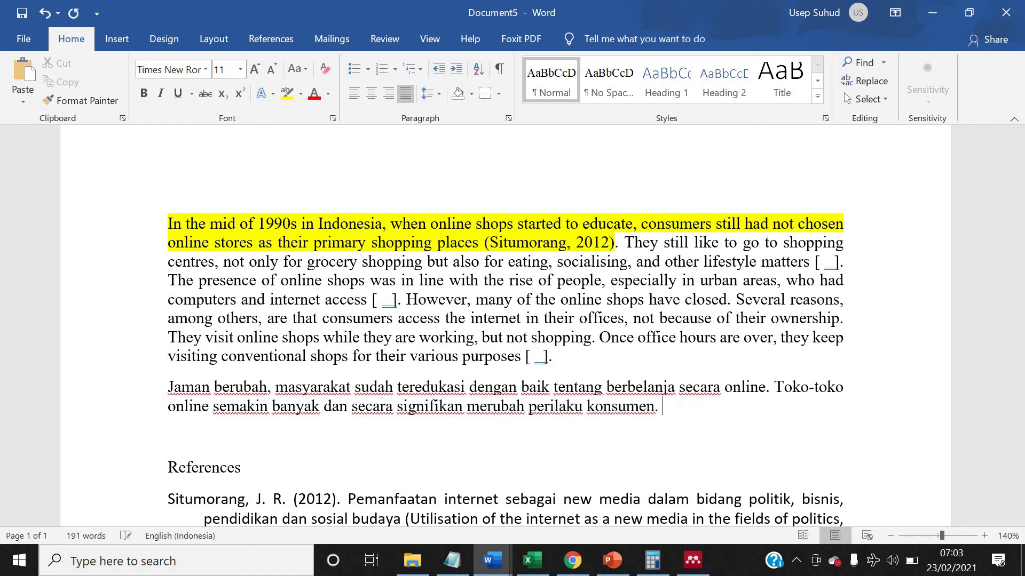
Add an empty citation placeholder in square brackets after "konsumen" at the end of the new paragraph
click(766, 388)
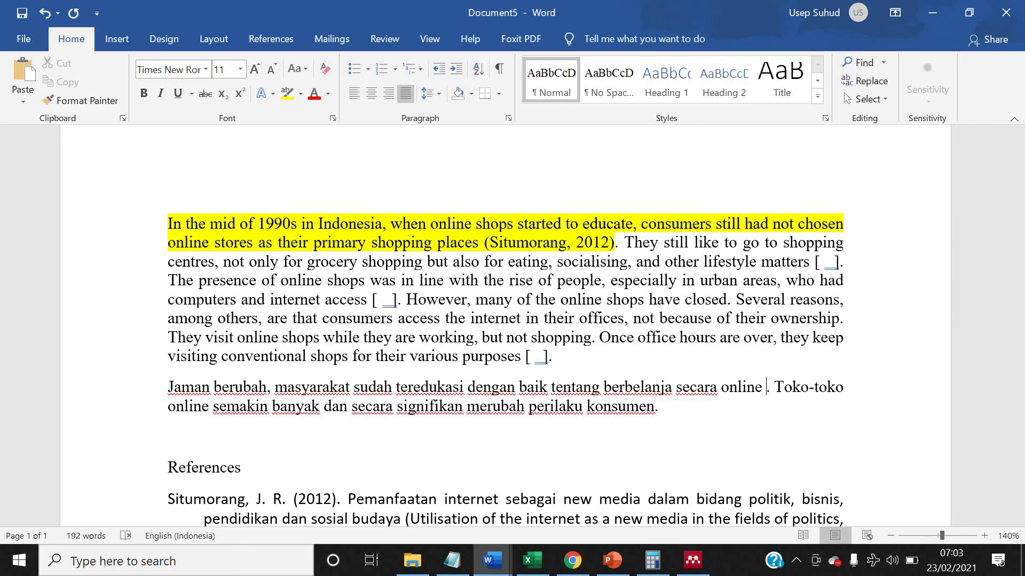
key(BackSpace)
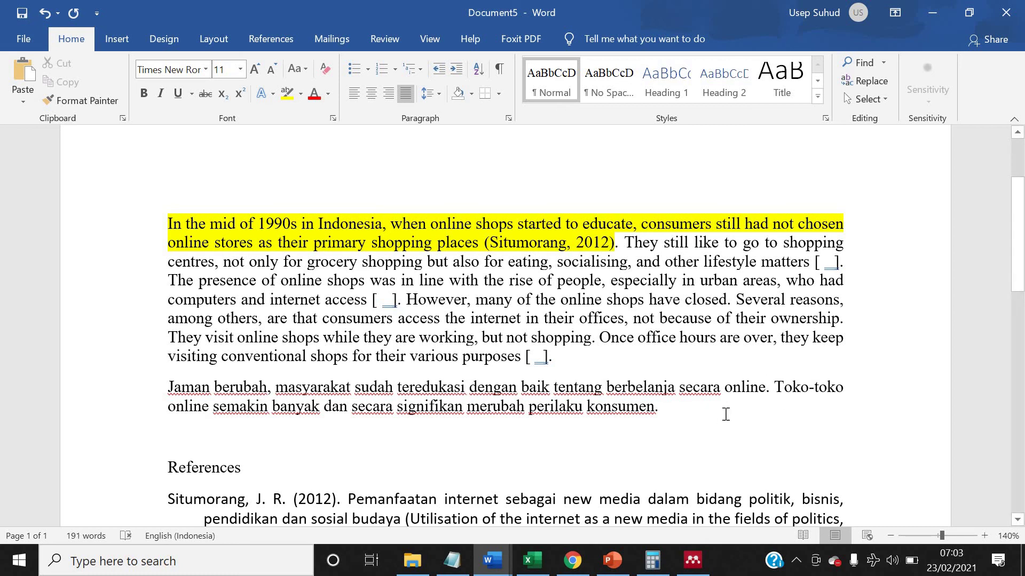
click(751, 422)
key(BackSpace)
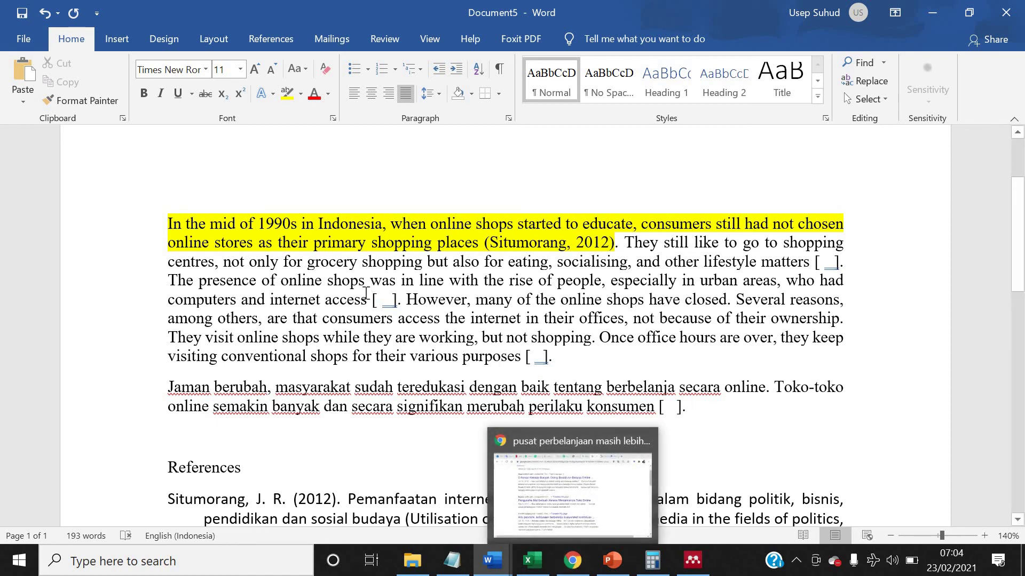
scroll(375, 319, down, 3)
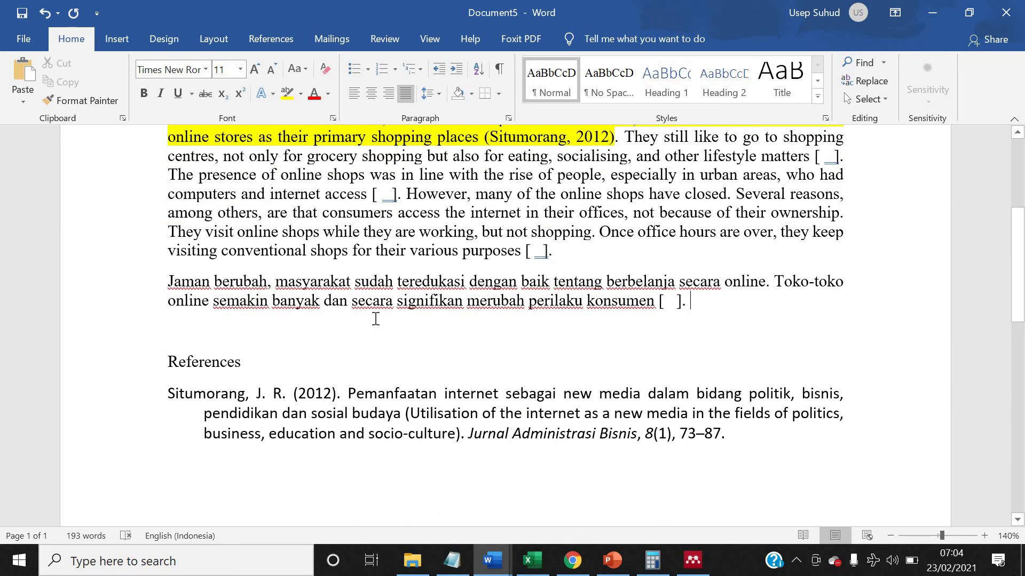